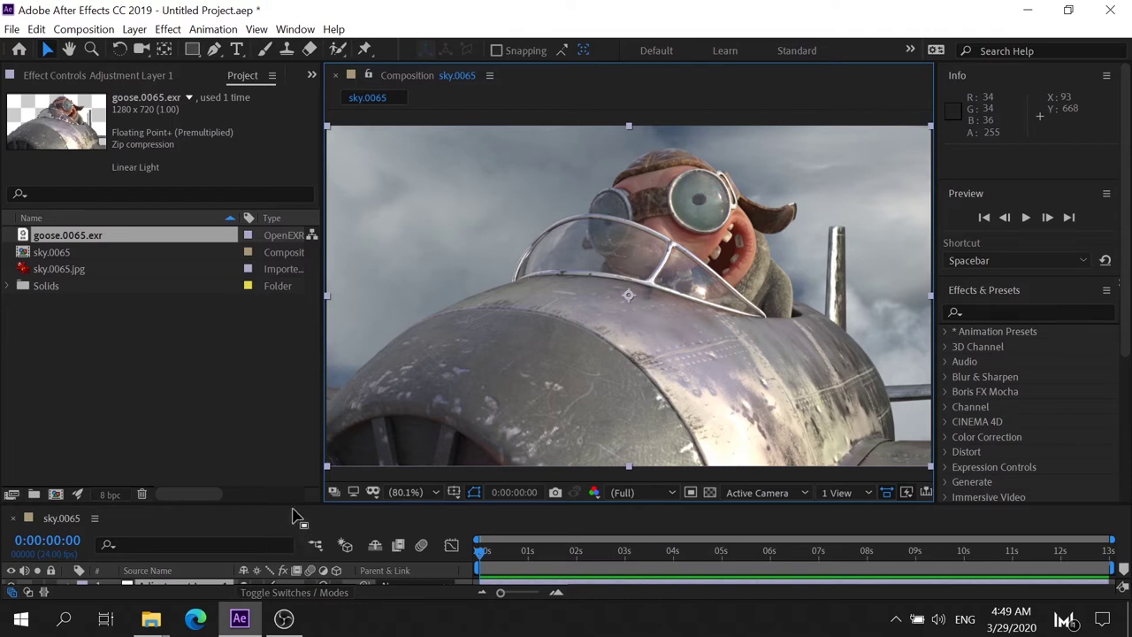
# Resize the timeline panel to show the layer list, then switch to Microsoft Edge
pyautogui.moveTo(300, 505); pyautogui.dragTo(308, 461)
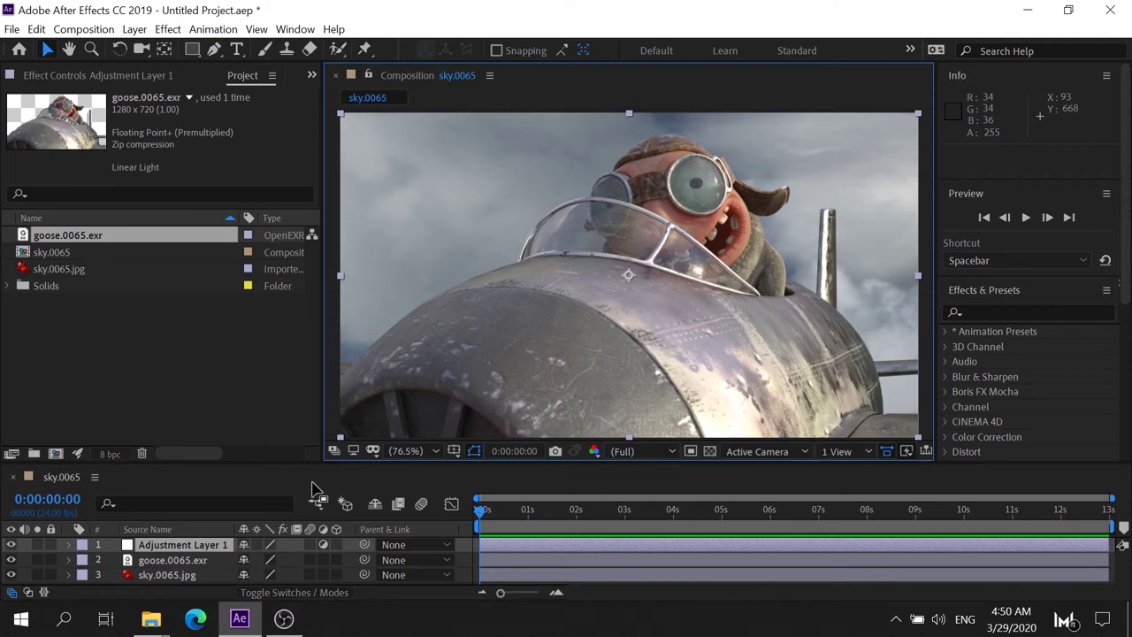
pyautogui.moveTo(301, 464)
pyautogui.mouseDown()
pyautogui.moveTo(296, 536)
pyautogui.moveTo(297, 521)
pyautogui.mouseUp()
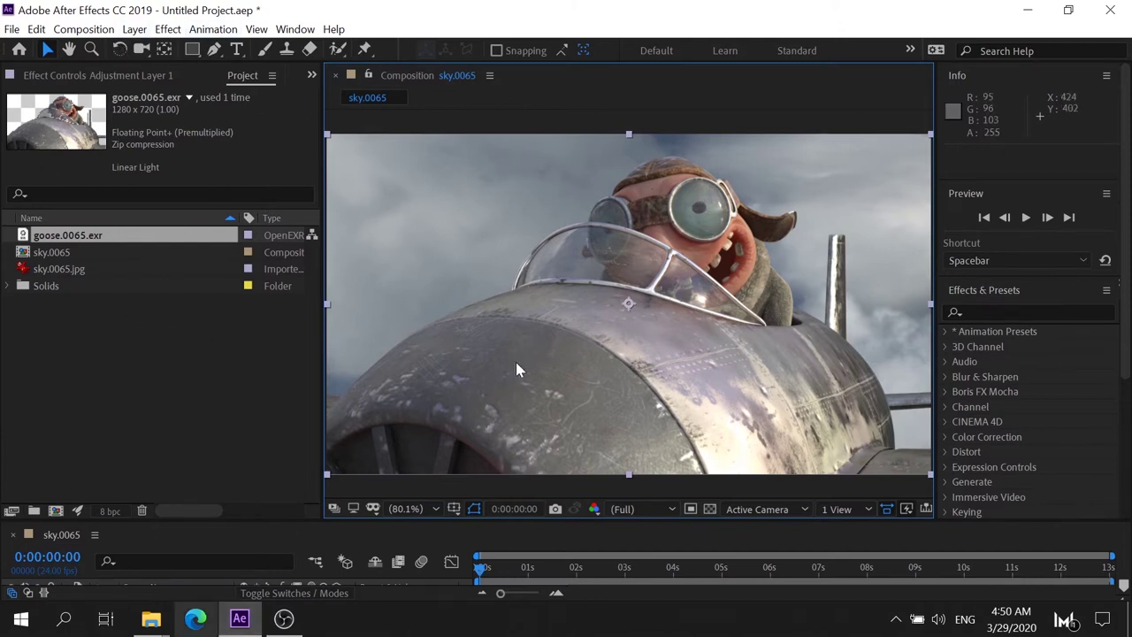
pyautogui.click(196, 618)
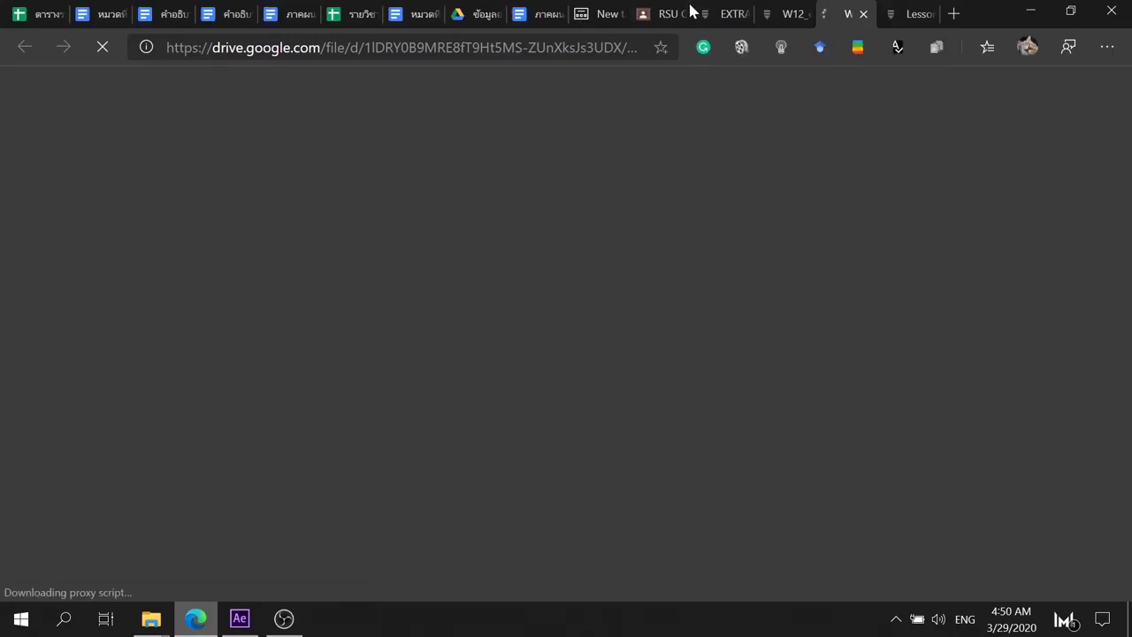
# Open the YouTube Studio Channel videos page in a new Edge tab and dismiss the upload prompt
pyautogui.click(954, 15)
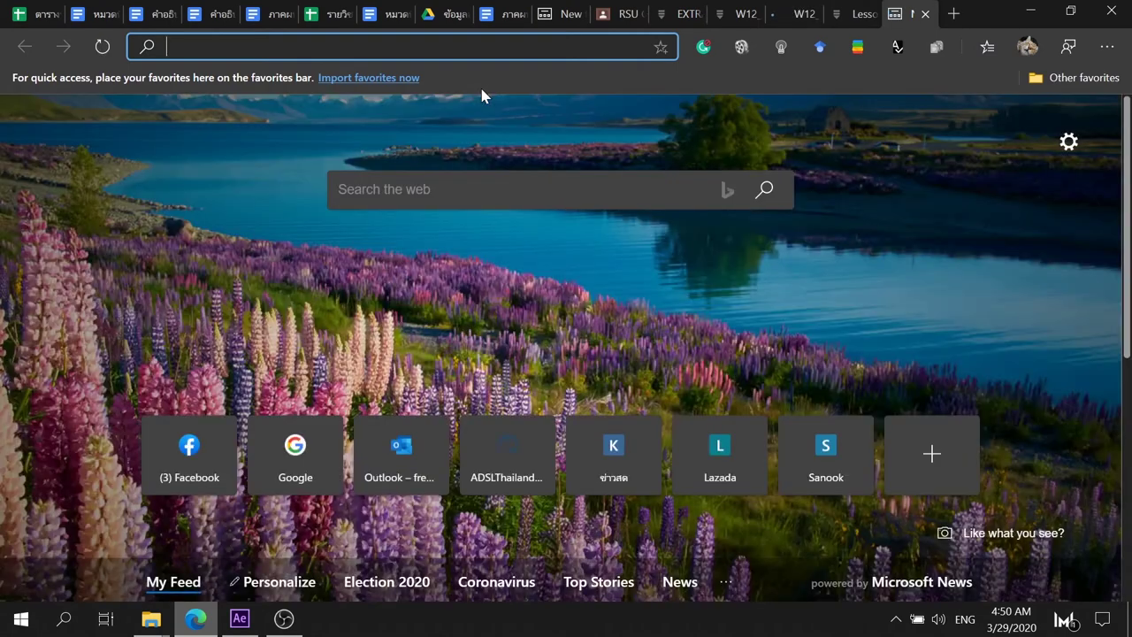
pyautogui.write('yo')
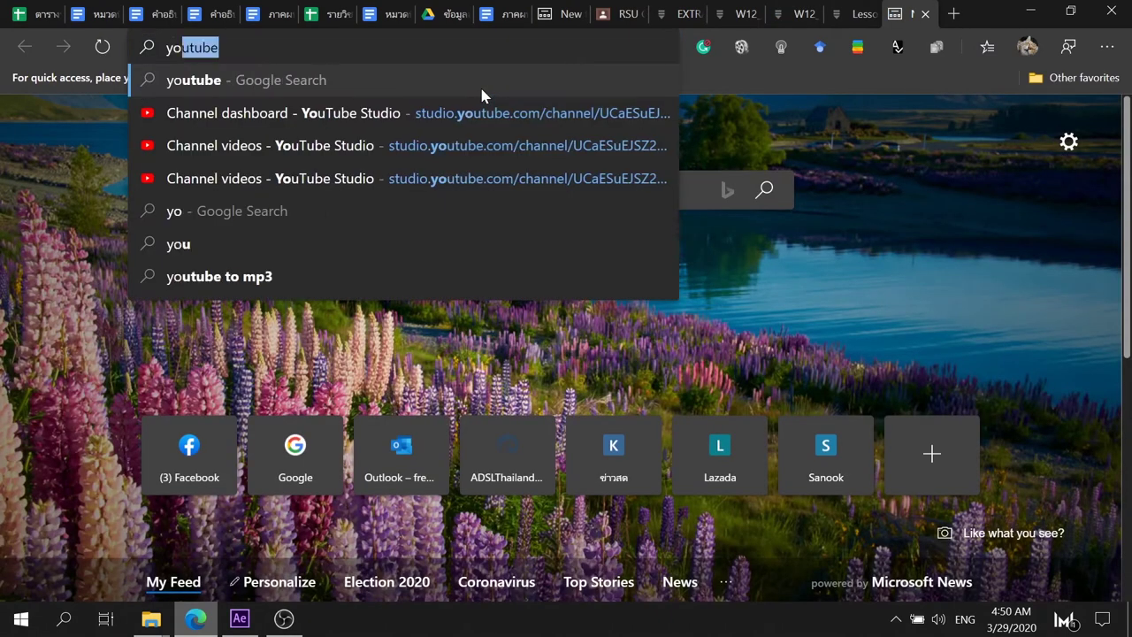
pyautogui.click(302, 181)
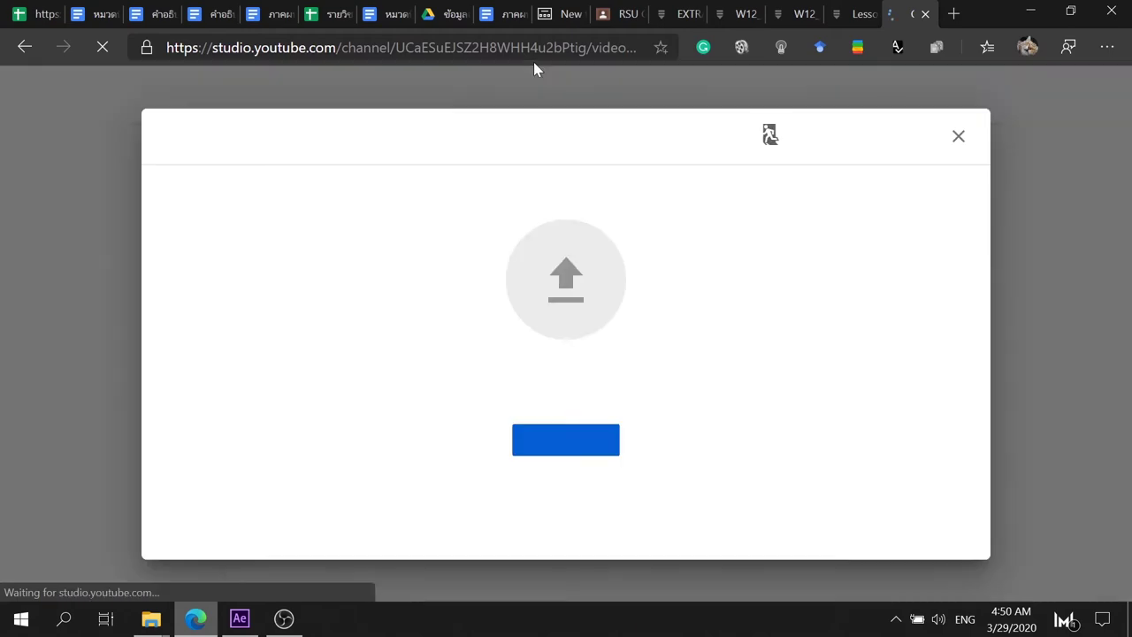
pyautogui.click(958, 136)
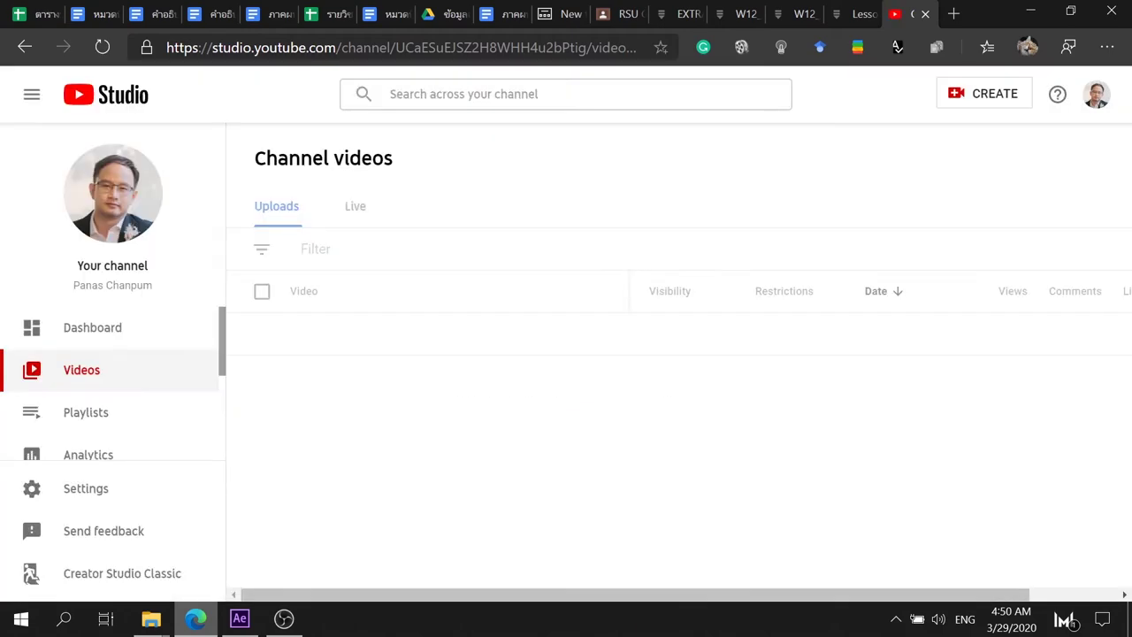
# Search the channel's videos for 'chromatic abberation'
pyautogui.click(566, 94)
pyautogui.write('chromatic abbera')
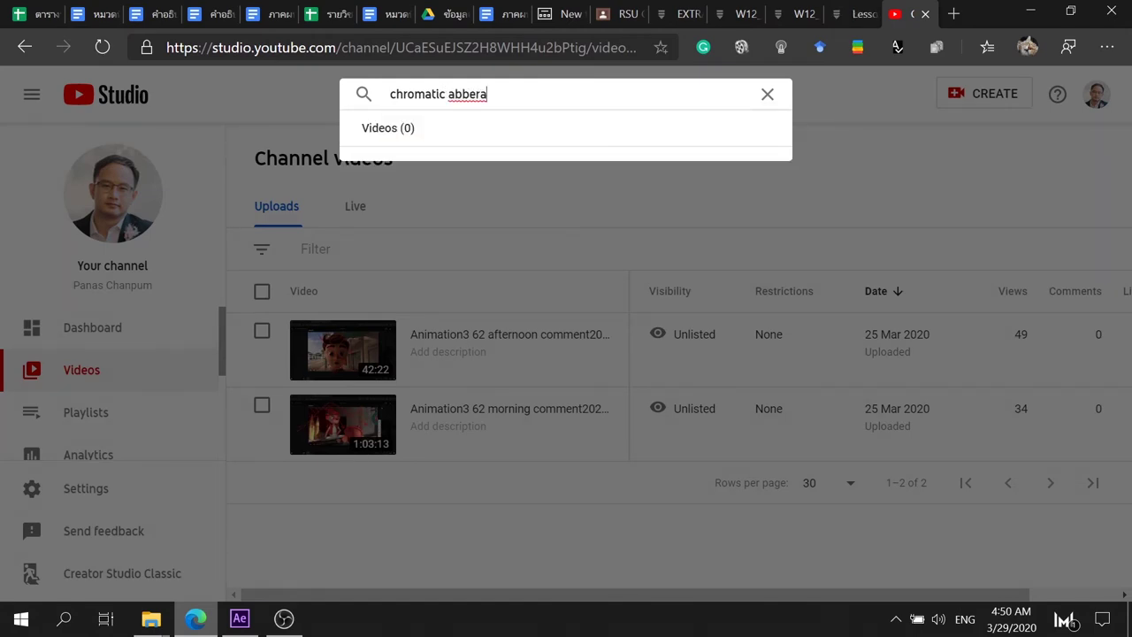
pyautogui.write('tion')
pyautogui.press('Return')
# Correct the query to 'chromatic aberation', close the results and collapse the side navigation to icons
pyautogui.click(462, 94)
pyautogui.press('BackSpace')
pyautogui.rightClick(484, 96)
pyautogui.click(536, 114)
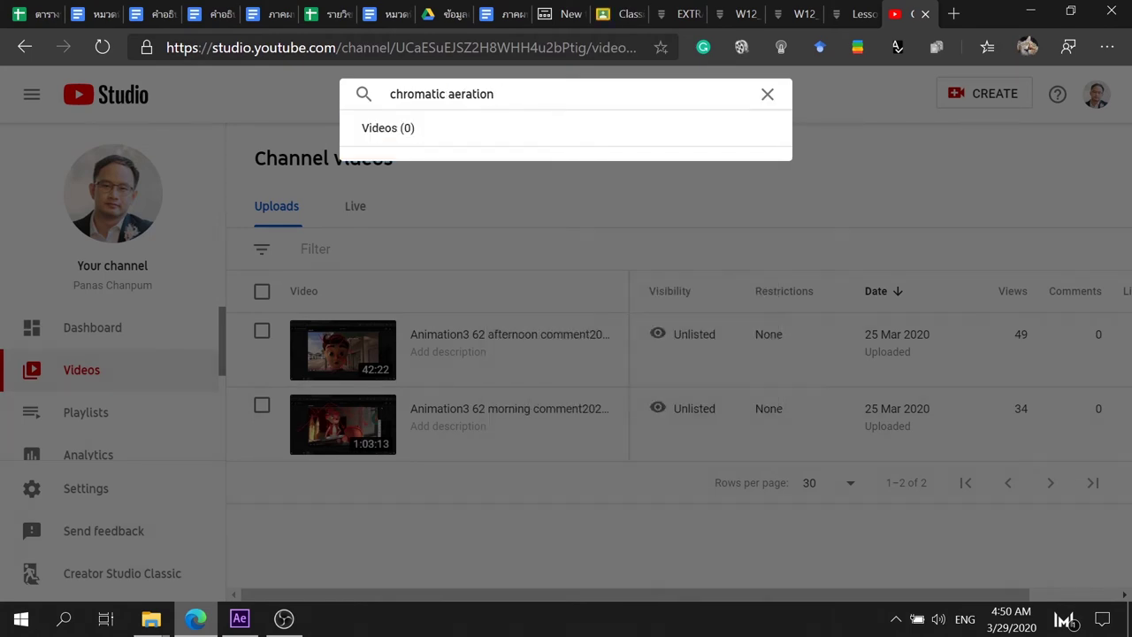
pyautogui.hotkey('ctrl', 'z')
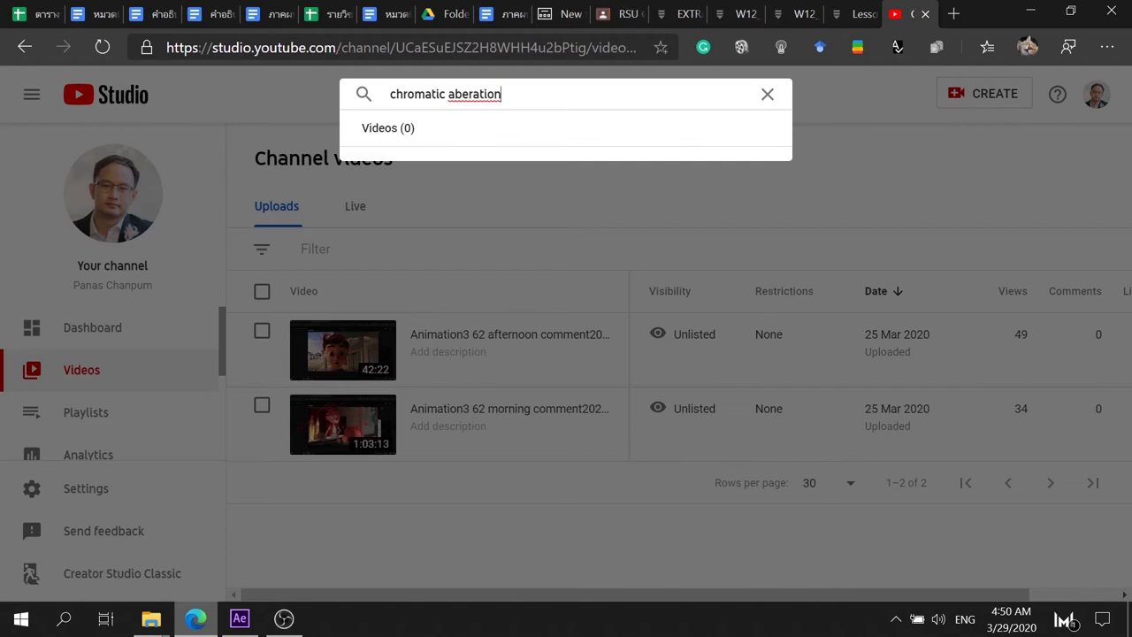
pyautogui.click(927, 157)
pyautogui.click(32, 96)
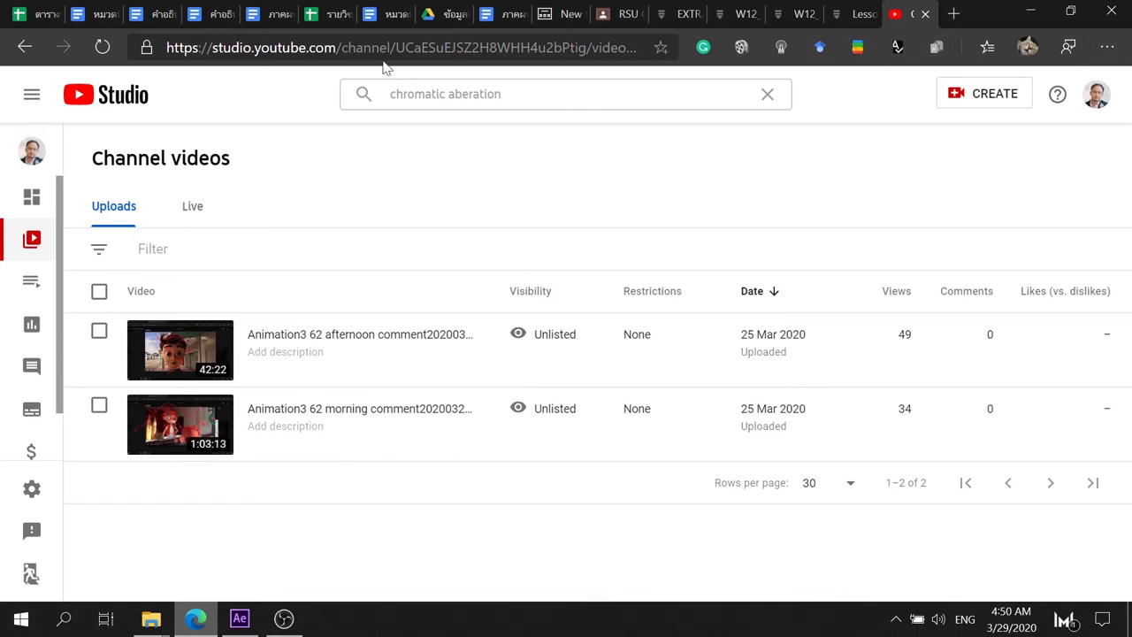
# Go to youtube.com from the address bar
pyautogui.hotkey('ctrl', 'l')
pyautogui.write('https://youtu')
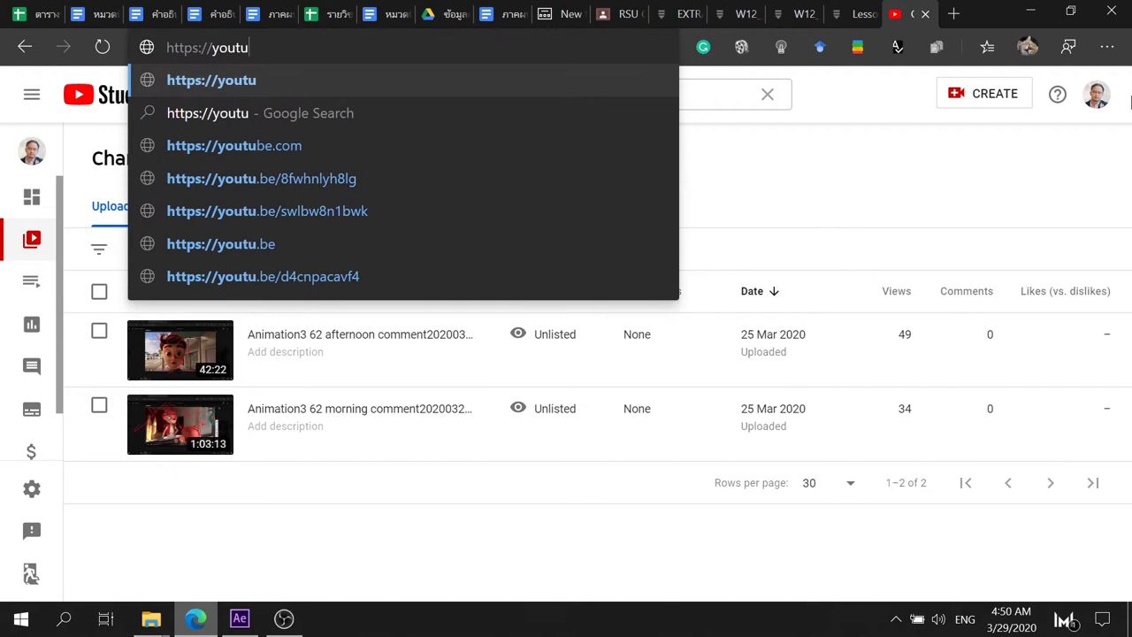
pyautogui.write('b')
pyautogui.press('Down')
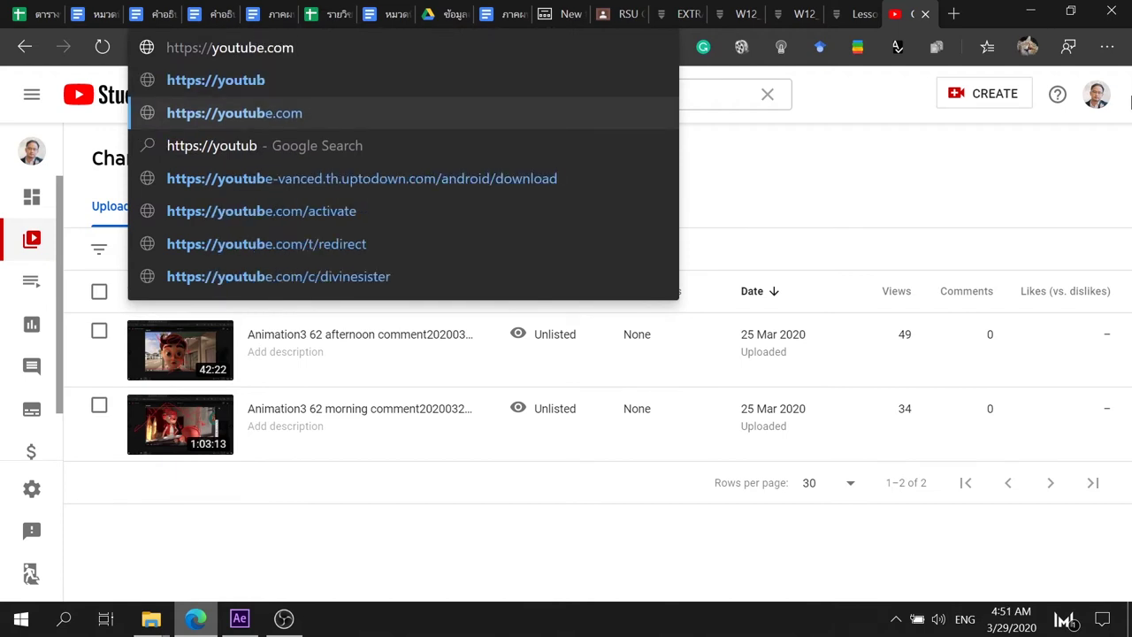
pyautogui.press('Return')
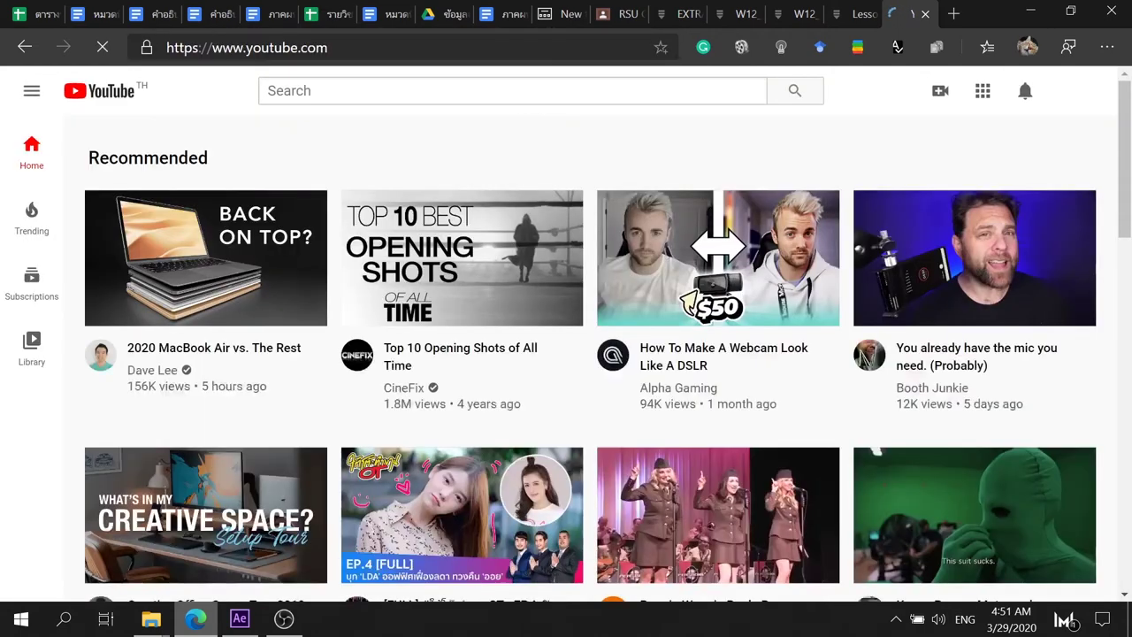
# Search YouTube for 'chromatic aberration', then refine it to 'chromatic aberration after effects'
pyautogui.click(495, 90)
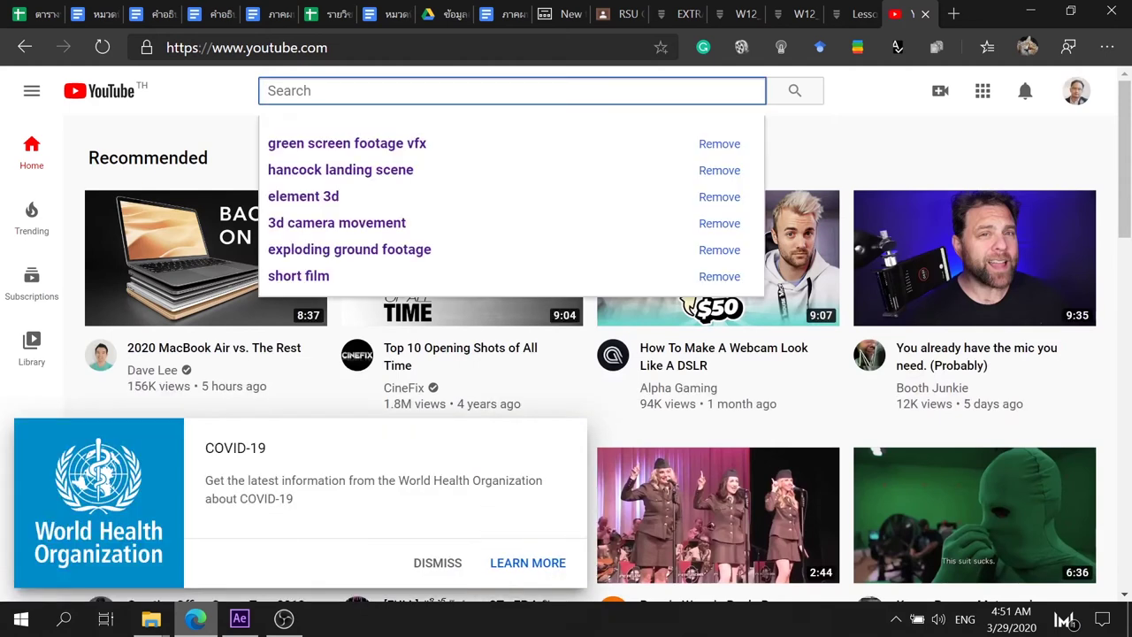
pyautogui.write('chromatic ')
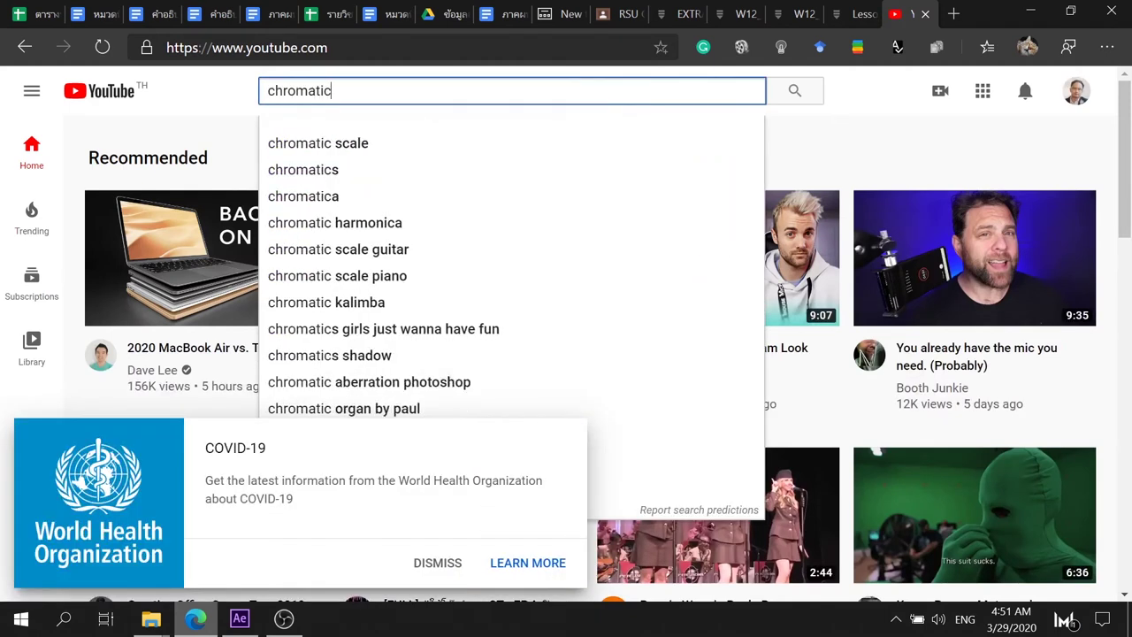
pyautogui.write('abb')
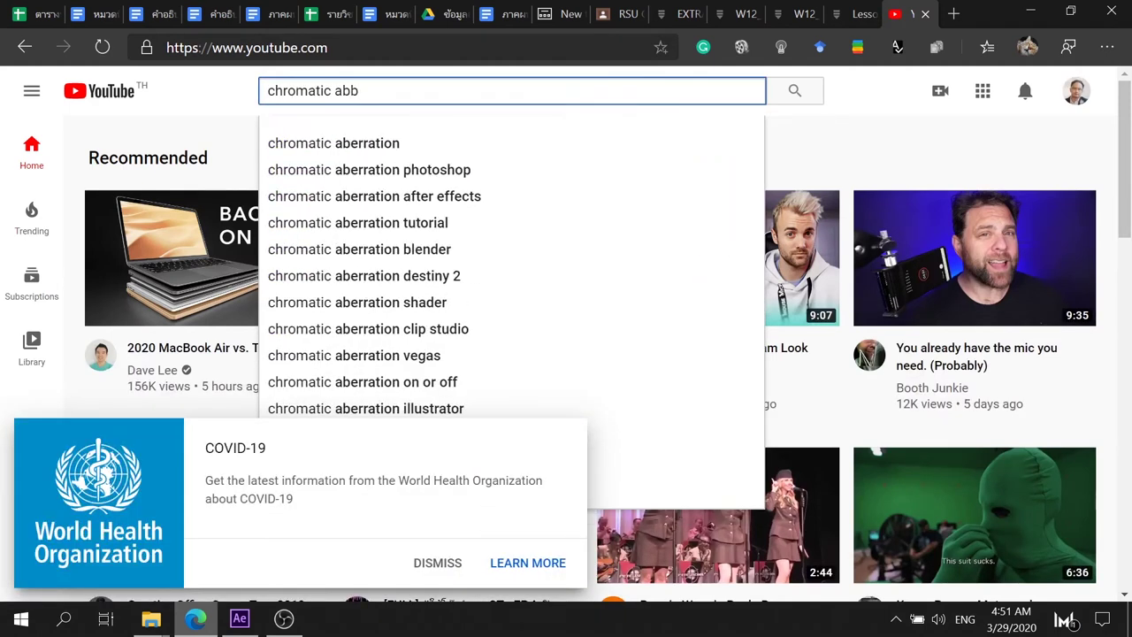
pyautogui.click(424, 145)
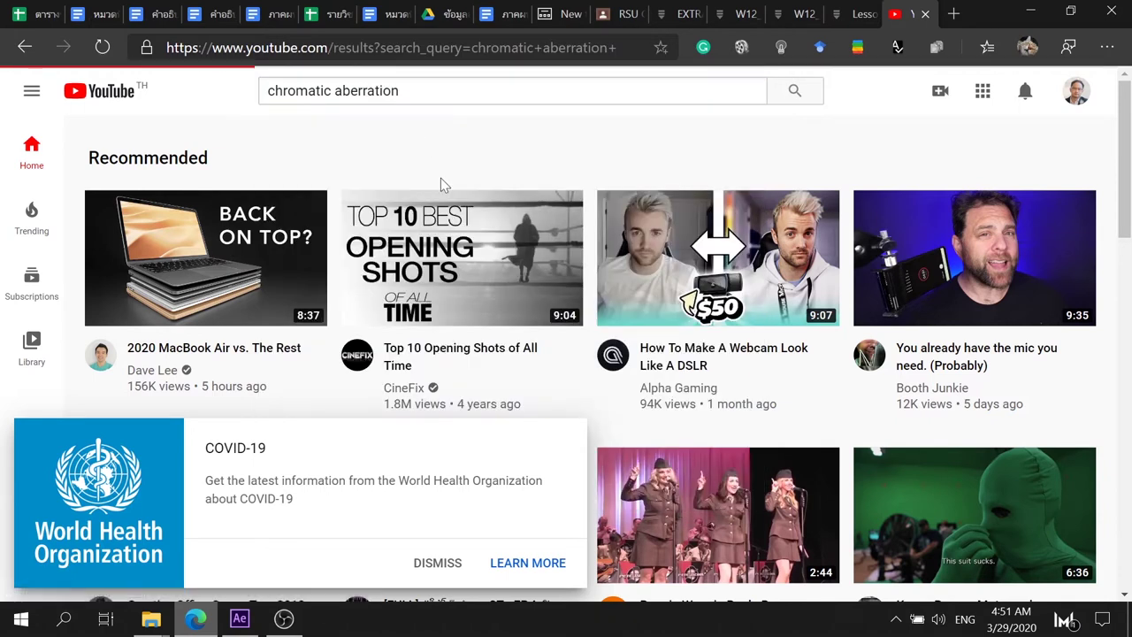
pyautogui.moveTo(219, 296)
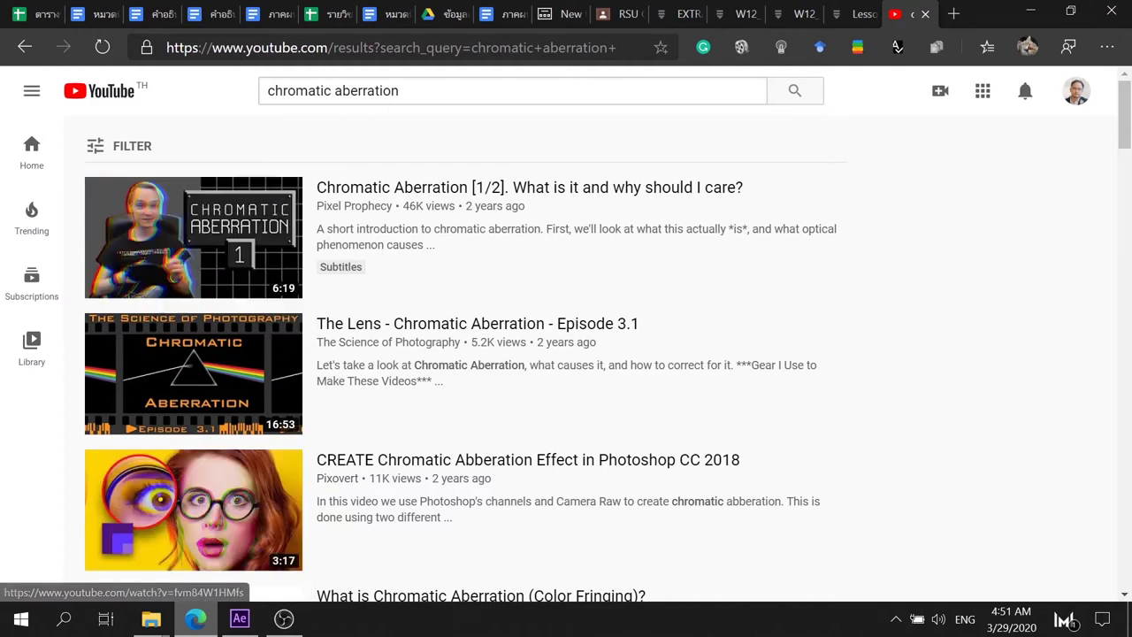
pyautogui.click(403, 90)
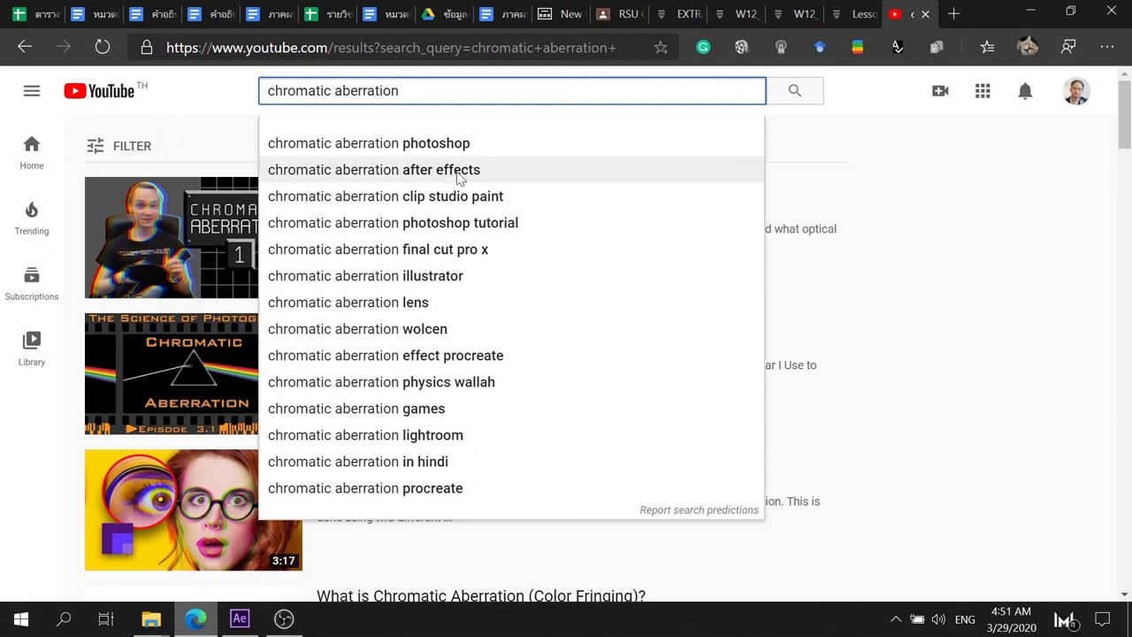
pyautogui.click(457, 174)
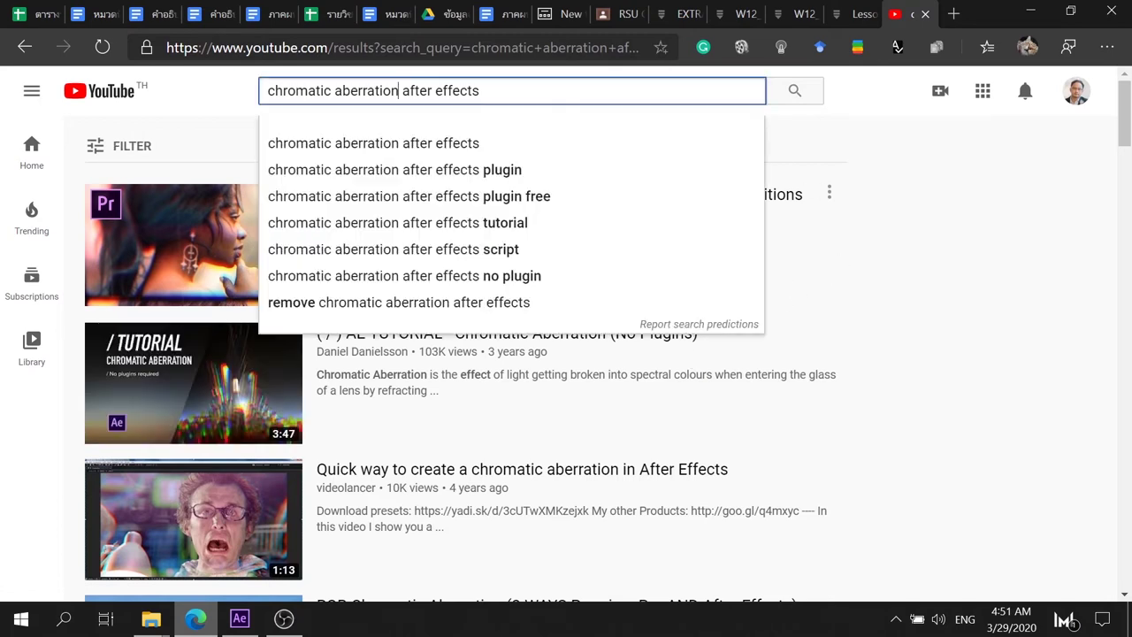
# Change the YouTube search to 'film grain after effects' and scroll through the tutorial results
pyautogui.moveTo(399, 90); pyautogui.dragTo(3, 86)
pyautogui.write('film ')
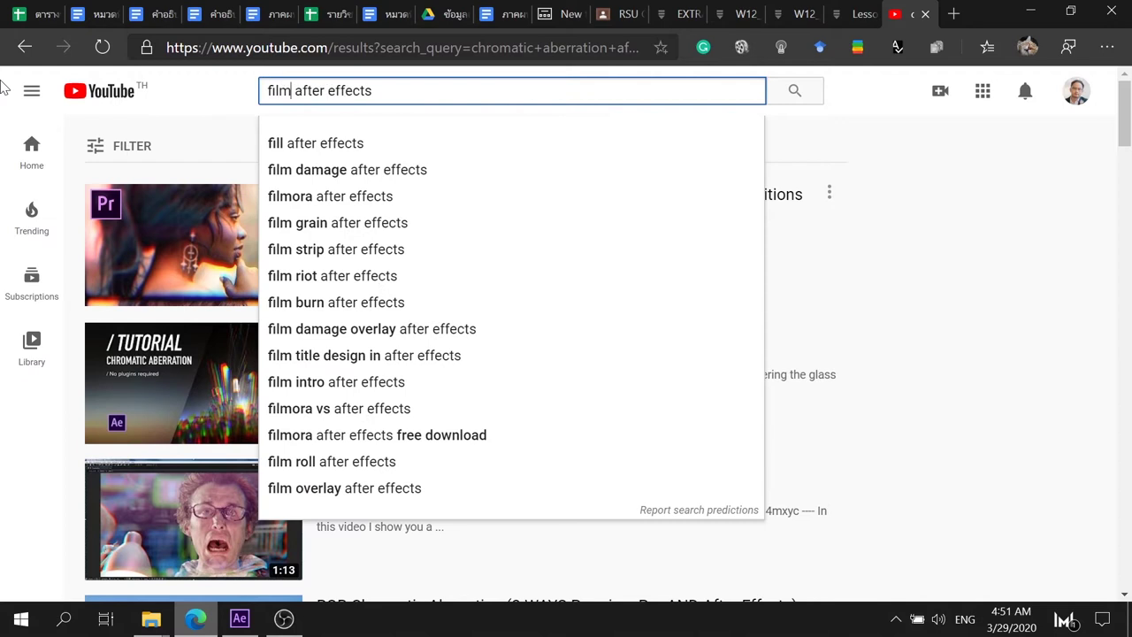
pyautogui.write('grain')
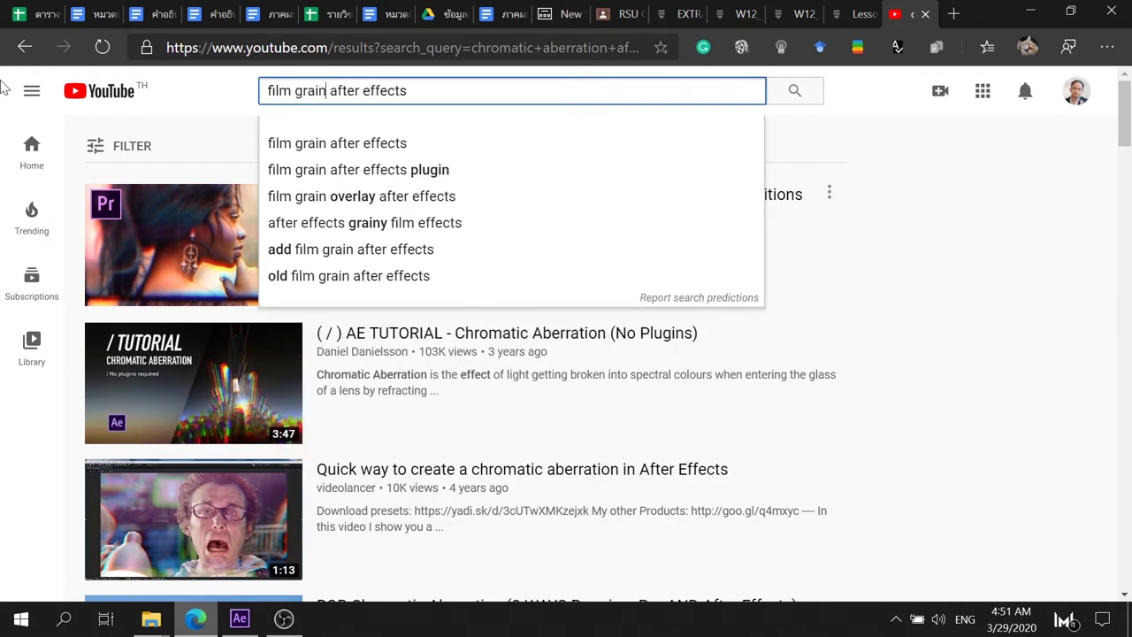
pyautogui.press('Return')
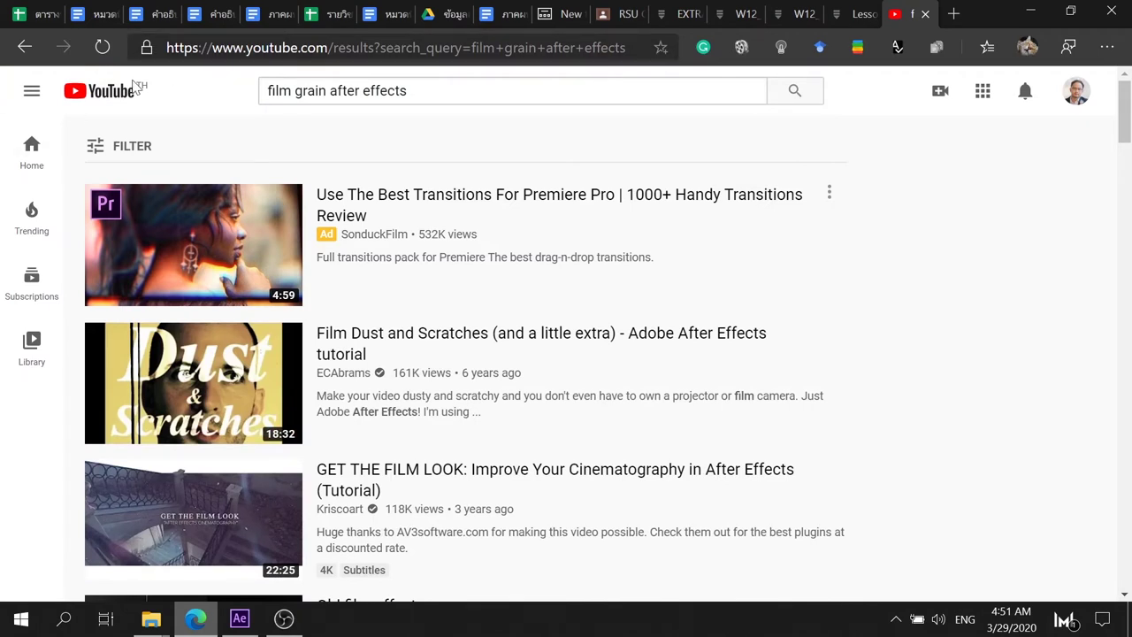
pyautogui.scroll(-3, 135, 86)
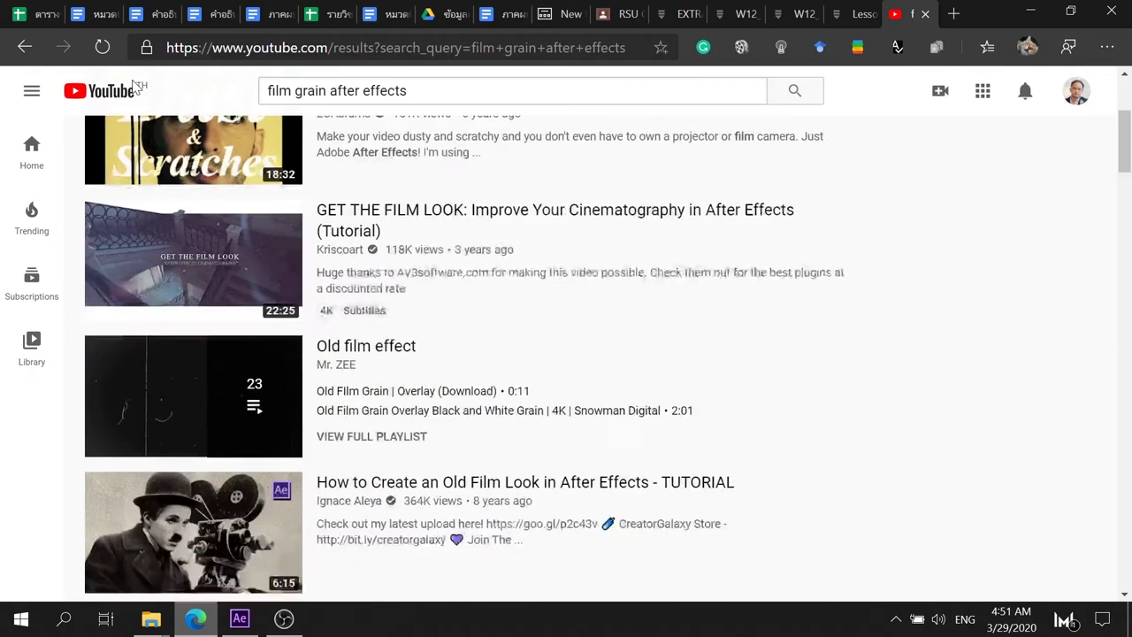
pyautogui.scroll(-5, 38, 123)
pyautogui.scroll(3, 39, 124)
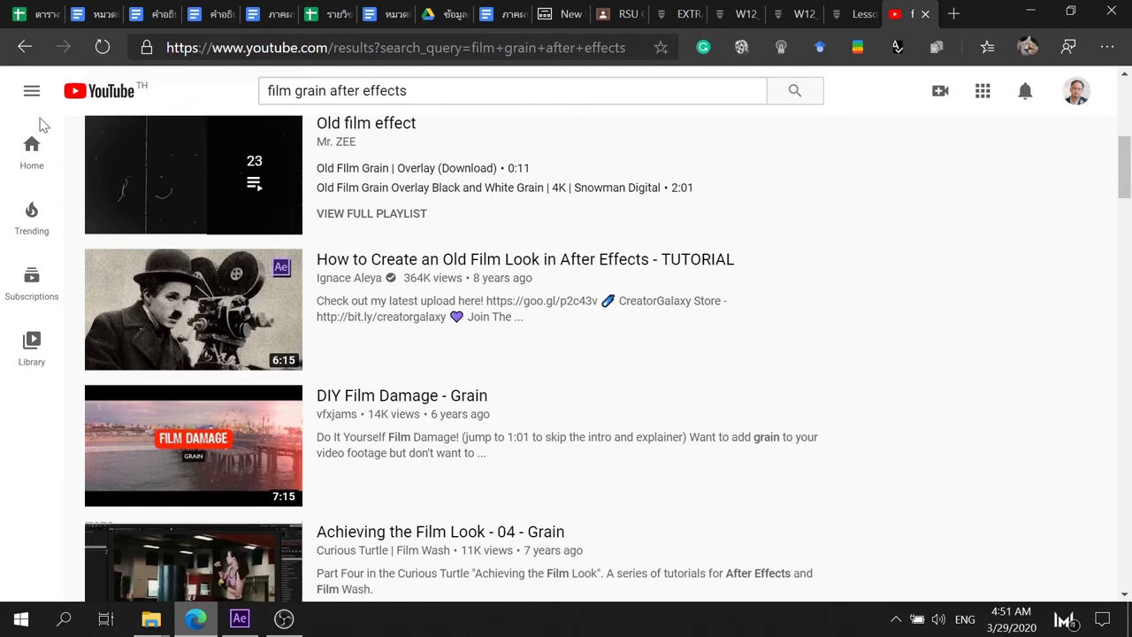
pyautogui.moveTo(247, 268)
pyautogui.moveTo(268, 90); pyautogui.dragTo(326, 90)
# Search YouTube for 'vignette after effects', scroll the results, then close the browser
pyautogui.write('v')
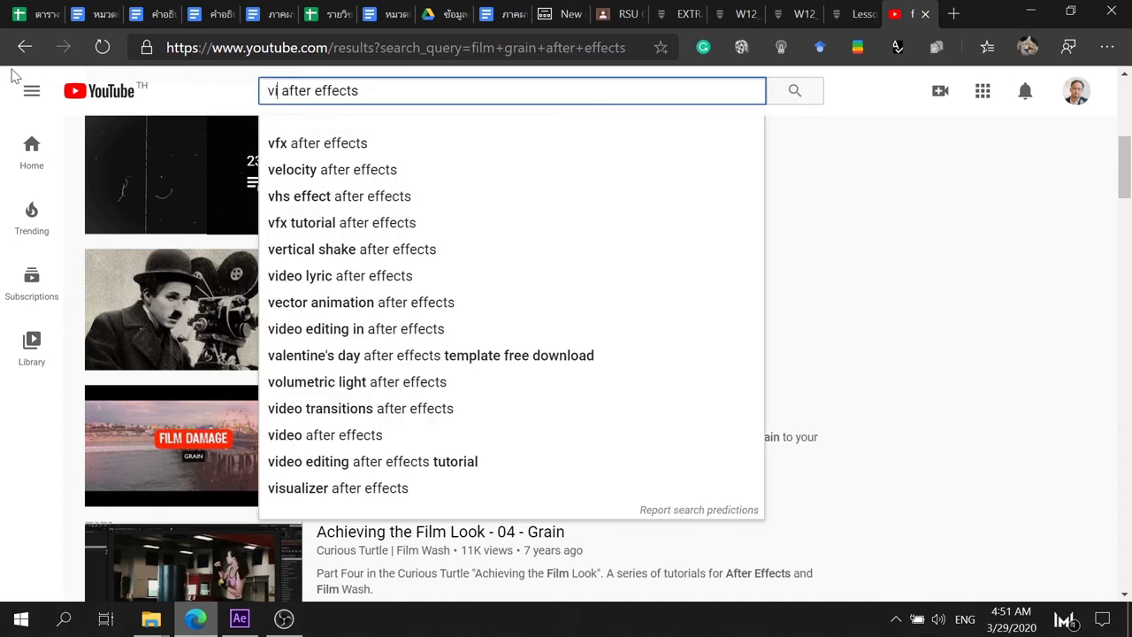
pyautogui.write('ign')
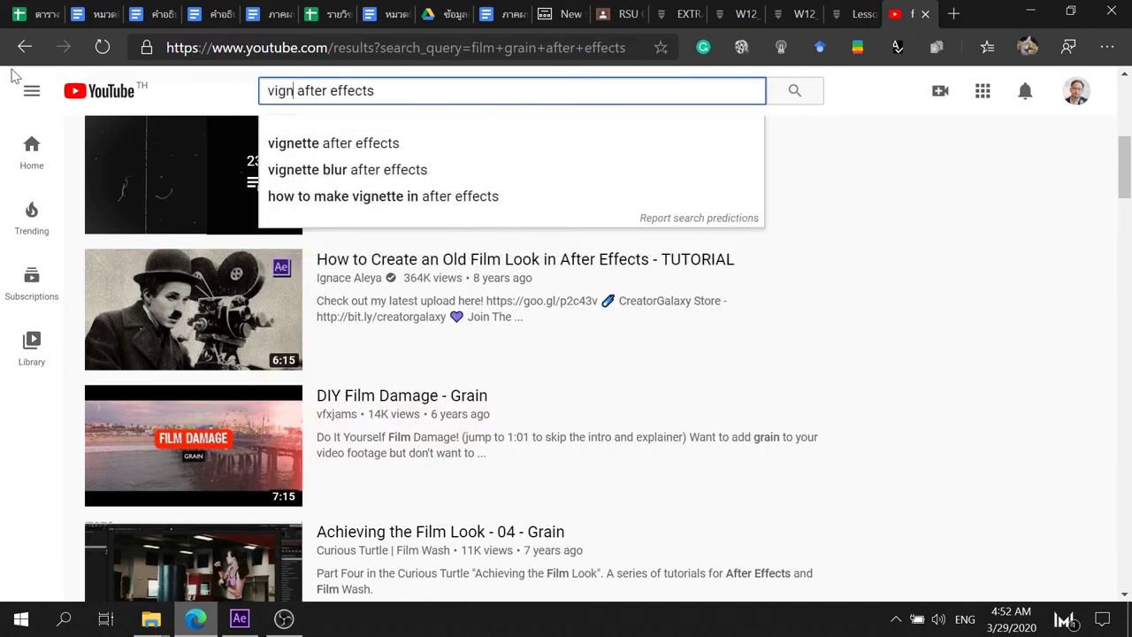
pyautogui.press('Down')
pyautogui.press('Return')
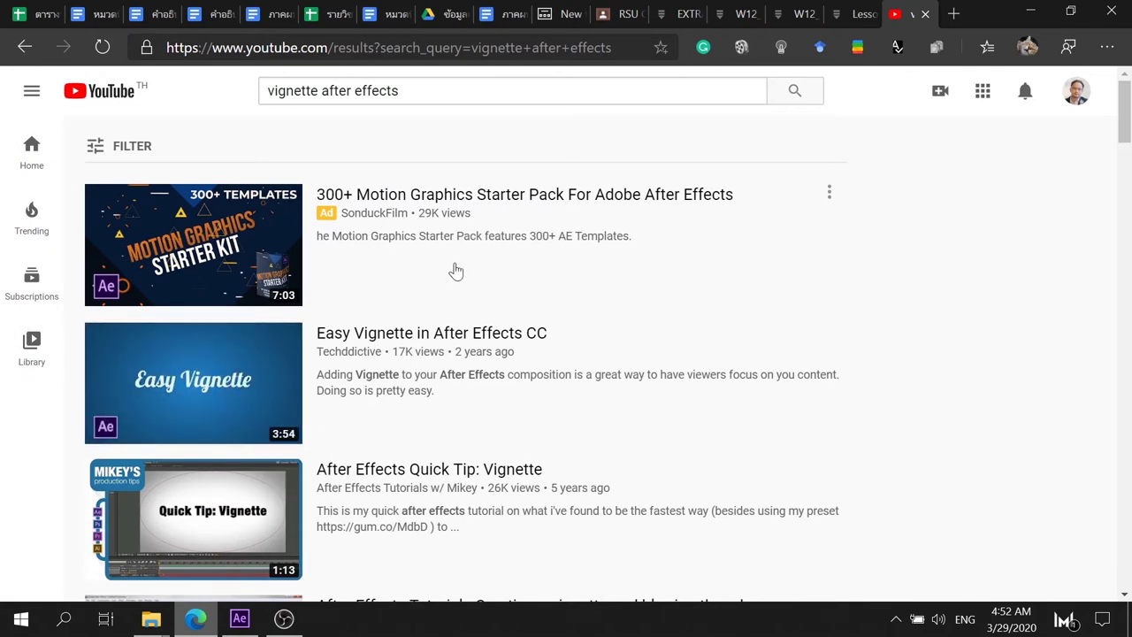
pyautogui.scroll(-5, 734, 283)
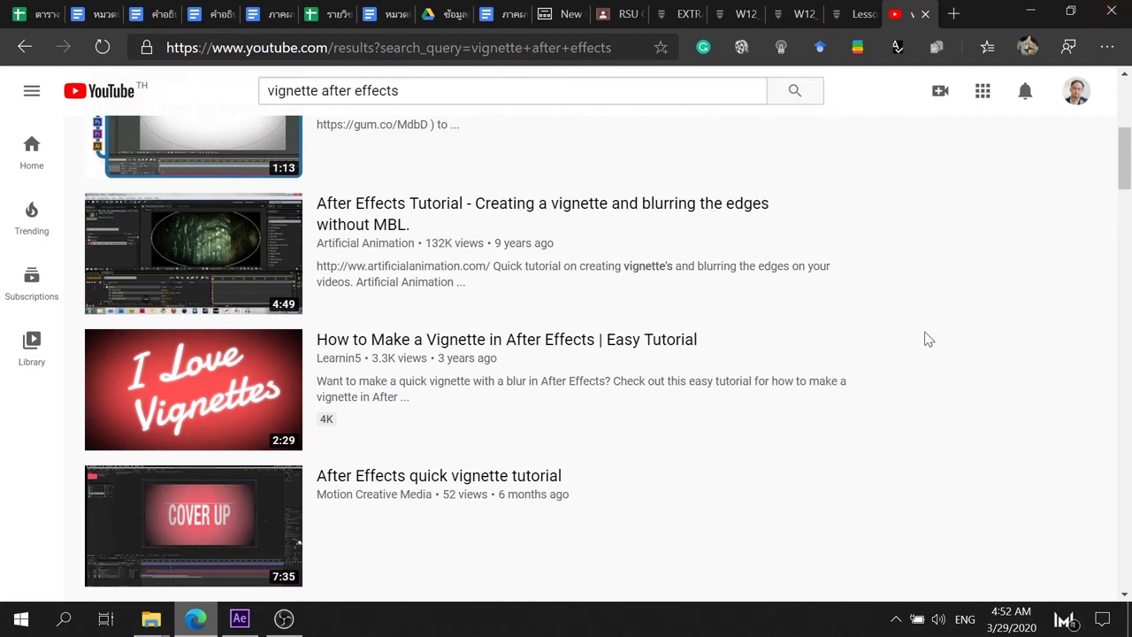
pyautogui.scroll(-5, 925, 342)
pyautogui.click(1112, 10)
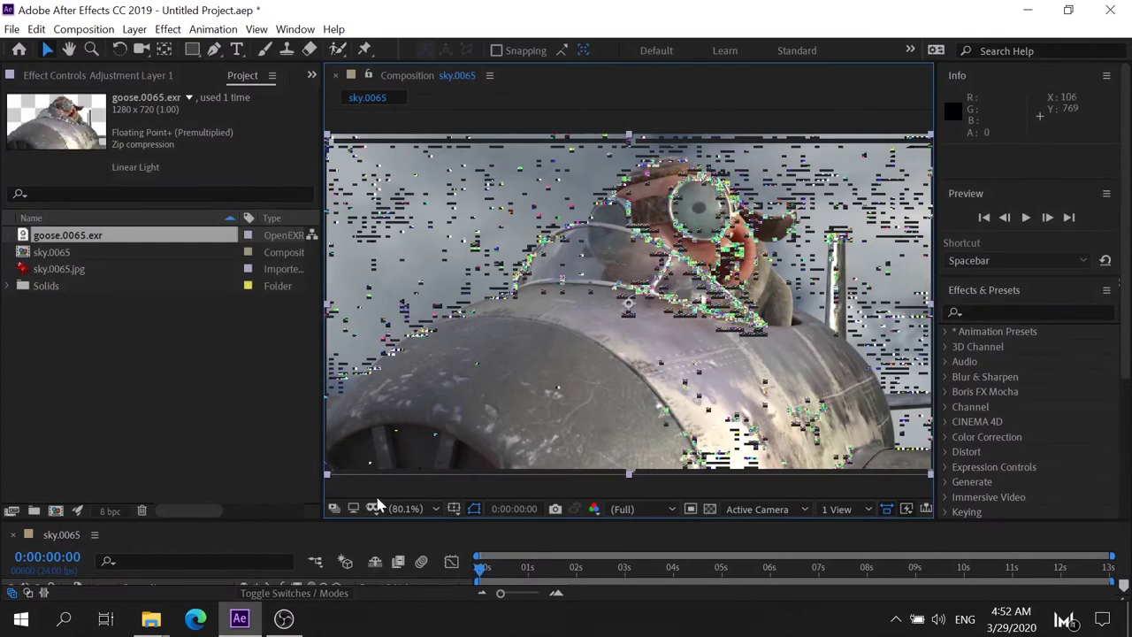
# Refresh the viewer and apply RG Magic Bullet > Looks to Adjustment Layer 1
pyautogui.click(406, 507)
pyautogui.click(425, 221)
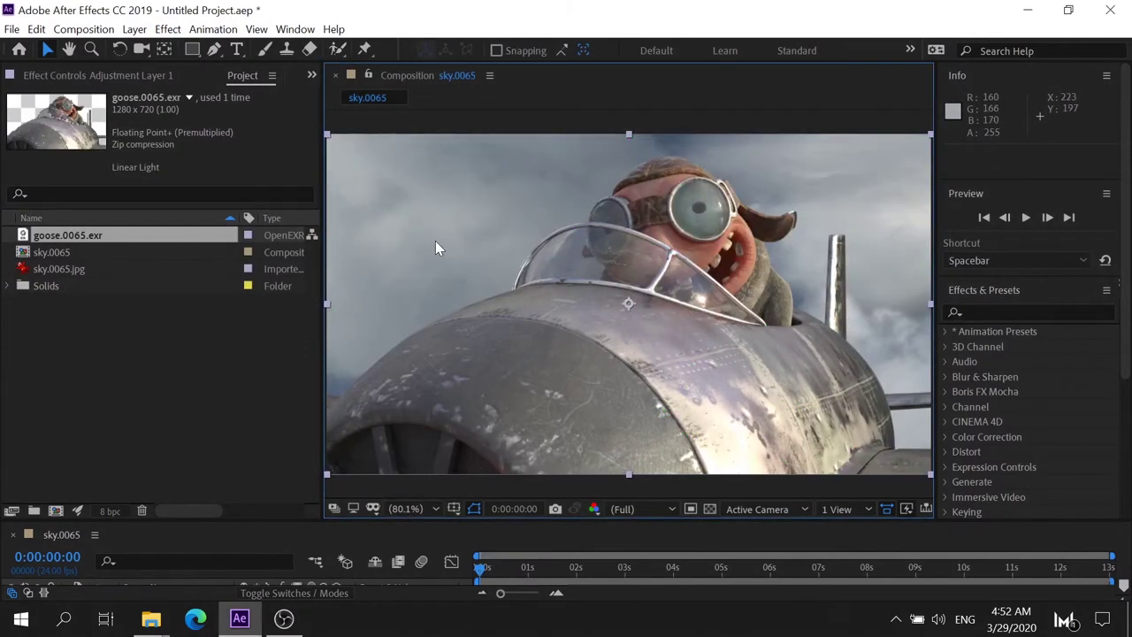
pyautogui.click(177, 31)
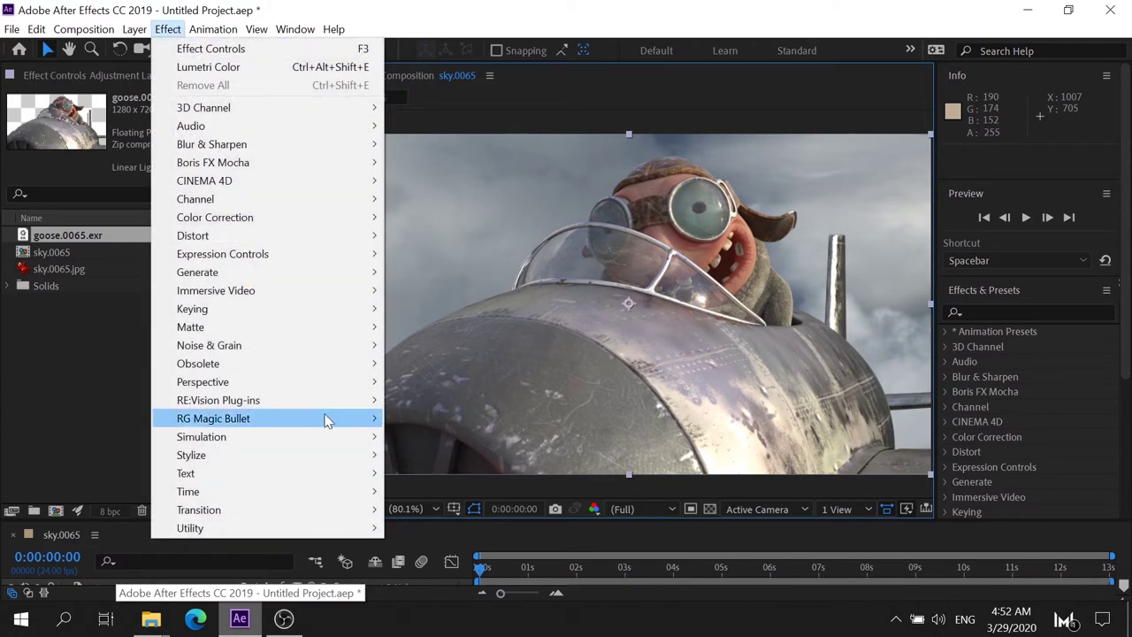
pyautogui.moveTo(341, 422)
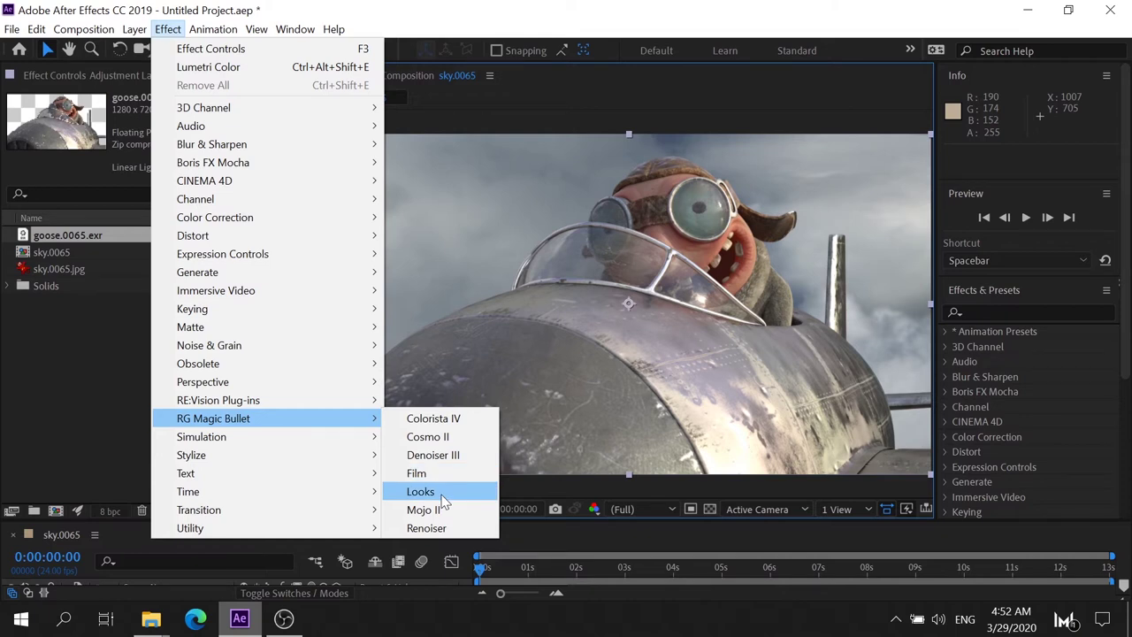
pyautogui.click(444, 498)
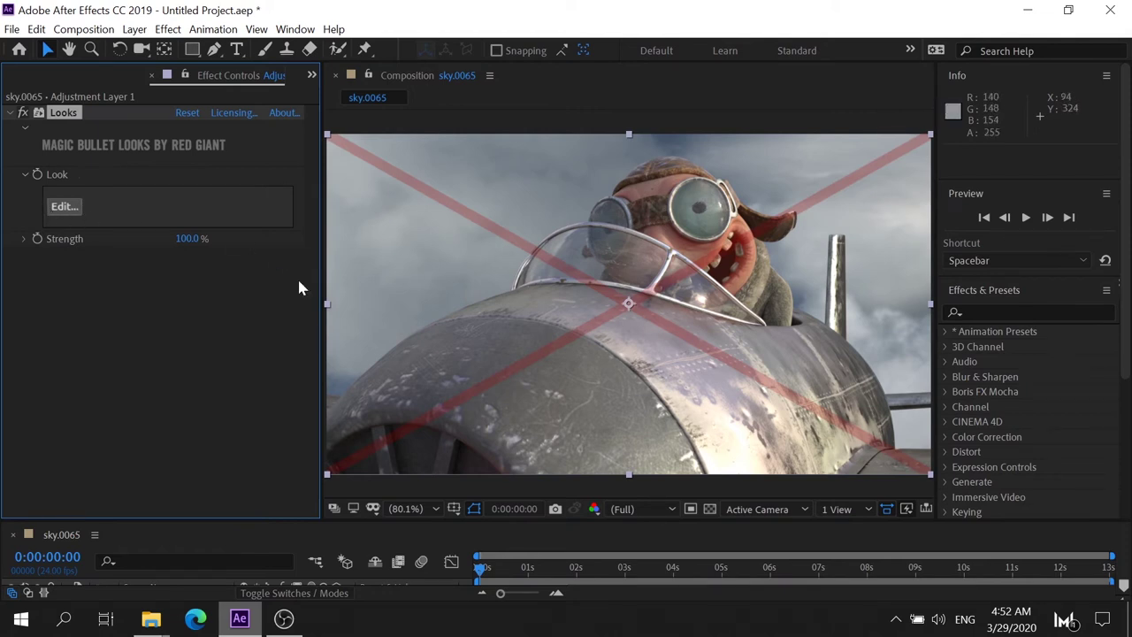
# Launch the Magic Bullet Looks editor from the Looks effect's Edit button and peek at the looks library
pyautogui.click(61, 206)
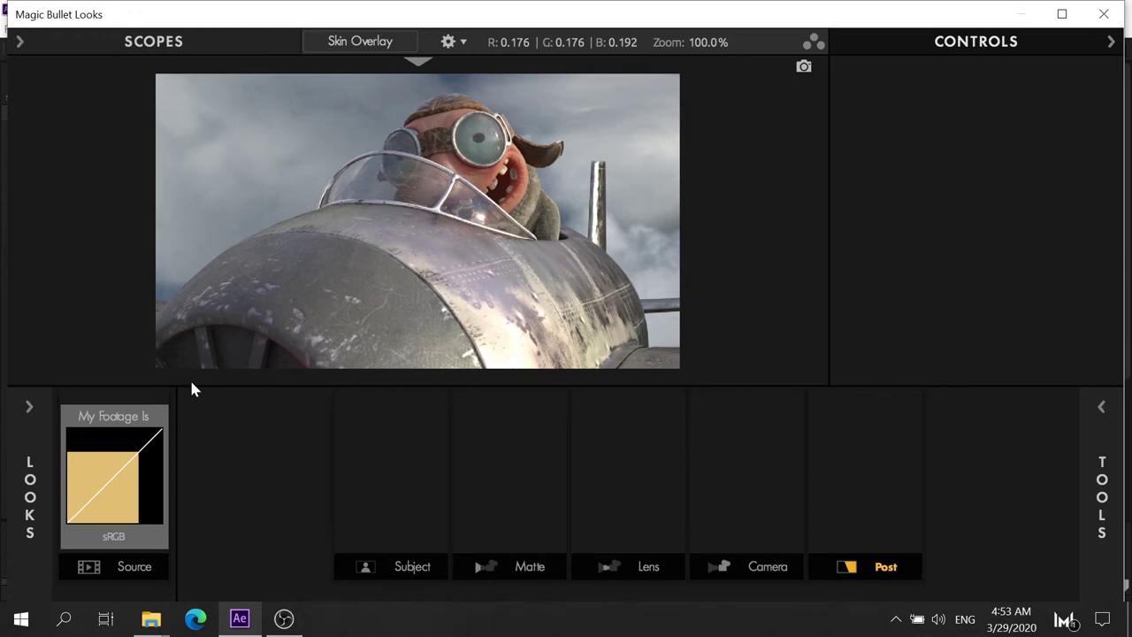
pyautogui.click(29, 406)
# Open the Tools drawer, scroll through it, and view the Subject and Matte tool categories
pyautogui.click(1101, 408)
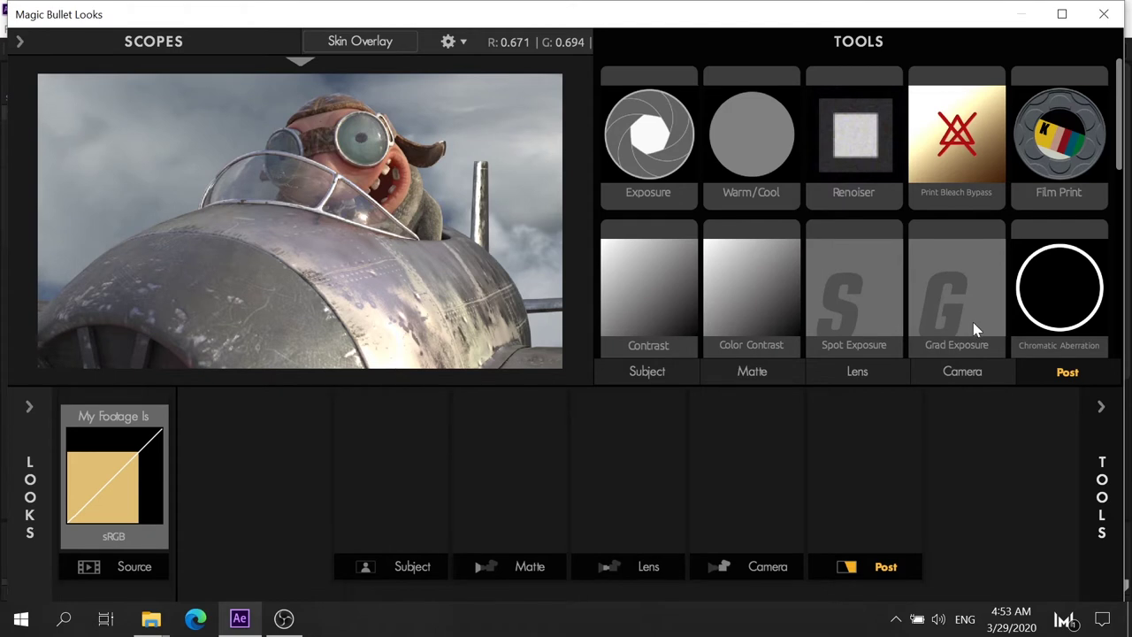
pyautogui.click(1101, 407)
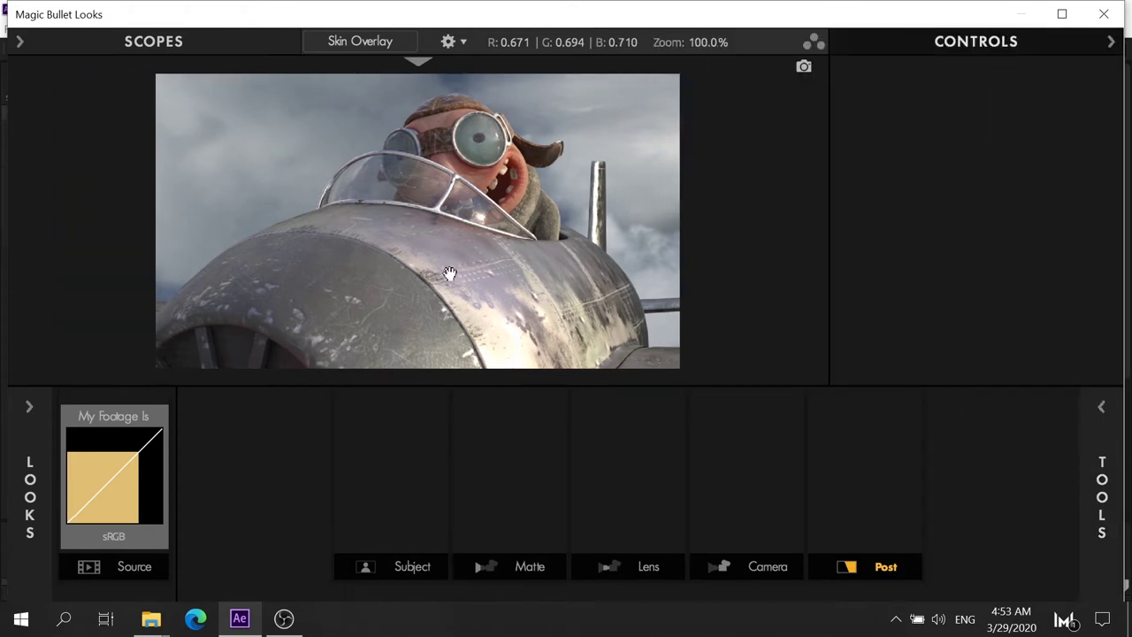
pyautogui.click(1102, 407)
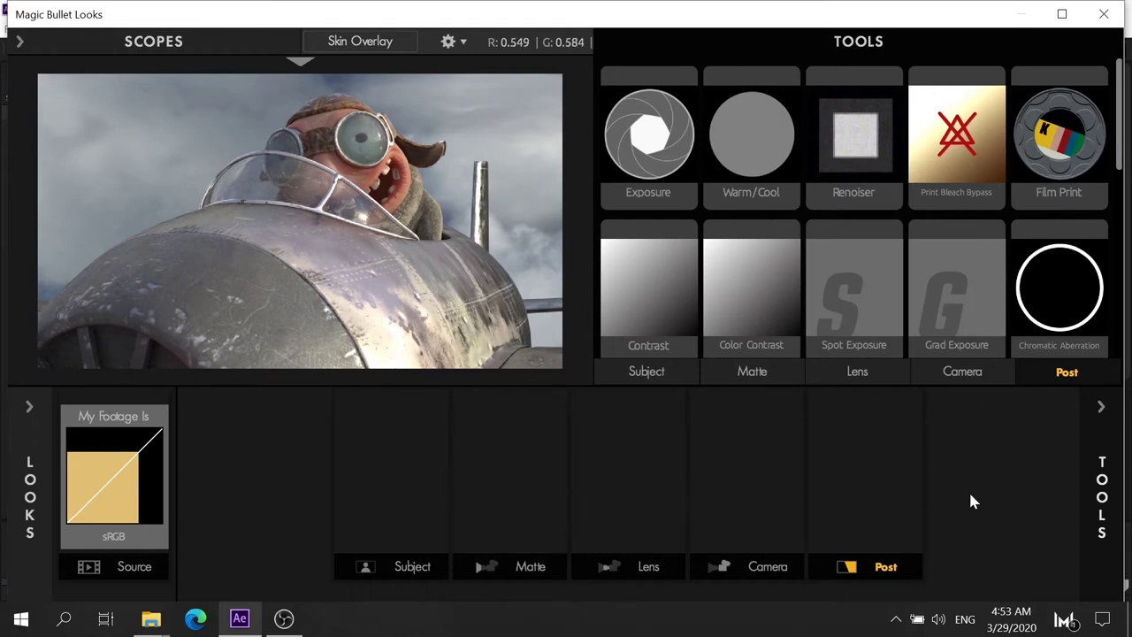
pyautogui.scroll(-10, 1060, 235)
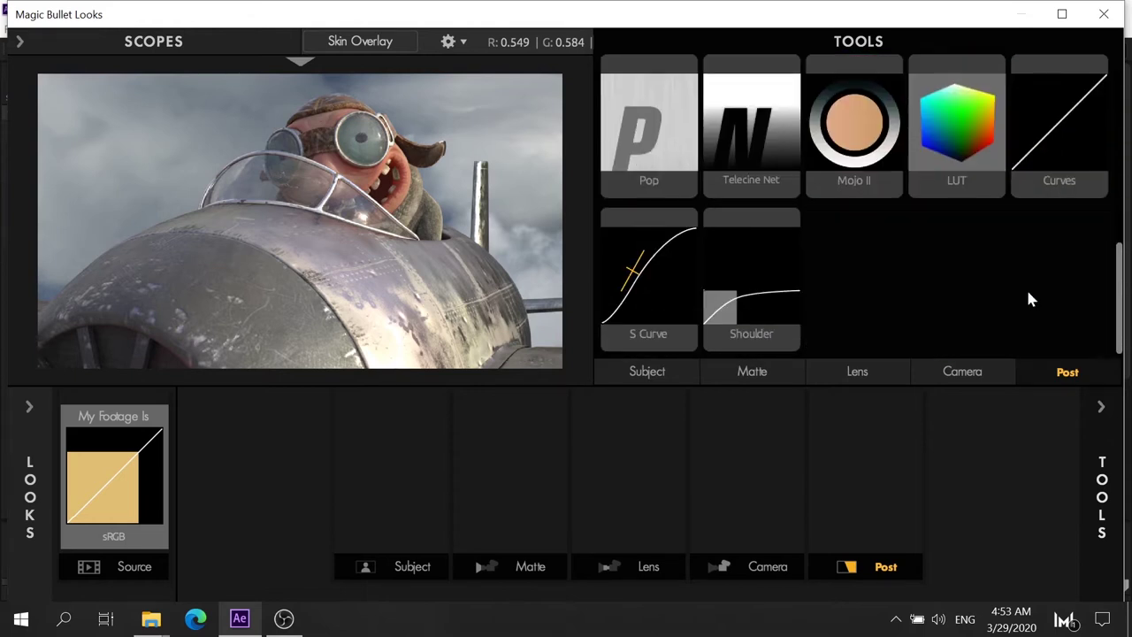
pyautogui.scroll(10, 965, 244)
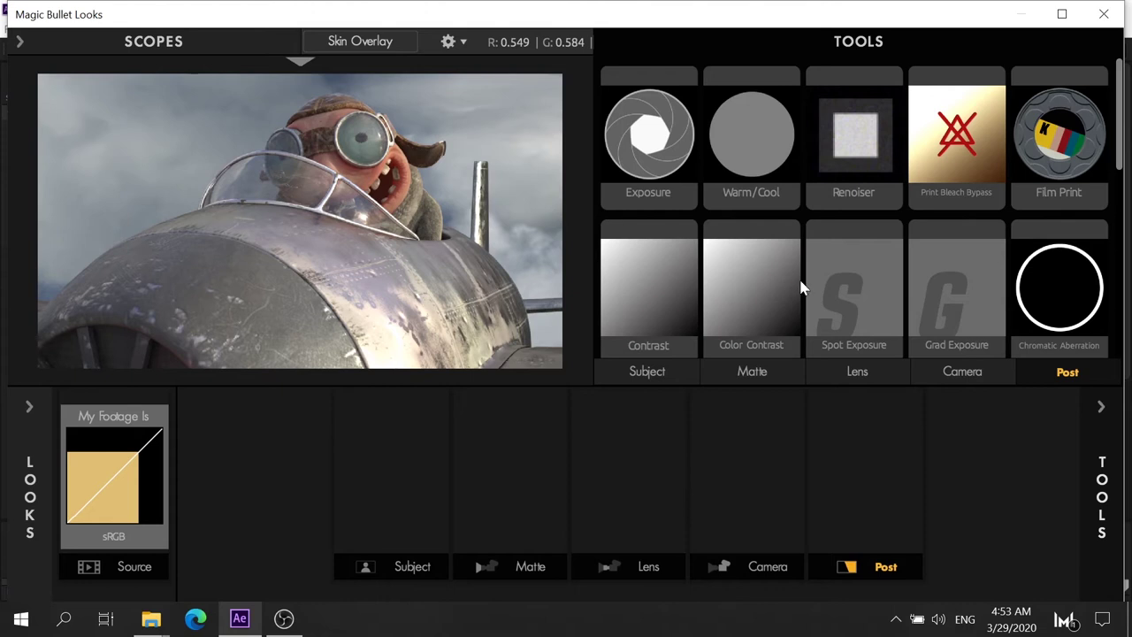
pyautogui.click(646, 370)
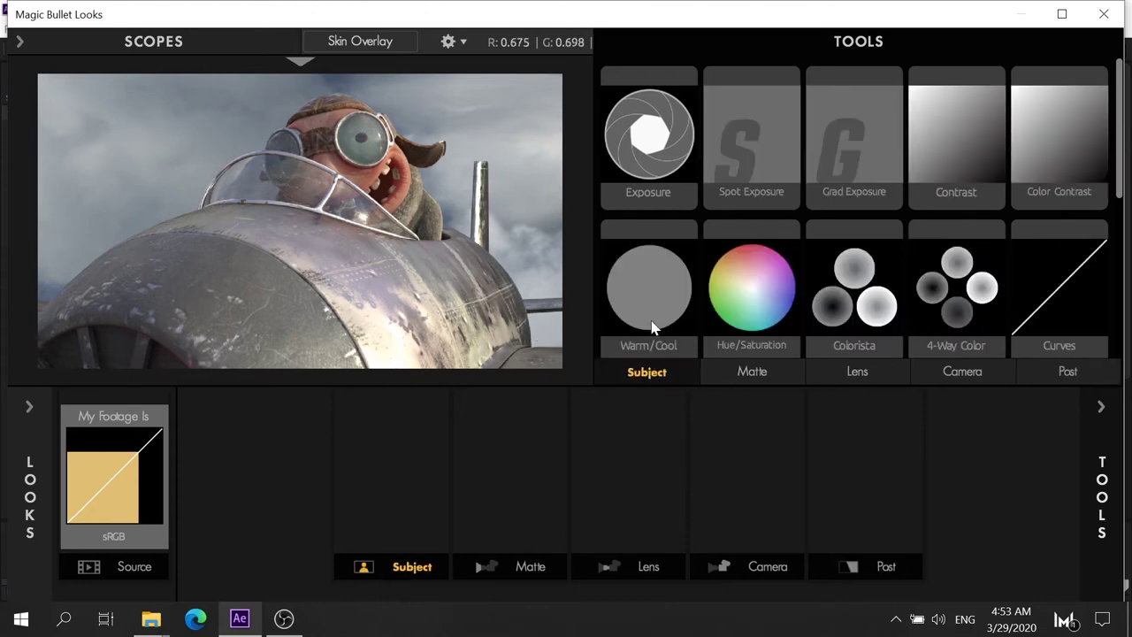
pyautogui.click(759, 373)
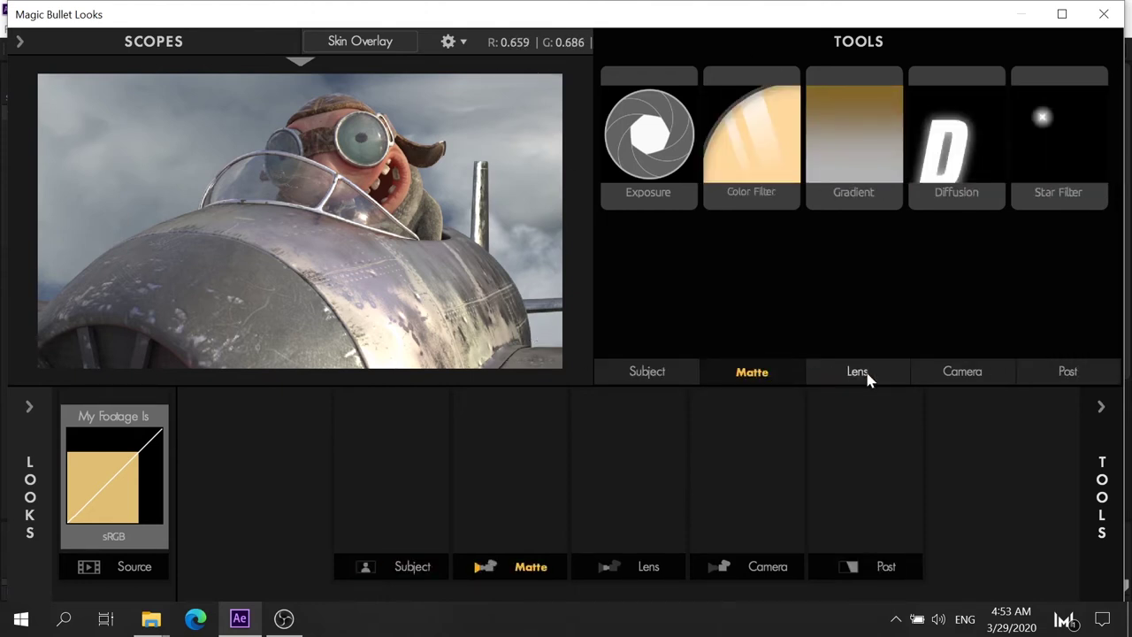
# Drag Lens Vignette from the Lens tools into the chain's Lens stage
pyautogui.click(863, 372)
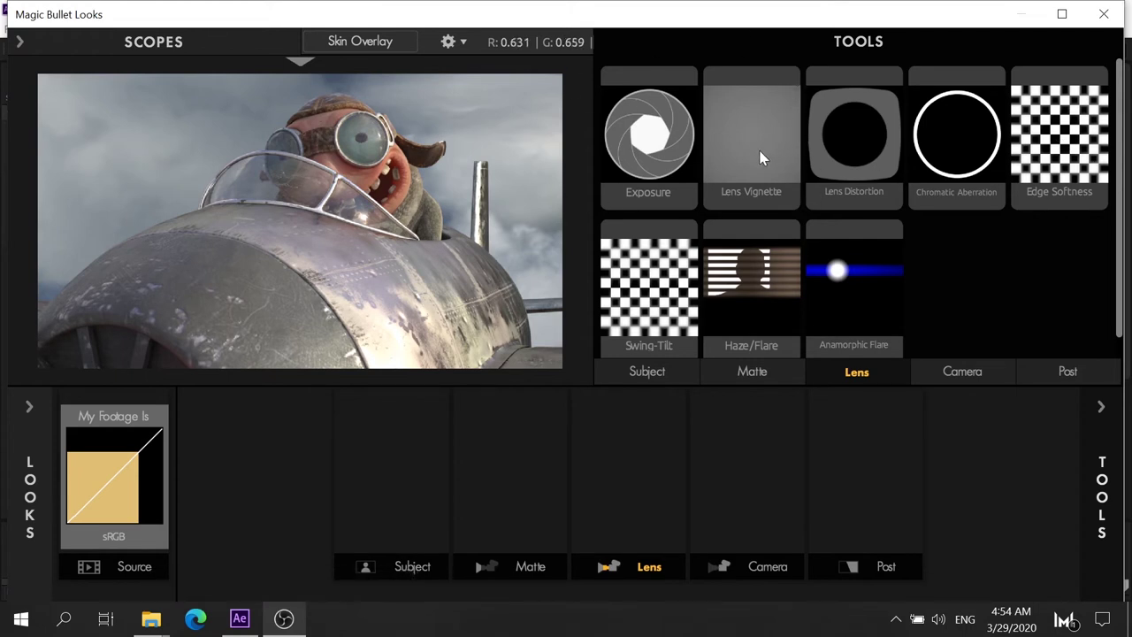
pyautogui.moveTo(760, 156); pyautogui.dragTo(160, 248)
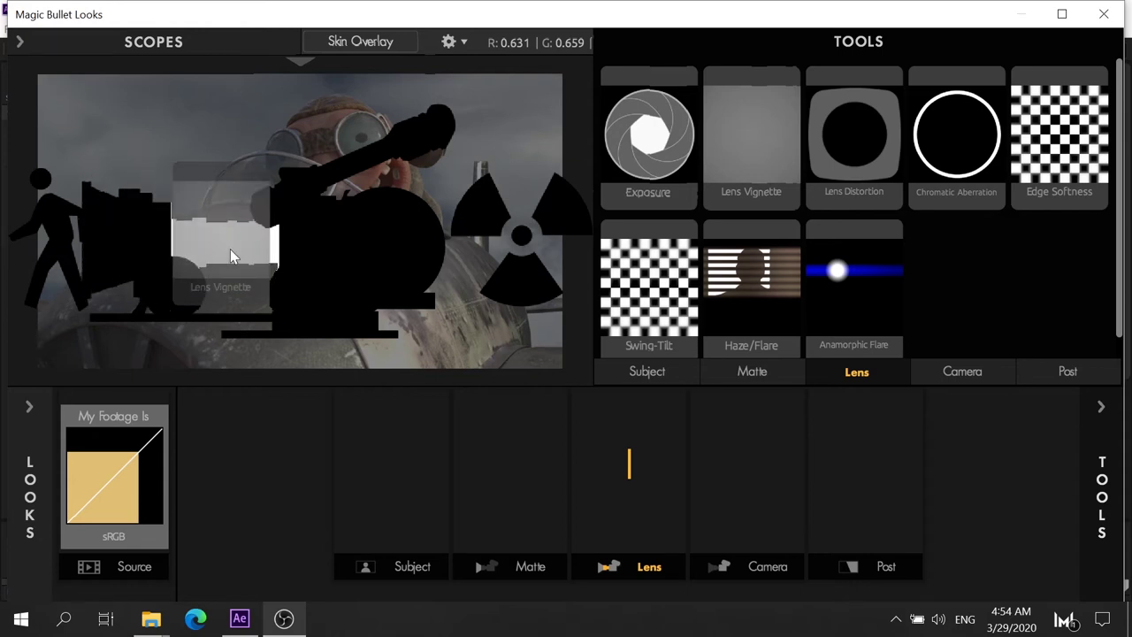
pyautogui.moveTo(160, 248); pyautogui.dragTo(230, 248)
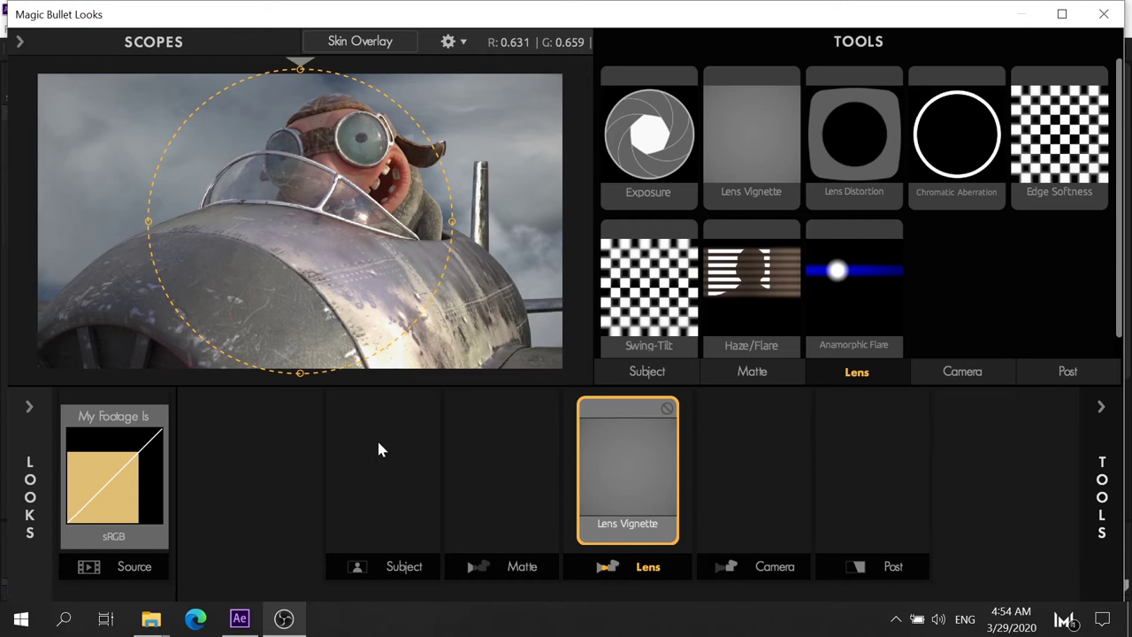
# Set the Lens Vignette's Vignette to 20.70% and Amount to +100.00%
pyautogui.click(1103, 404)
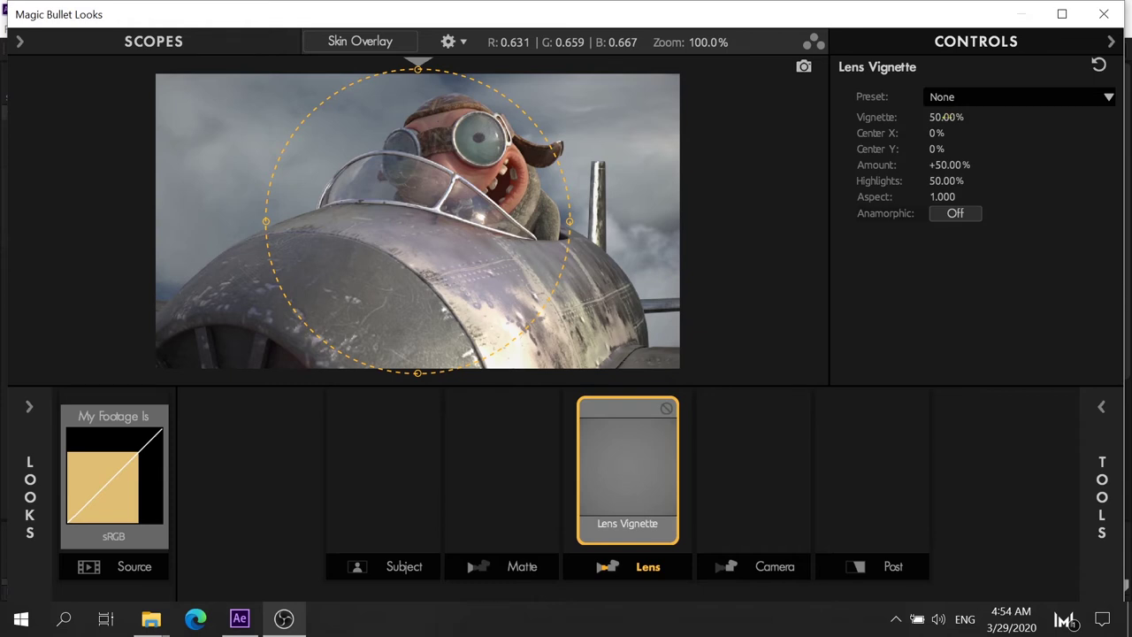
pyautogui.click(959, 101)
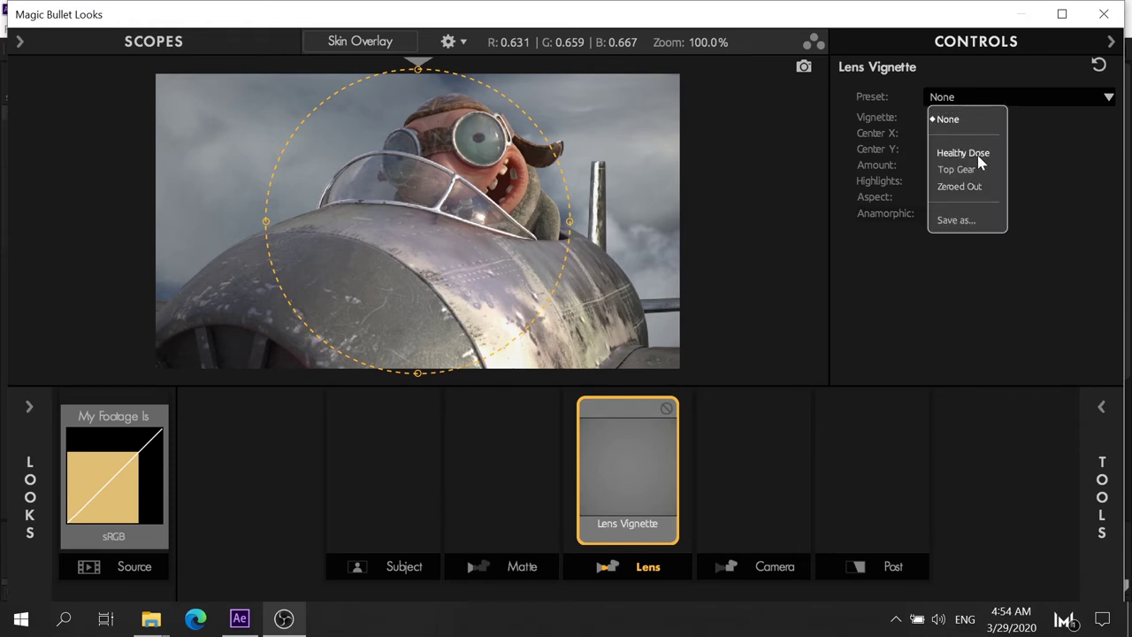
pyautogui.click(1051, 231)
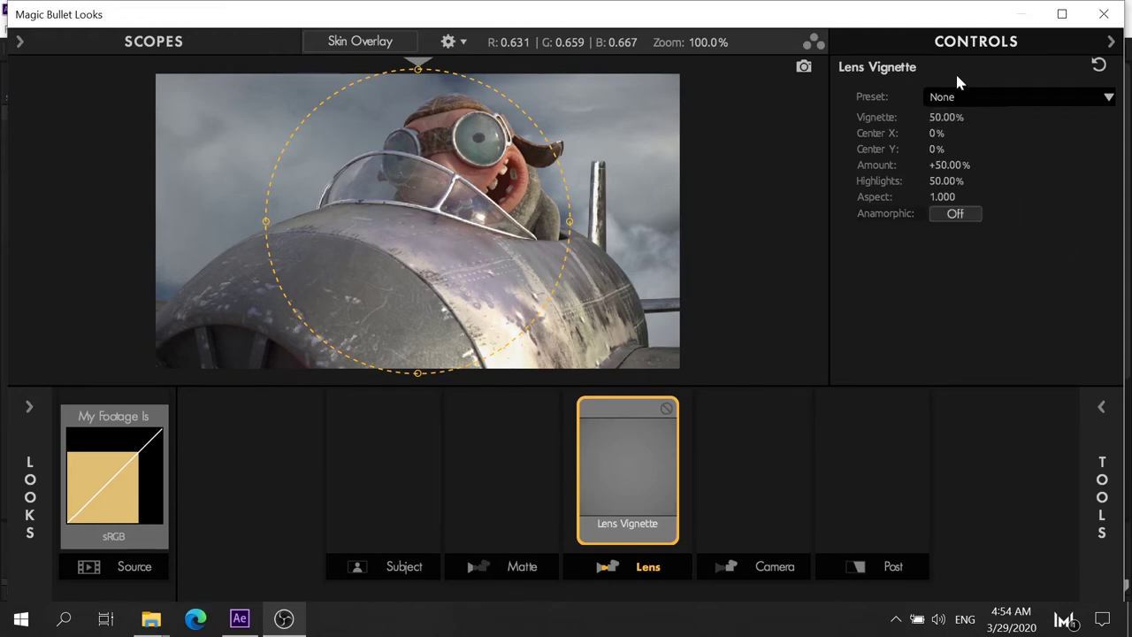
pyautogui.moveTo(947, 117); pyautogui.dragTo(928, 117)
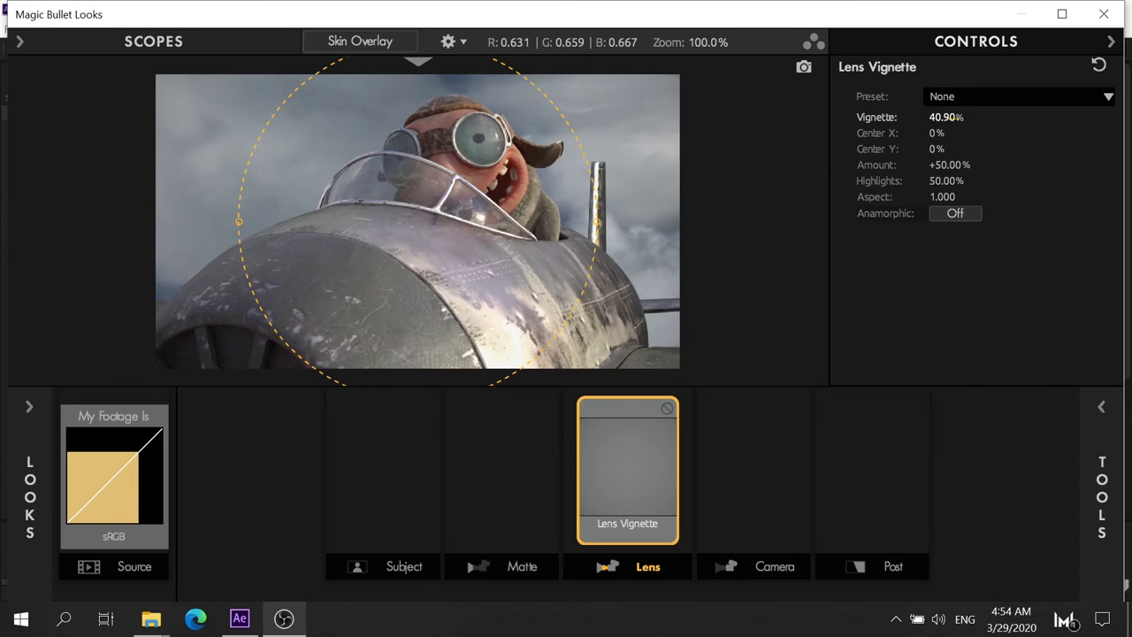
pyautogui.moveTo(946, 117); pyautogui.dragTo(967, 117)
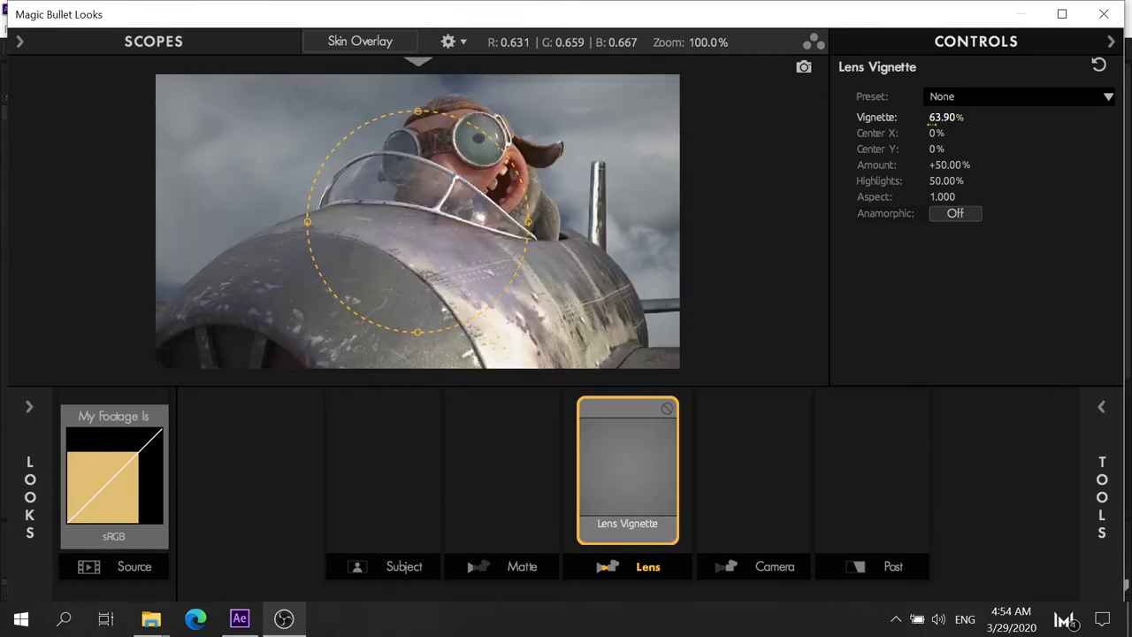
pyautogui.moveTo(967, 117); pyautogui.dragTo(938, 117)
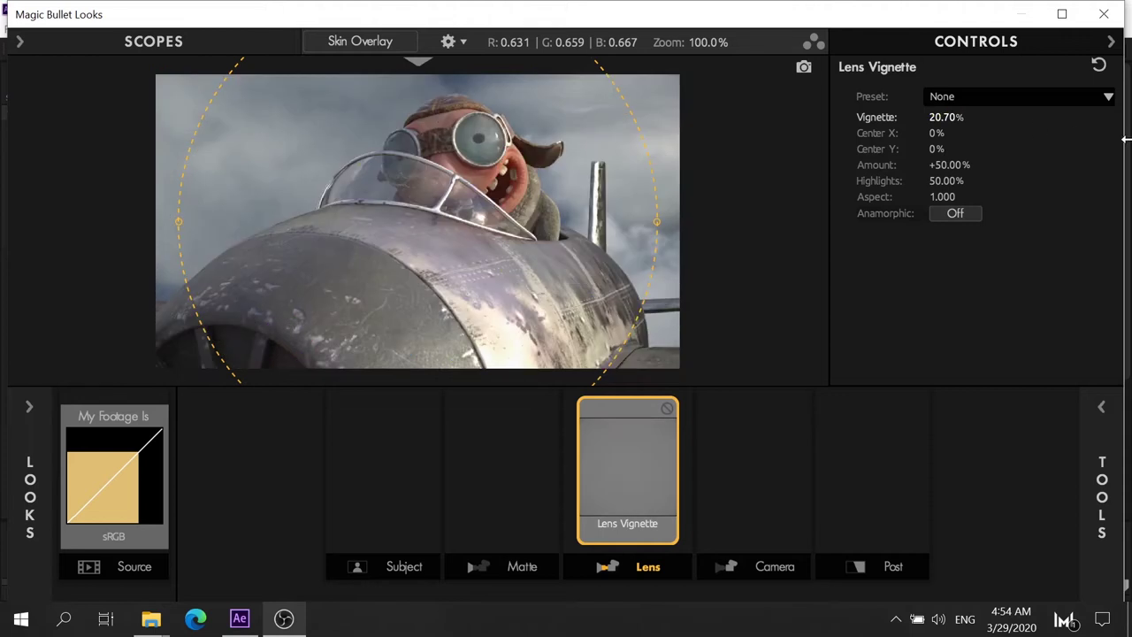
pyautogui.click(1012, 100)
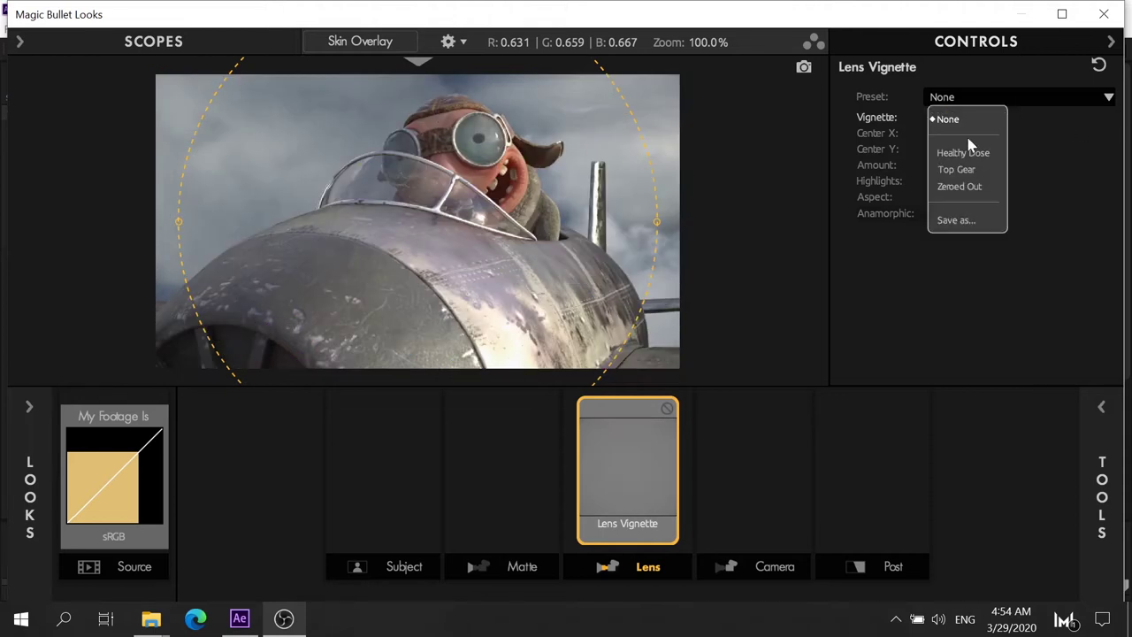
pyautogui.click(1078, 163)
pyautogui.moveTo(951, 165); pyautogui.dragTo(1043, 165)
pyautogui.moveTo(949, 164); pyautogui.dragTo(982, 165)
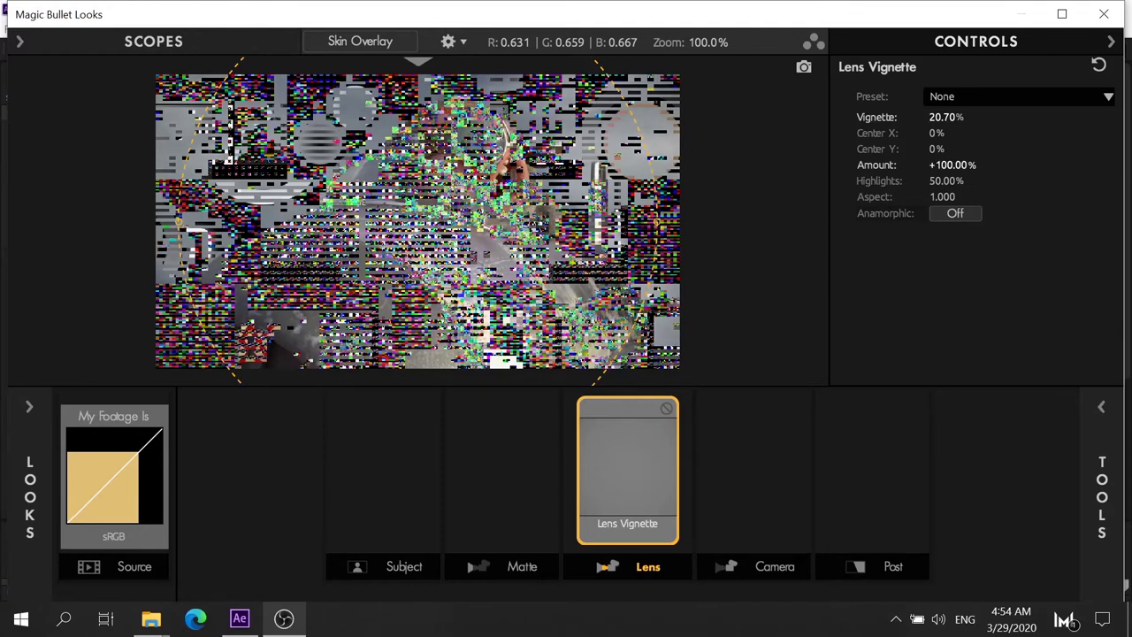
pyautogui.click(965, 97)
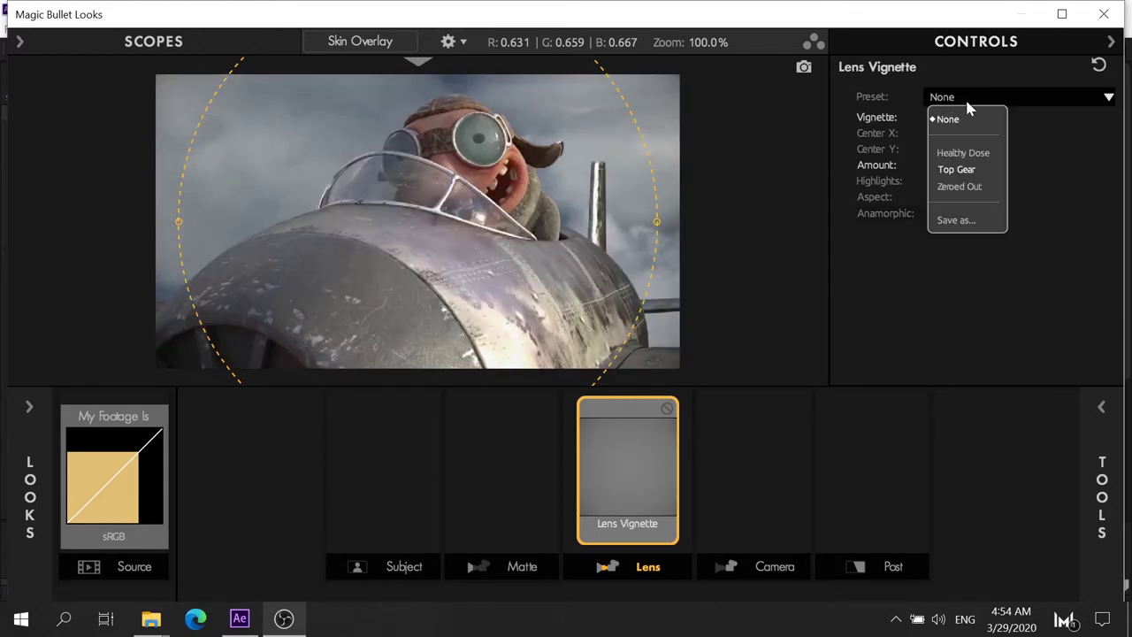
# Apply the Healthy Dose vignette preset and stretch it into a wide ellipse (52.05%, Aspect 1.926)
pyautogui.click(968, 151)
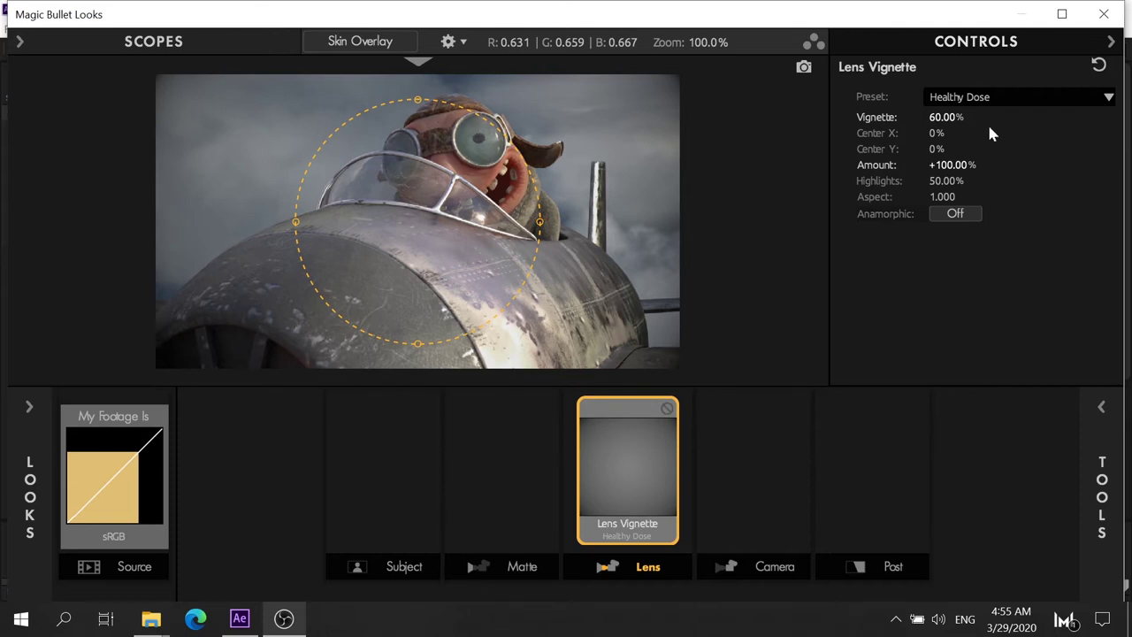
pyautogui.moveTo(539, 221); pyautogui.dragTo(516, 221)
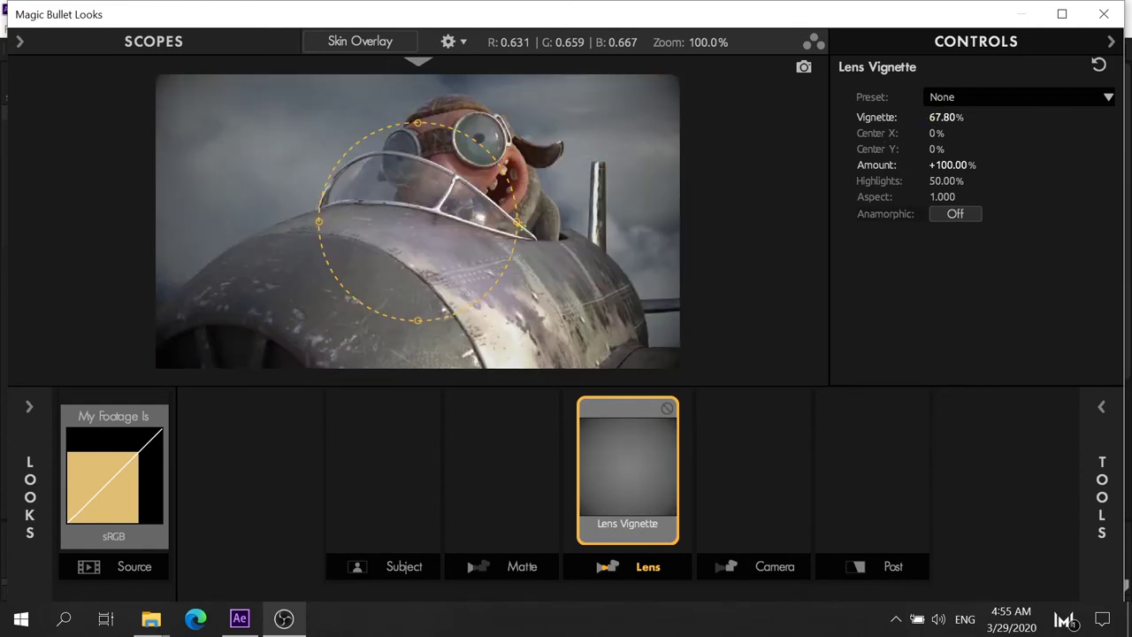
pyautogui.moveTo(516, 221); pyautogui.dragTo(697, 222)
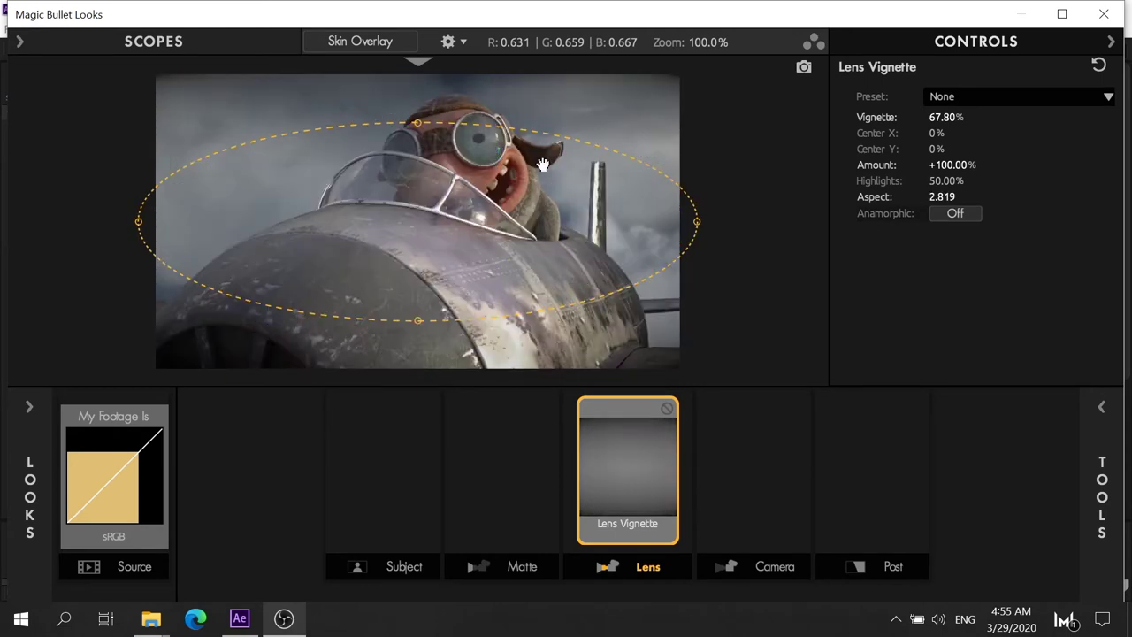
pyautogui.moveTo(417, 122); pyautogui.dragTo(417, 76)
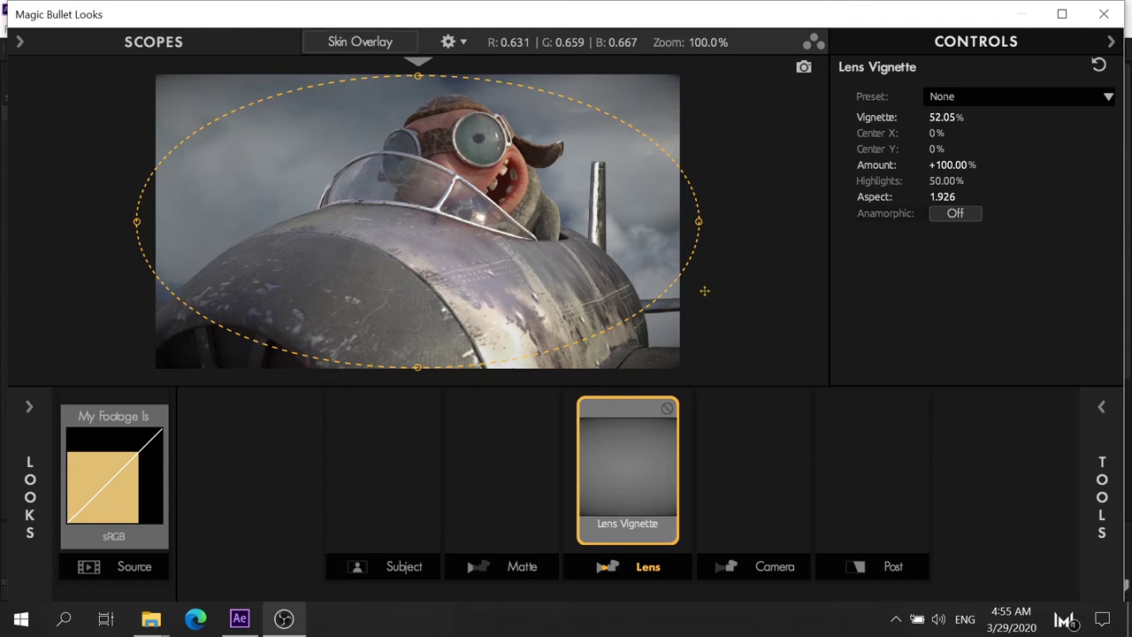
# Compare the shot with and without the lens vignette, leaving it switched off
pyautogui.click(667, 412)
pyautogui.click(667, 413)
pyautogui.click(667, 412)
pyautogui.click(667, 412)
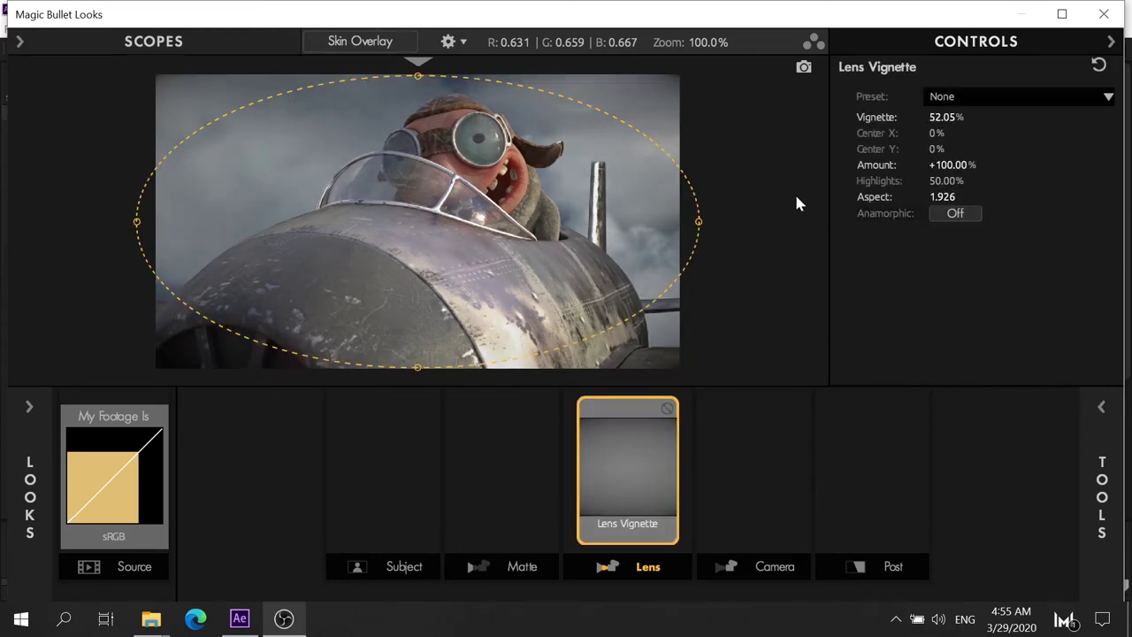
pyautogui.click(667, 413)
pyautogui.moveTo(1105, 468)
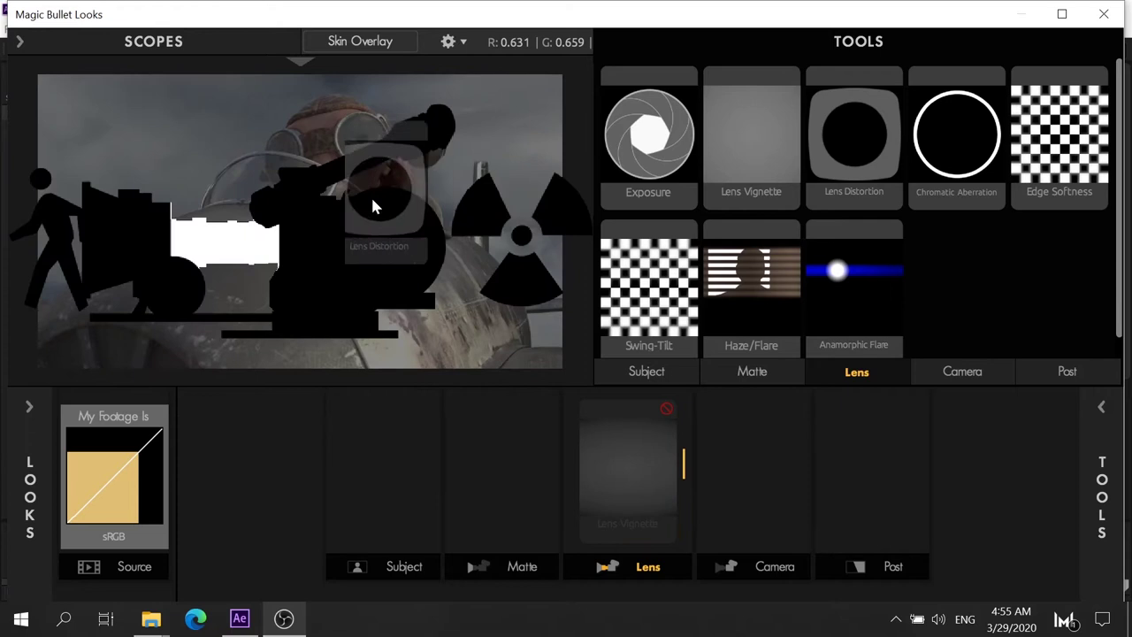
# Add Lens Distortion to the Lens stage and compare the shot with and without it
pyautogui.moveTo(853, 152); pyautogui.dragTo(274, 221)
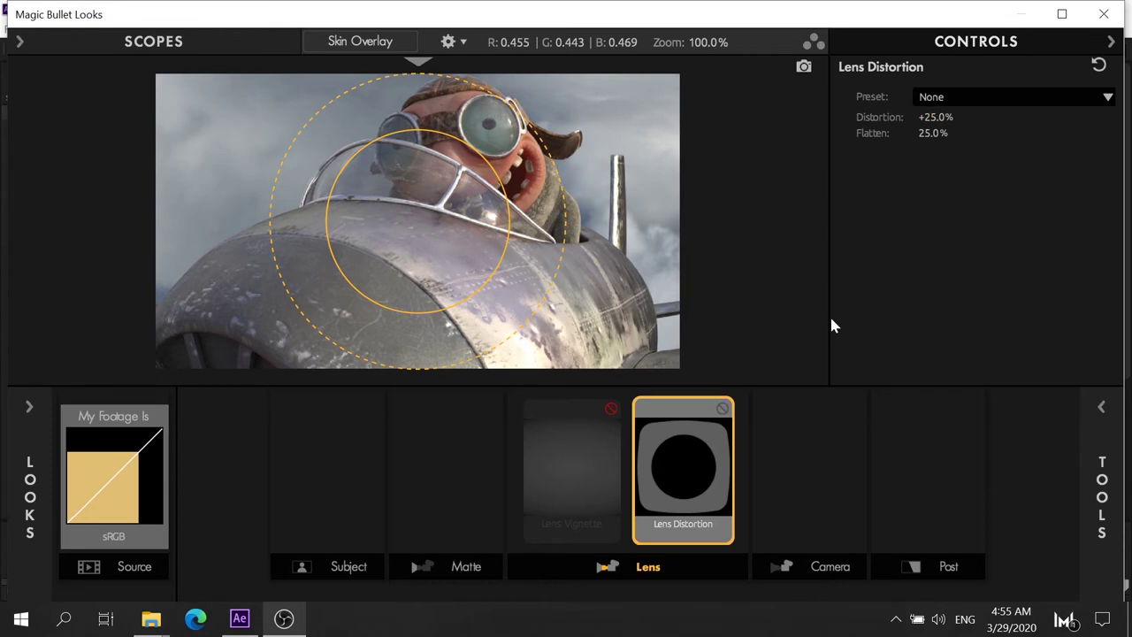
pyautogui.click(723, 410)
pyautogui.click(723, 409)
pyautogui.click(723, 409)
pyautogui.click(723, 409)
pyautogui.click(722, 409)
pyautogui.click(723, 410)
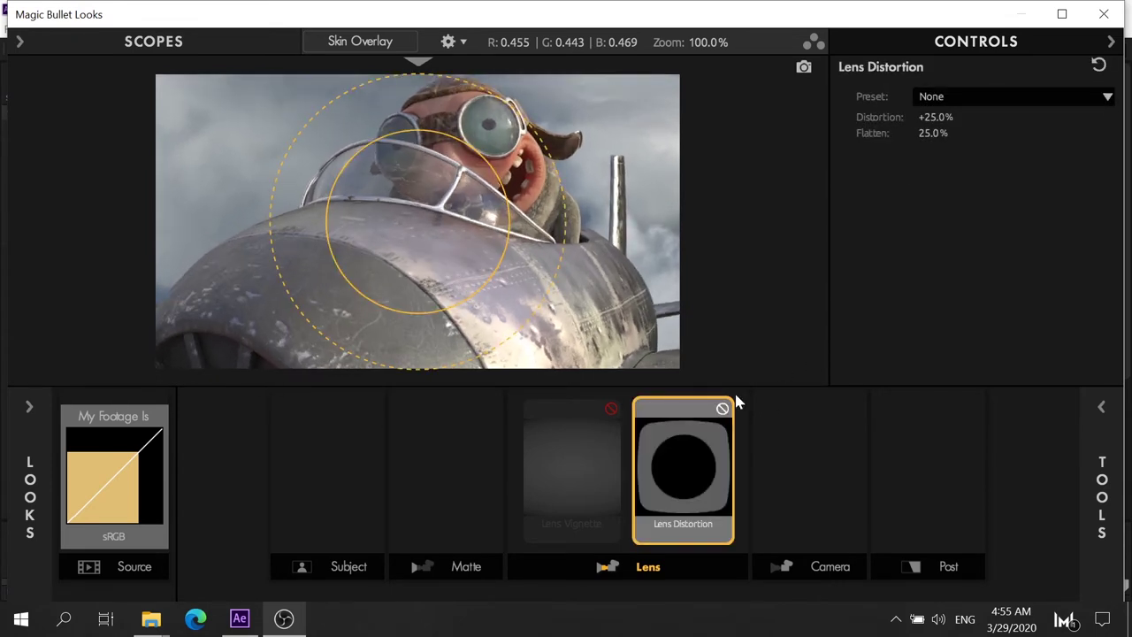
# Set the Lens Distortion amount to +3.0%, keeping the current preset
pyautogui.click(944, 101)
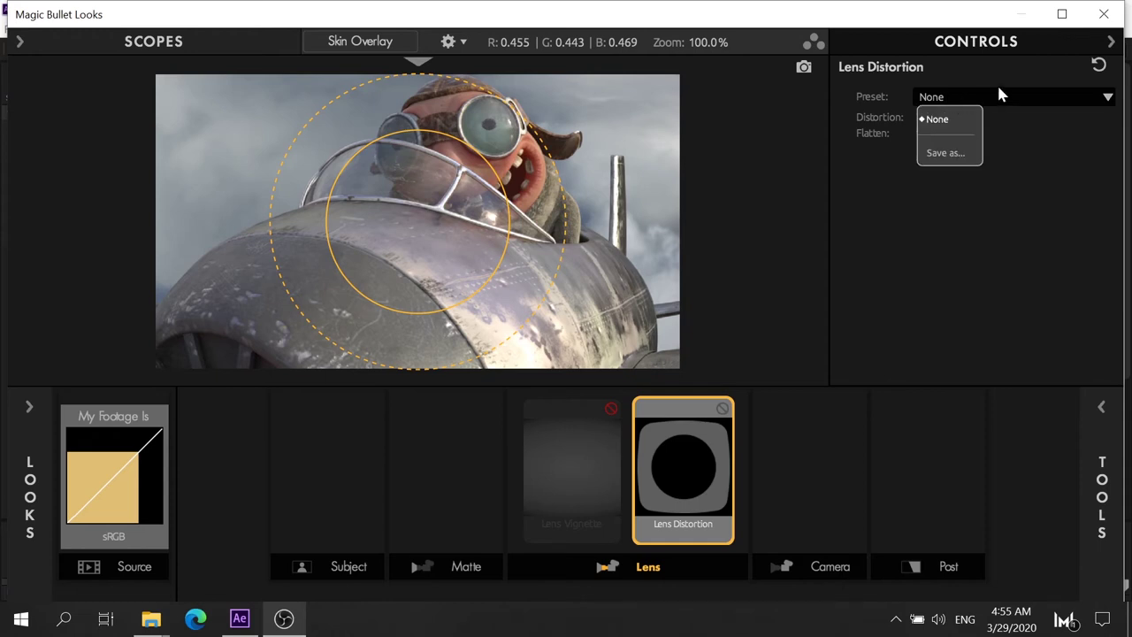
pyautogui.click(1051, 166)
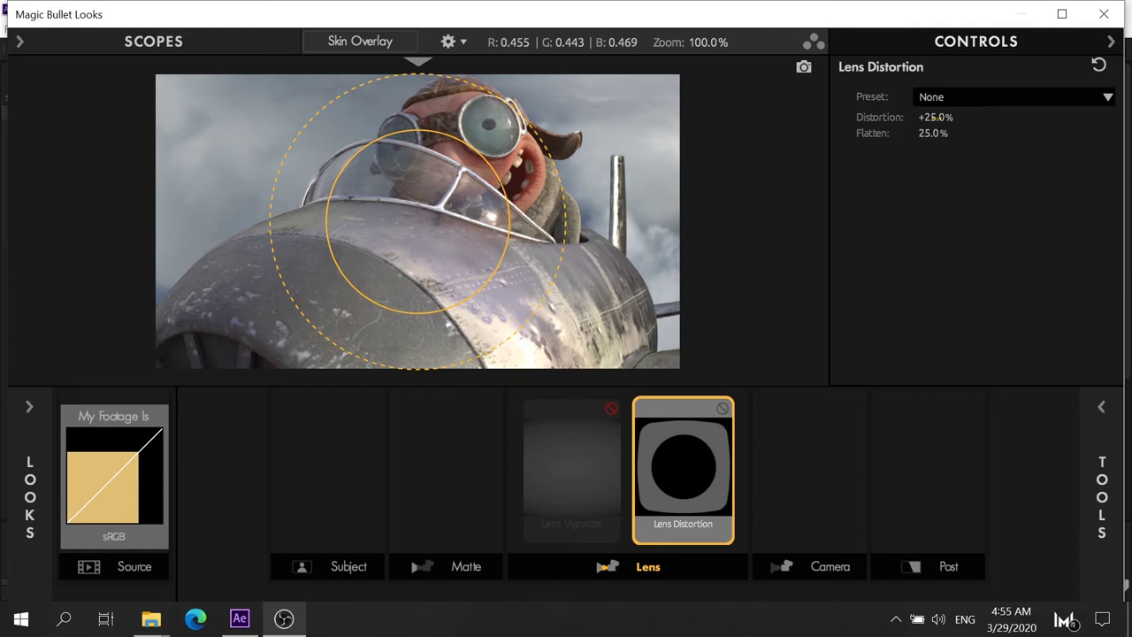
pyautogui.click(933, 117)
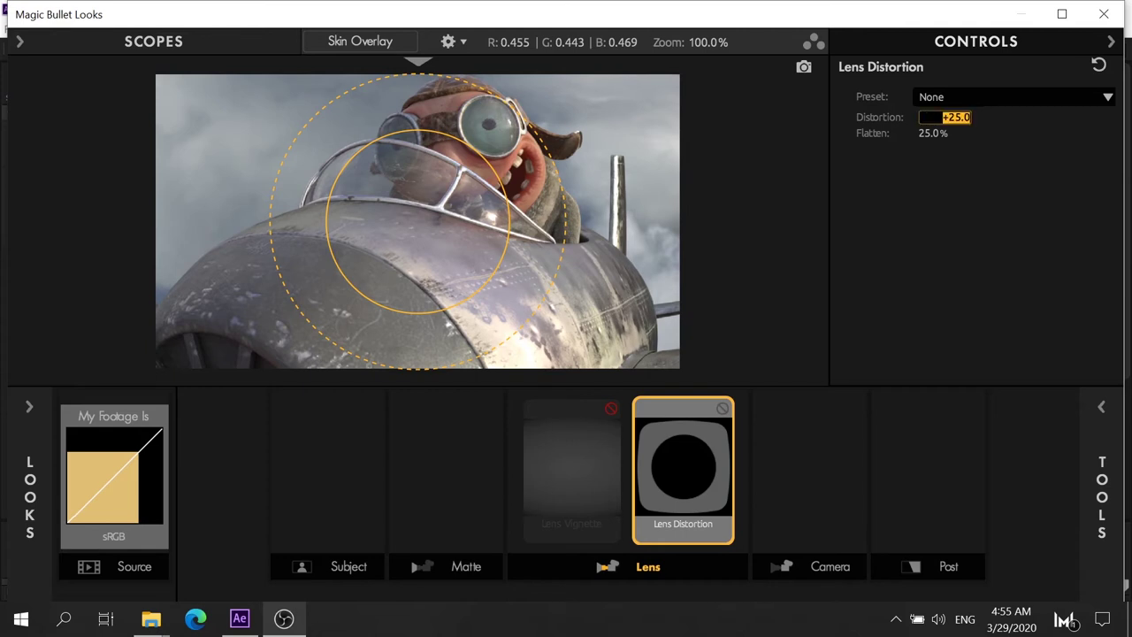
pyautogui.write('3')
pyautogui.press('Return')
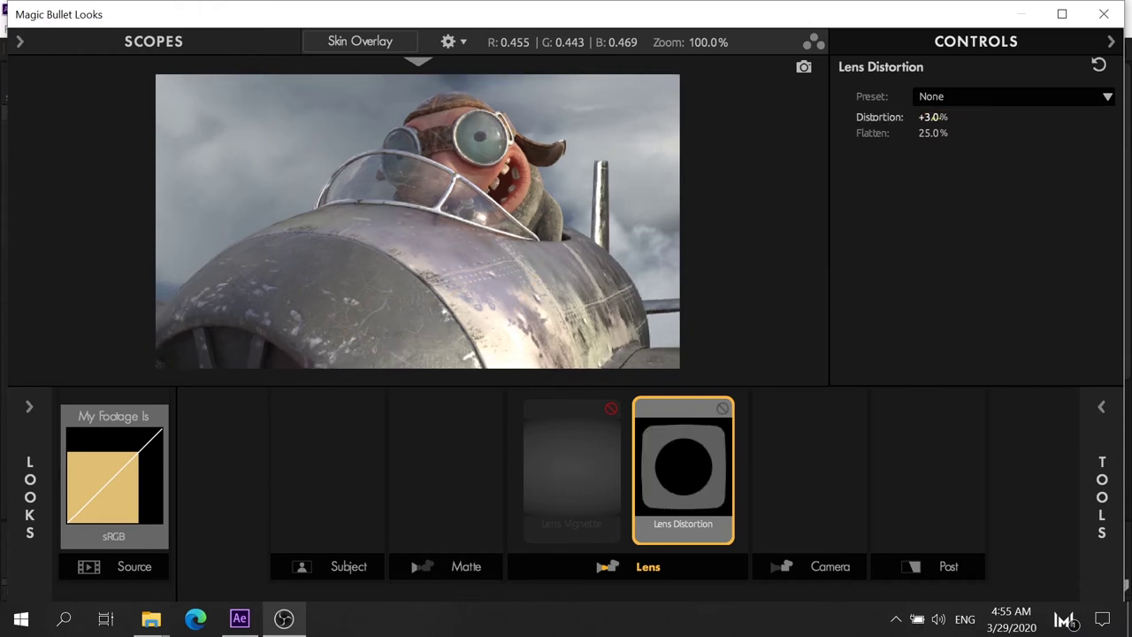
# Compare the +3% distortion, then leave both Lens Distortion and Lens Vignette enabled
pyautogui.click(722, 410)
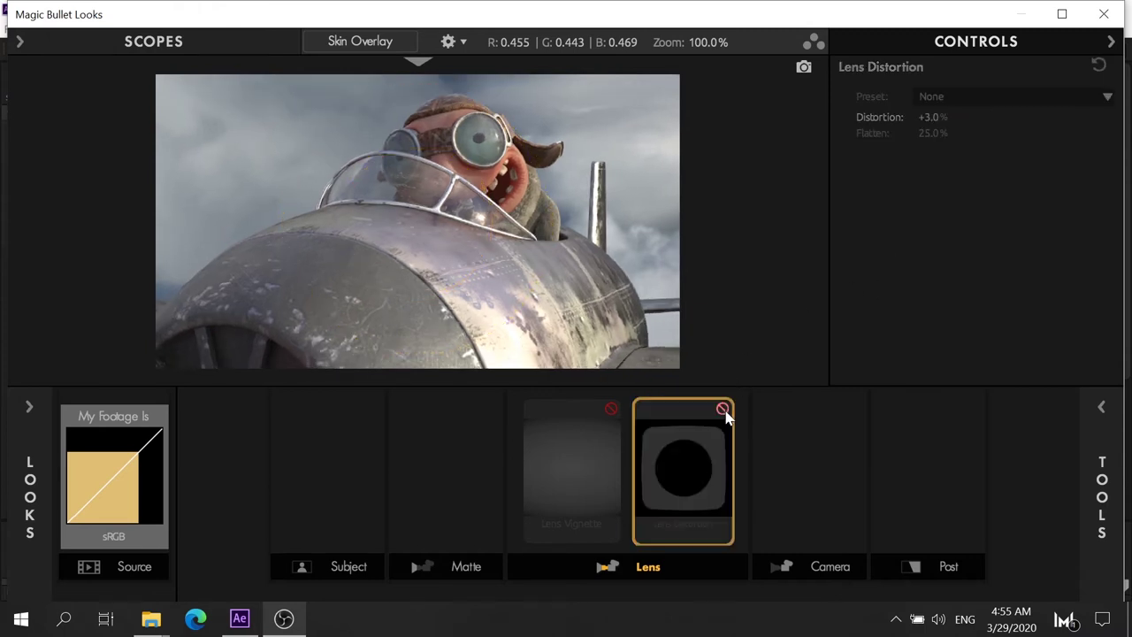
pyautogui.click(723, 410)
pyautogui.click(722, 409)
pyautogui.click(723, 409)
pyautogui.click(723, 409)
pyautogui.click(723, 410)
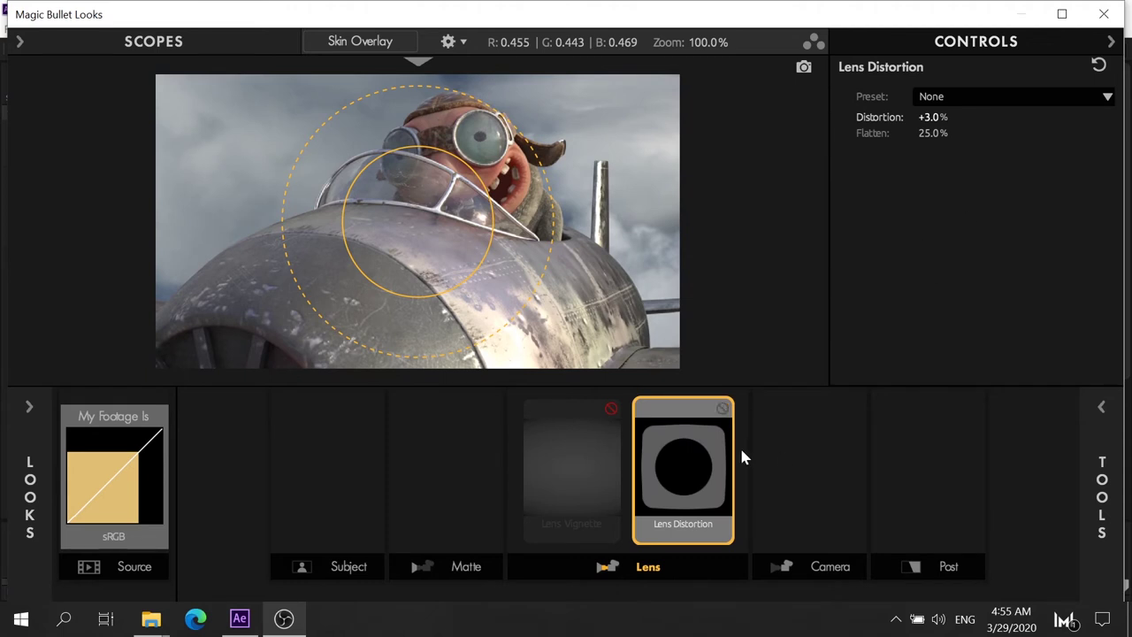
pyautogui.click(722, 410)
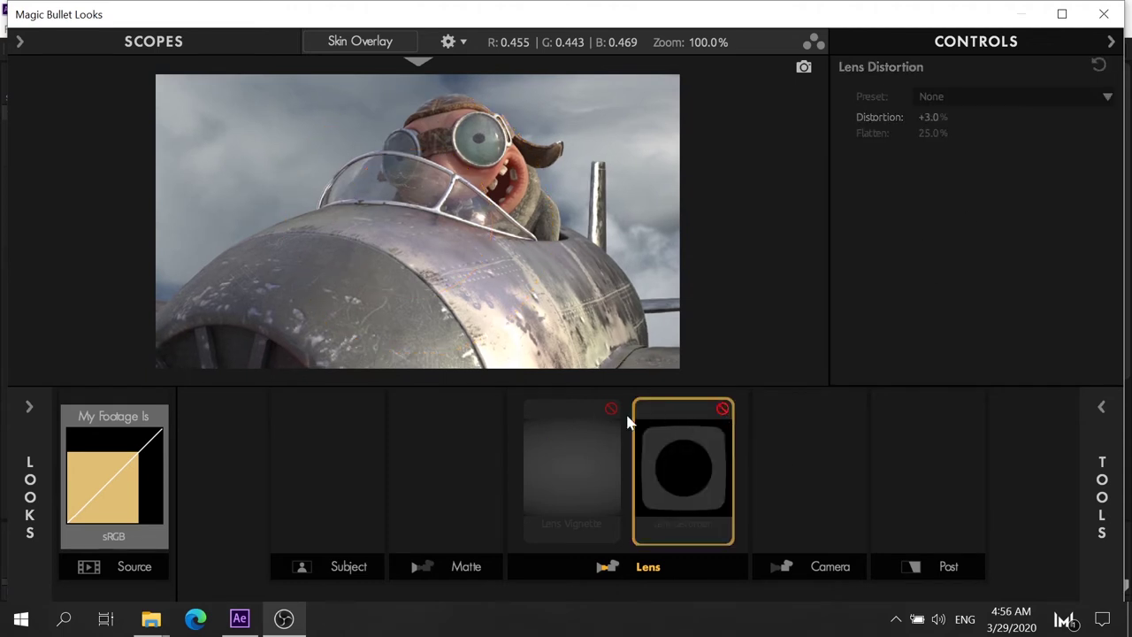
pyautogui.click(612, 411)
pyautogui.click(723, 409)
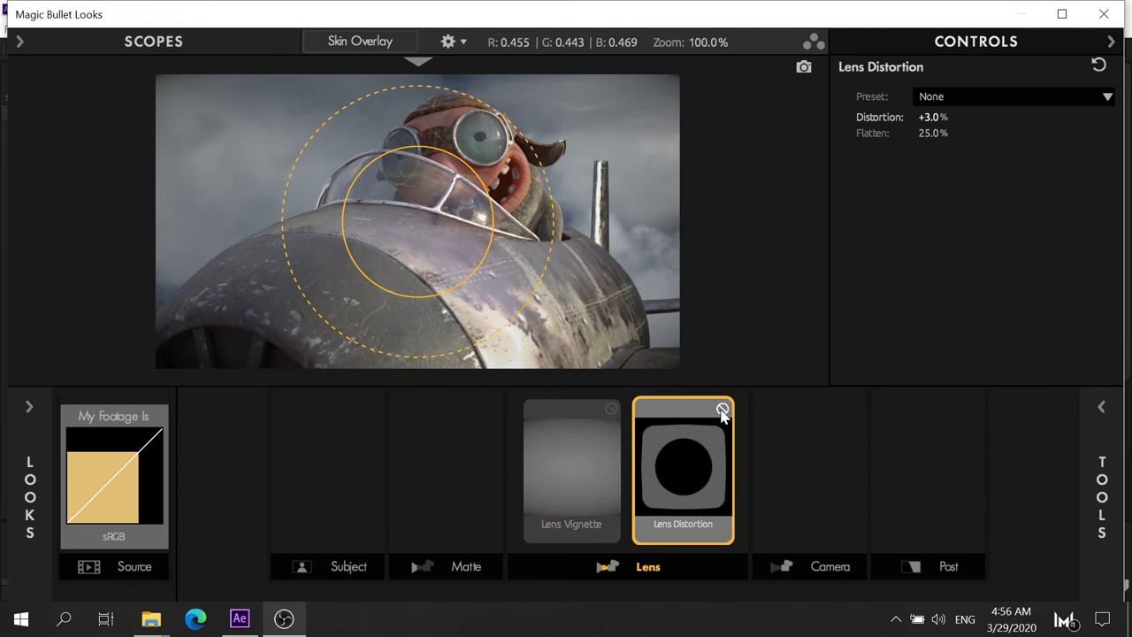
pyautogui.click(963, 486)
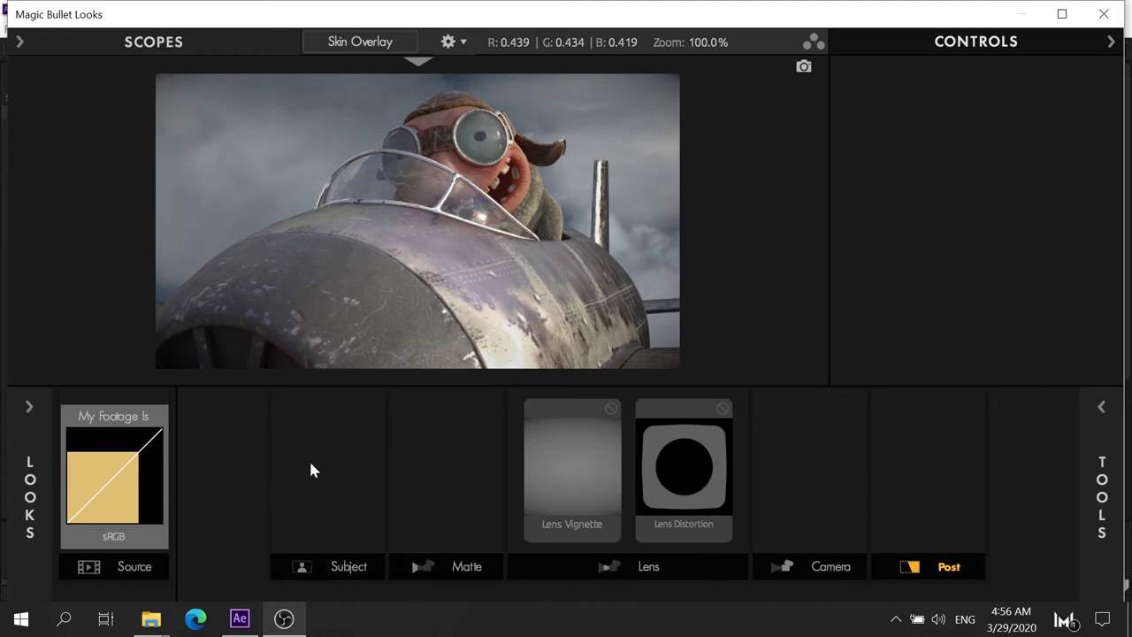
# Check the skin tone overlay and settings menu, return to Lens, then maximize the Looks window
pyautogui.click(366, 45)
pyautogui.click(368, 46)
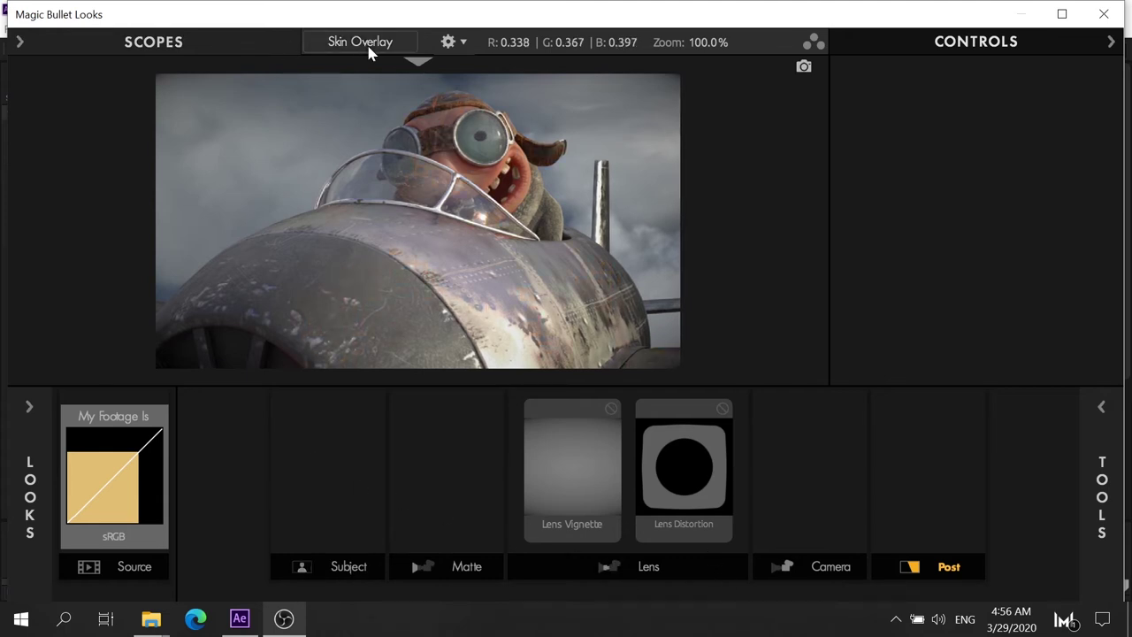
pyautogui.click(453, 44)
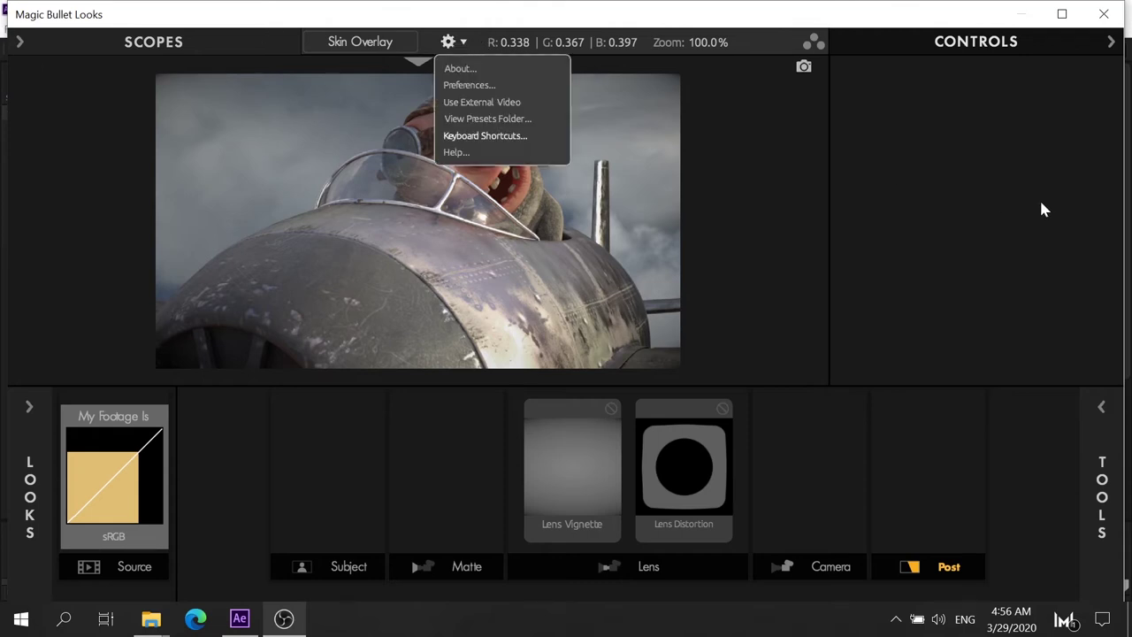
pyautogui.click(814, 209)
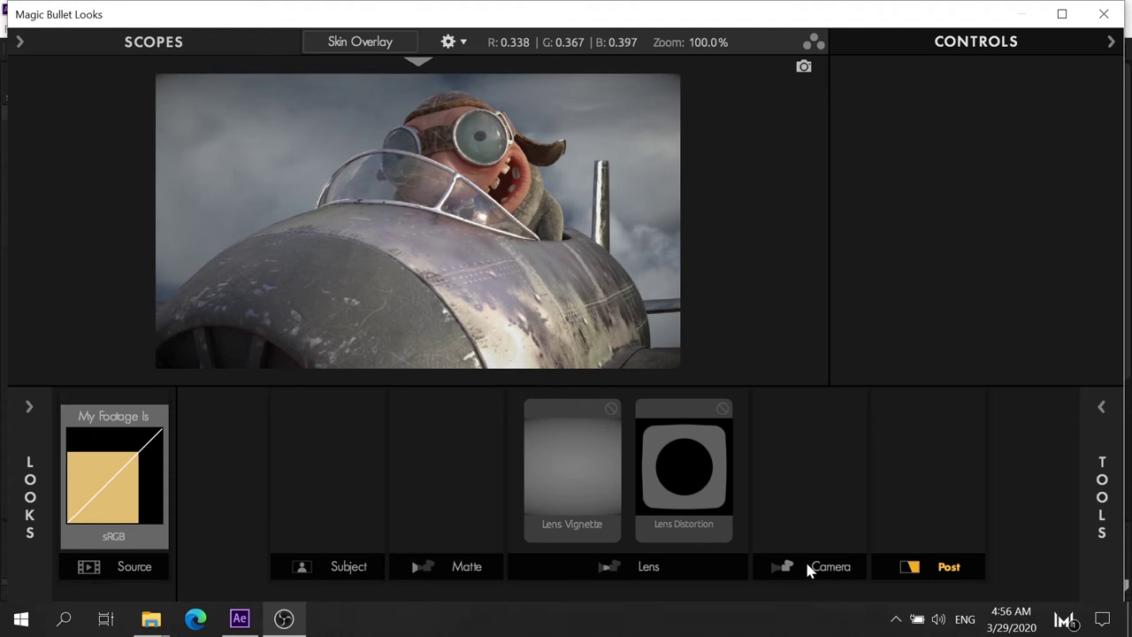
pyautogui.click(603, 575)
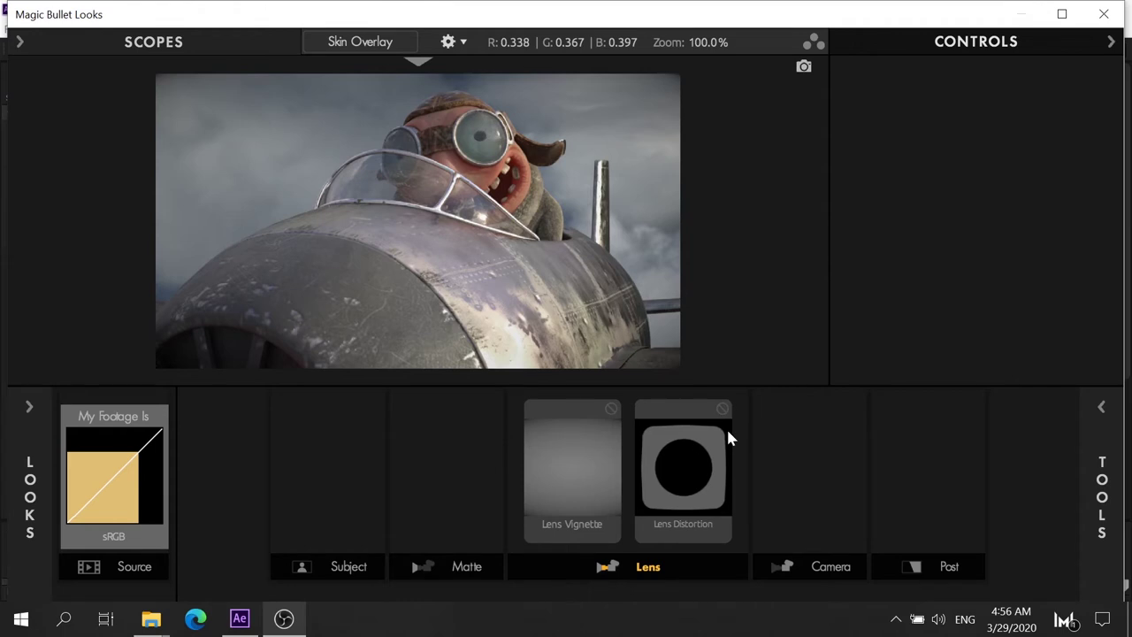
pyautogui.click(1062, 14)
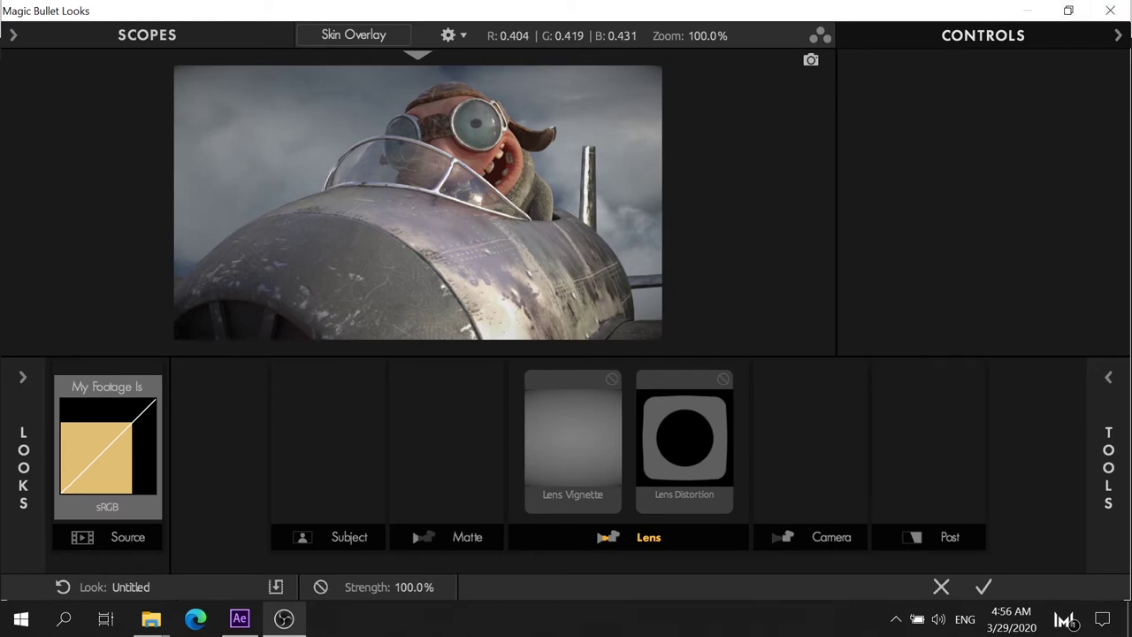
# Toggle the whole look's bypass repeatedly to compare against the original shot
pyautogui.click(322, 594)
pyautogui.click(321, 595)
pyautogui.click(324, 599)
pyautogui.click(324, 599)
pyautogui.click(324, 599)
pyautogui.click(323, 599)
pyautogui.click(324, 598)
pyautogui.click(324, 598)
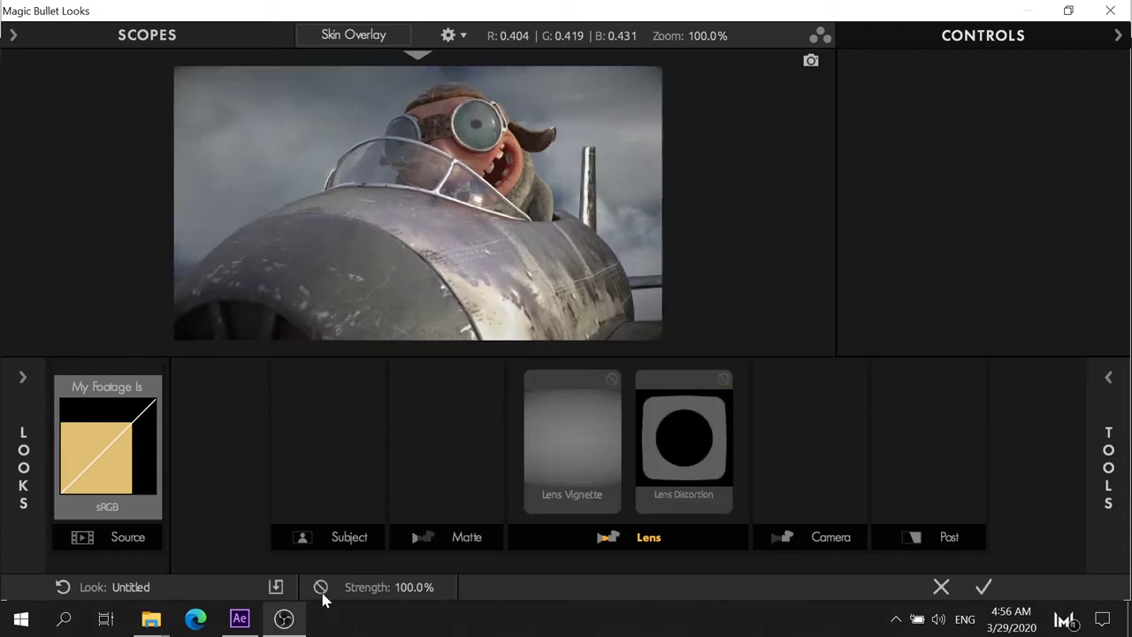
# Widen the Lens Vignette to 34.35%, compare, then switch it off and show the lens tools
pyautogui.click(557, 447)
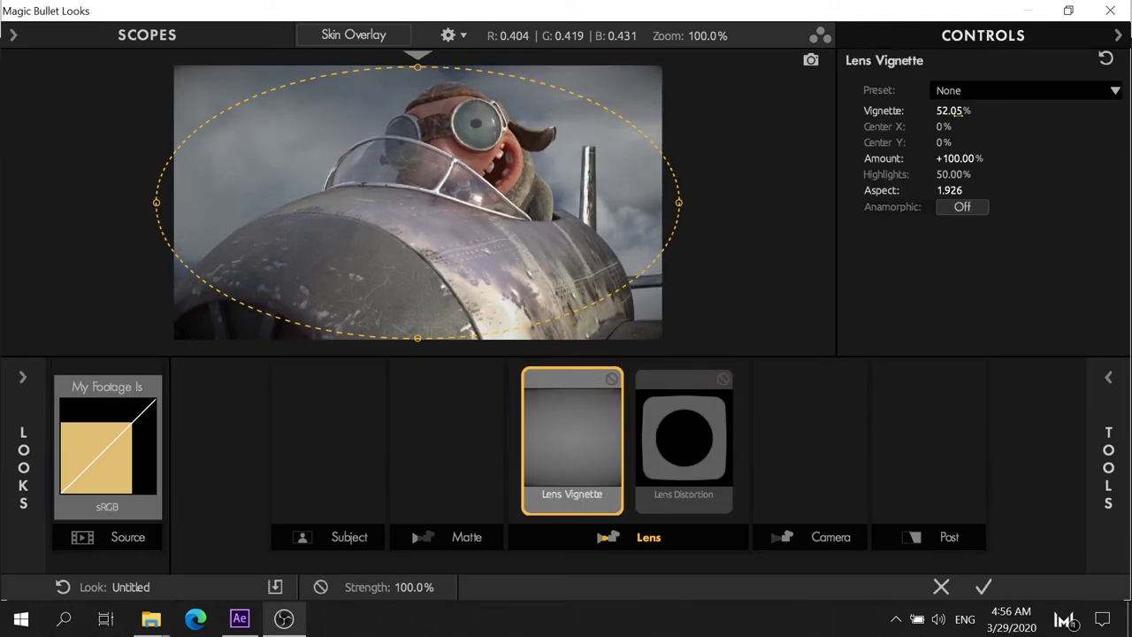
pyautogui.moveTo(155, 202)
pyautogui.mouseDown()
pyautogui.moveTo(43, 203)
pyautogui.moveTo(62, 203)
pyautogui.mouseUp()
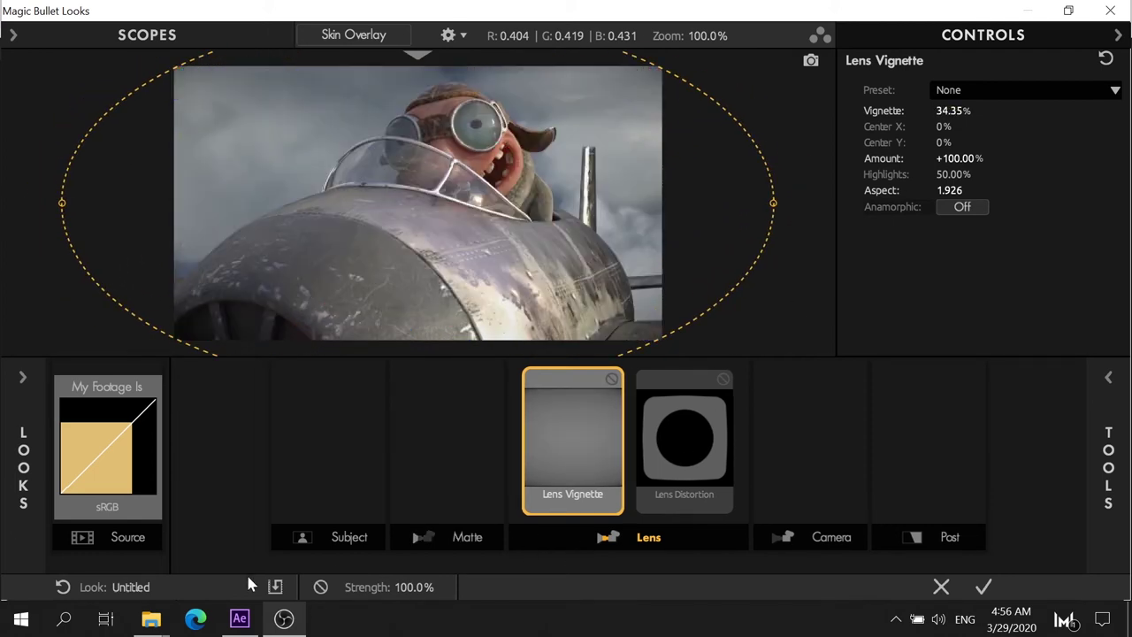
pyautogui.click(321, 588)
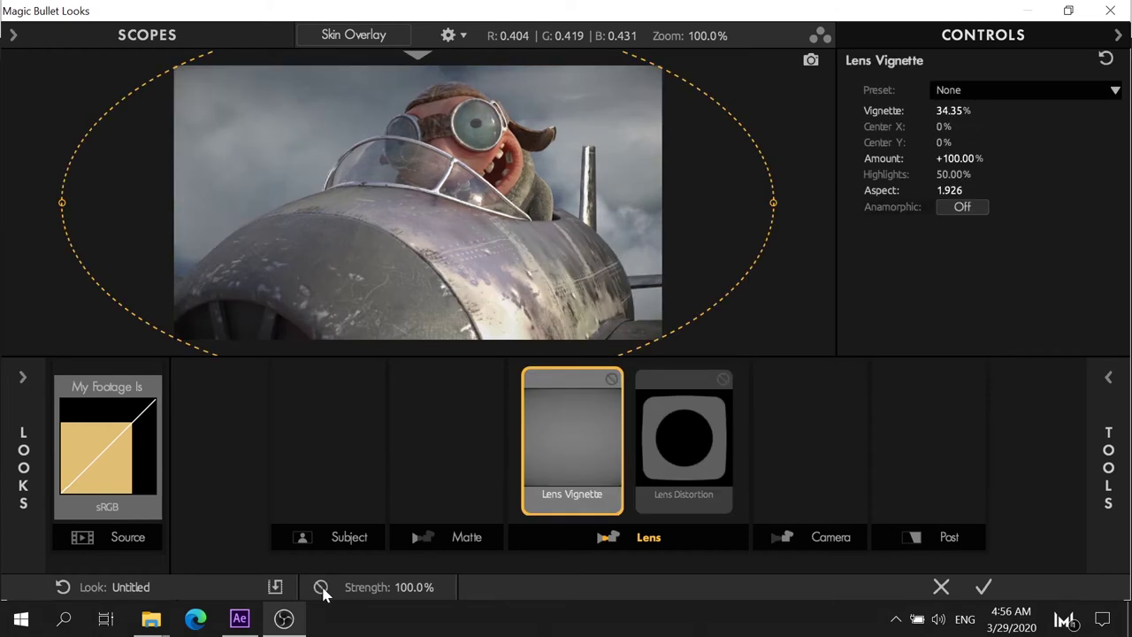
pyautogui.click(322, 590)
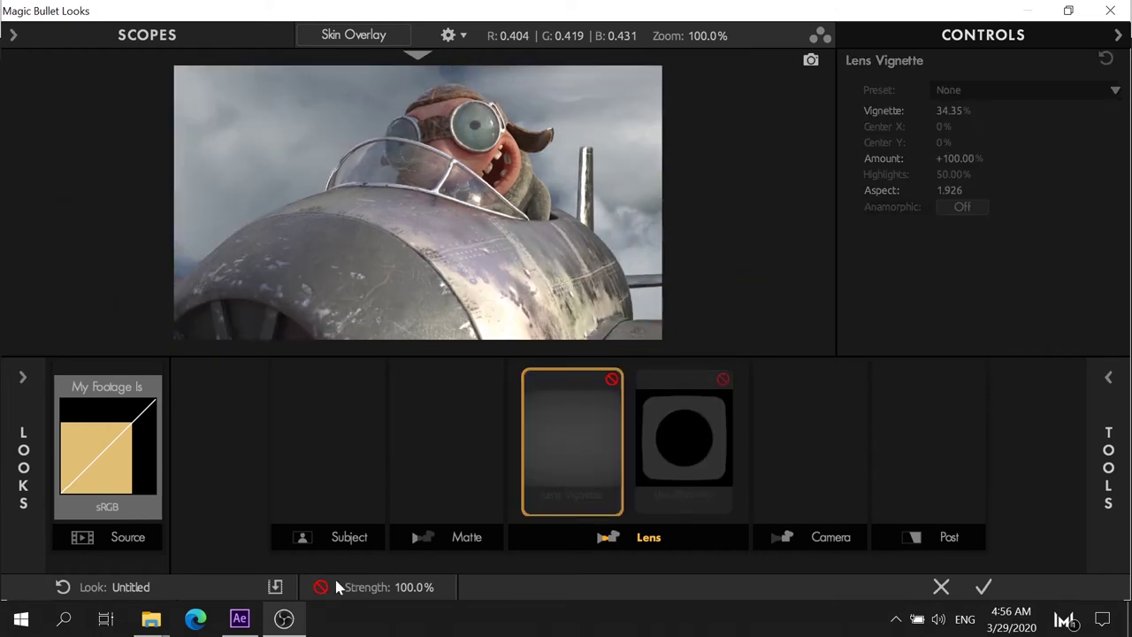
pyautogui.click(324, 588)
pyautogui.click(611, 379)
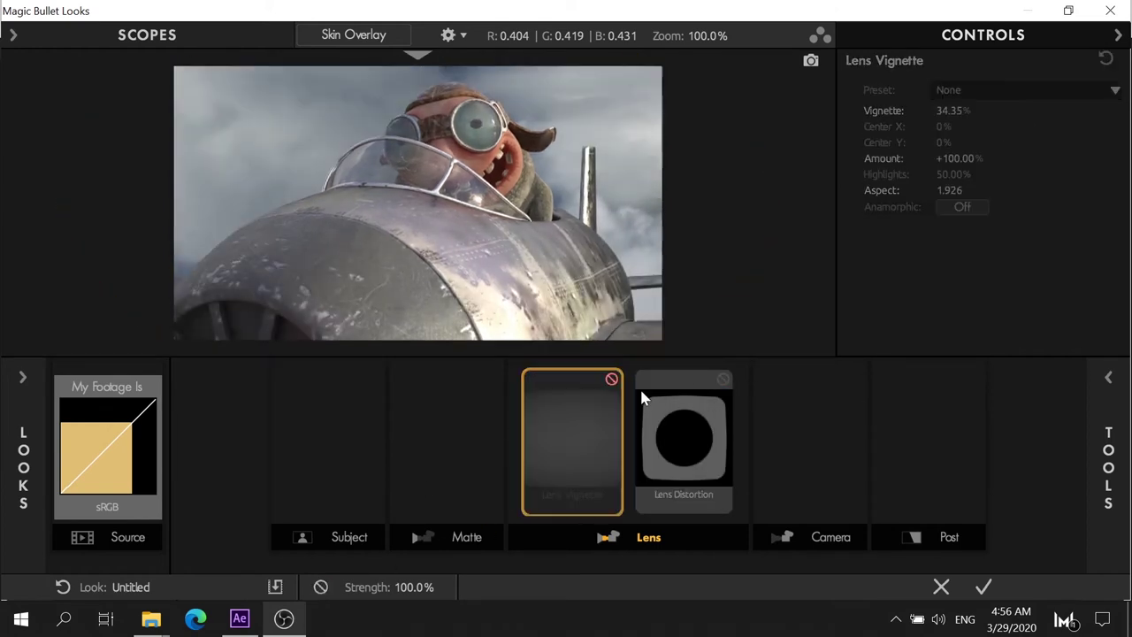
pyautogui.click(1108, 377)
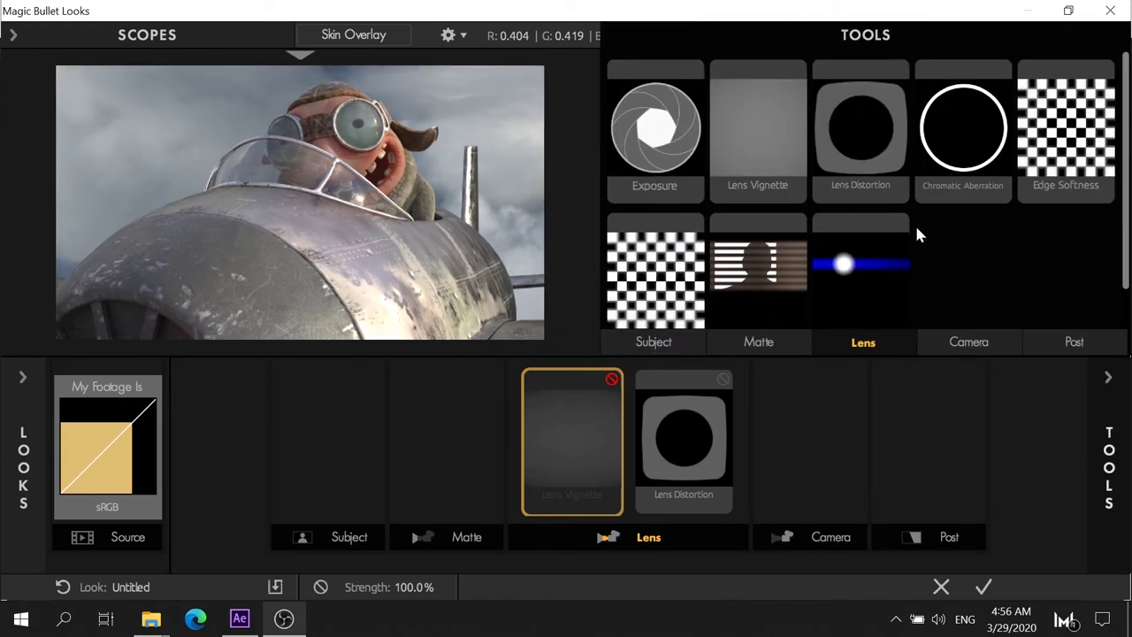
# Add Chromatic Aberration and set its Red/Cyan fringe to +0.460, zoomed in on the goggles
pyautogui.moveTo(982, 152); pyautogui.dragTo(637, 398)
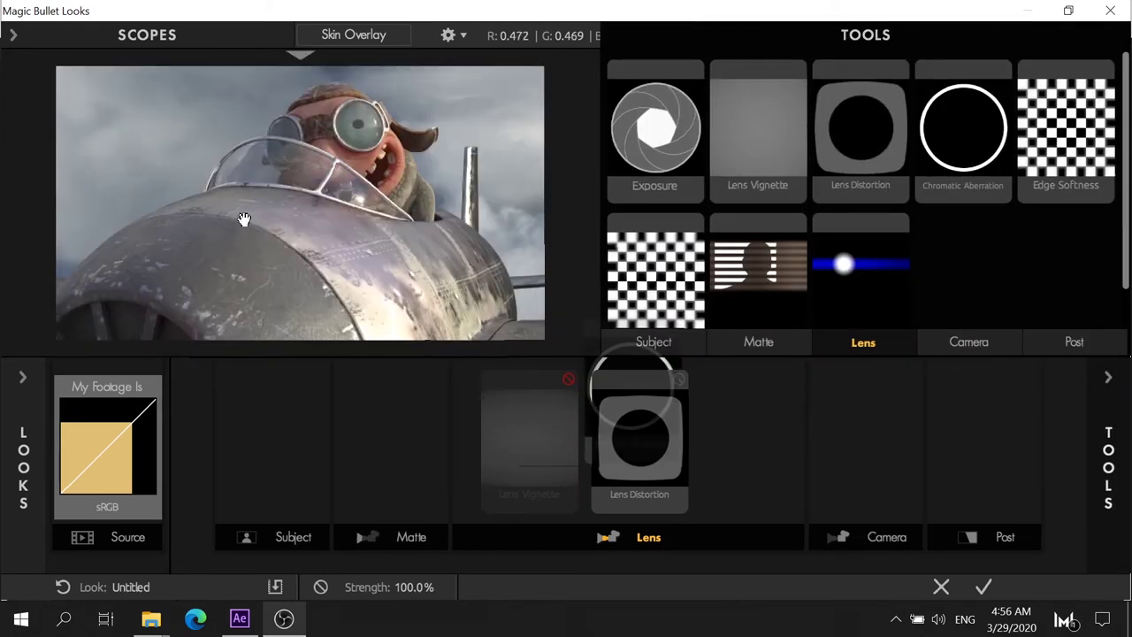
pyautogui.click(1108, 377)
pyautogui.scroll(5, 598, 177)
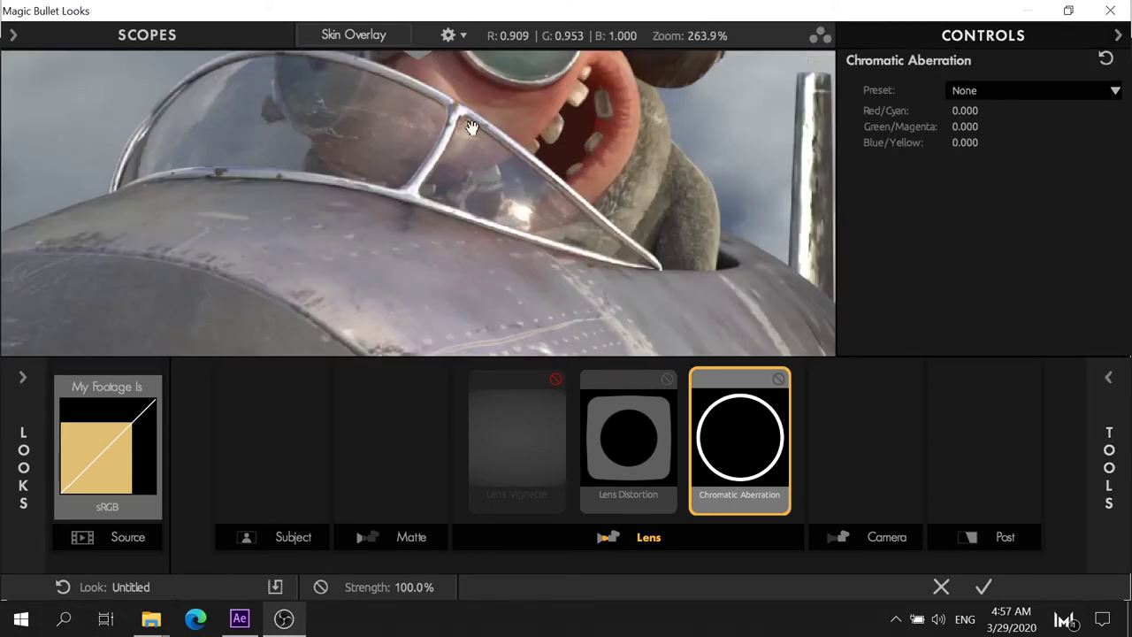
pyautogui.scroll(1, 477, 133)
pyautogui.moveTo(531, 115)
pyautogui.mouseDown()
pyautogui.moveTo(288, 262)
pyautogui.moveTo(341, 223)
pyautogui.mouseUp()
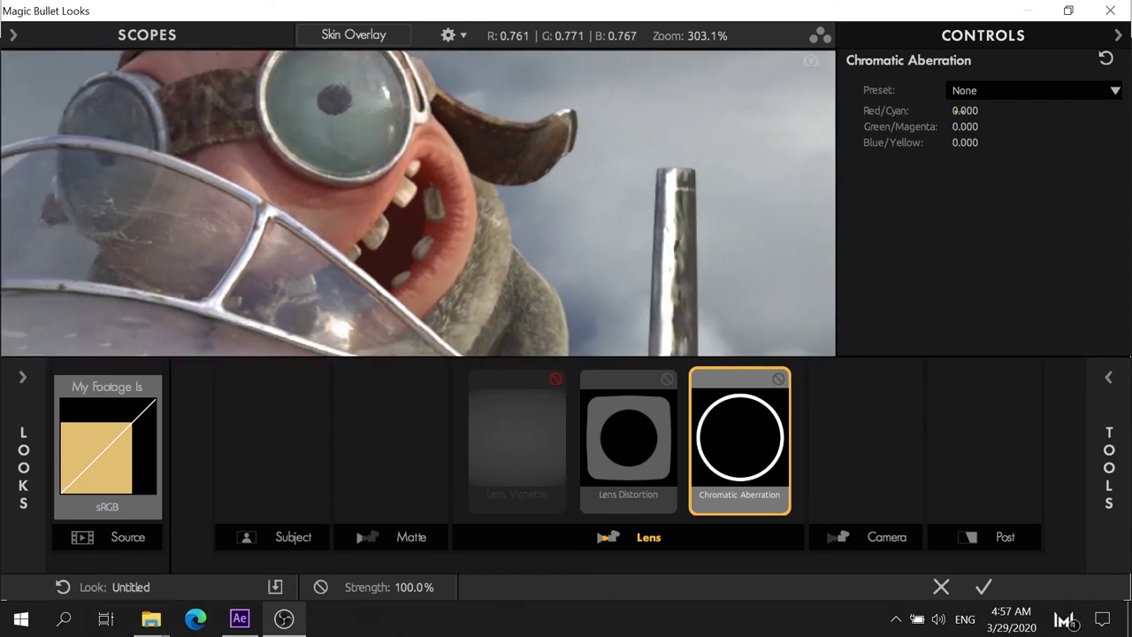
pyautogui.moveTo(965, 111); pyautogui.dragTo(1017, 111)
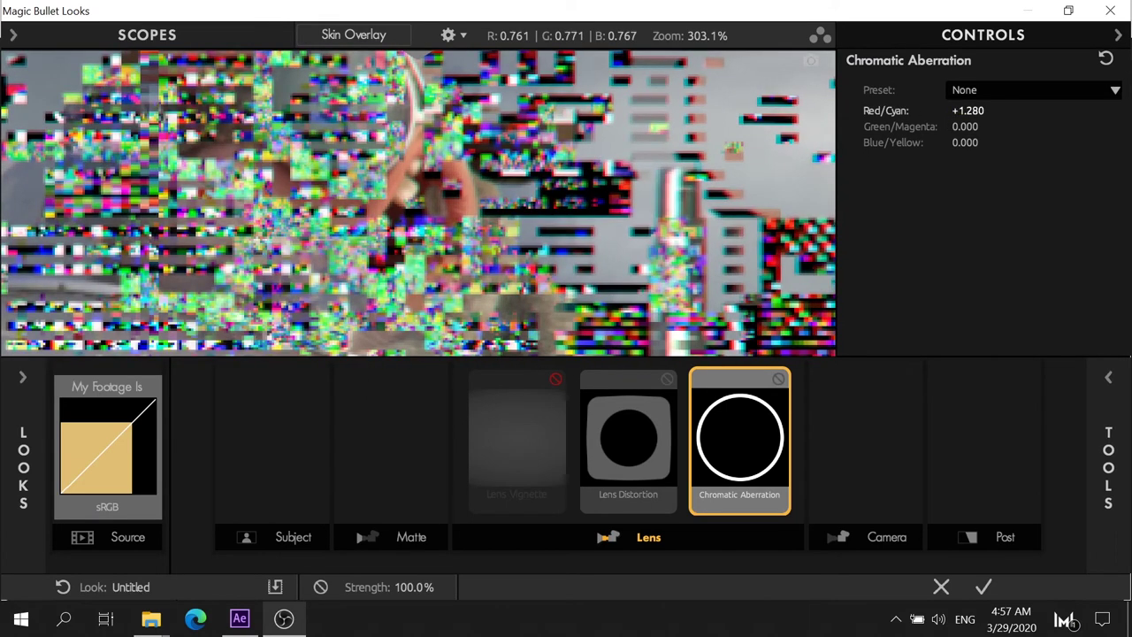
pyautogui.scroll(2, 430, 121)
pyautogui.scroll(5, 457, 131)
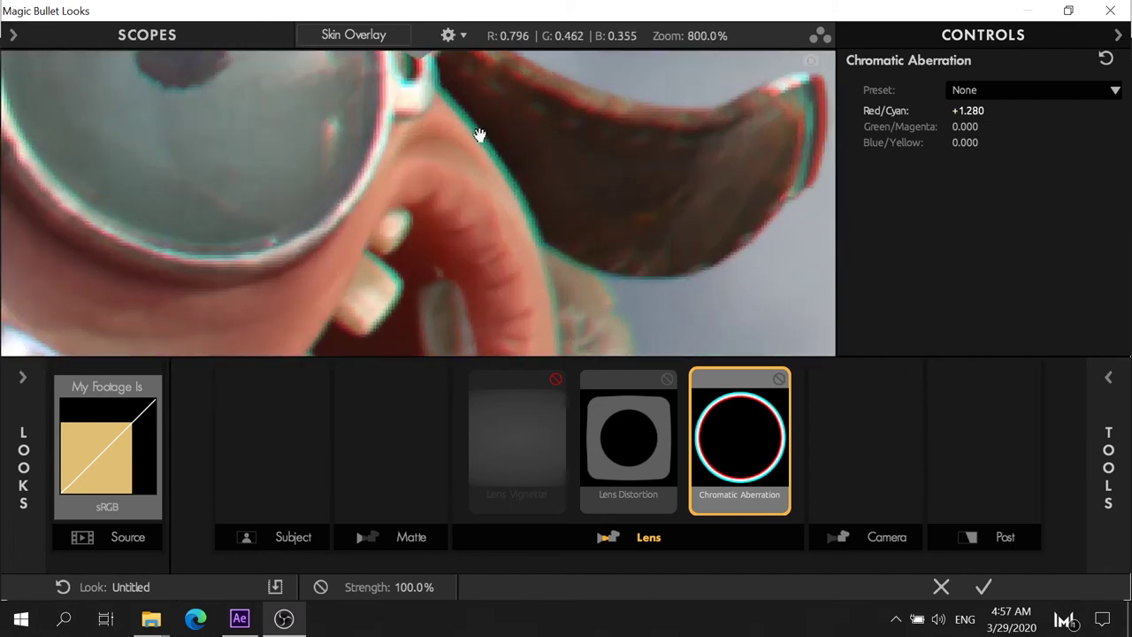
pyautogui.scroll(1, 458, 131)
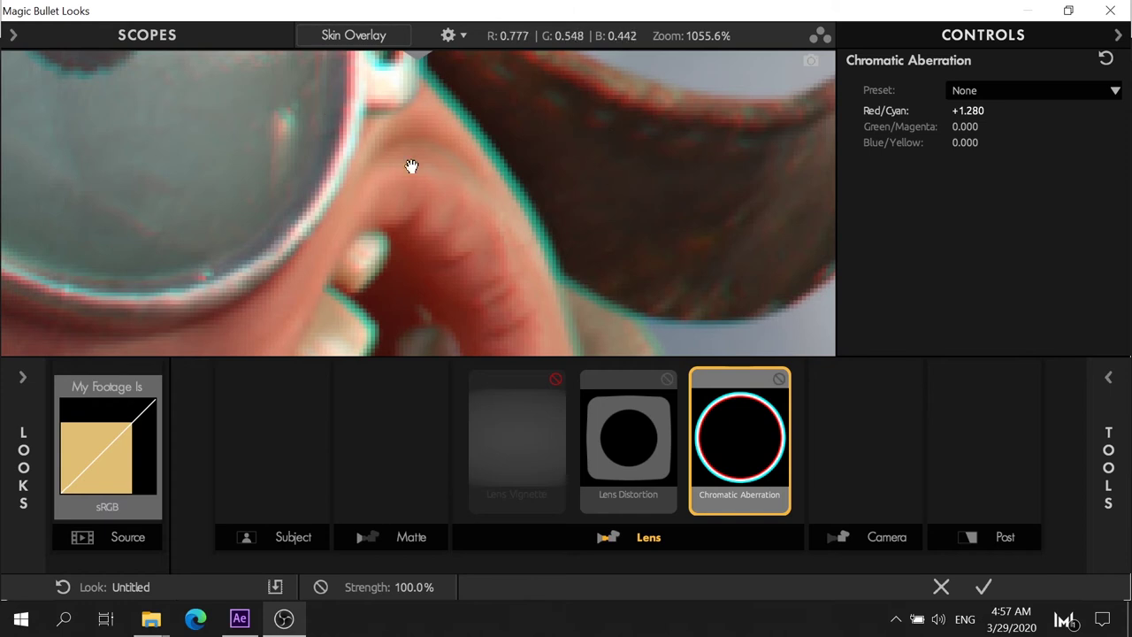
pyautogui.moveTo(498, 174); pyautogui.dragTo(636, 192)
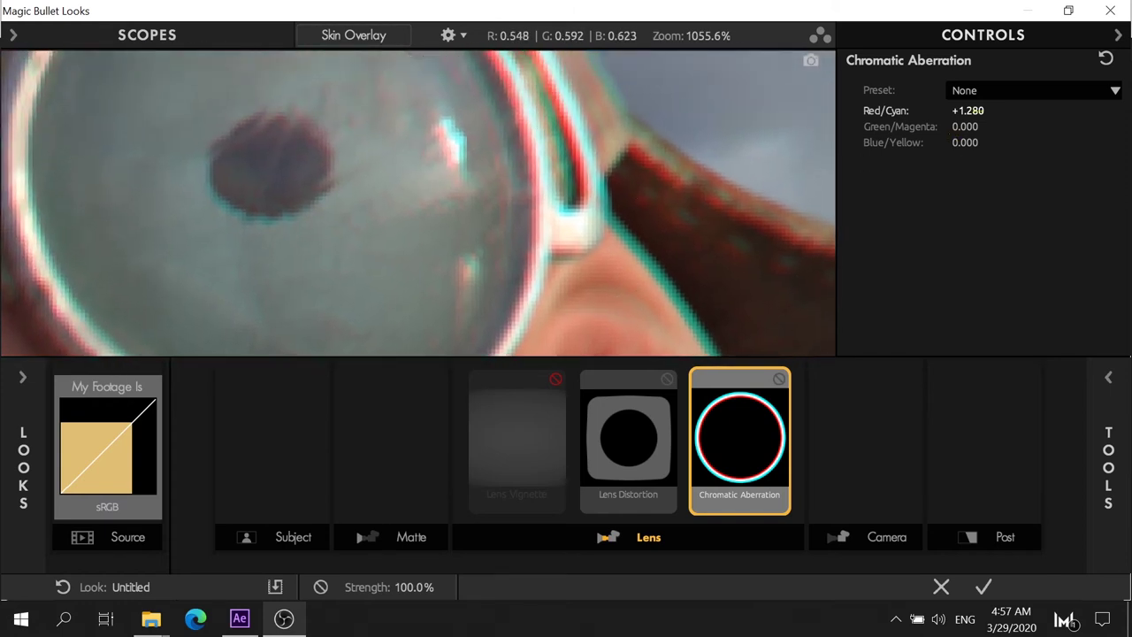
pyautogui.moveTo(885, 110); pyautogui.dragTo(925, 126)
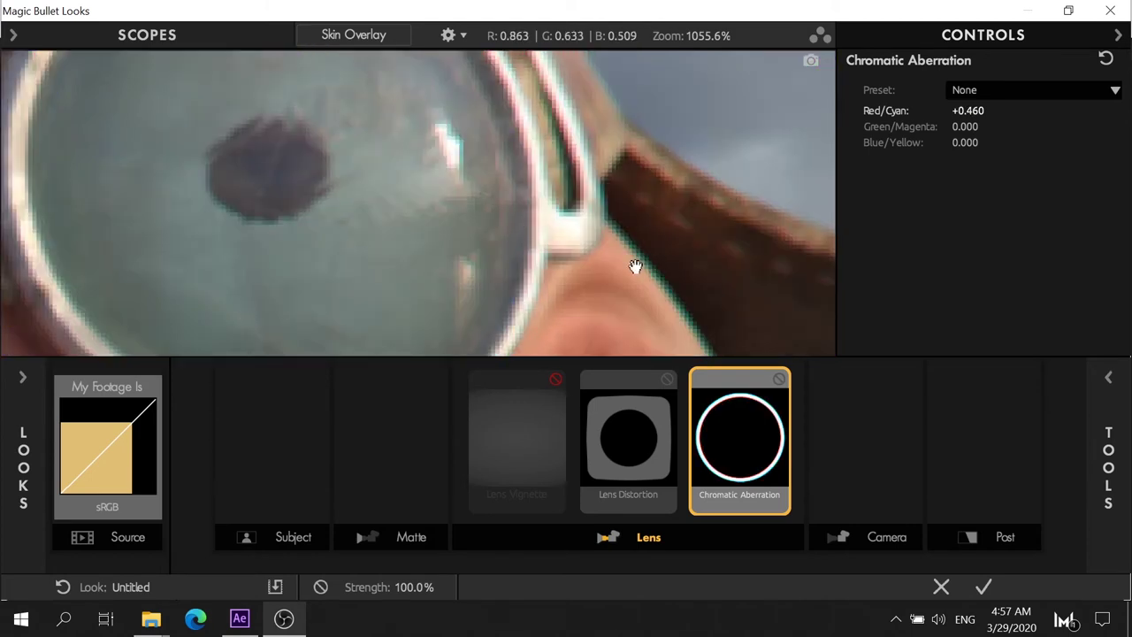
pyautogui.scroll(-3, 624, 262)
pyautogui.moveTo(556, 314)
pyautogui.mouseDown()
pyautogui.moveTo(454, 128)
pyautogui.moveTo(291, 253)
pyautogui.mouseUp()
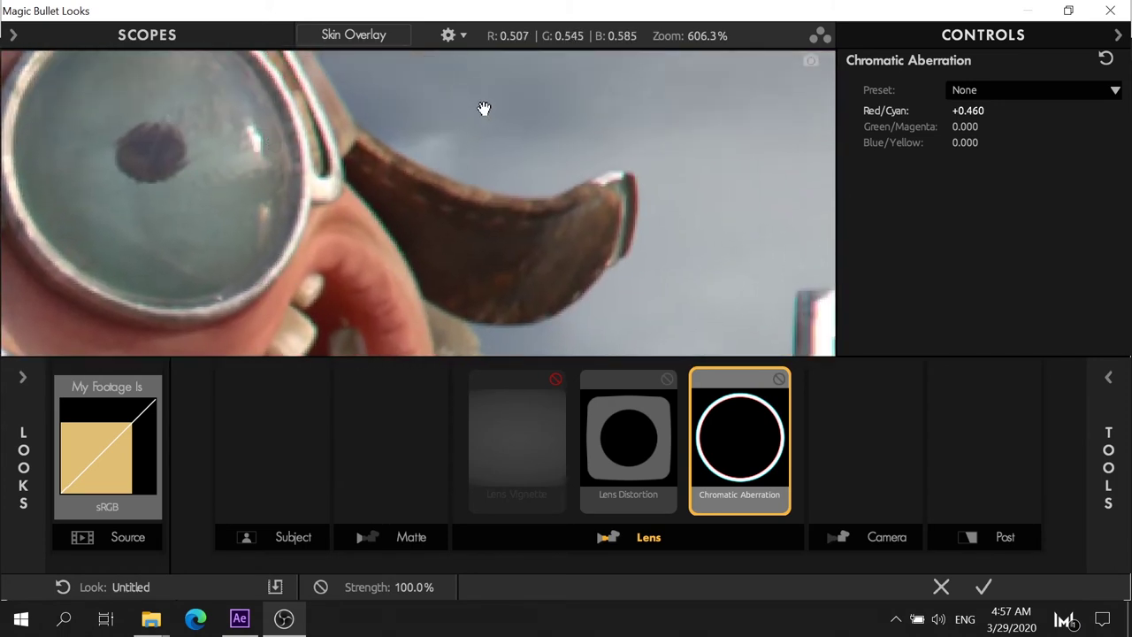
# Compare Lens Distortion on and off, leaving it switched off
pyautogui.click(668, 380)
pyautogui.moveTo(561, 286)
pyautogui.mouseDown()
pyautogui.moveTo(510, 106)
pyautogui.moveTo(574, 144)
pyautogui.moveTo(487, 109)
pyautogui.moveTo(571, 224)
pyautogui.mouseUp()
pyautogui.scroll(1, 637, 147)
pyautogui.scroll(2, 523, 127)
pyautogui.click(667, 380)
pyautogui.click(667, 380)
pyautogui.click(668, 381)
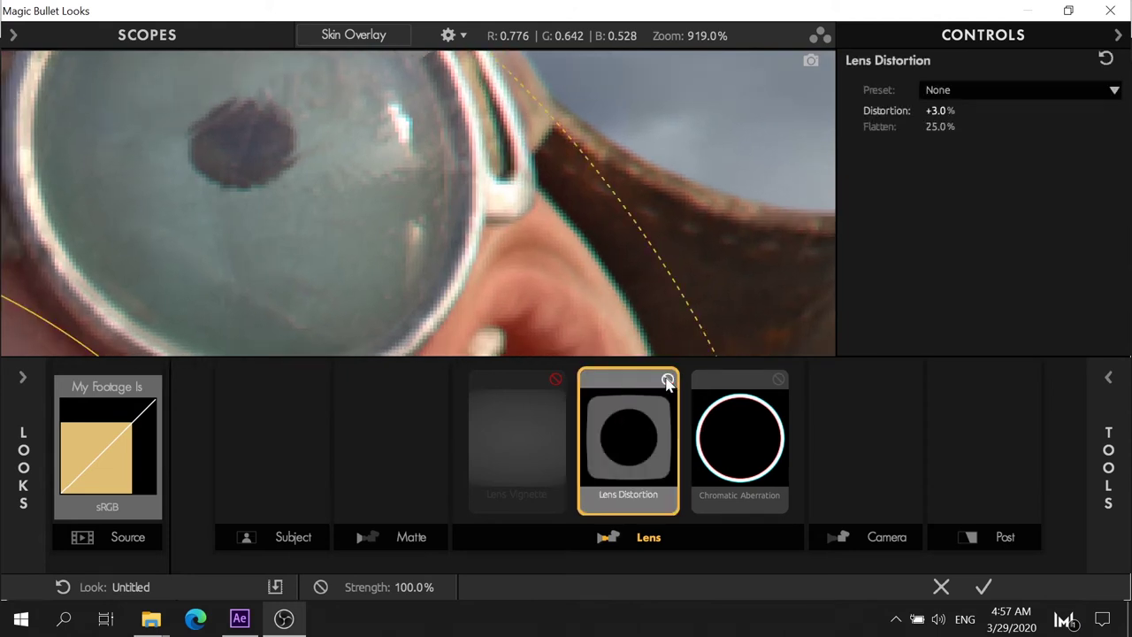
pyautogui.click(667, 381)
pyautogui.scroll(-1, 632, 154)
pyautogui.scroll(-5, 632, 154)
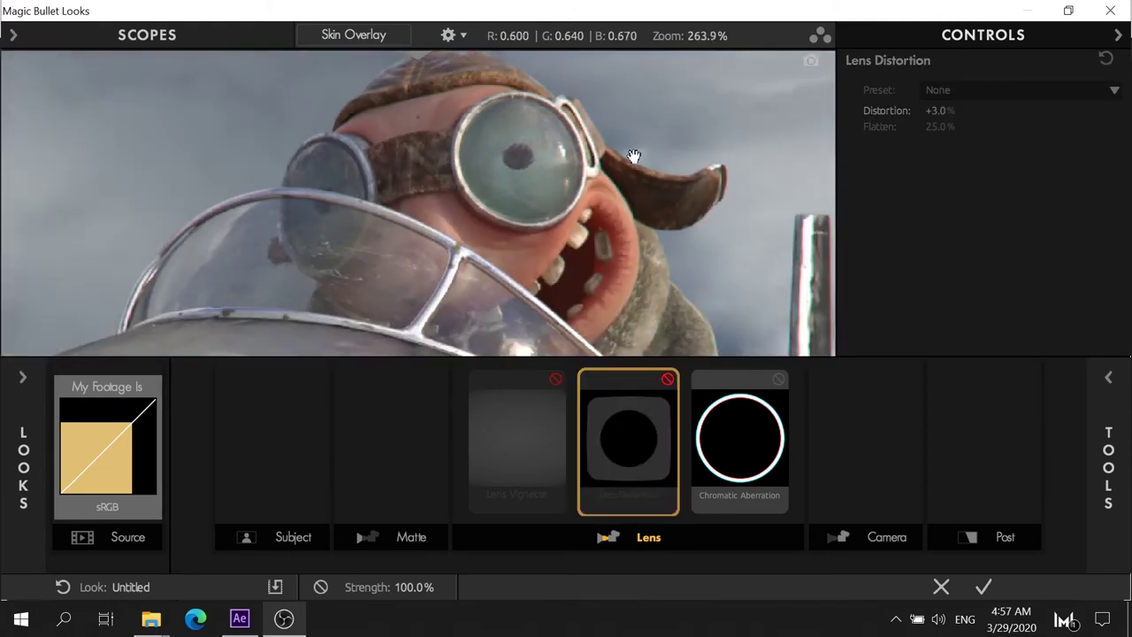
pyautogui.scroll(-1, 637, 173)
pyautogui.scroll(2, 643, 187)
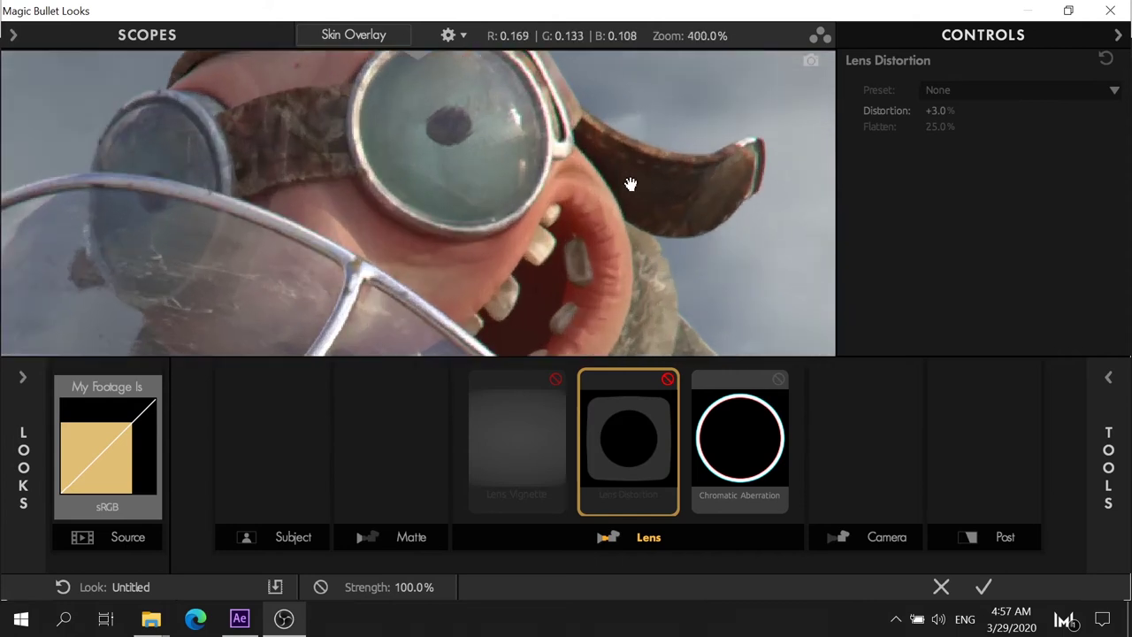
# Inspect the chromatic aberration fringing around the mouth, canopy rim and fuselage
pyautogui.click(752, 441)
pyautogui.moveTo(600, 297)
pyautogui.mouseDown()
pyautogui.moveTo(559, 216)
pyautogui.moveTo(389, 217)
pyautogui.moveTo(60, 307)
pyautogui.mouseUp()
pyautogui.moveTo(500, 195)
pyautogui.mouseDown()
pyautogui.moveTo(500, 118)
pyautogui.moveTo(405, 301)
pyautogui.moveTo(451, 254)
pyautogui.mouseUp()
pyautogui.moveTo(595, 281)
pyautogui.mouseDown()
pyautogui.moveTo(135, 327)
pyautogui.moveTo(637, 240)
pyautogui.moveTo(551, 278)
pyautogui.mouseUp()
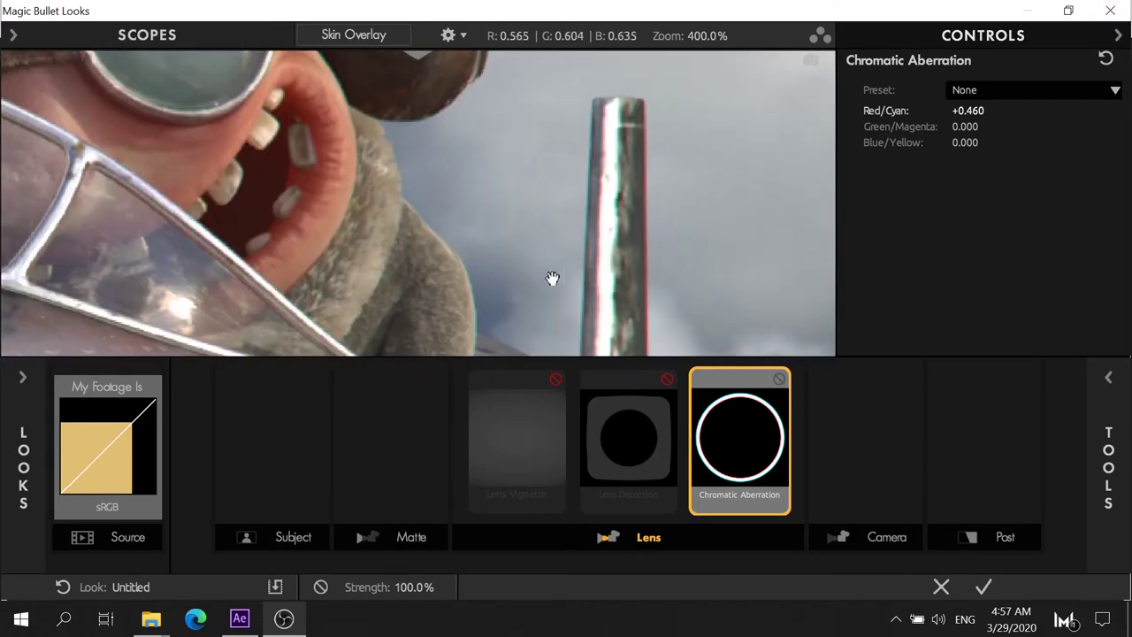
pyautogui.moveTo(822, 328)
pyautogui.mouseDown()
pyautogui.moveTo(509, 233)
pyautogui.moveTo(562, 282)
pyautogui.mouseUp()
pyautogui.scroll(-1, 619, 249)
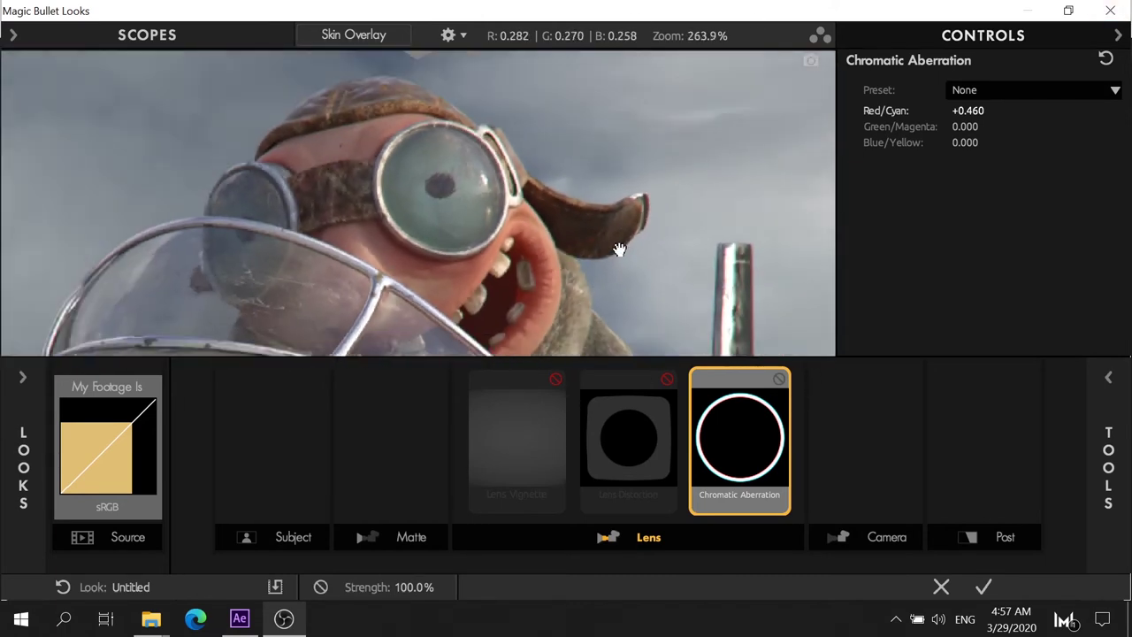
pyautogui.scroll(-2, 551, 254)
pyautogui.scroll(-2, 551, 254)
pyautogui.scroll(2, 516, 233)
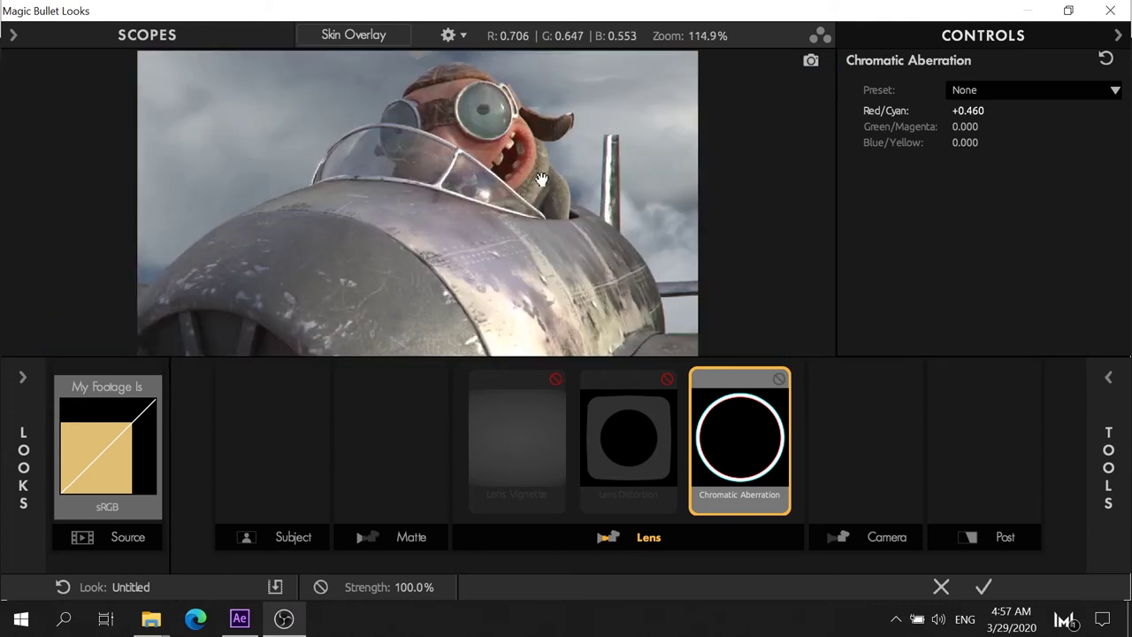
pyautogui.scroll(1, 542, 179)
pyautogui.scroll(2, 529, 133)
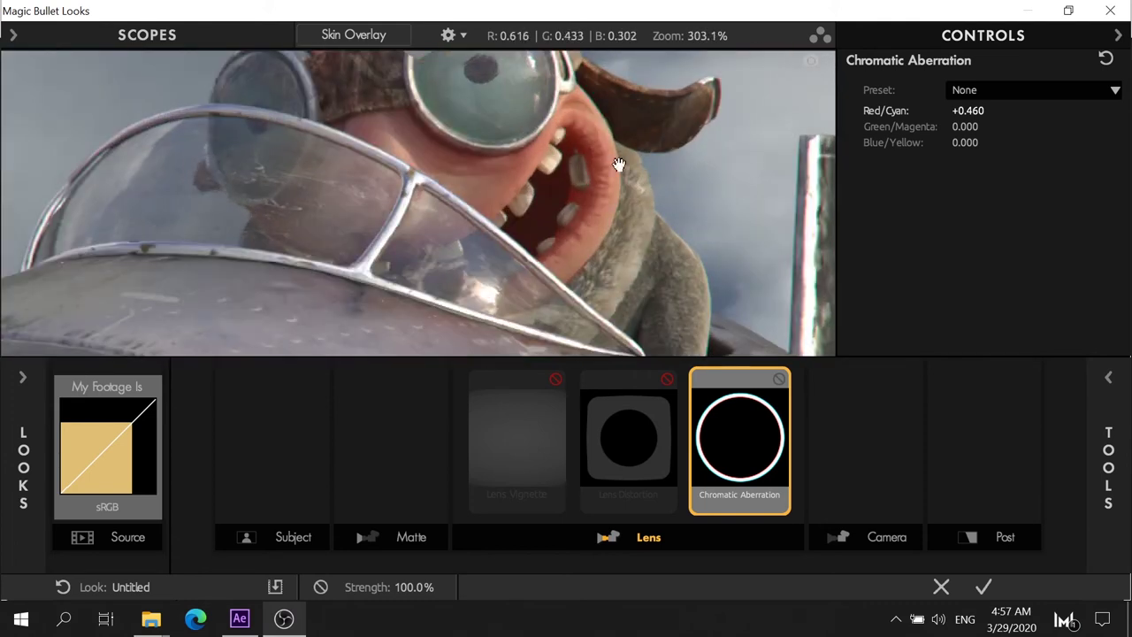
# Toggle Chromatic Aberration on and off to compare, leaving it enabled
pyautogui.click(779, 378)
pyautogui.click(778, 379)
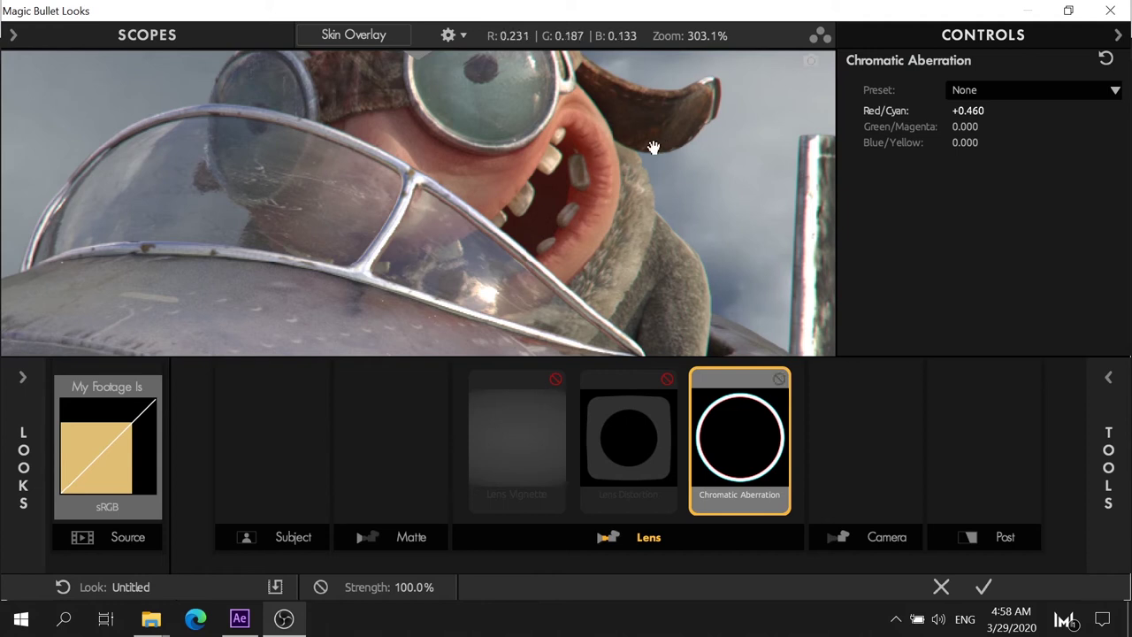
pyautogui.scroll(1, 661, 144)
pyautogui.click(778, 380)
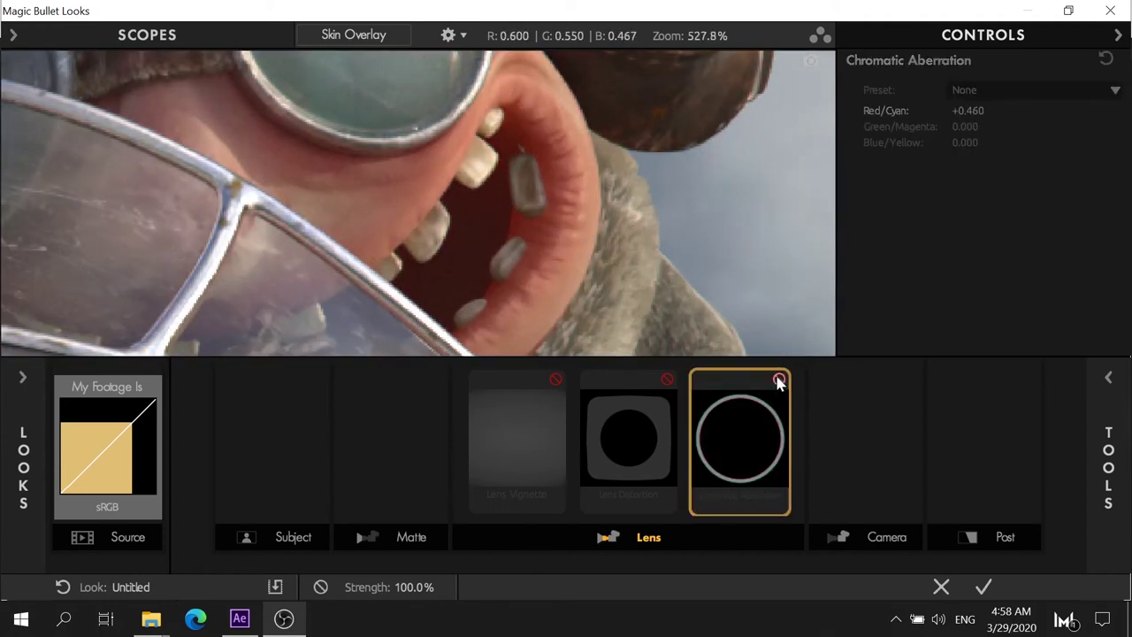
pyautogui.click(779, 379)
pyautogui.click(778, 379)
pyautogui.click(778, 380)
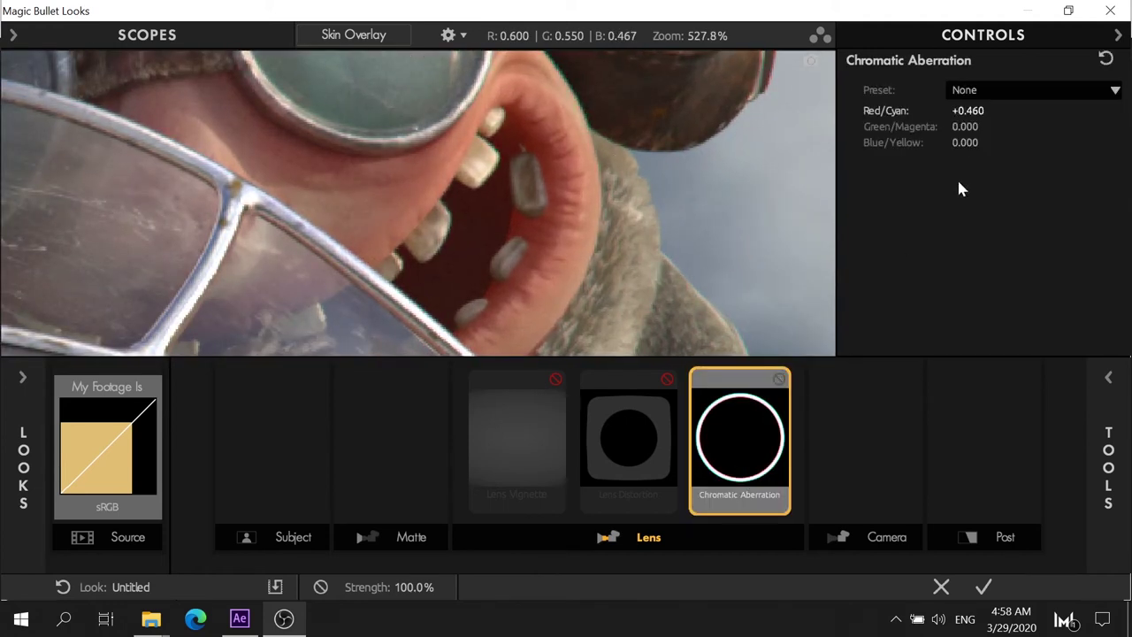
# Set the Chromatic Aberration Red/Cyan fringe to +0.600
pyautogui.click(974, 110)
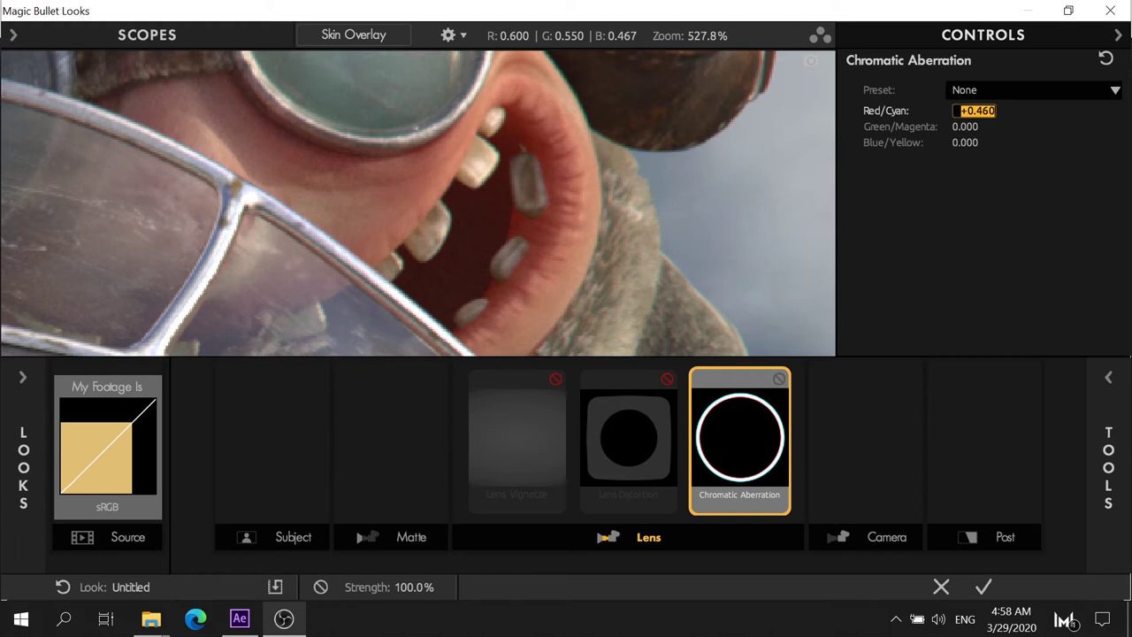
pyautogui.press('BackSpace')
pyautogui.press('Return')
pyautogui.scroll(-1, 730, 222)
pyautogui.scroll(-2, 698, 213)
pyautogui.scroll(-2, 688, 218)
pyautogui.scroll(-2, 688, 251)
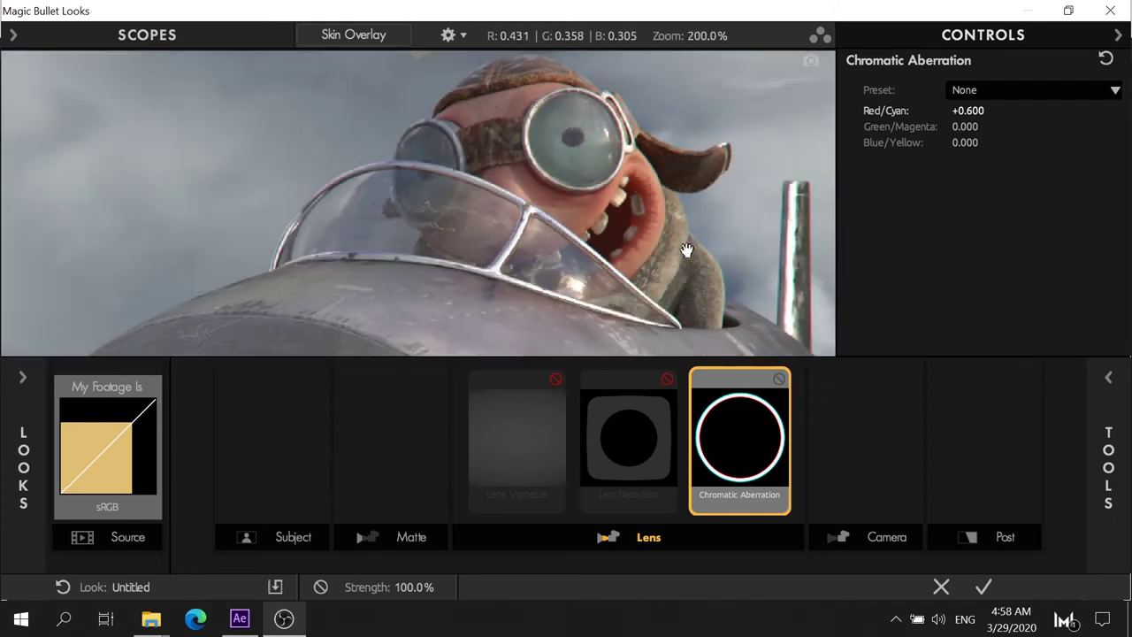
pyautogui.moveTo(687, 250); pyautogui.dragTo(562, 215)
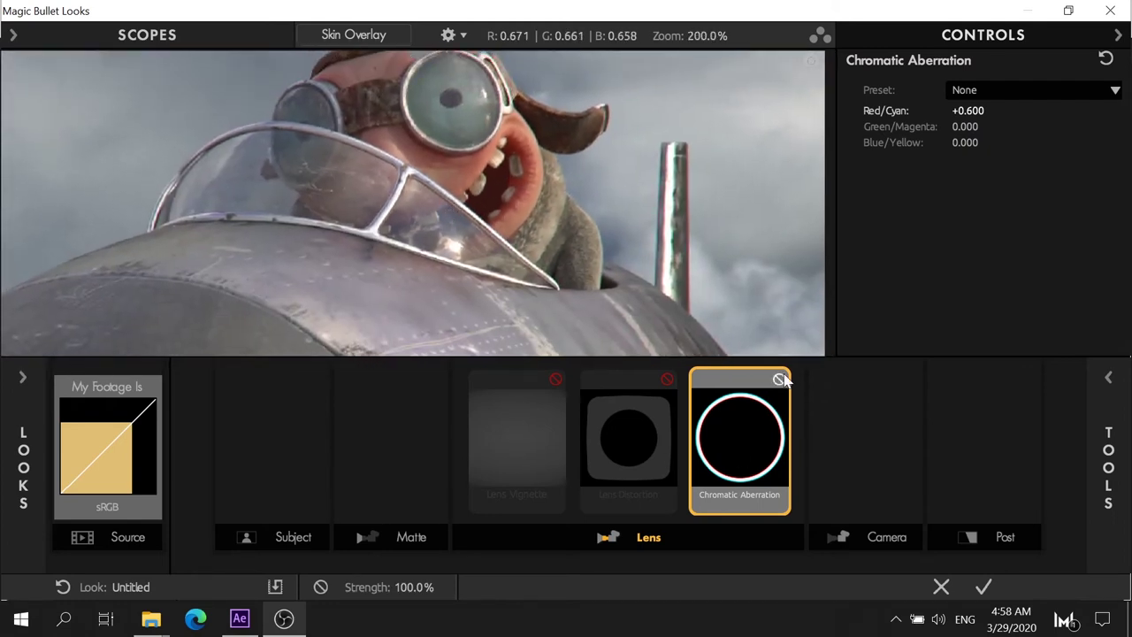
# Toggle Chromatic Aberration off and on to compare, leaving it active
pyautogui.click(779, 380)
pyautogui.click(780, 379)
pyautogui.click(783, 380)
pyautogui.moveTo(1109, 451)
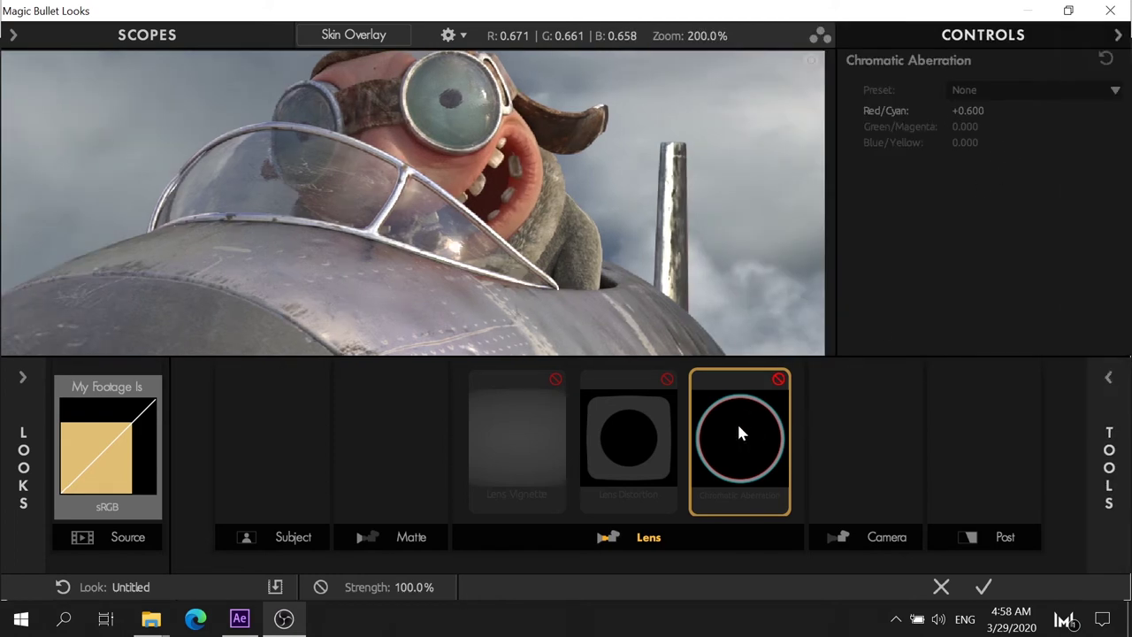
pyautogui.click(779, 380)
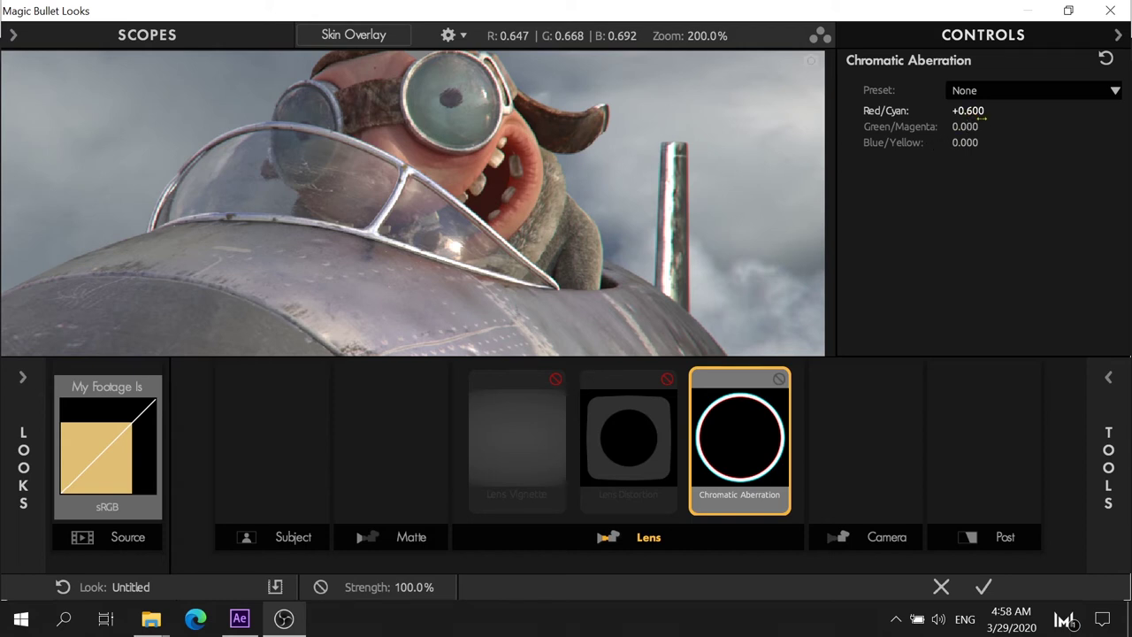
# Switch off Chromatic Aberration and add Edge Softness, dragging its centre over the image
pyautogui.moveTo(1088, 392)
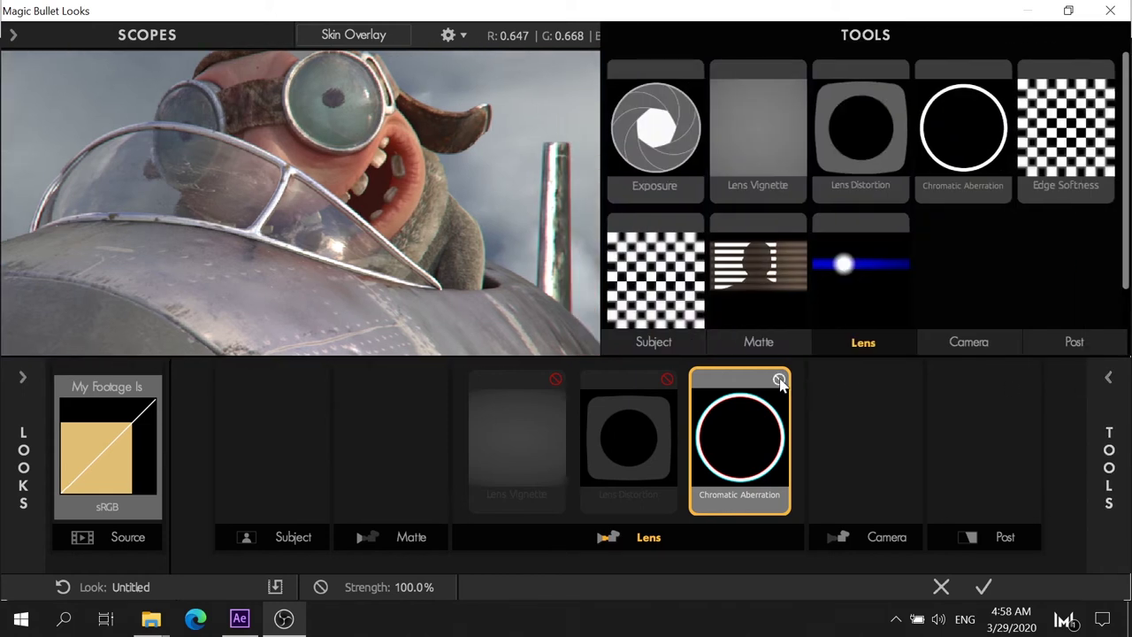
pyautogui.click(779, 378)
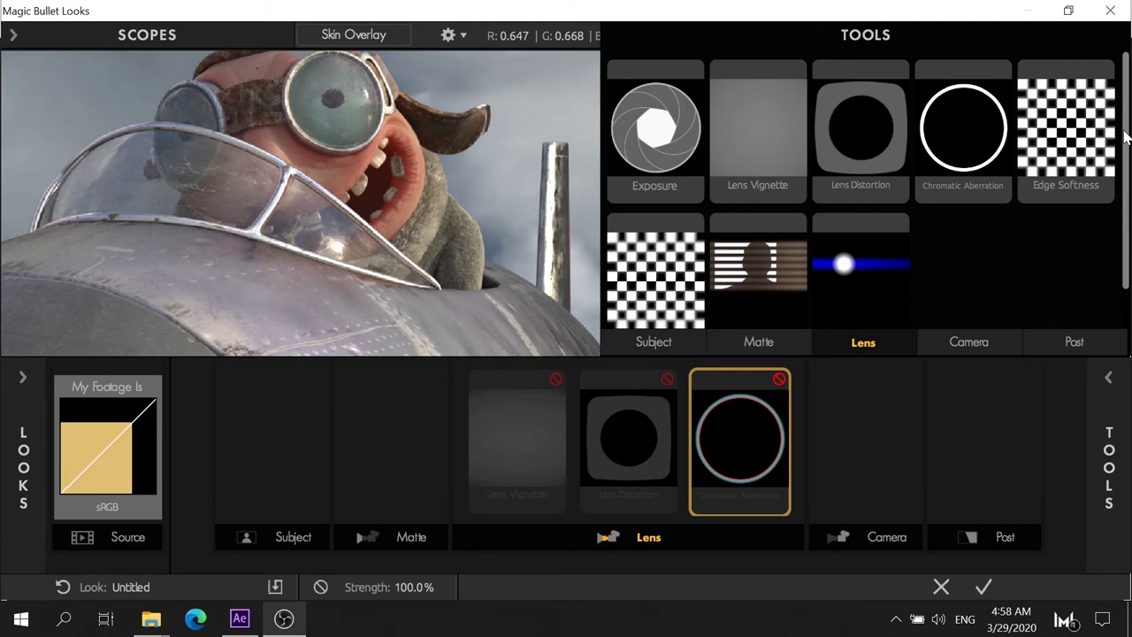
pyautogui.moveTo(1066, 129); pyautogui.dragTo(322, 190)
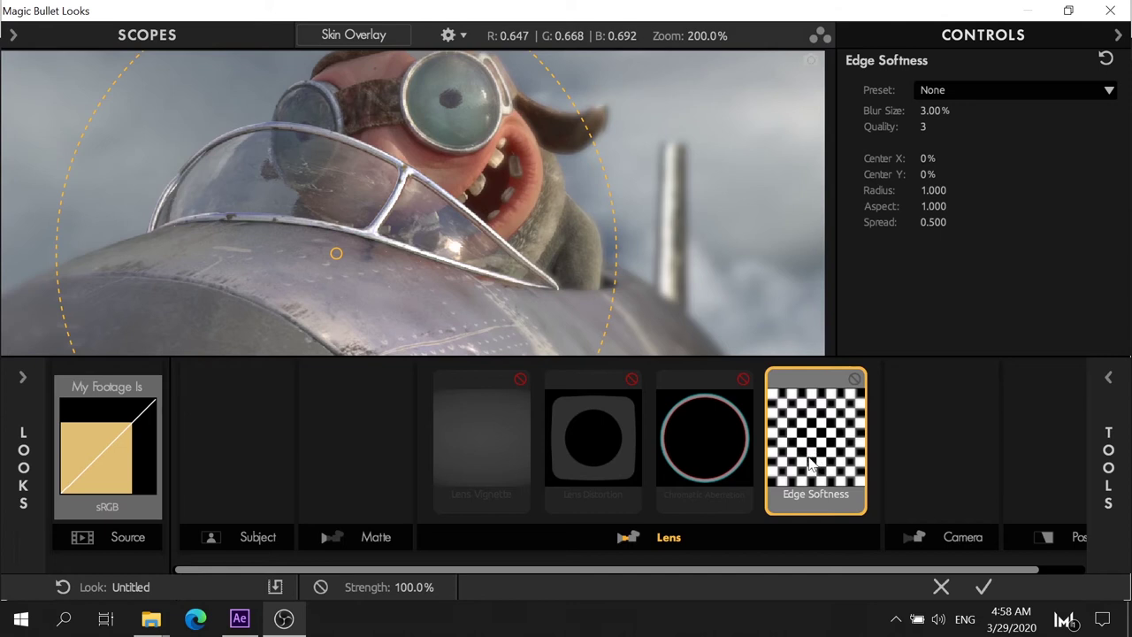
pyautogui.moveTo(474, 226)
pyautogui.mouseDown()
pyautogui.moveTo(400, 148)
pyautogui.moveTo(396, 231)
pyautogui.mouseUp()
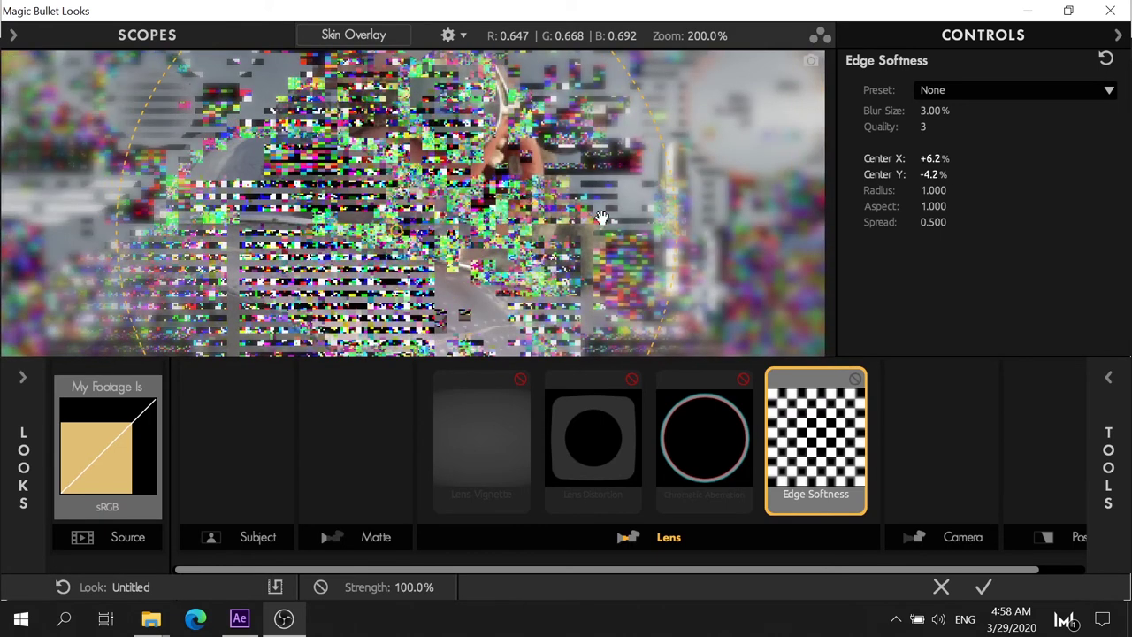
pyautogui.scroll(-1, 679, 281)
pyautogui.scroll(-1, 678, 274)
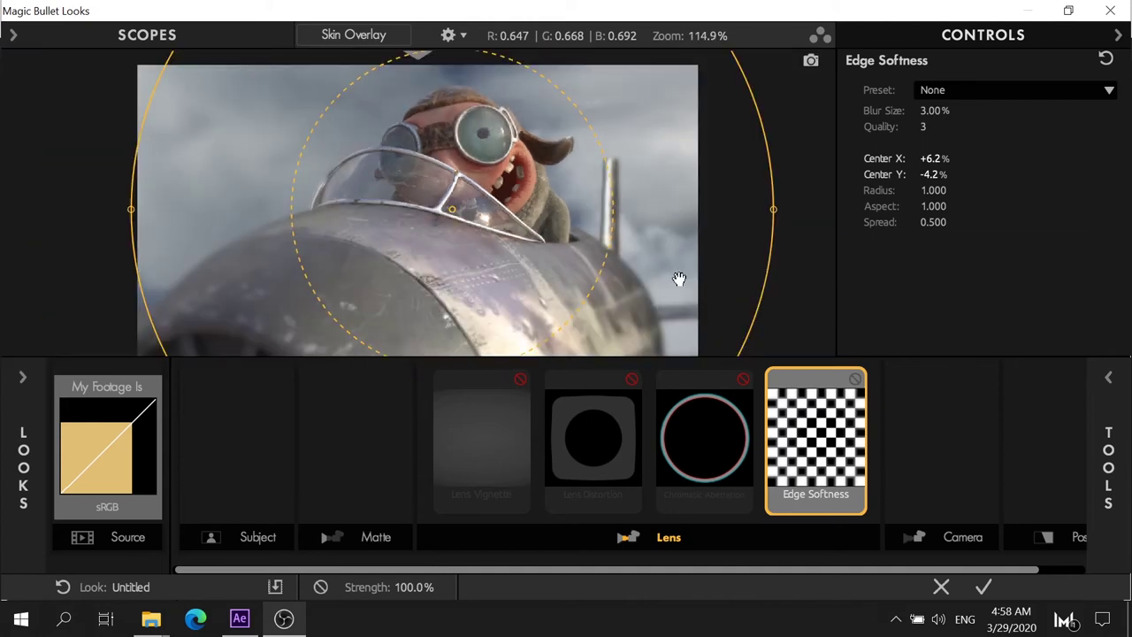
pyautogui.scroll(-1, 653, 264)
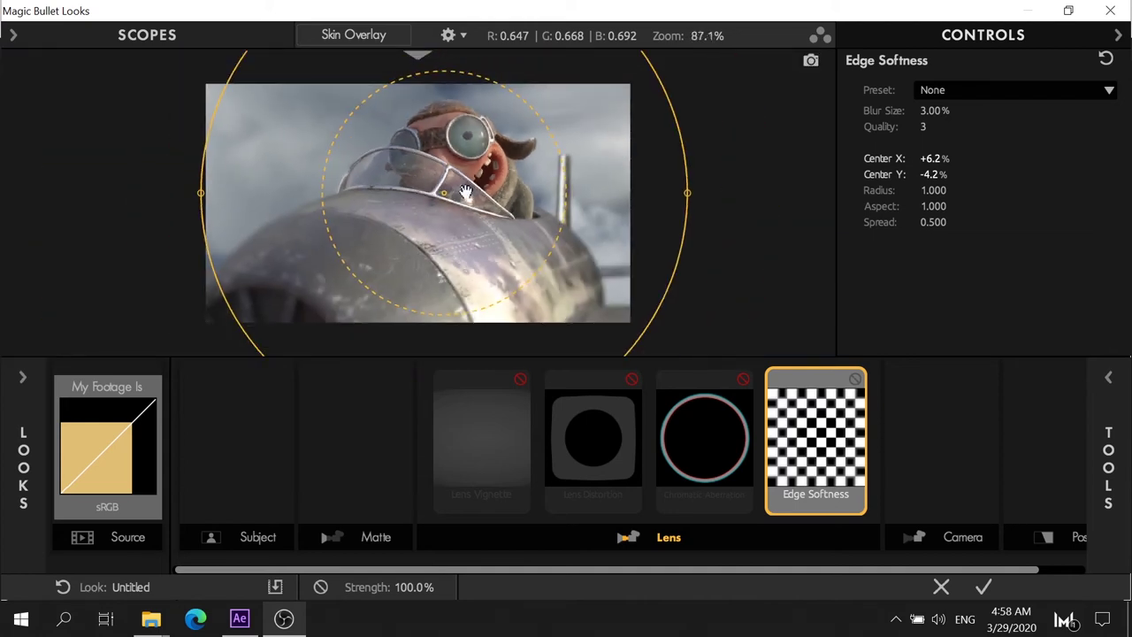
pyautogui.moveTo(449, 183); pyautogui.dragTo(430, 191)
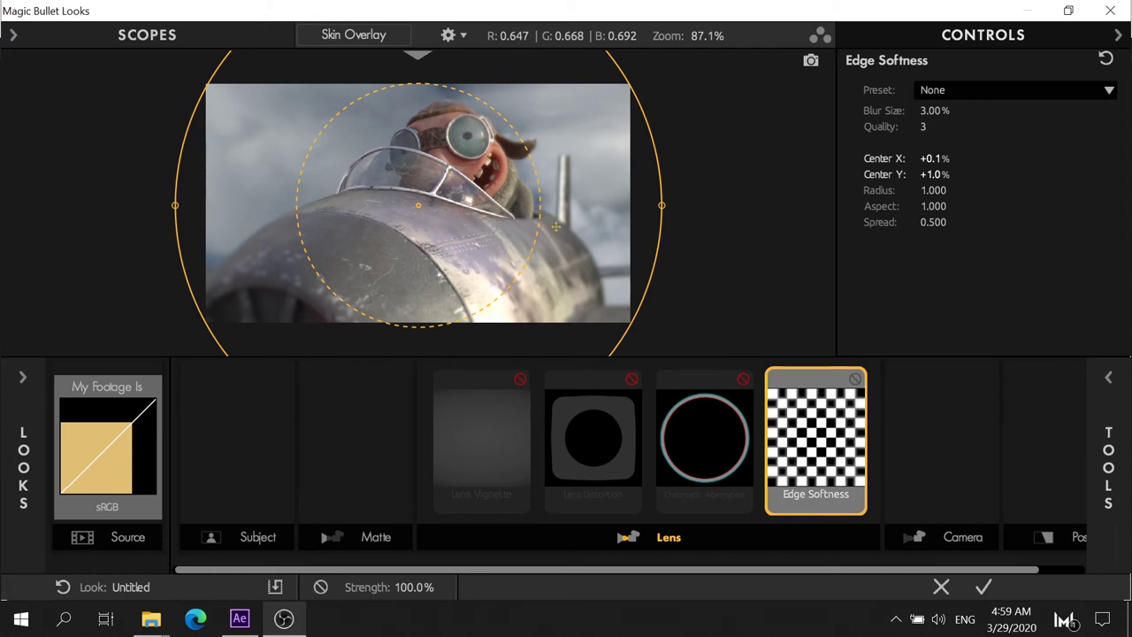
# Tighten the Edge Softness spread to 0.095, recentre it on the frame, and compare it on and off
pyautogui.moveTo(555, 226); pyautogui.dragTo(639, 247)
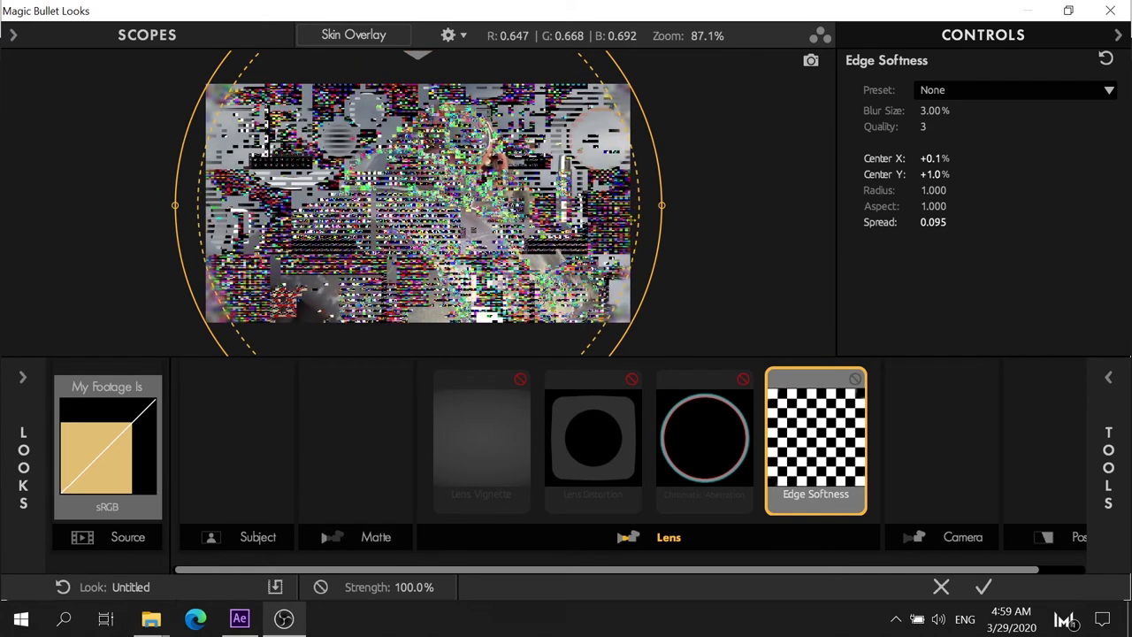
pyautogui.scroll(1, 519, 212)
pyautogui.scroll(1, 285, 240)
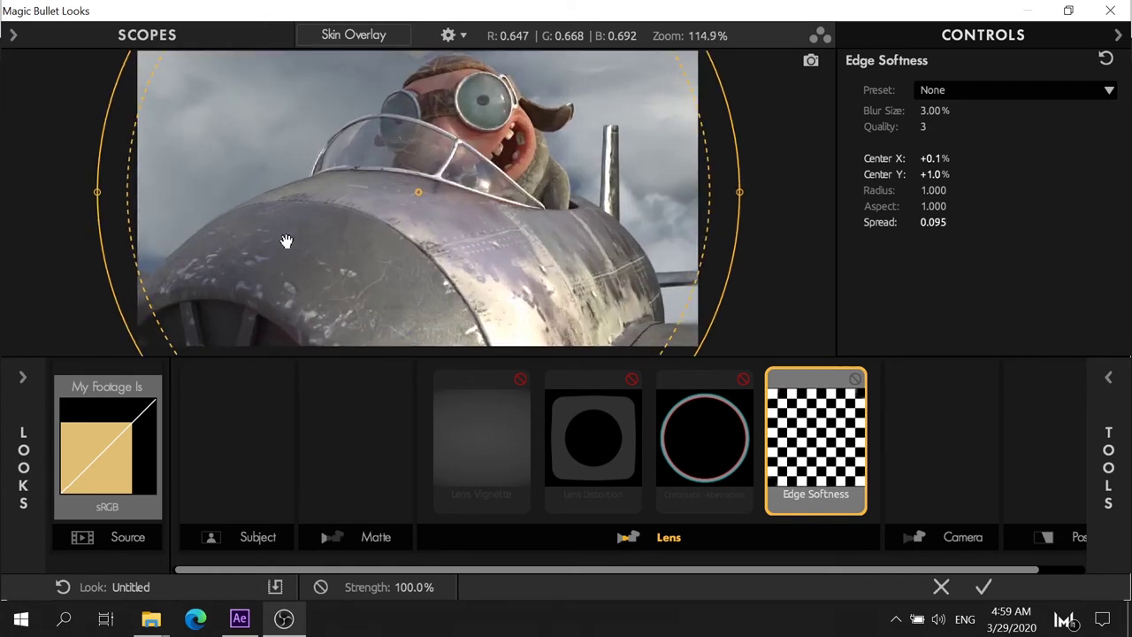
pyautogui.moveTo(276, 237)
pyautogui.mouseDown()
pyautogui.moveTo(248, 266)
pyautogui.moveTo(234, 261)
pyautogui.mouseUp()
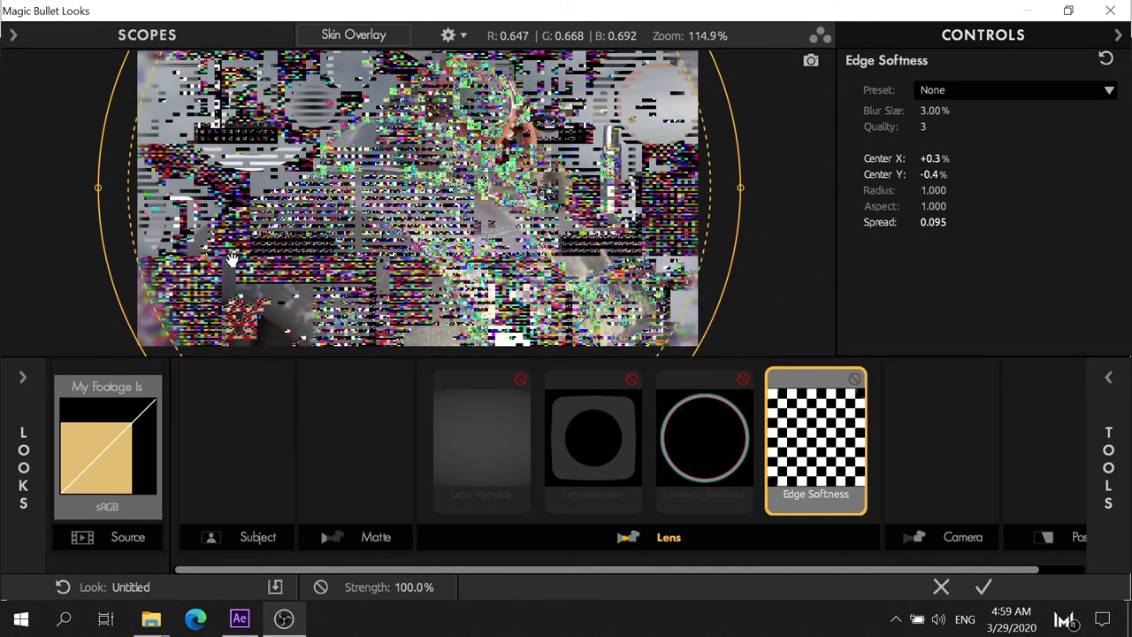
pyautogui.scroll(4, 154, 321)
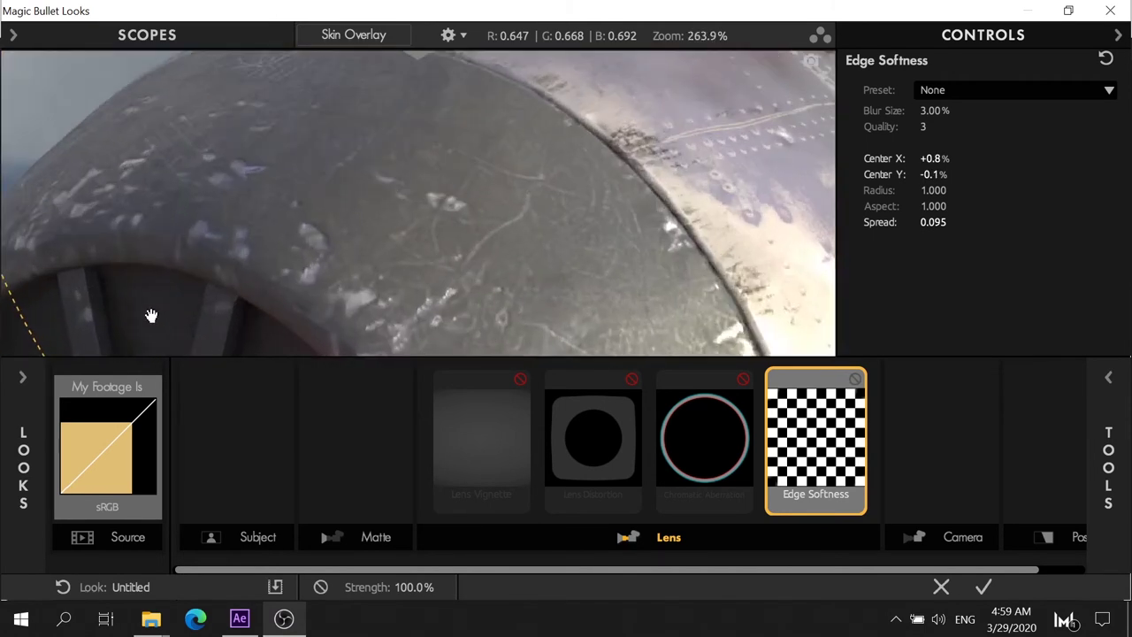
pyautogui.scroll(2, 141, 289)
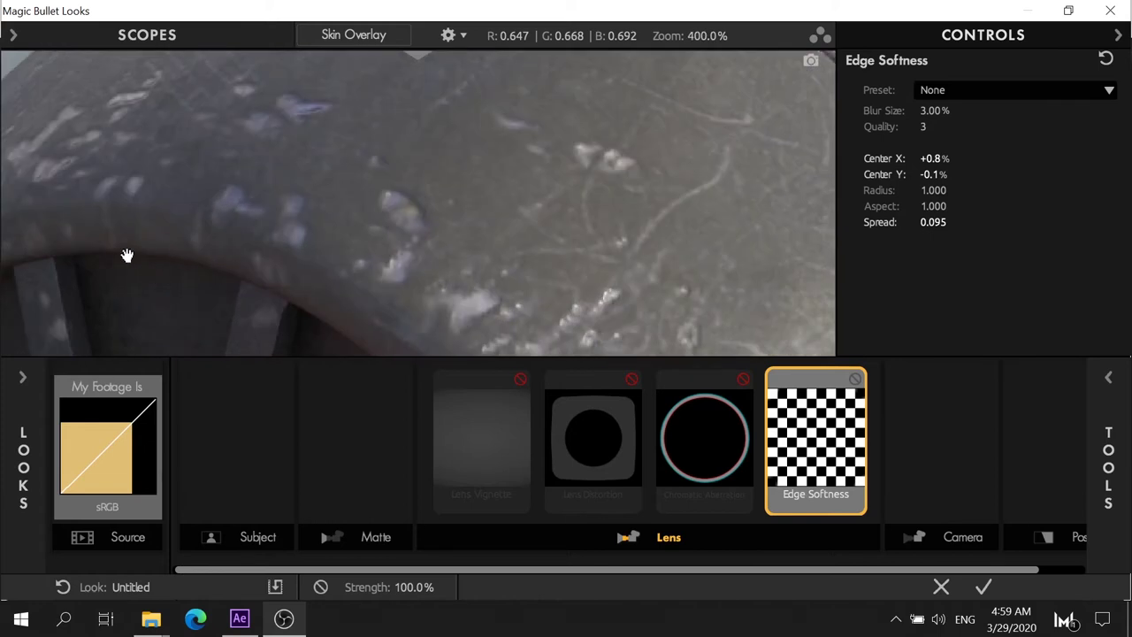
pyautogui.scroll(-2, 128, 257)
pyautogui.scroll(-1, 131, 255)
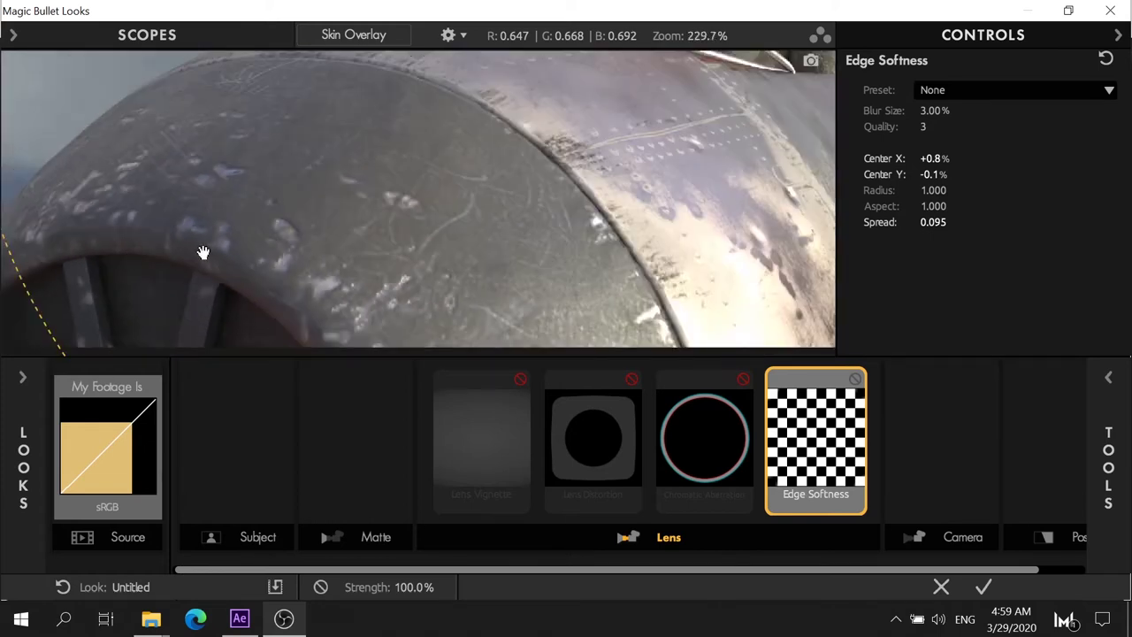
pyautogui.click(855, 379)
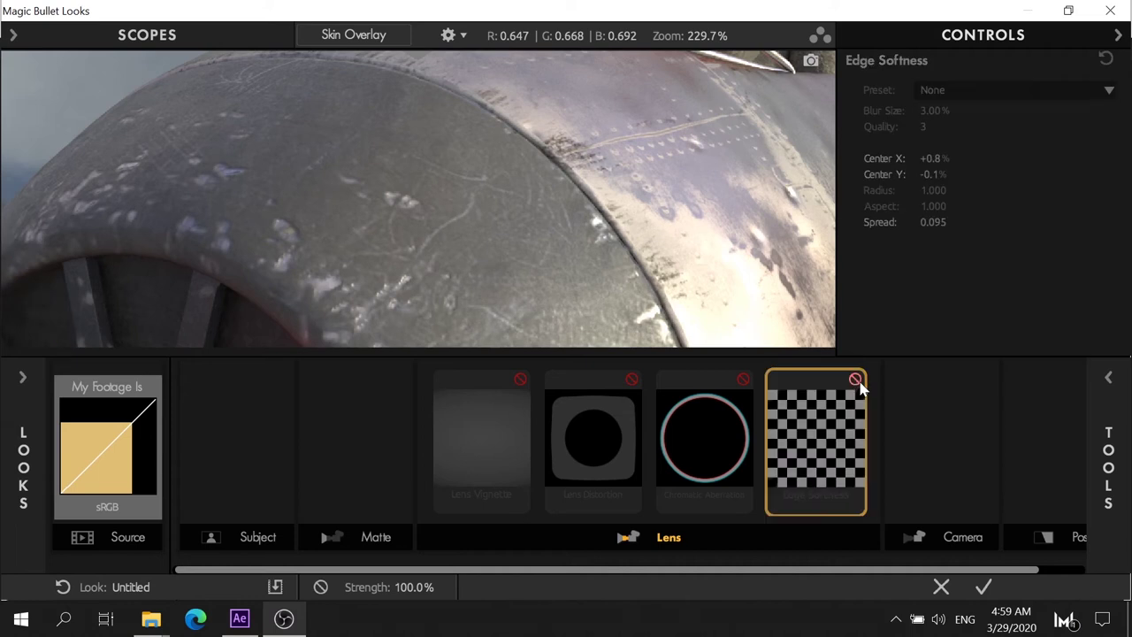
pyautogui.click(855, 379)
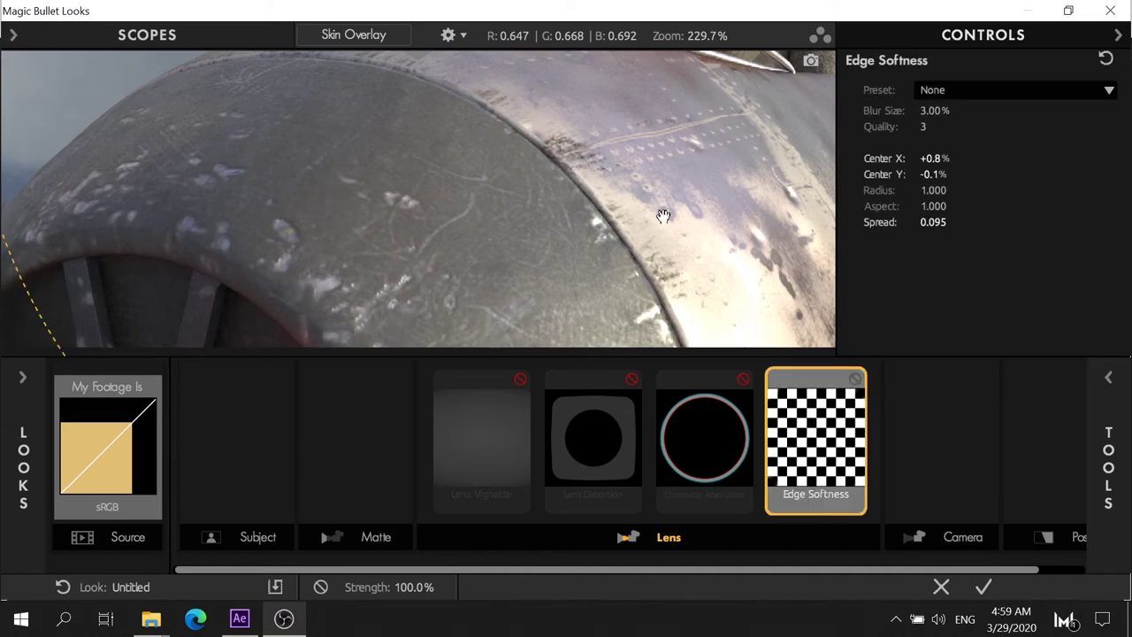
pyautogui.doubleClick(617, 198)
# Raise the Edge Softness Quality to 10 and begin widening its spread
pyautogui.scroll(2, 688, 331)
pyautogui.scroll(1, 735, 345)
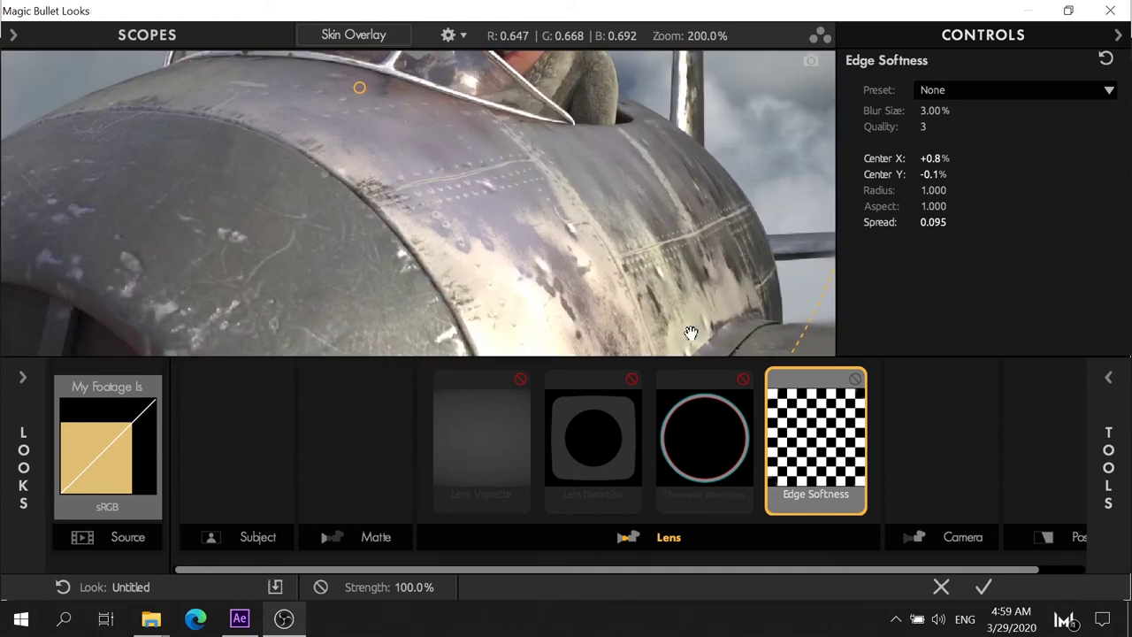
pyautogui.scroll(1, 774, 342)
pyautogui.scroll(-1, 774, 342)
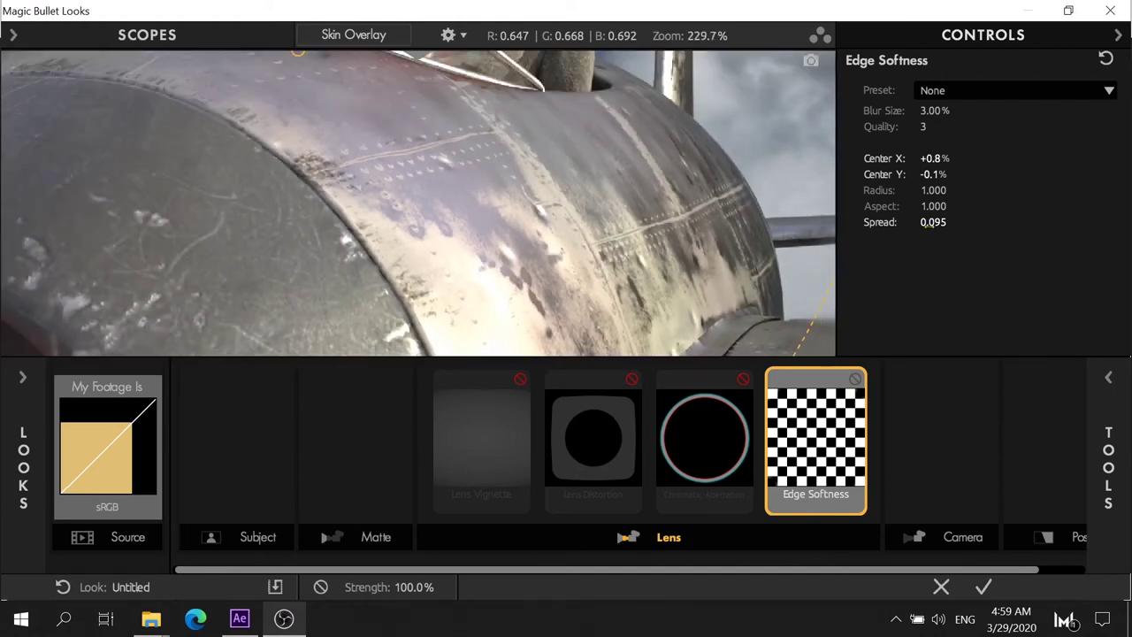
pyautogui.moveTo(933, 222); pyautogui.dragTo(924, 222)
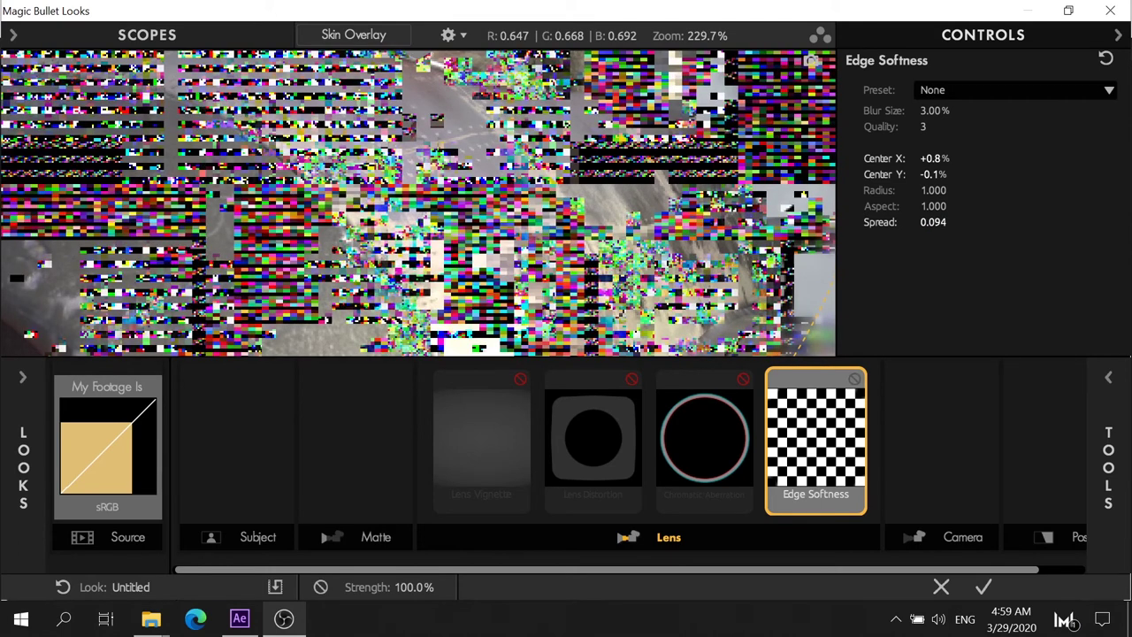
pyautogui.moveTo(924, 127); pyautogui.dragTo(946, 127)
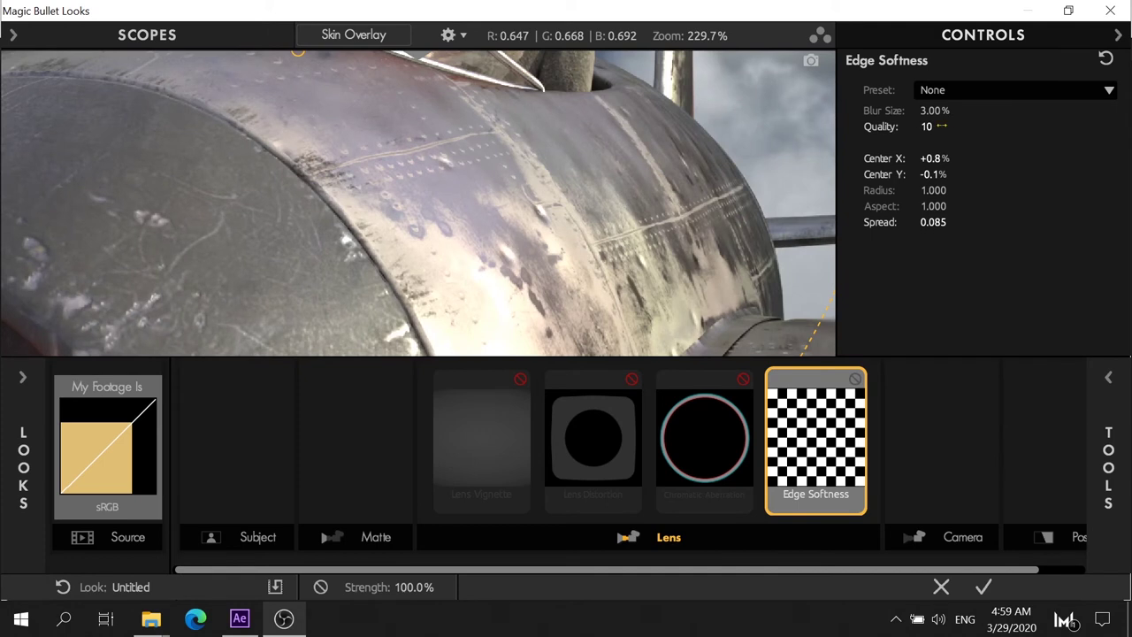
# Set the Edge Softness spread to 0.122 and centre it at +0.5% X, -0.8% Y
pyautogui.moveTo(935, 174); pyautogui.dragTo(911, 174)
pyautogui.moveTo(973, 222); pyautogui.dragTo(951, 222)
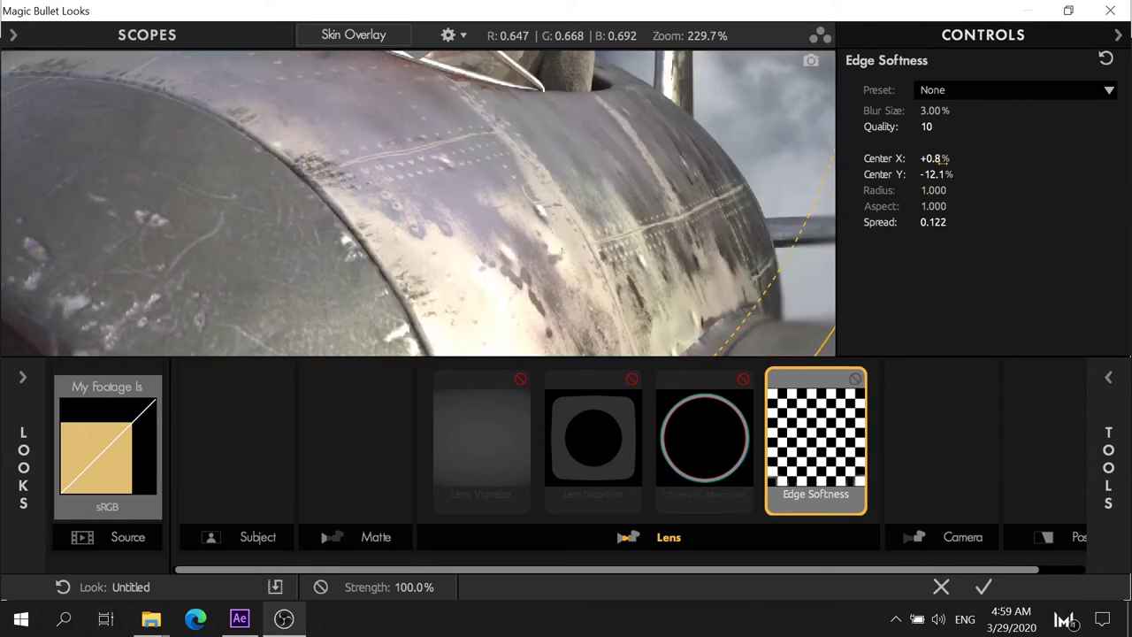
pyautogui.moveTo(911, 174); pyautogui.dragTo(938, 174)
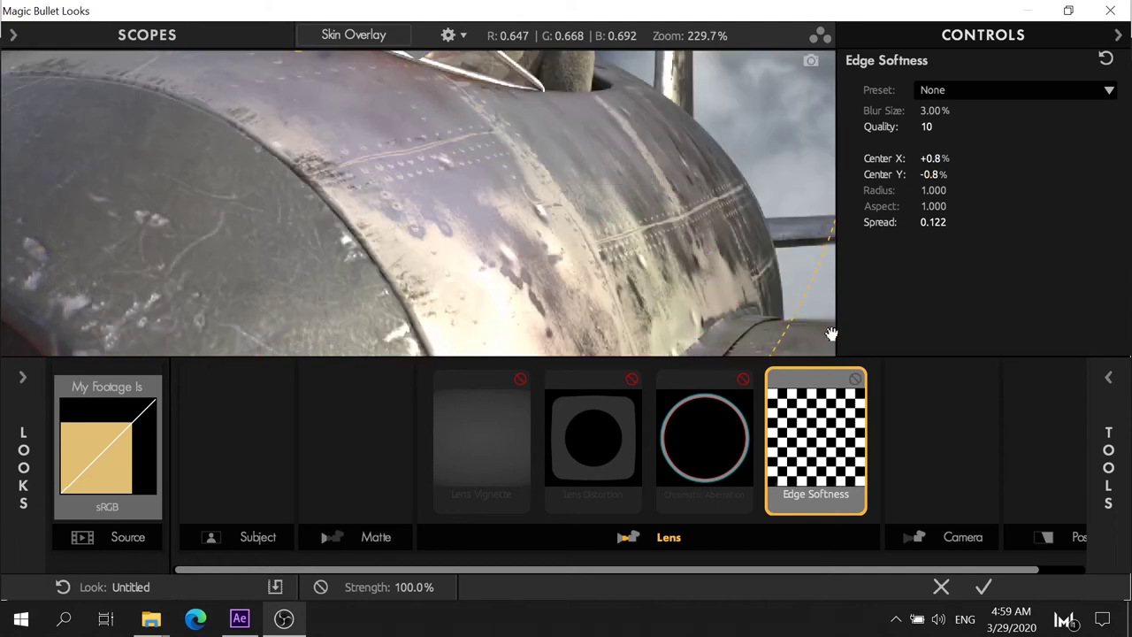
pyautogui.moveTo(934, 159)
pyautogui.mouseDown()
pyautogui.moveTo(948, 158)
pyautogui.moveTo(930, 158)
pyautogui.mouseUp()
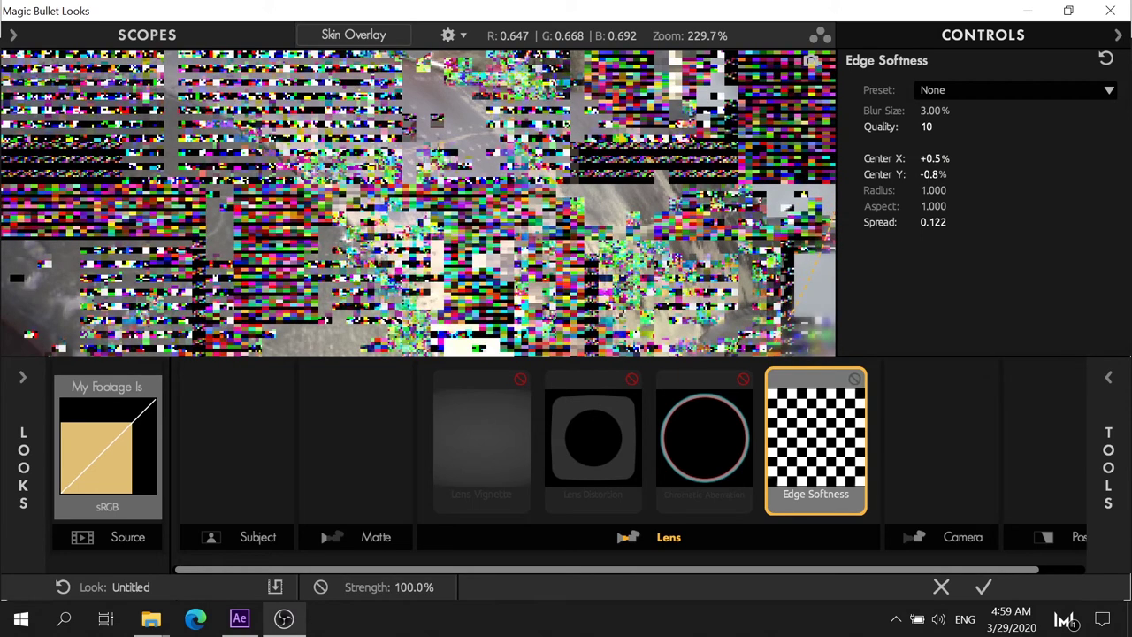
pyautogui.scroll(-2, 635, 276)
pyautogui.scroll(-3, 635, 274)
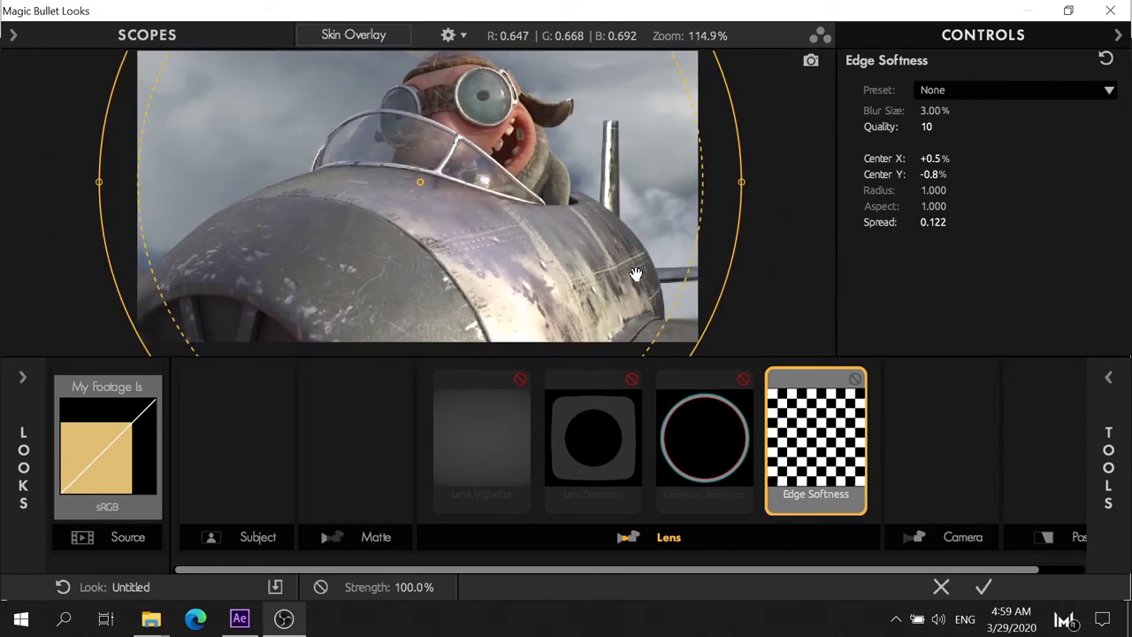
pyautogui.scroll(2, 636, 274)
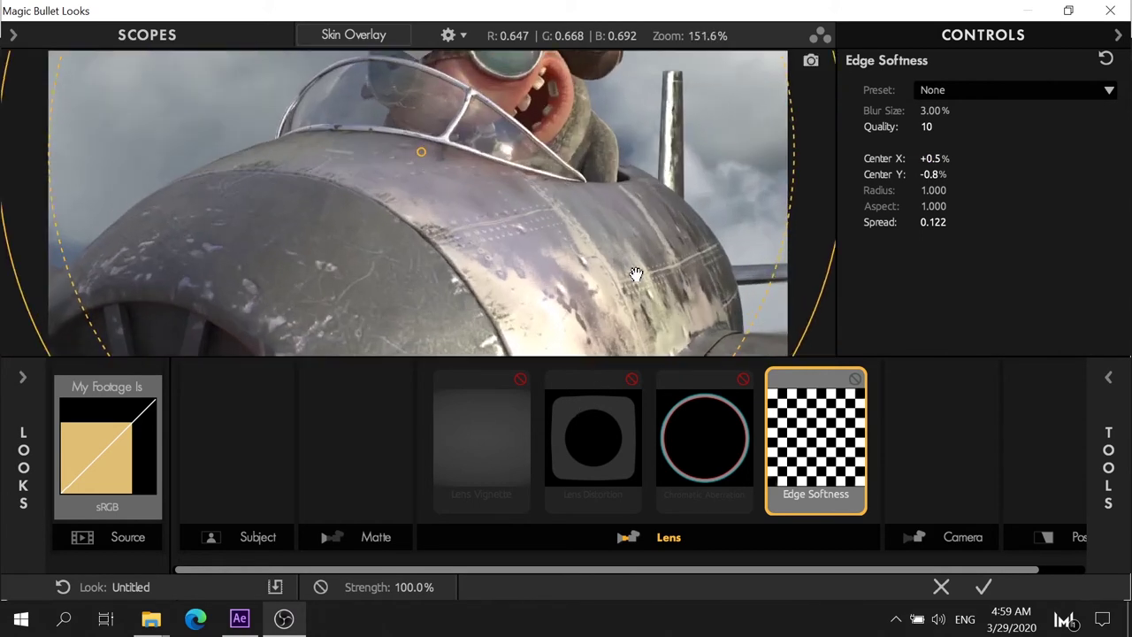
# Reduce the Edge Softness blur size to 1.39%
pyautogui.click(934, 110)
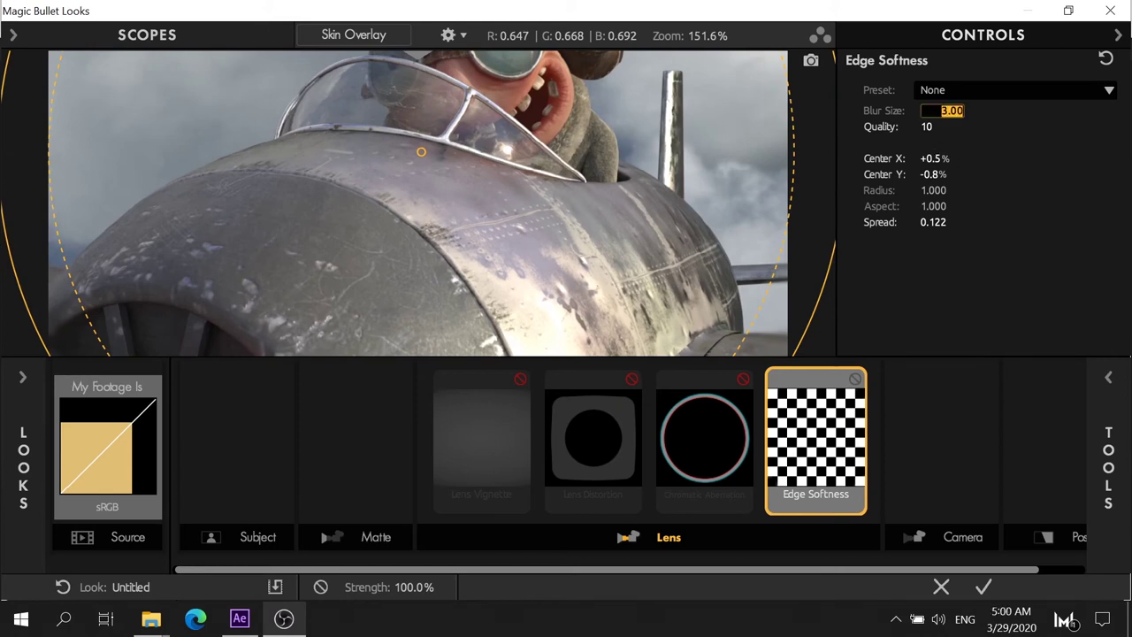
pyautogui.click(971, 124)
pyautogui.moveTo(945, 110); pyautogui.dragTo(911, 111)
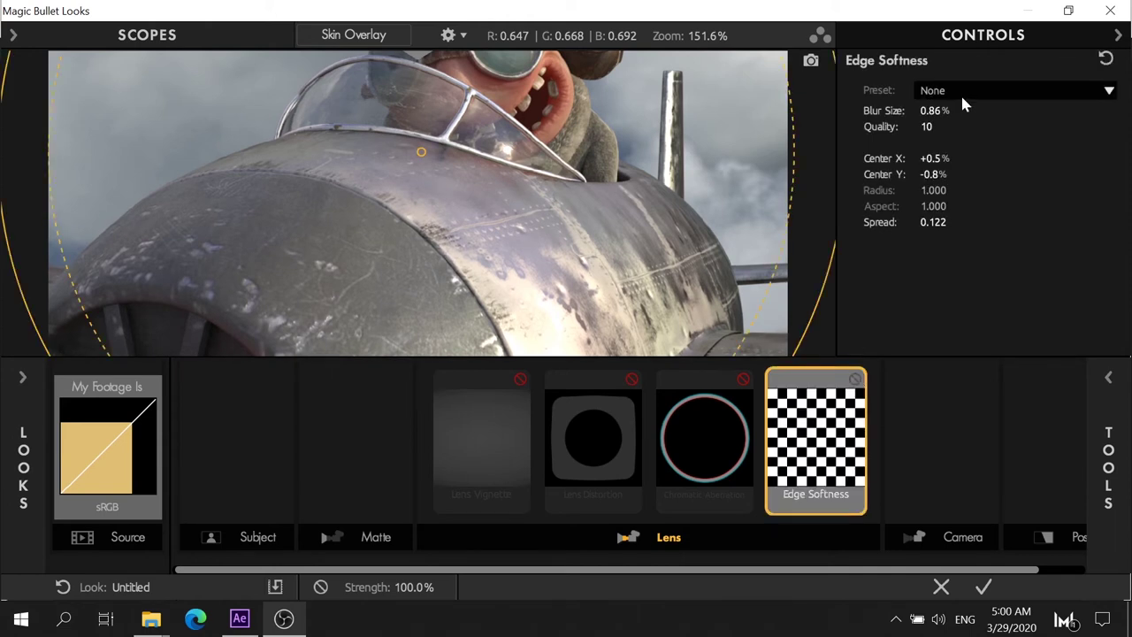
pyautogui.moveTo(931, 113)
pyautogui.mouseDown()
pyautogui.moveTo(943, 112)
pyautogui.moveTo(925, 110)
pyautogui.mouseUp()
# Set Edge Softness spread to 0.130 and move its centre up to -3.5% Y
pyautogui.click(856, 380)
pyautogui.click(856, 380)
pyautogui.moveTo(789, 177); pyautogui.dragTo(795, 177)
pyautogui.moveTo(421, 152); pyautogui.dragTo(421, 139)
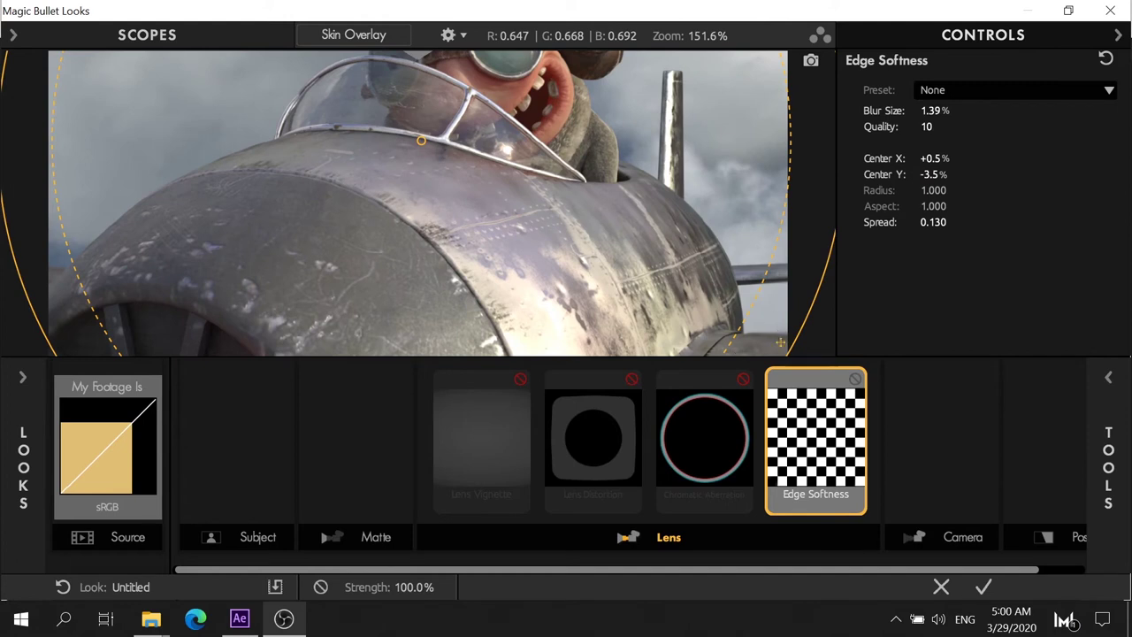
# Compare, then switch Edge Softness off and bring up the Tools library
pyautogui.click(855, 379)
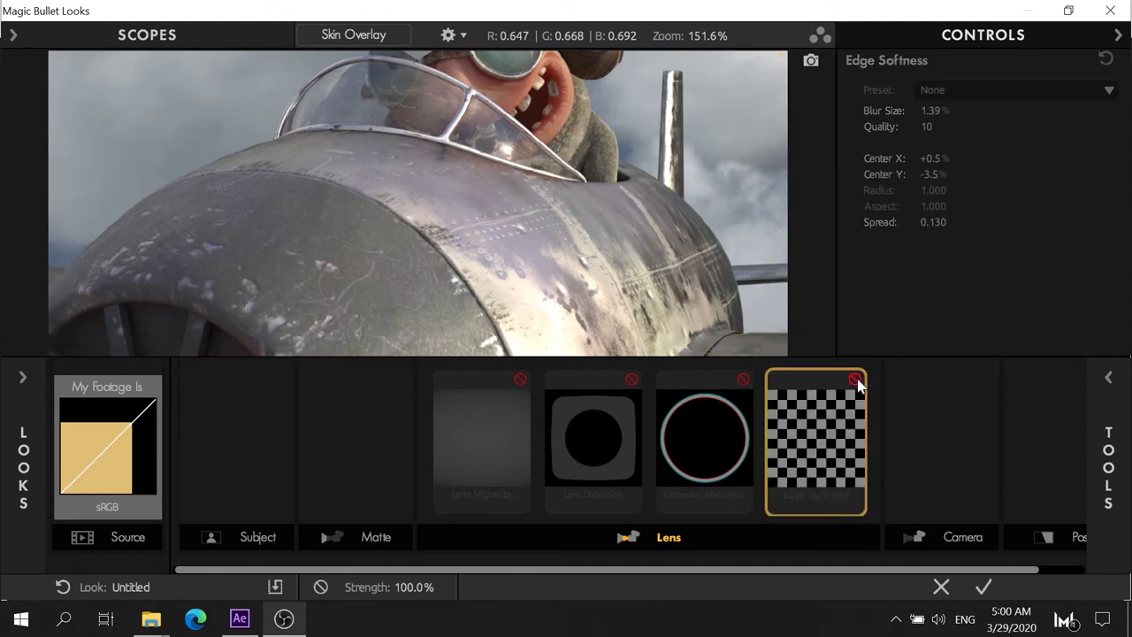
pyautogui.click(855, 379)
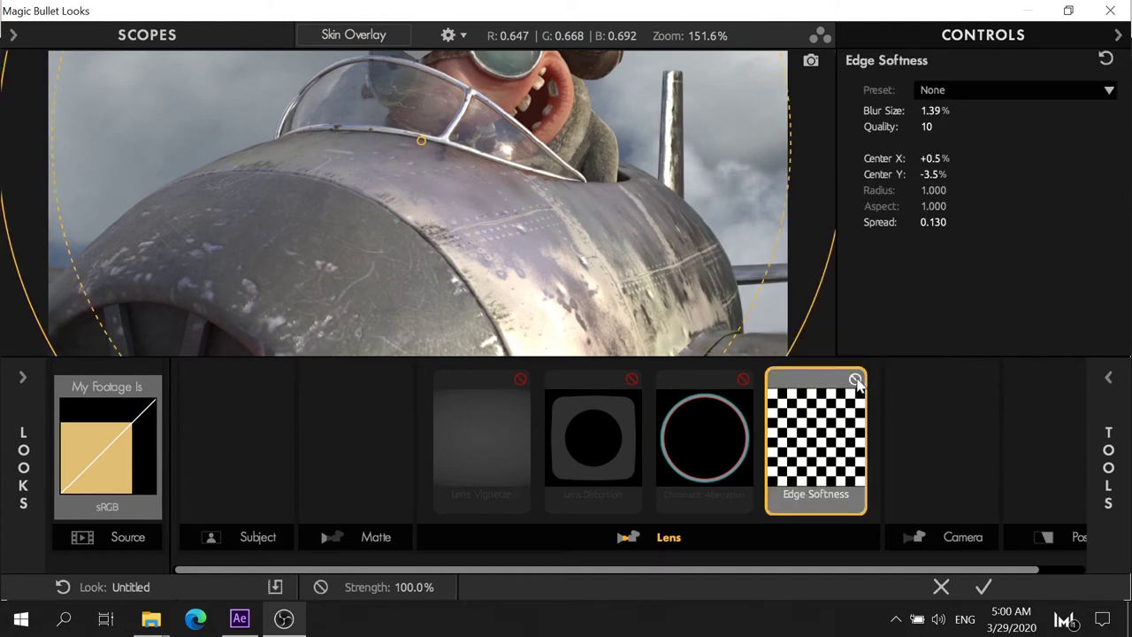
pyautogui.click(855, 379)
pyautogui.click(1109, 377)
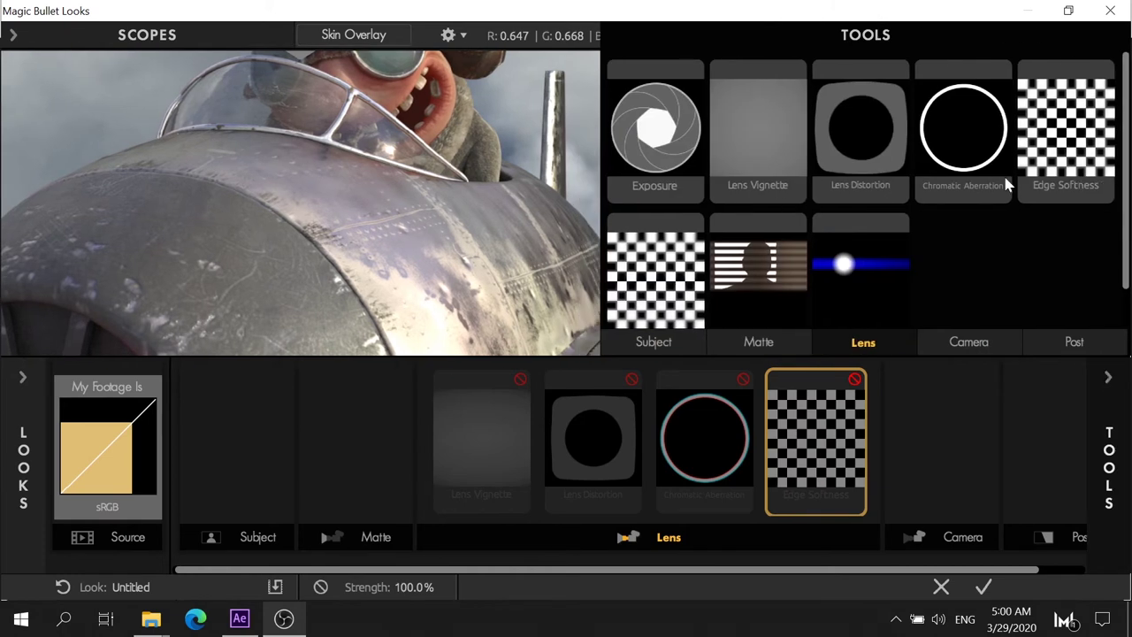
# Add Haze/Flare to the Lens stage and try out different spillage amounts
pyautogui.scroll(-1, 939, 266)
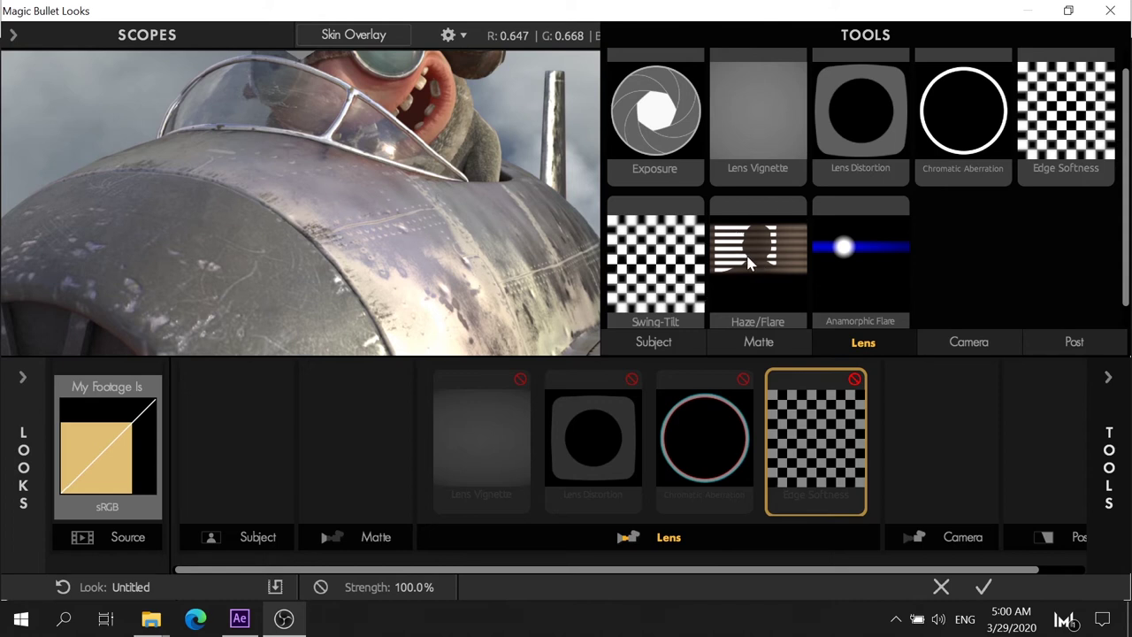
pyautogui.moveTo(749, 262); pyautogui.dragTo(465, 196)
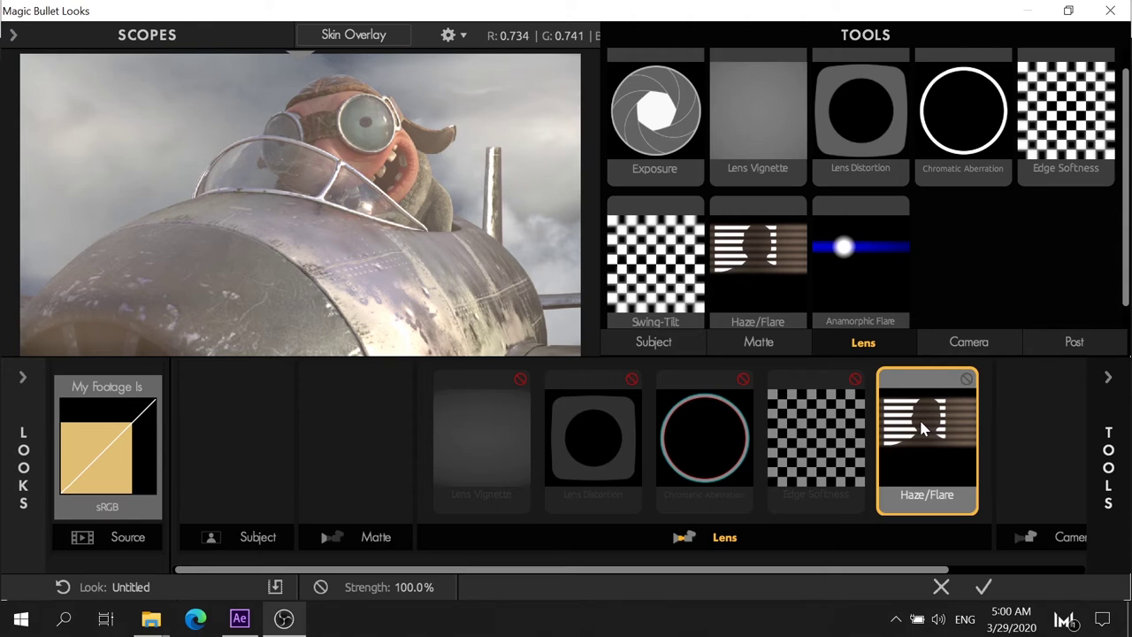
pyautogui.click(1108, 460)
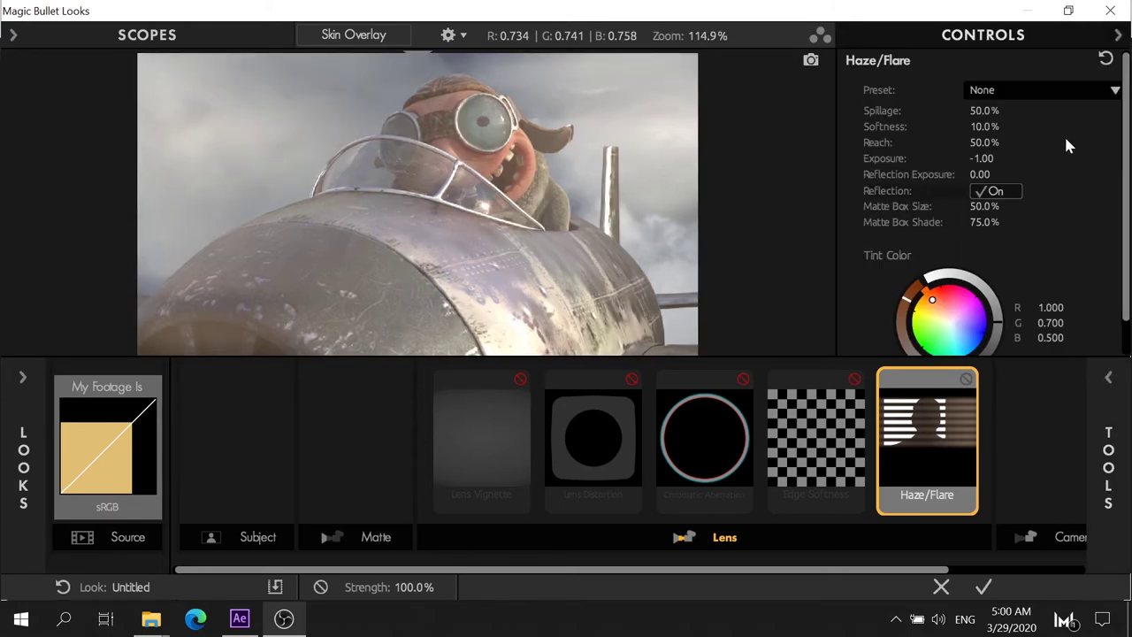
pyautogui.moveTo(984, 110); pyautogui.dragTo(840, 110)
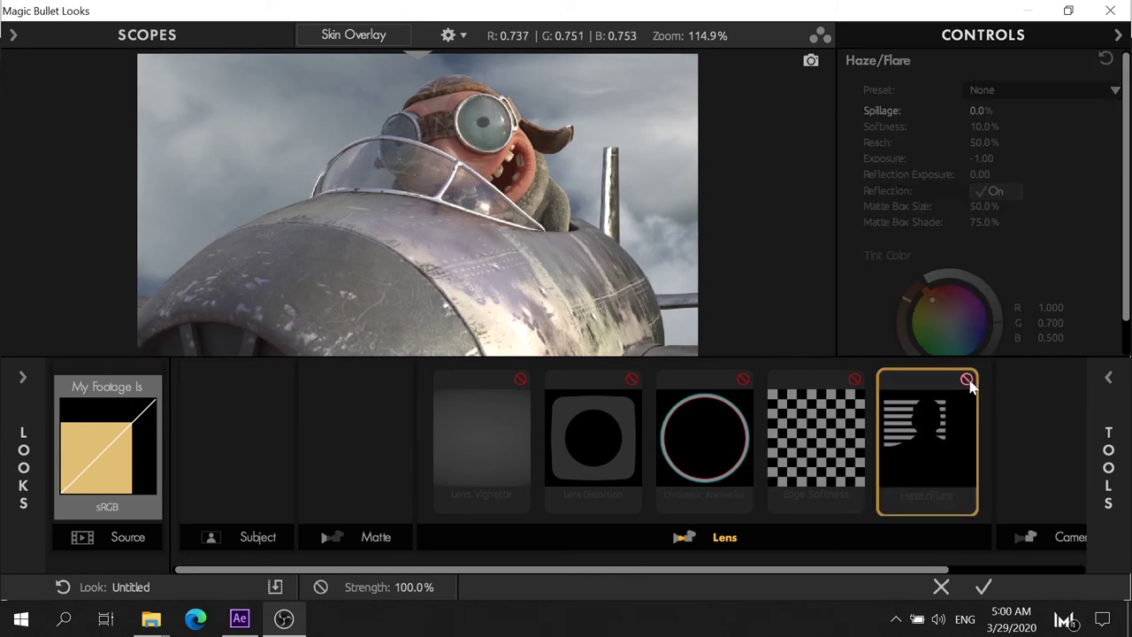
pyautogui.moveTo(971, 110); pyautogui.dragTo(971, 111)
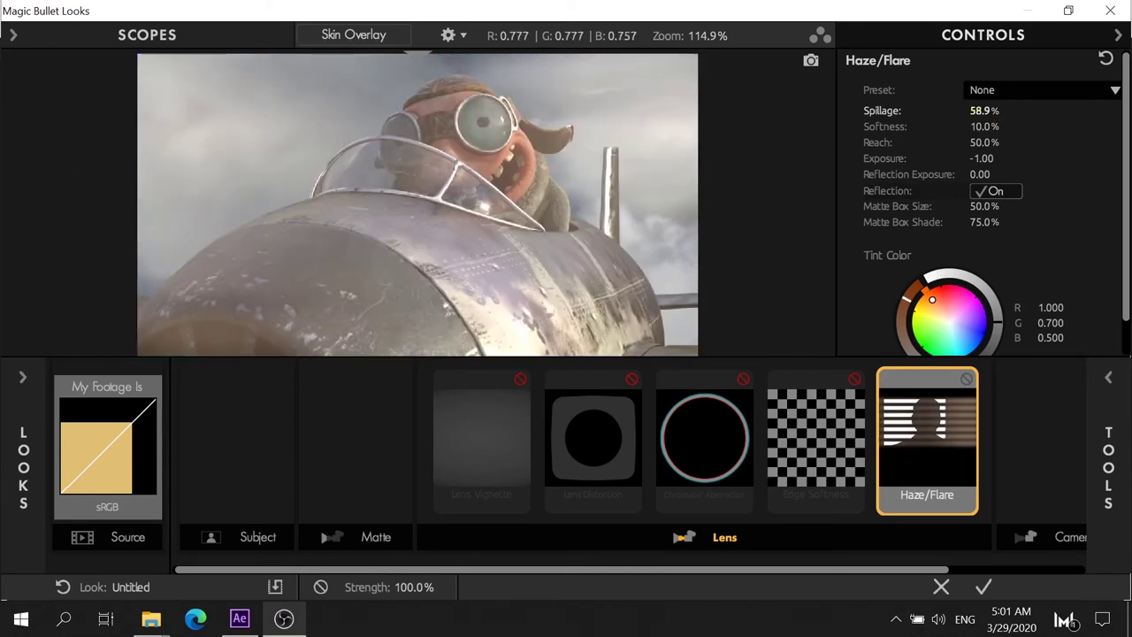
# Apply the Soft Spill preset, drop Spillage to 22.4%, and warm the tint slightly
pyautogui.click(1001, 91)
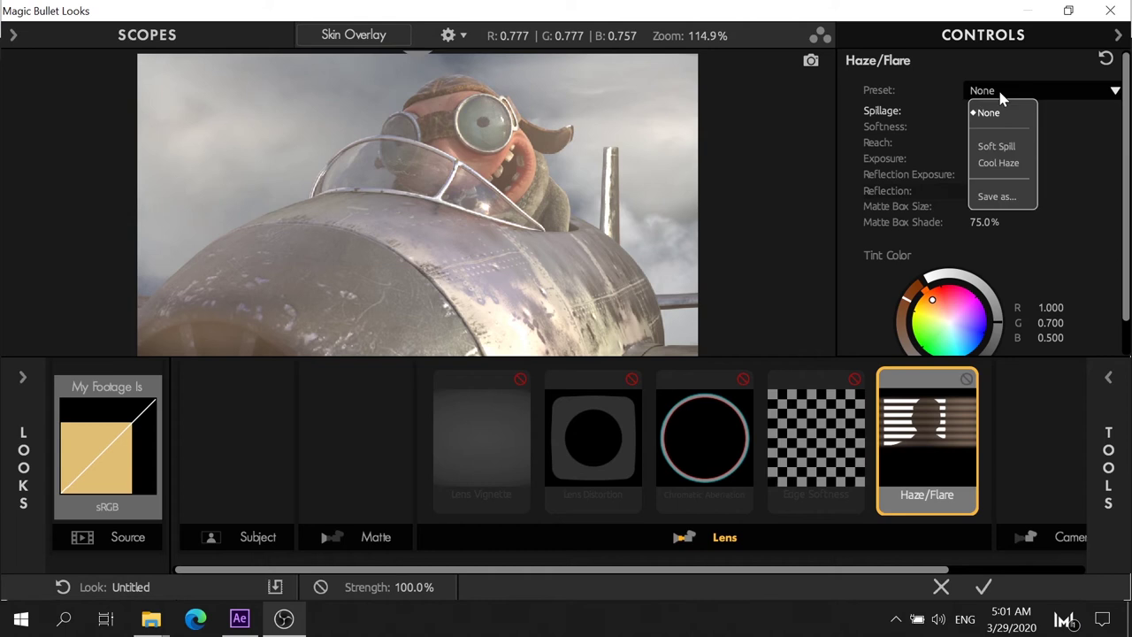
pyautogui.click(1011, 146)
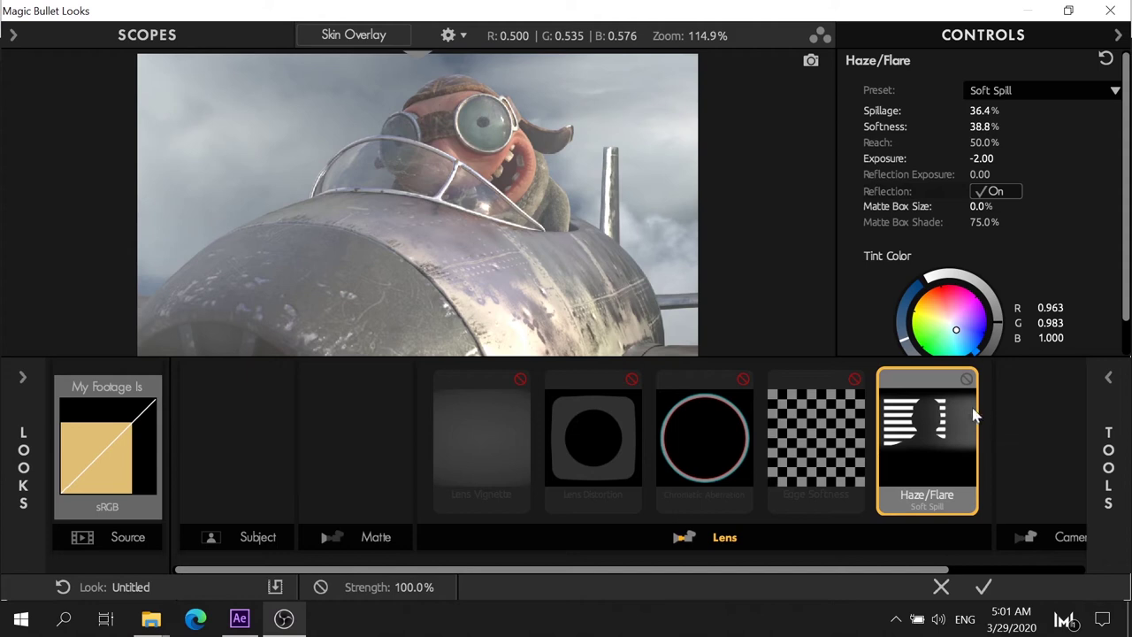
pyautogui.click(967, 379)
pyautogui.click(967, 379)
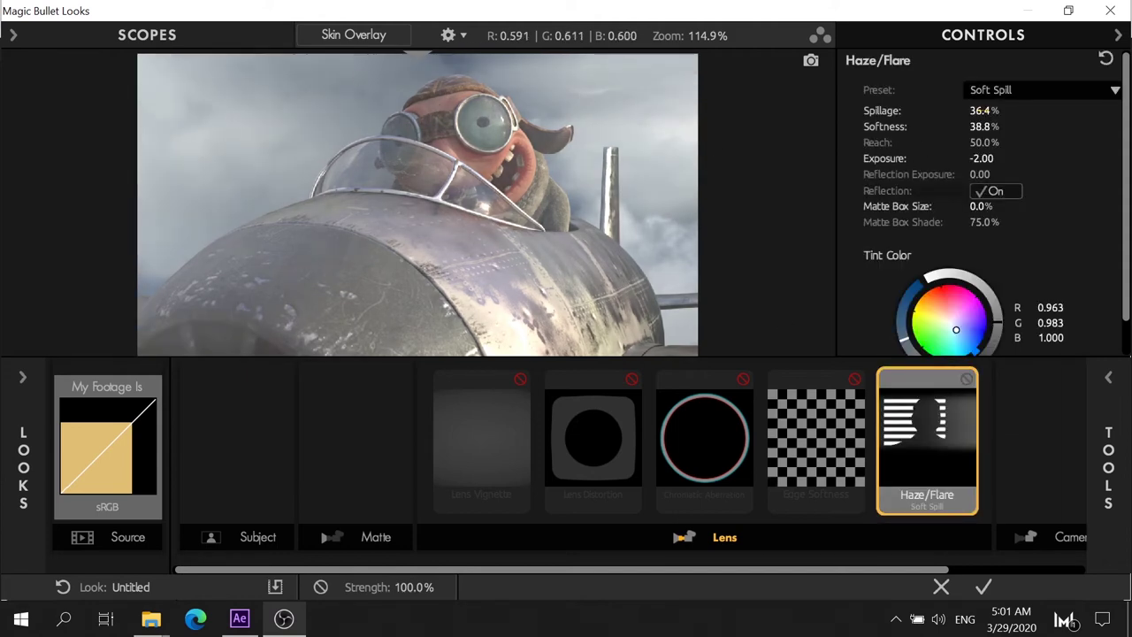
pyautogui.moveTo(984, 111); pyautogui.dragTo(965, 111)
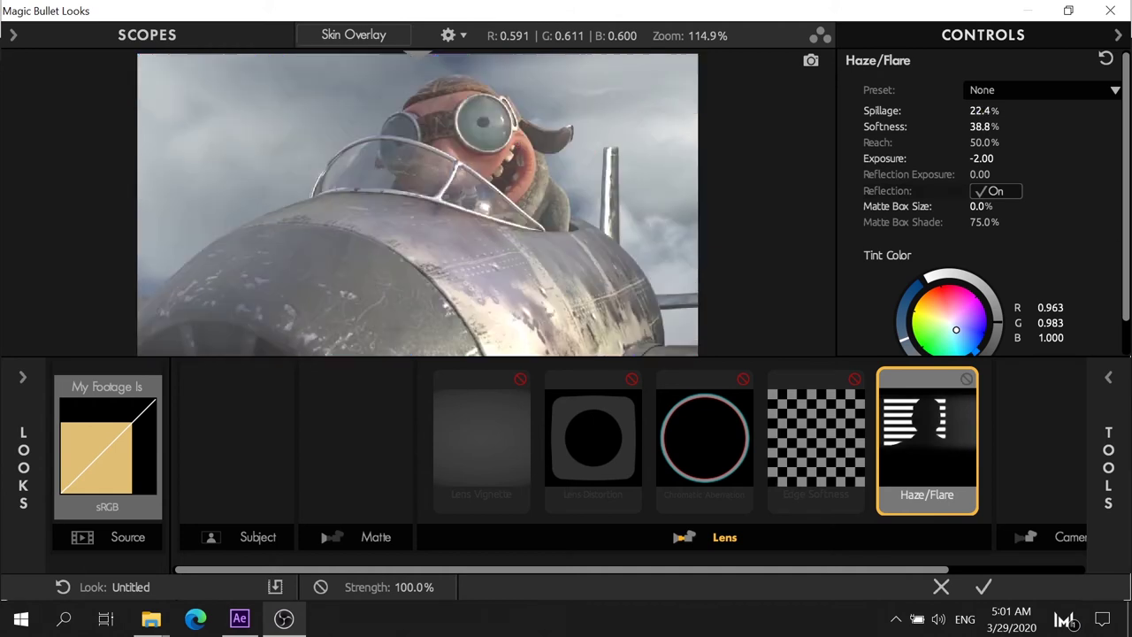
pyautogui.moveTo(956, 329); pyautogui.dragTo(944, 323)
pyautogui.moveTo(944, 322); pyautogui.dragTo(942, 321)
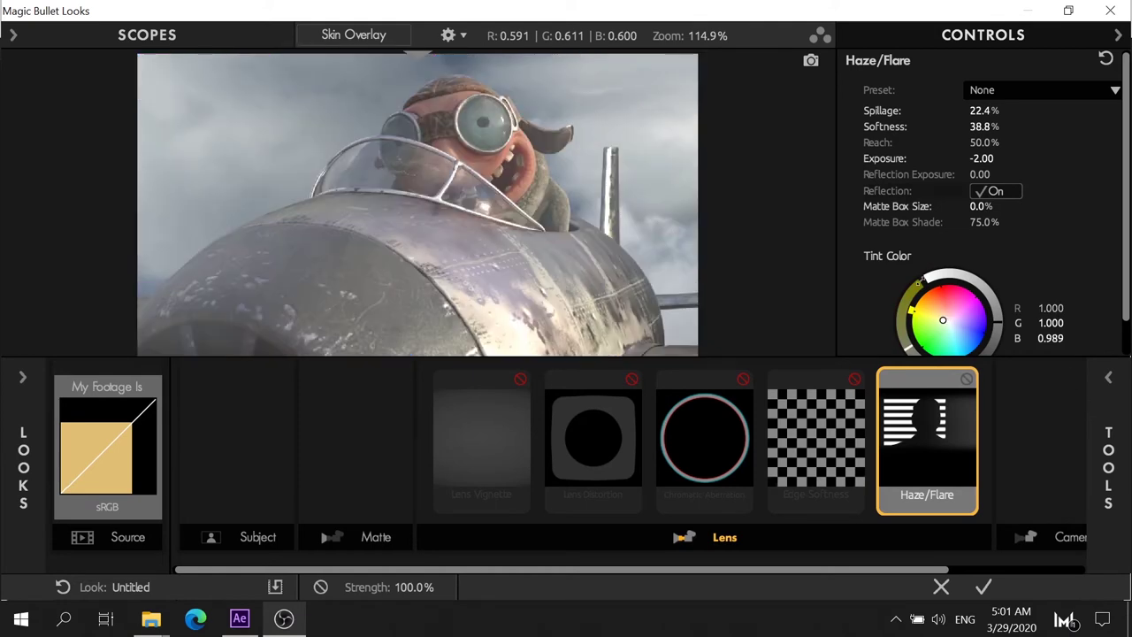
pyautogui.moveTo(943, 322); pyautogui.dragTo(944, 313)
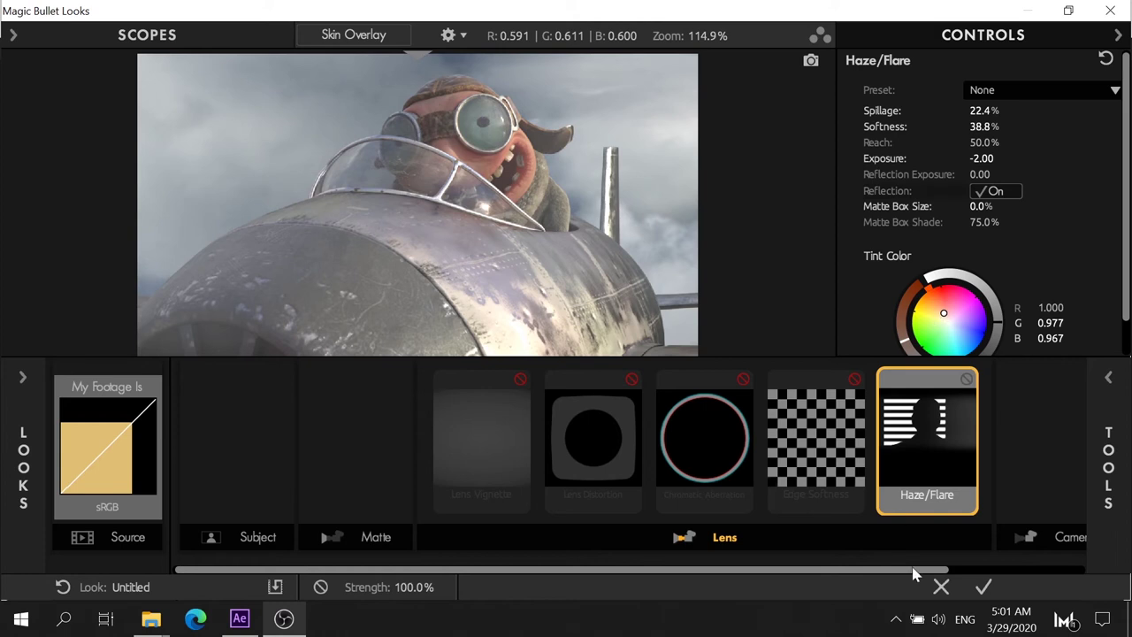
# Reset Haze/Flare to its default settings
pyautogui.click(1020, 85)
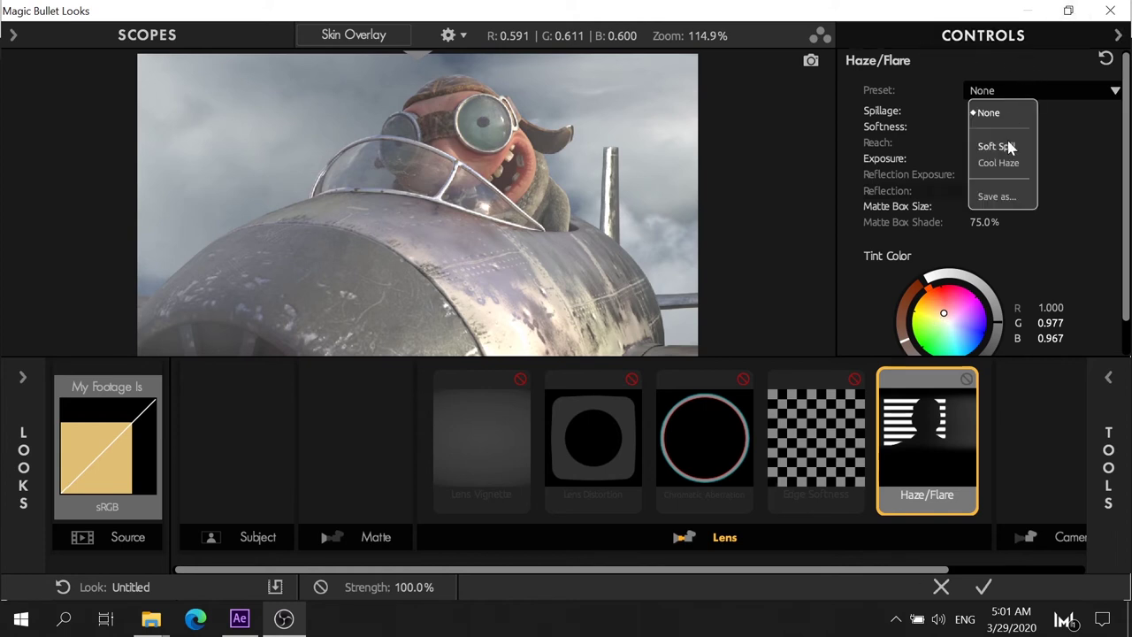
pyautogui.click(1006, 108)
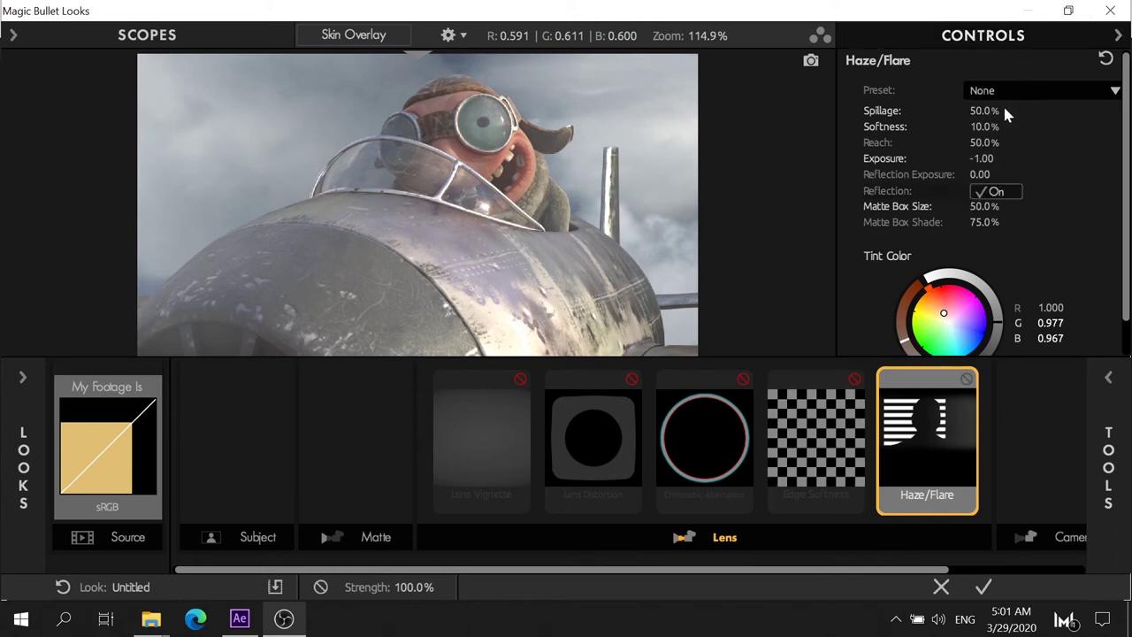
pyautogui.click(1108, 60)
pyautogui.click(1106, 62)
pyautogui.scroll(-1, 1057, 177)
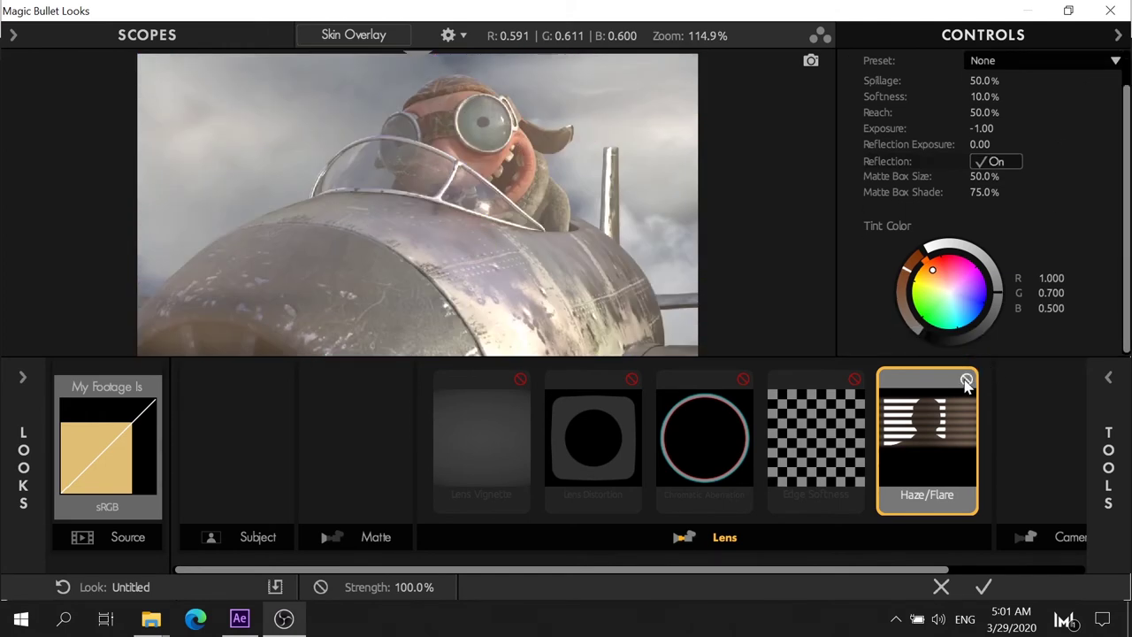
pyautogui.scroll(1, 1042, 205)
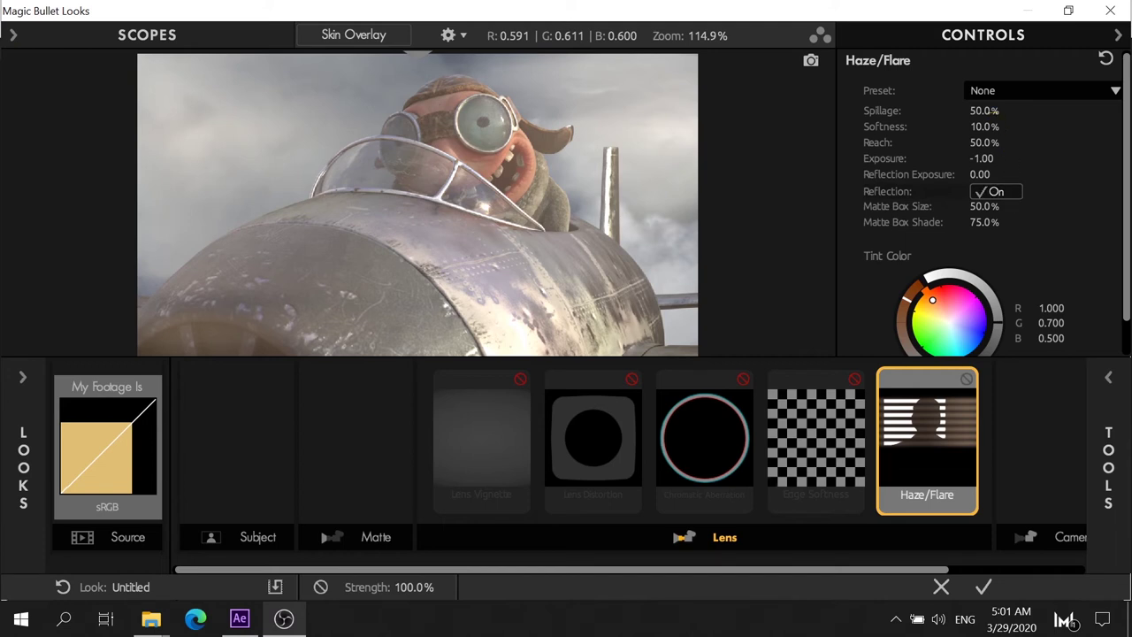
# Set Haze/Flare Spillage to 2.9%, switch the effect off, and open the tools browser
pyautogui.moveTo(982, 110); pyautogui.dragTo(955, 111)
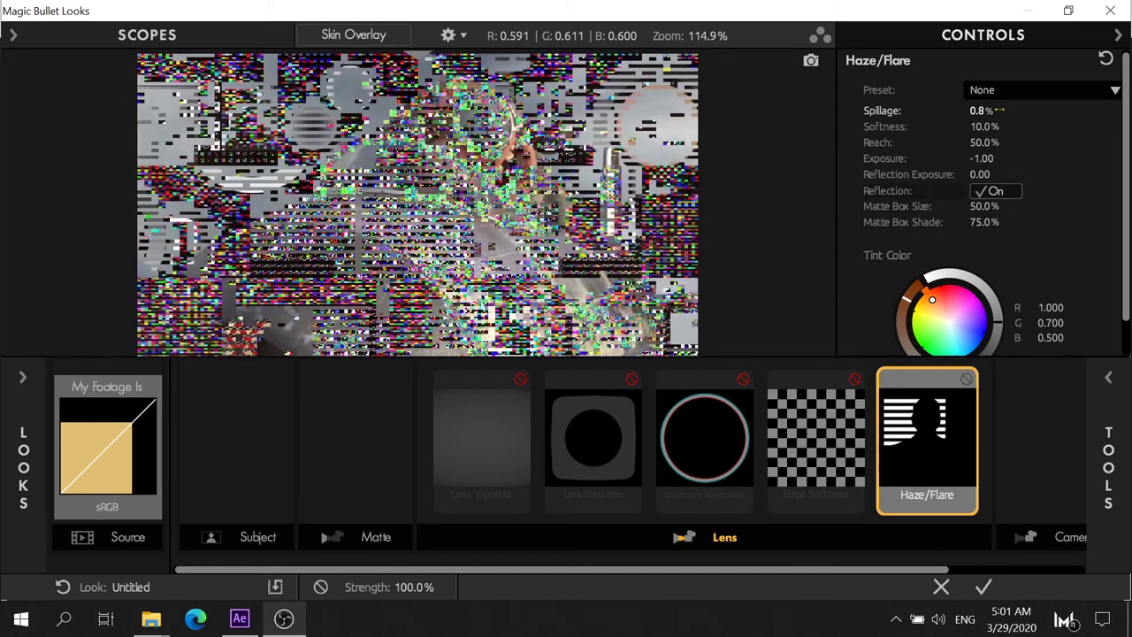
pyautogui.moveTo(982, 111); pyautogui.dragTo(998, 112)
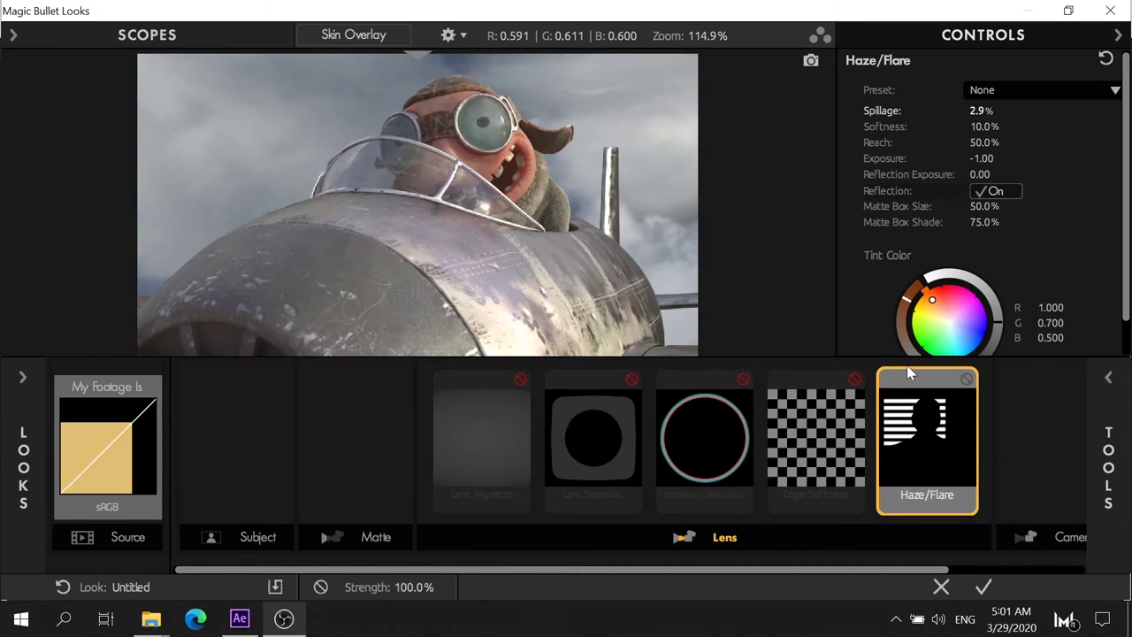
pyautogui.click(966, 380)
pyautogui.click(966, 379)
pyautogui.click(967, 380)
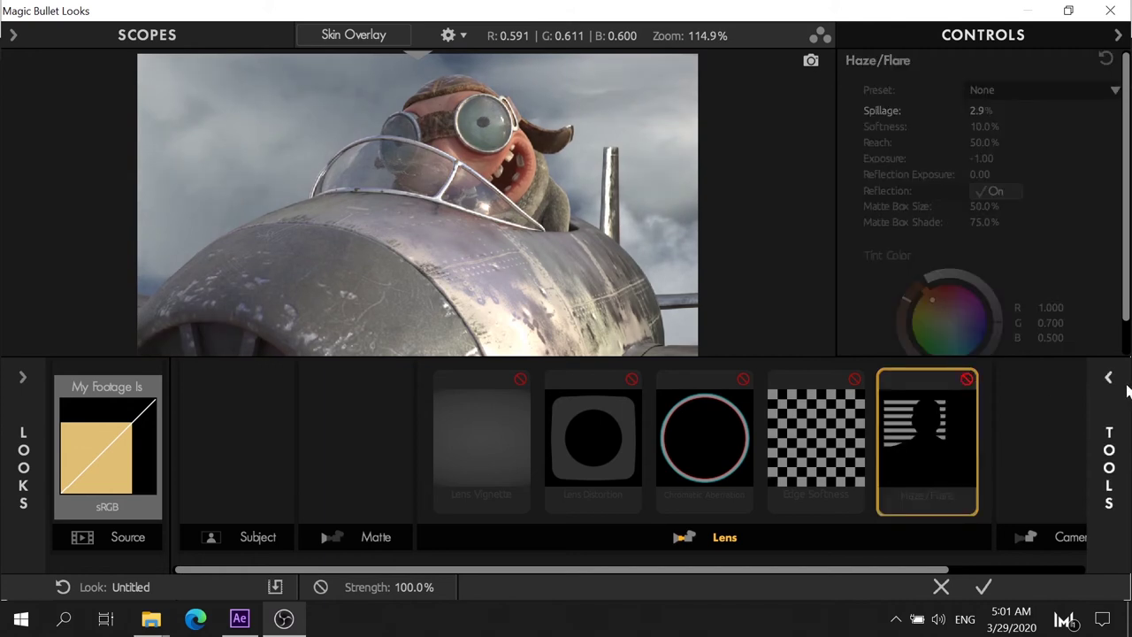
pyautogui.click(1116, 383)
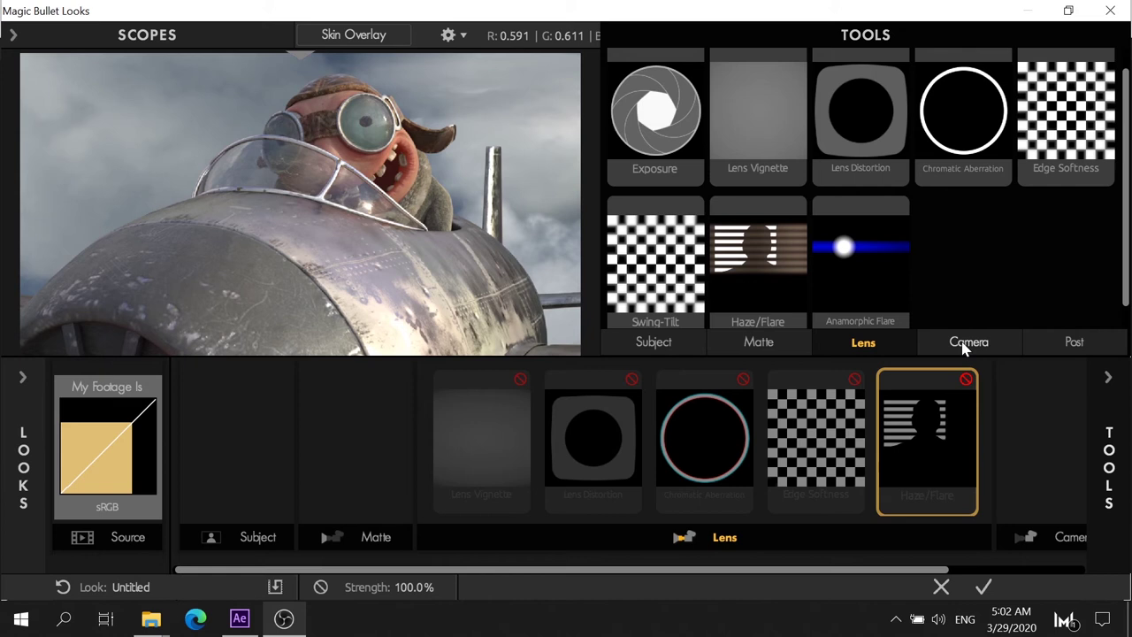
# Add Renoiser from the Camera tools to the look's Camera stage
pyautogui.click(966, 345)
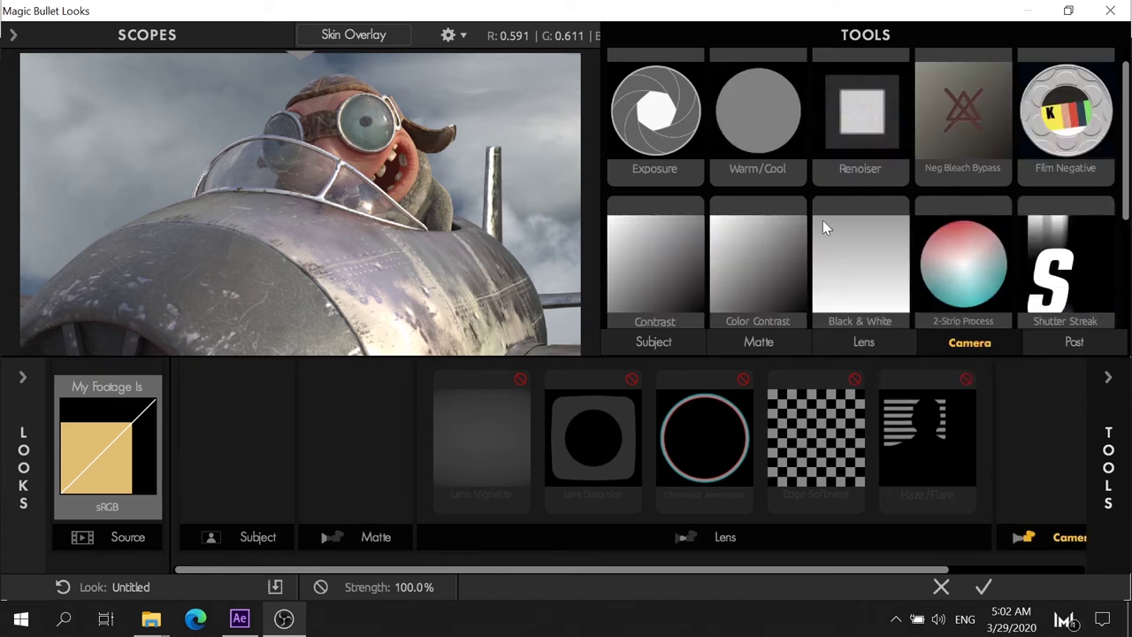
pyautogui.scroll(-2, 741, 284)
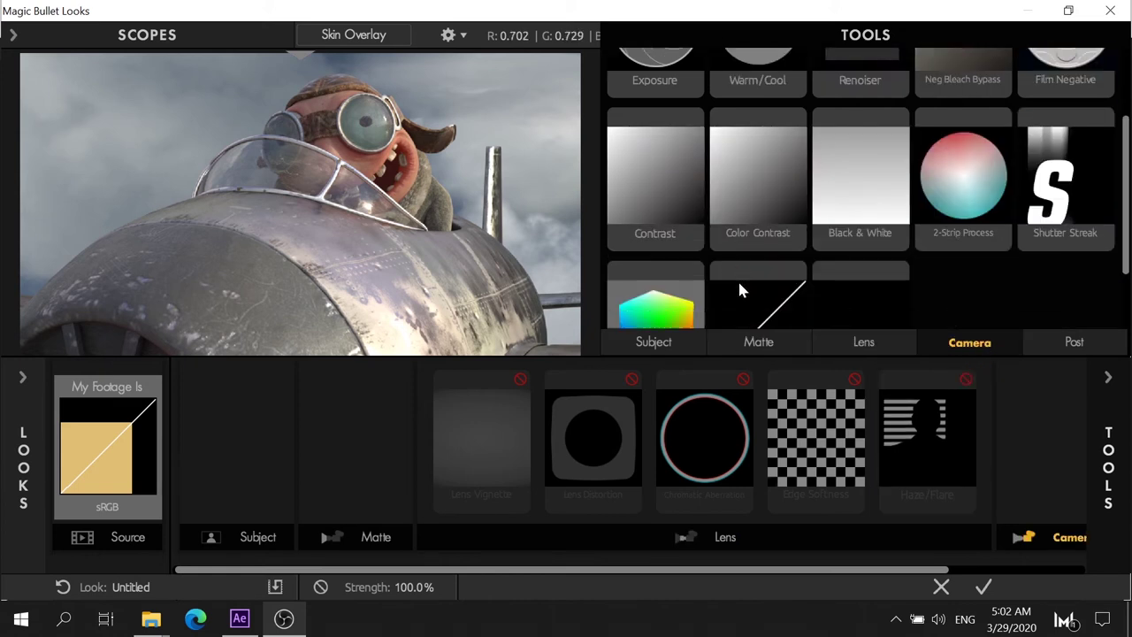
pyautogui.scroll(3, 742, 289)
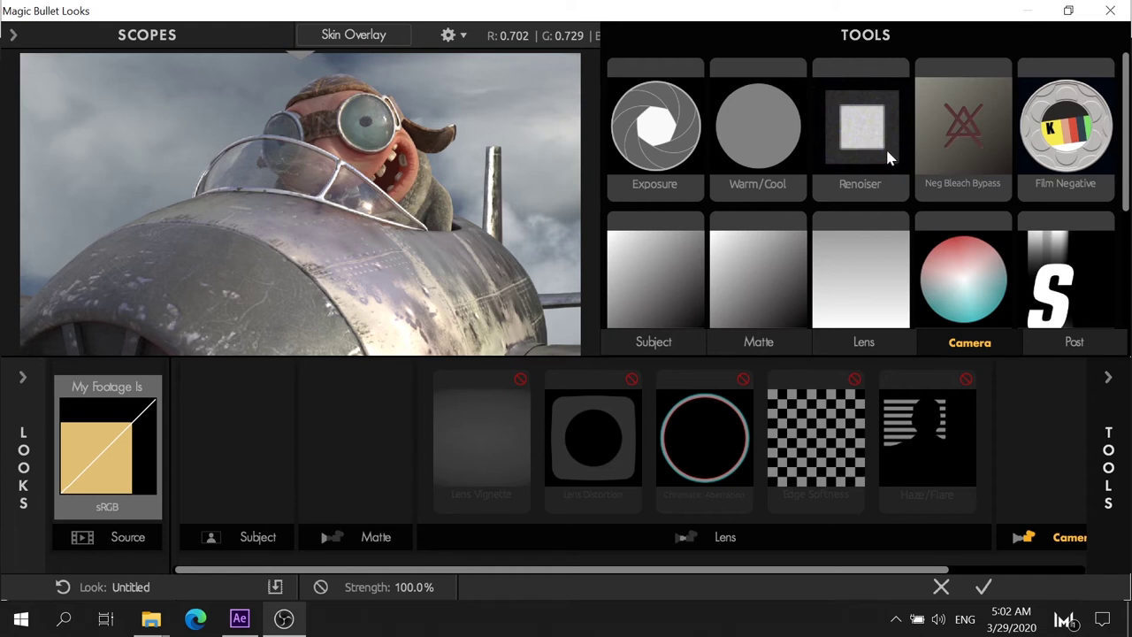
pyautogui.moveTo(887, 152); pyautogui.dragTo(332, 253)
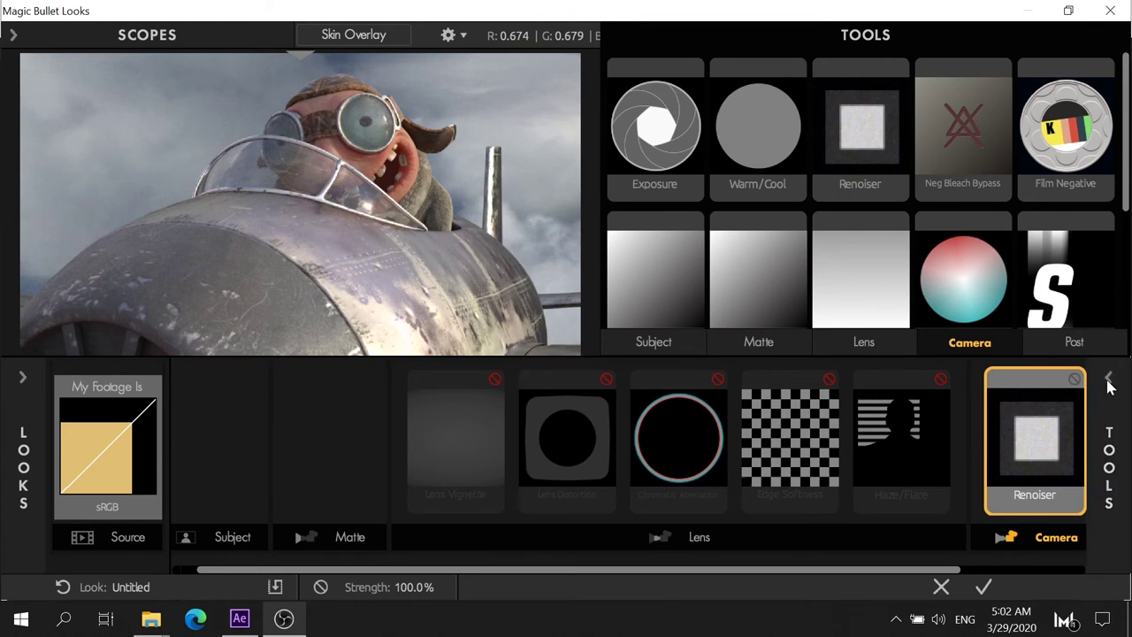
# Apply the Renoiser 16mm preset and inspect the grain around the mouth and metal bar
pyautogui.click(1110, 381)
pyautogui.click(1037, 90)
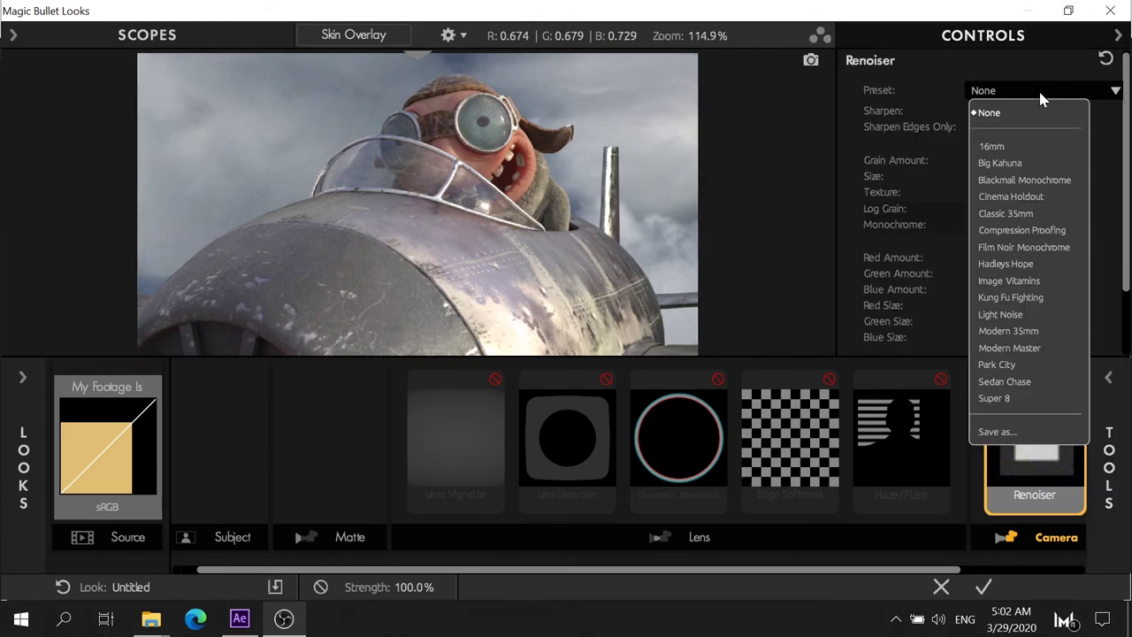
pyautogui.click(1015, 148)
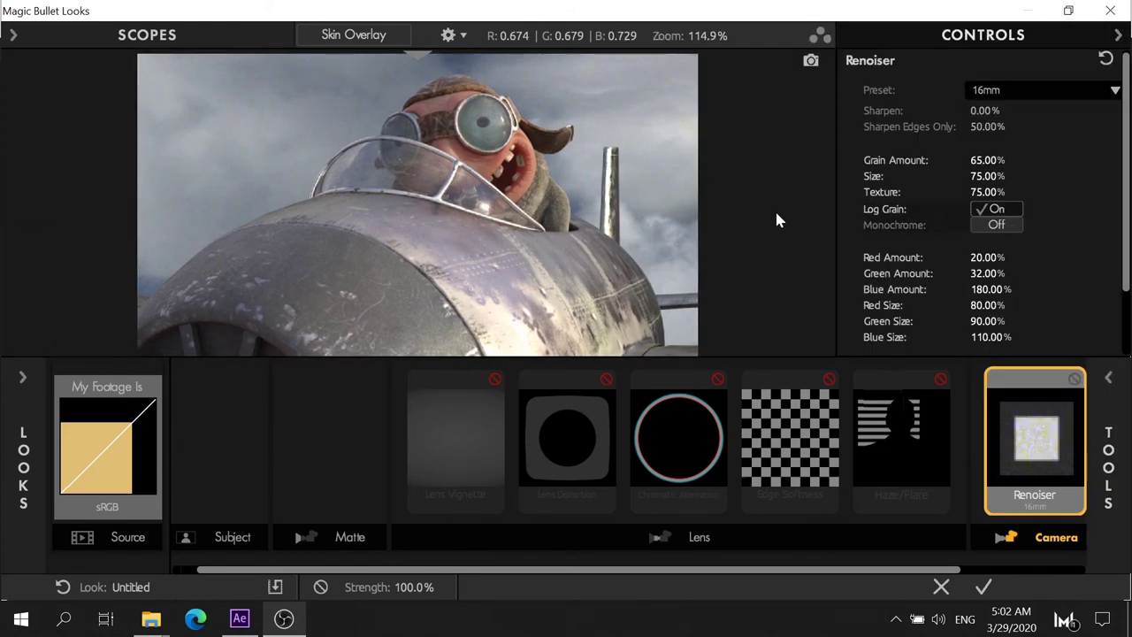
pyautogui.scroll(1, 611, 177)
pyautogui.scroll(4, 613, 173)
pyautogui.scroll(8, 612, 172)
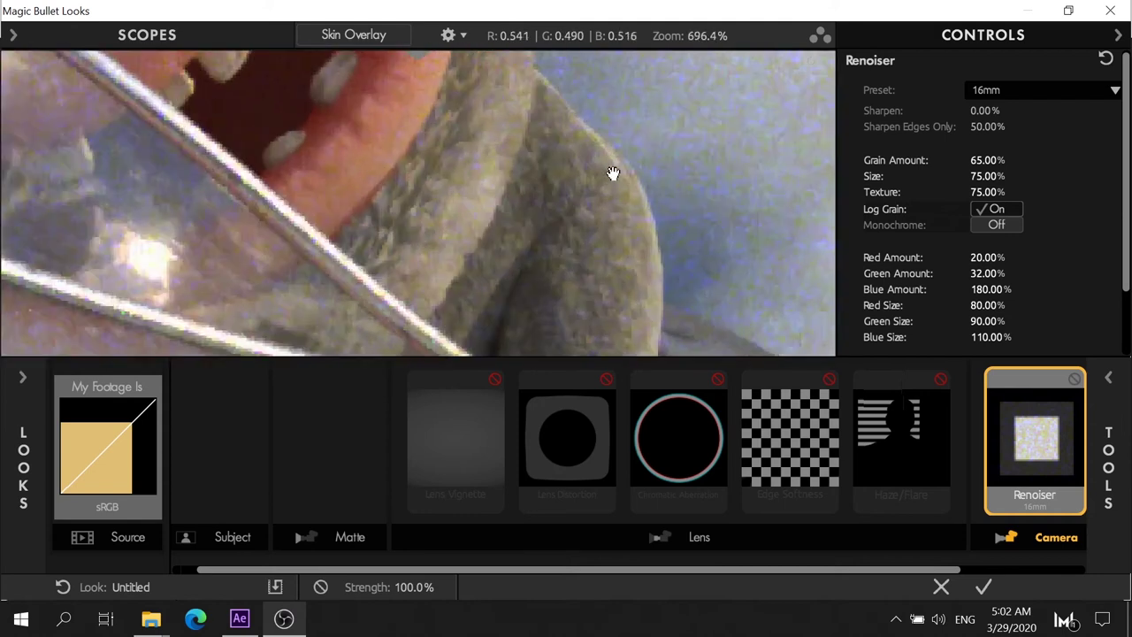
pyautogui.moveTo(629, 172); pyautogui.dragTo(579, 229)
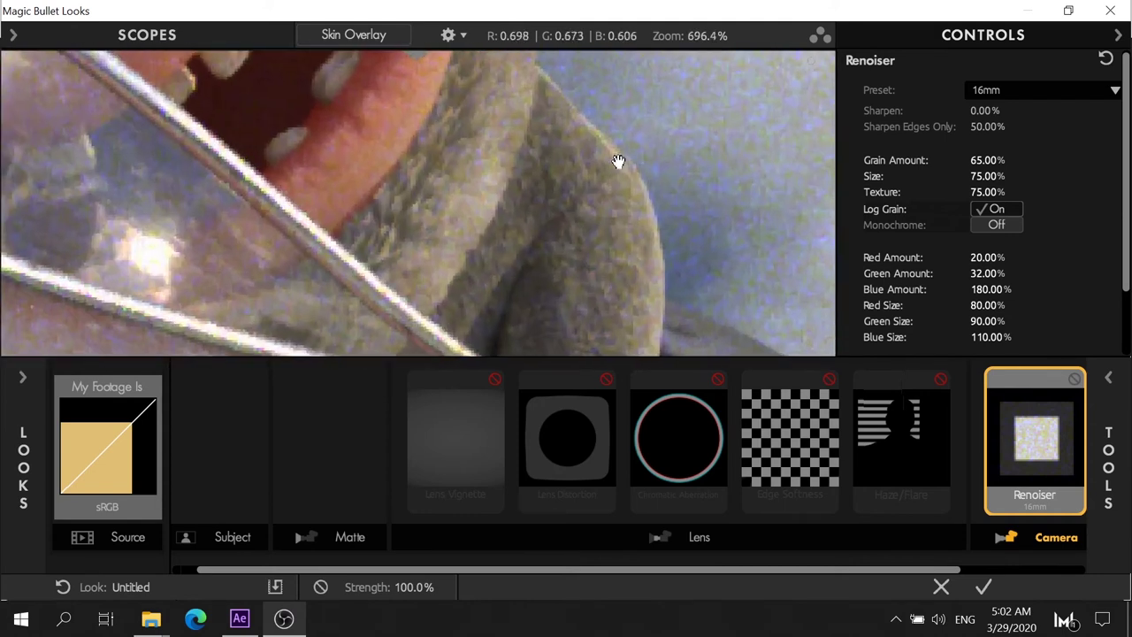
pyautogui.moveTo(617, 162); pyautogui.dragTo(490, 354)
# Compare the 16mm grain with Renoiser on and off, then return to its settings
pyautogui.click(1074, 379)
pyautogui.click(1074, 378)
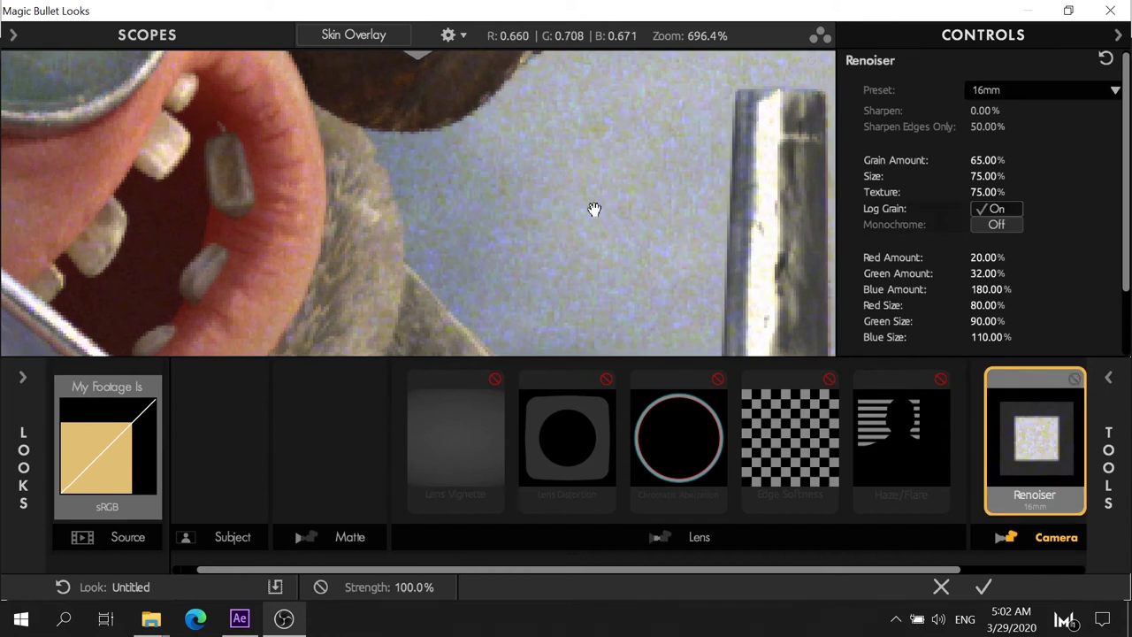
pyautogui.click(1108, 378)
pyautogui.click(1076, 381)
pyautogui.click(1076, 380)
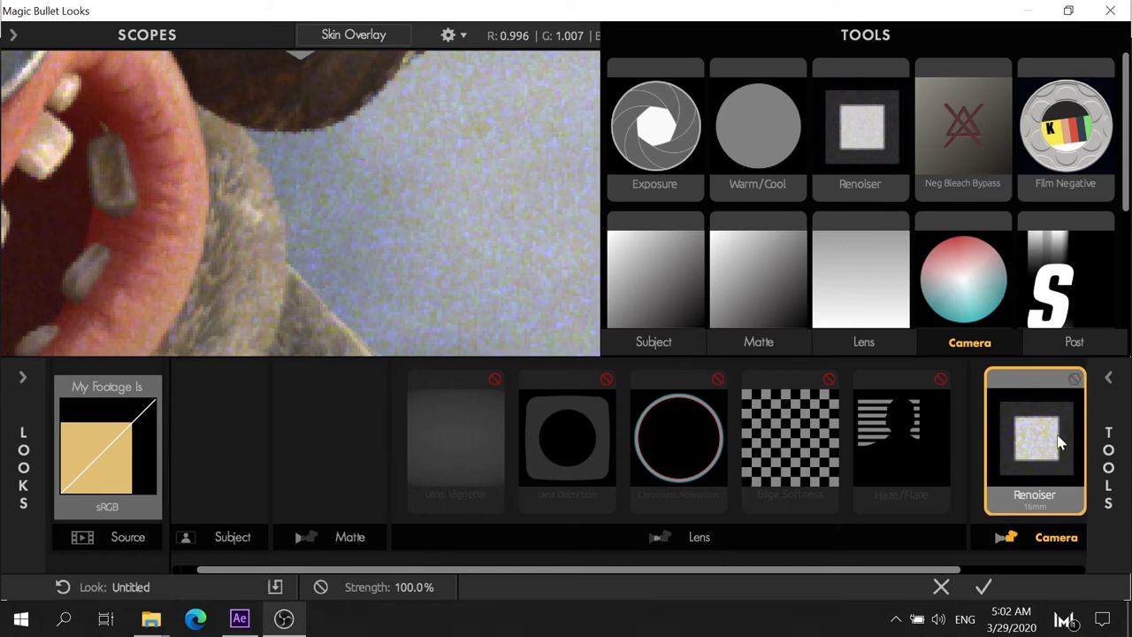
pyautogui.click(1119, 382)
pyautogui.click(1110, 379)
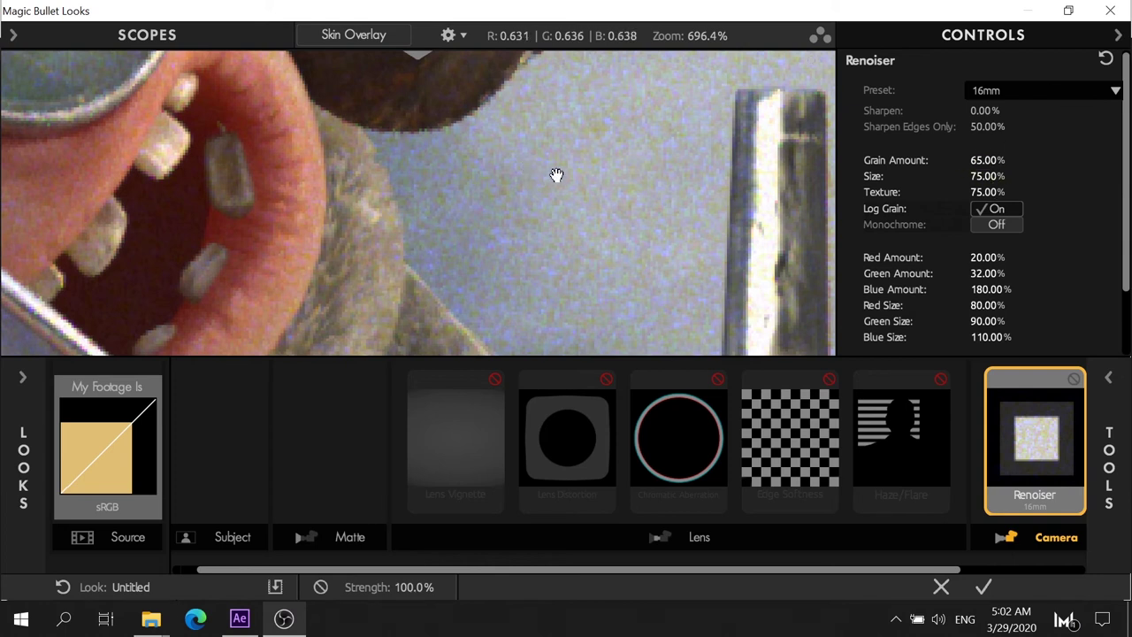
# Lower Renoiser Grain Amount to 29.90% and Size to 37.70%, then check the mouth and fur
pyautogui.moveTo(987, 160)
pyautogui.mouseDown()
pyautogui.moveTo(946, 160)
pyautogui.moveTo(1021, 216)
pyautogui.mouseUp()
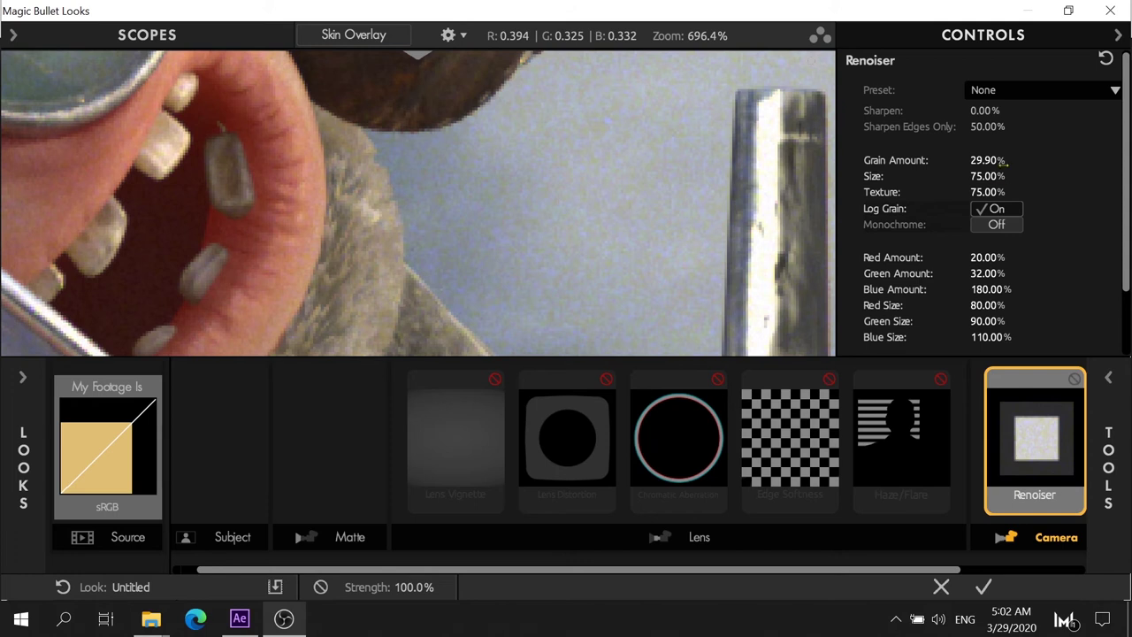
pyautogui.moveTo(988, 176)
pyautogui.mouseDown()
pyautogui.moveTo(959, 176)
pyautogui.moveTo(977, 176)
pyautogui.mouseUp()
pyautogui.scroll(-2, 531, 238)
pyautogui.scroll(-1, 522, 234)
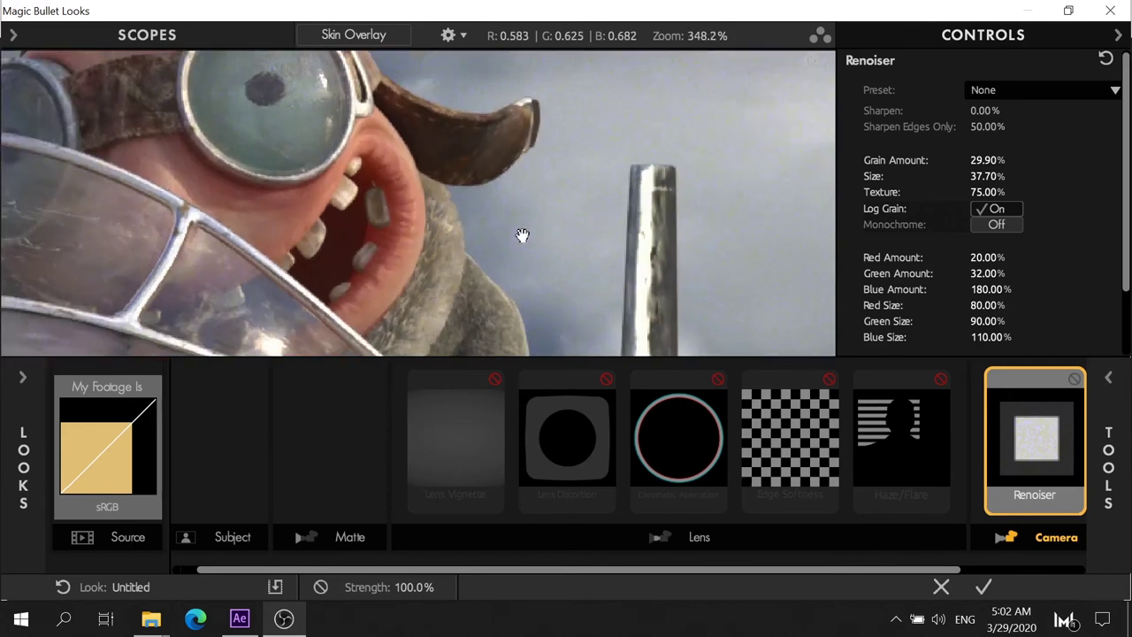
pyautogui.scroll(-2, 522, 234)
pyautogui.scroll(-1, 522, 234)
pyautogui.scroll(3, 483, 215)
pyautogui.scroll(1, 692, 172)
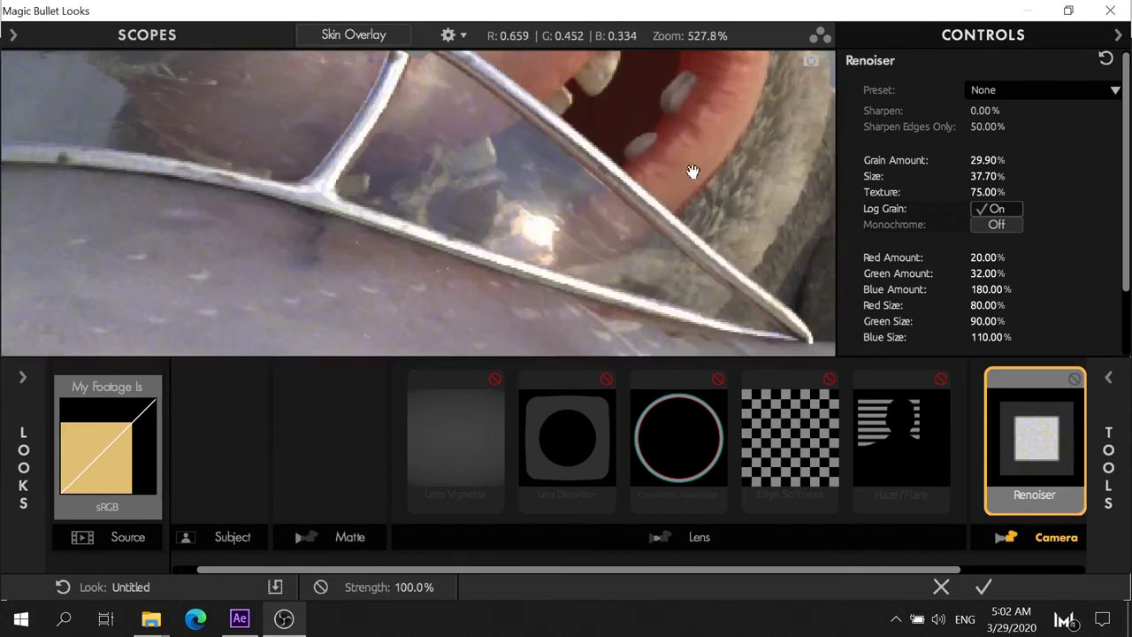
pyautogui.moveTo(728, 127); pyautogui.dragTo(366, 113)
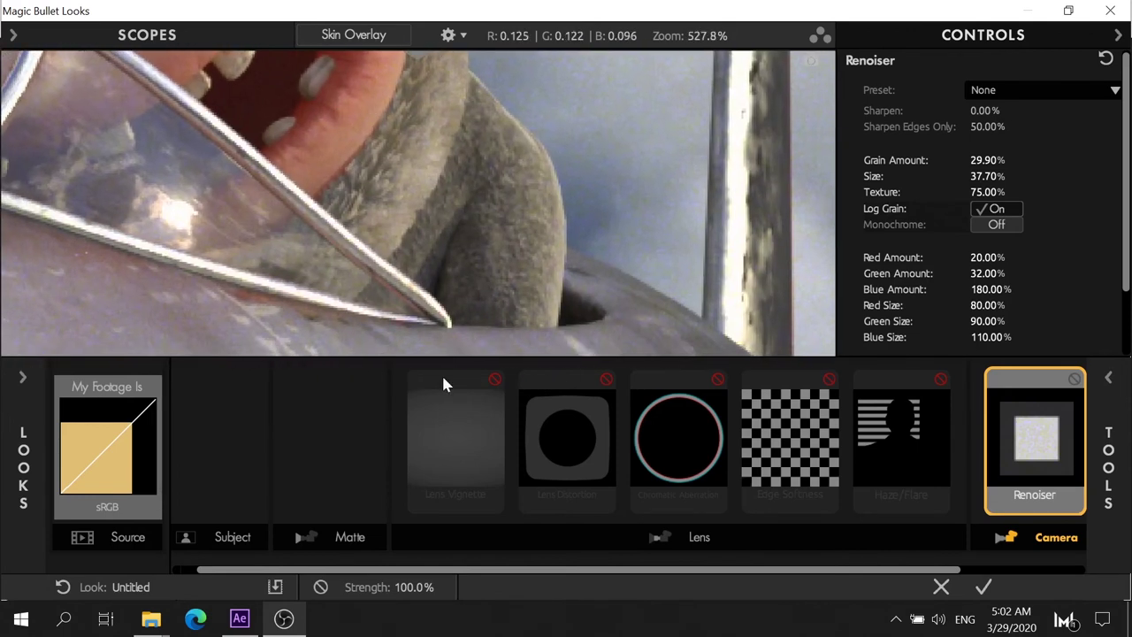
pyautogui.click(1074, 380)
# Switch Renoiser to the Classic 35mm preset and inspect the metal bar beside the face
pyautogui.click(1075, 379)
pyautogui.click(1075, 379)
pyautogui.click(1075, 380)
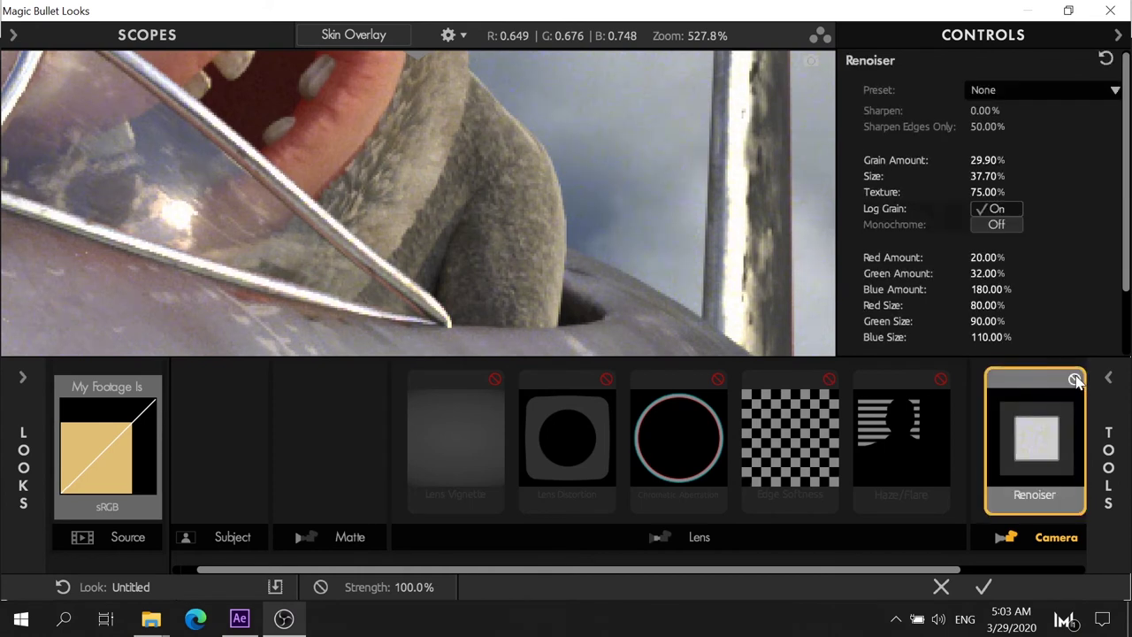
pyautogui.click(1065, 92)
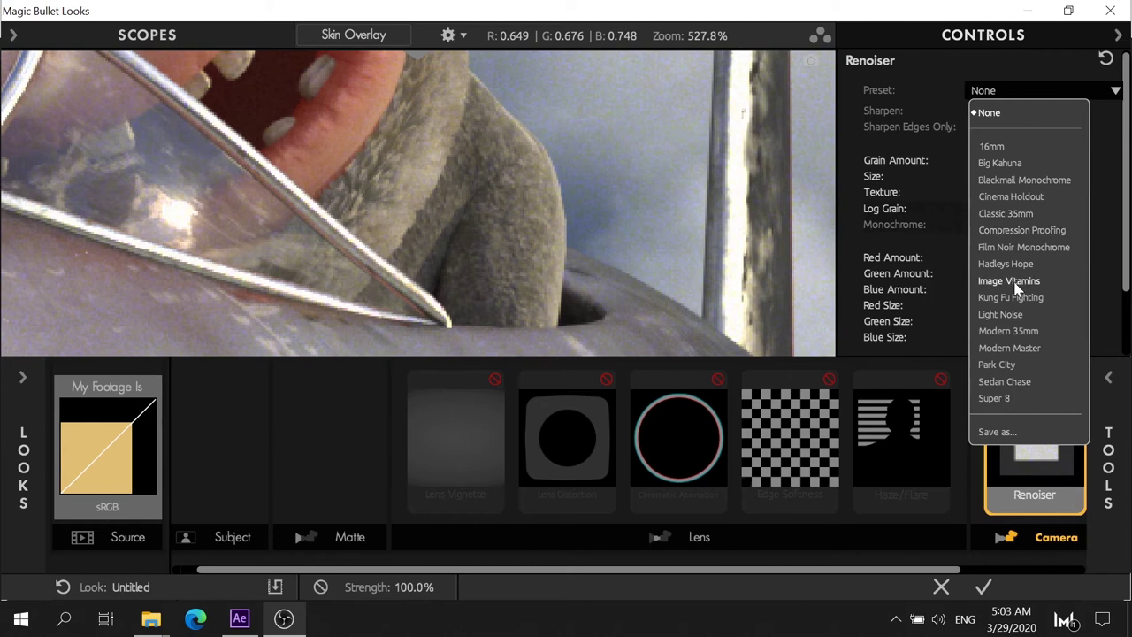
pyautogui.click(1017, 214)
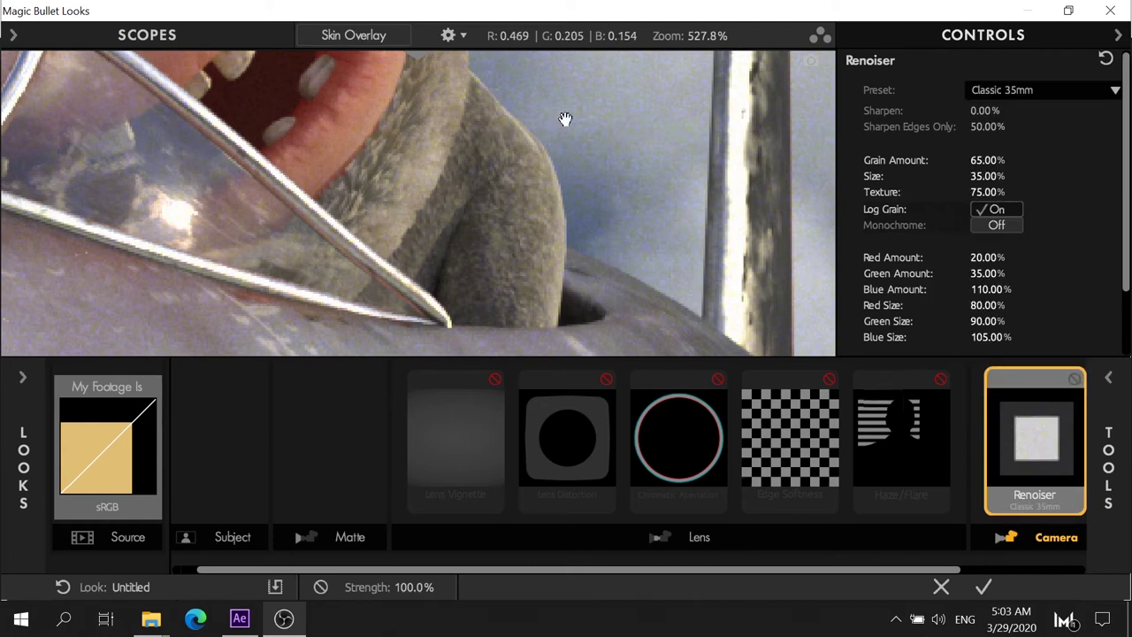
pyautogui.scroll(-2, 509, 181)
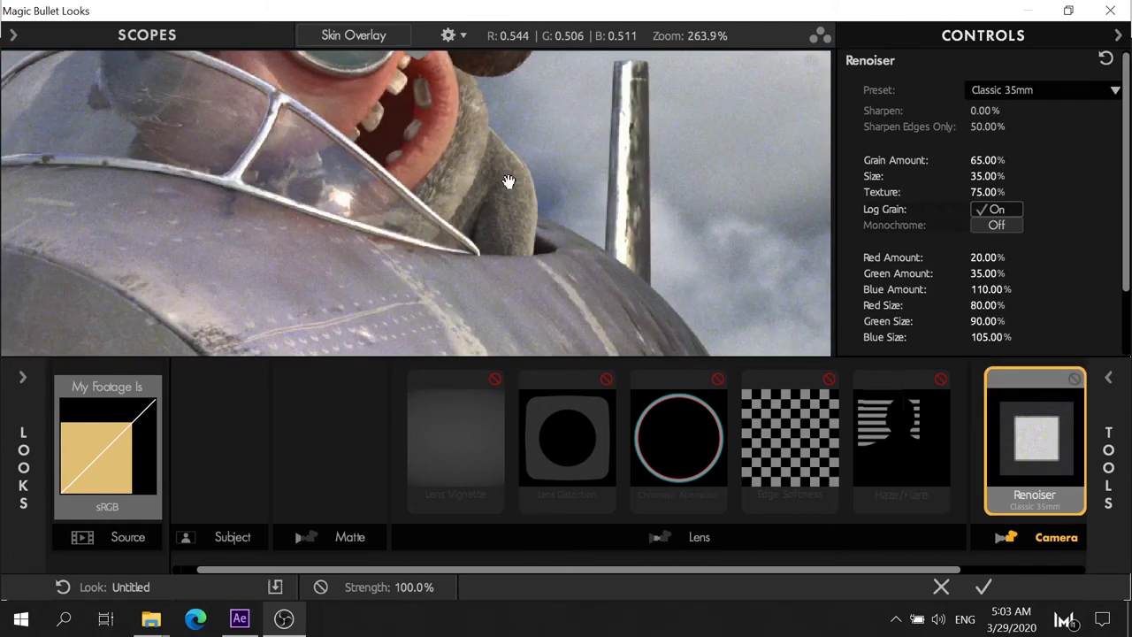
pyautogui.scroll(-1, 509, 181)
pyautogui.scroll(2, 511, 178)
pyautogui.scroll(1, 632, 151)
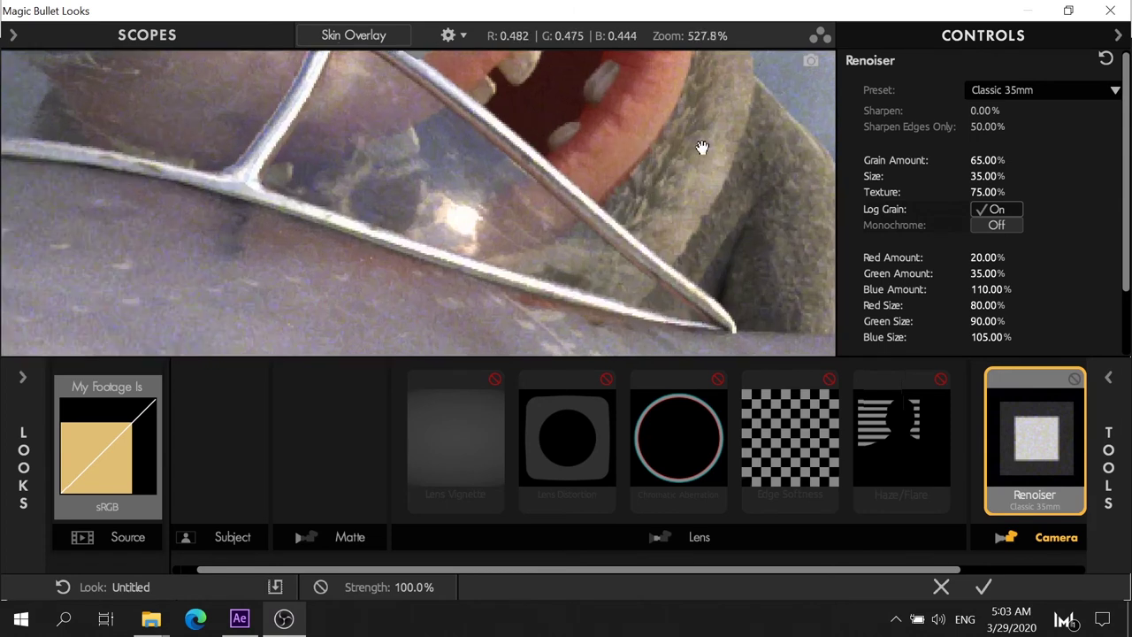
pyautogui.moveTo(702, 147); pyautogui.dragTo(281, 310)
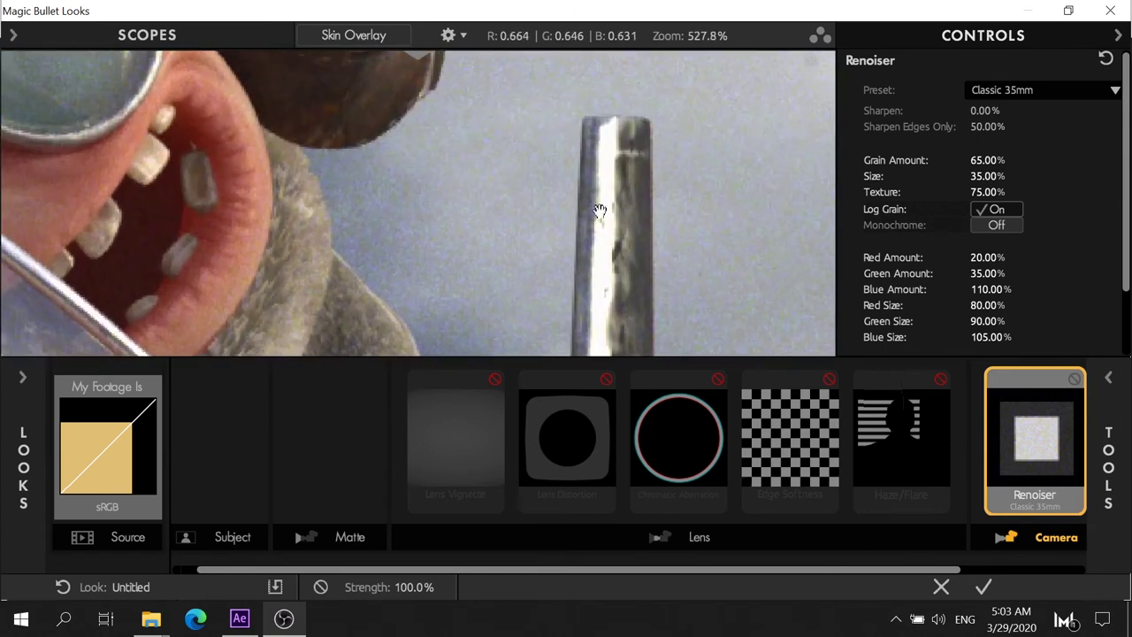
# Set grain Size to 18.60% and Grain Amount to 48.30%, then reopen the tools browser
pyautogui.moveTo(984, 176); pyautogui.dragTo(966, 176)
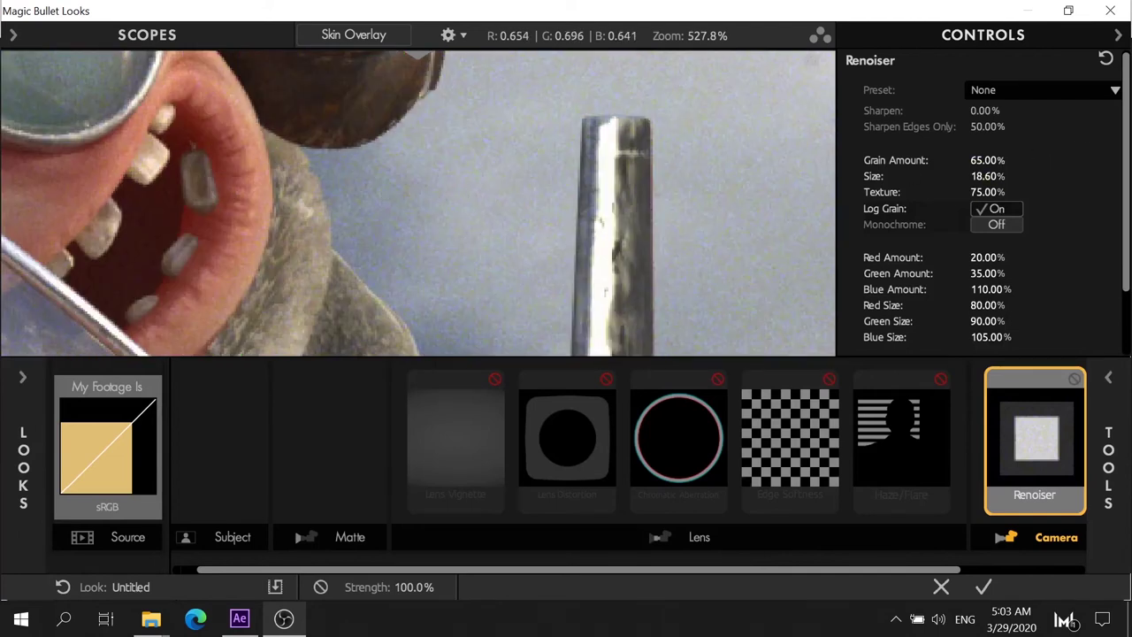
pyautogui.moveTo(987, 160); pyautogui.dragTo(964, 160)
pyautogui.moveTo(489, 187); pyautogui.dragTo(550, 247)
pyautogui.scroll(-2, 550, 247)
pyautogui.scroll(-2, 551, 247)
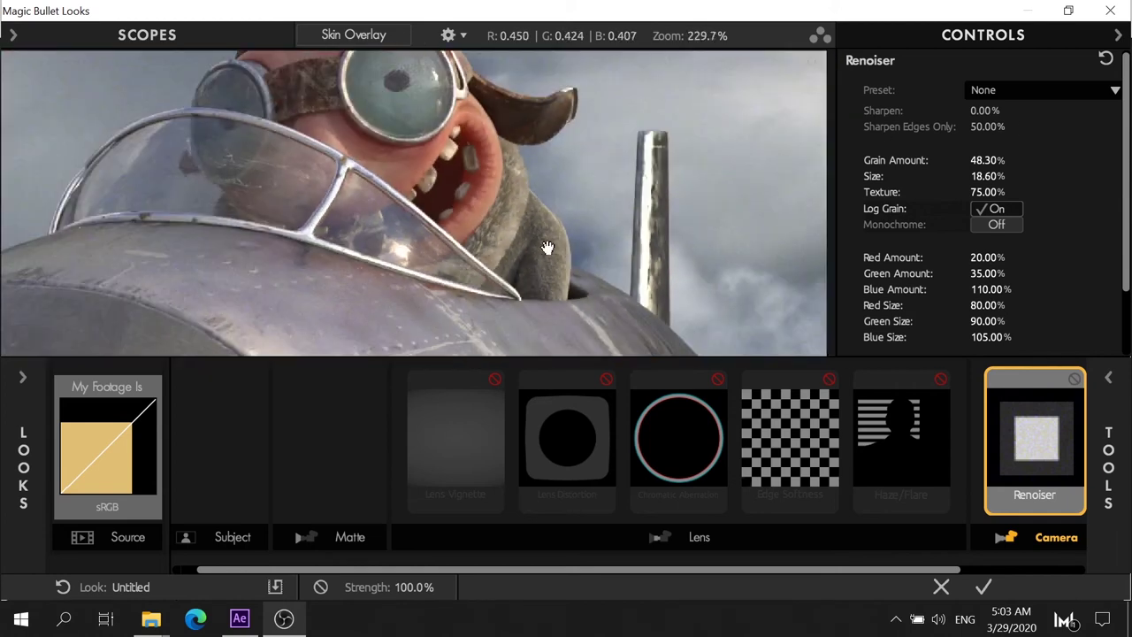
pyautogui.scroll(-3, 553, 245)
pyautogui.scroll(4, 556, 242)
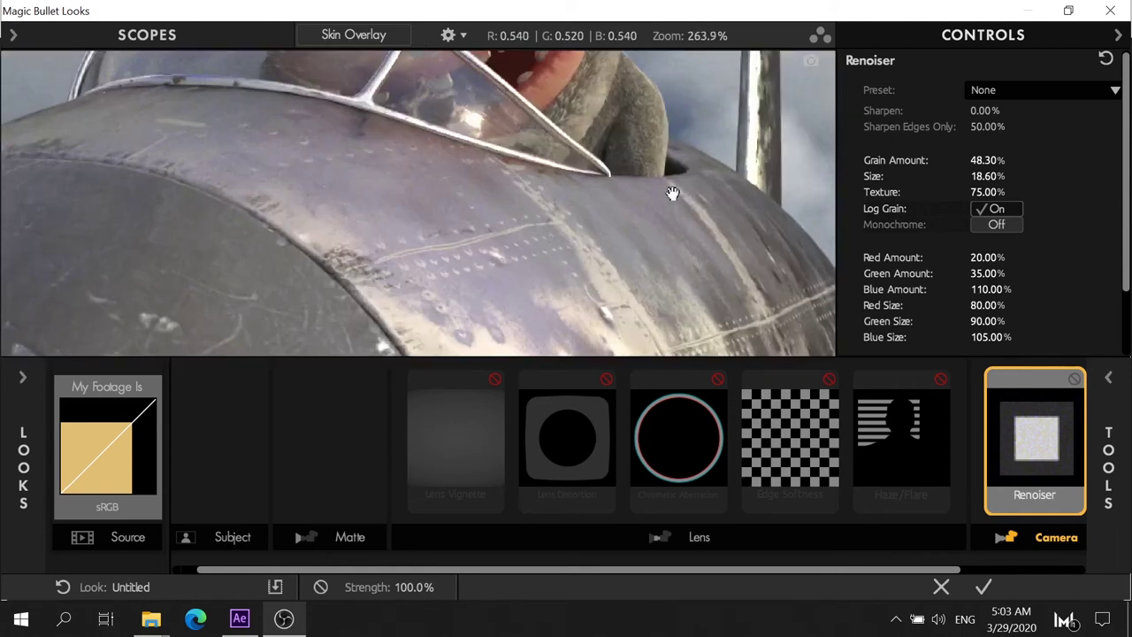
pyautogui.click(1107, 434)
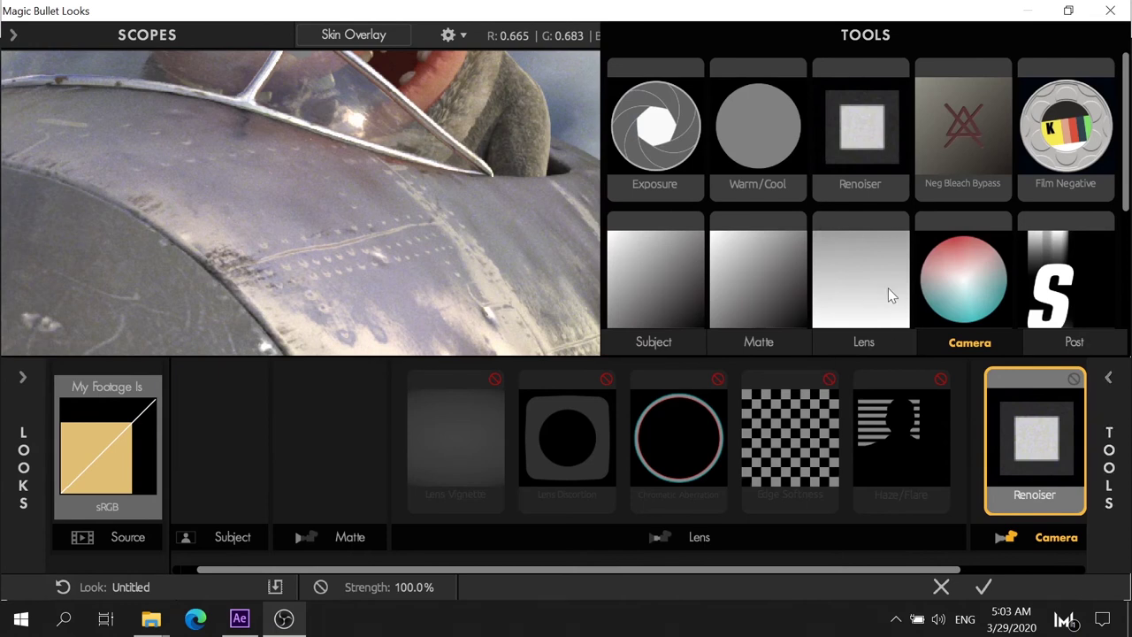
# Try Black & White in the Camera stage, then delete it from the look
pyautogui.moveTo(886, 289)
pyautogui.mouseDown()
pyautogui.moveTo(510, 209)
pyautogui.moveTo(418, 203)
pyautogui.mouseUp()
pyautogui.click(1062, 88)
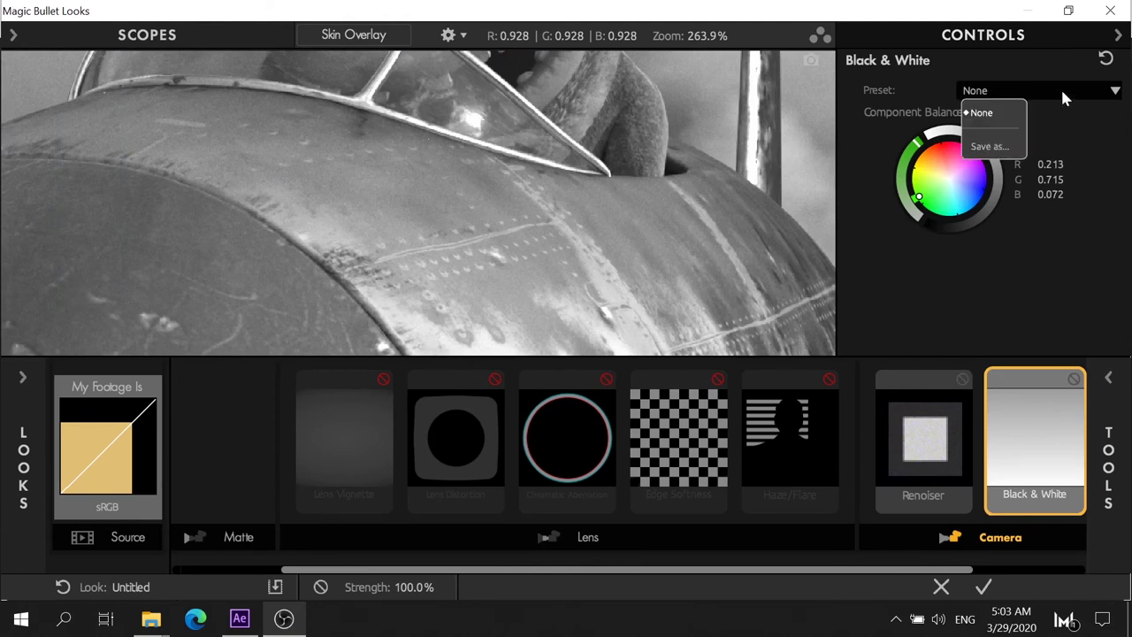
pyautogui.moveTo(1067, 472); pyautogui.dragTo(1055, 425)
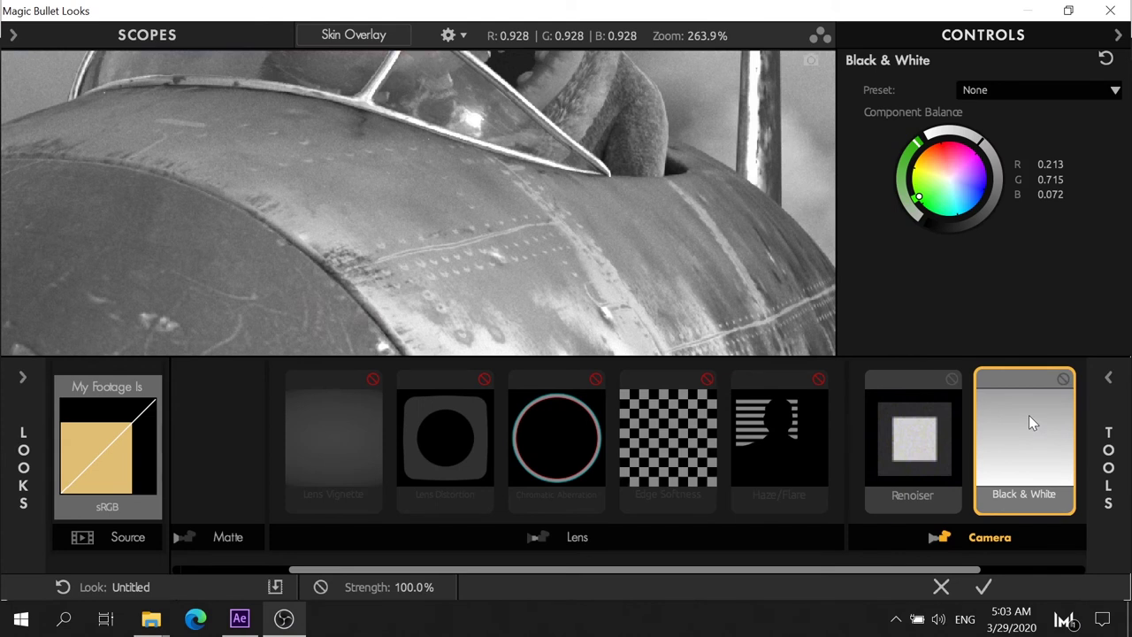
pyautogui.press('Delete')
# Browse the Subject and Matte tool categories and drag Diffusion toward the chain
pyautogui.moveTo(1109, 460)
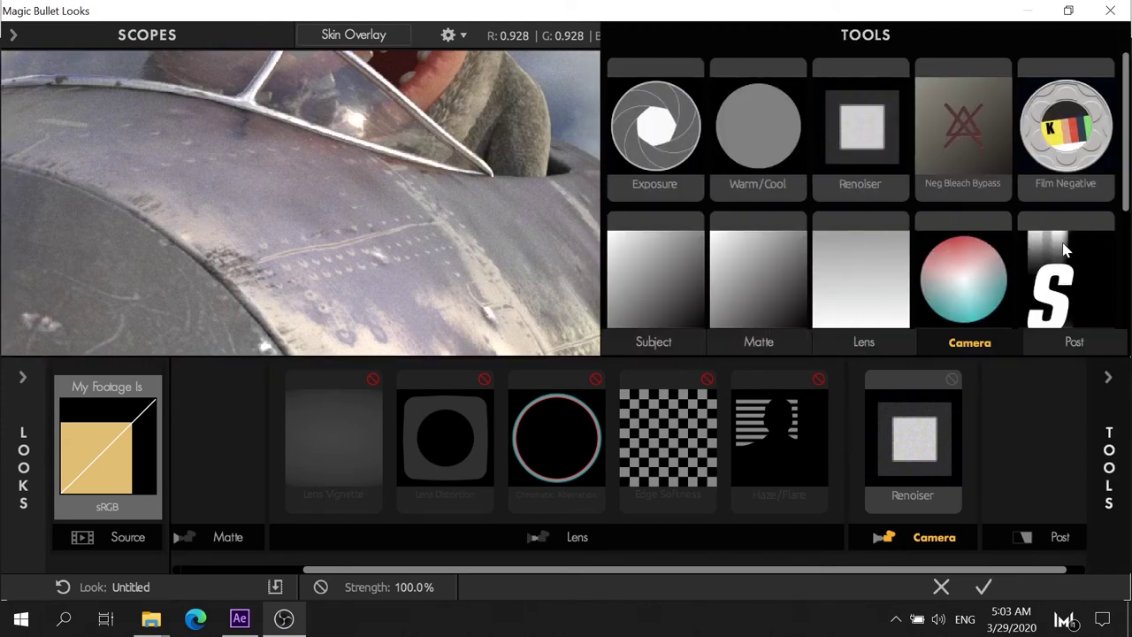
pyautogui.scroll(-2, 1058, 242)
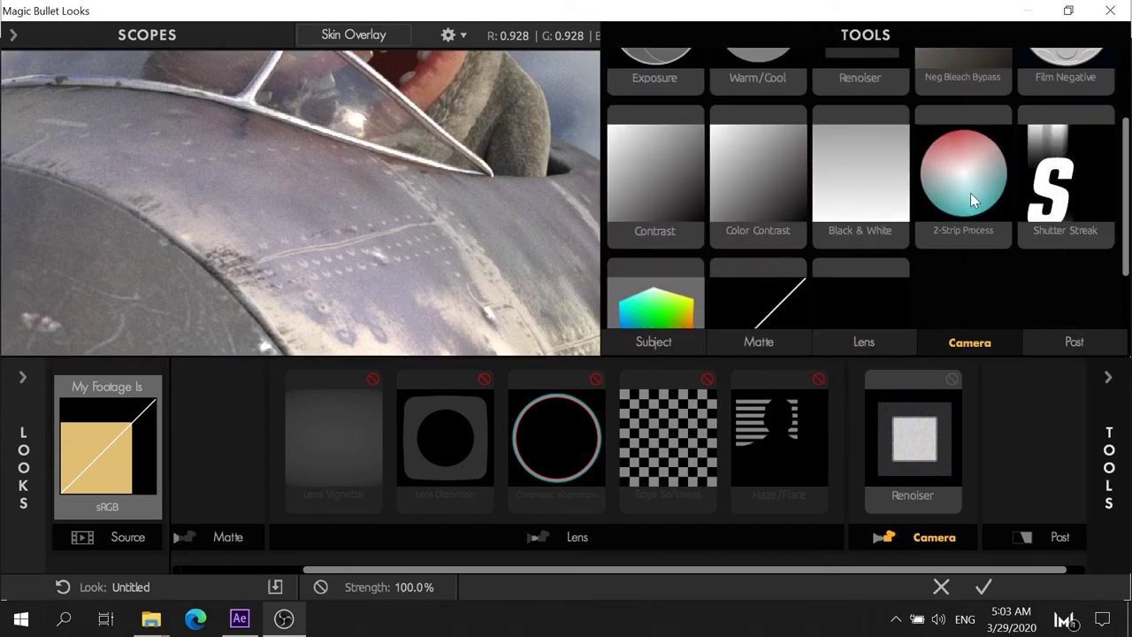
pyautogui.scroll(-1, 971, 193)
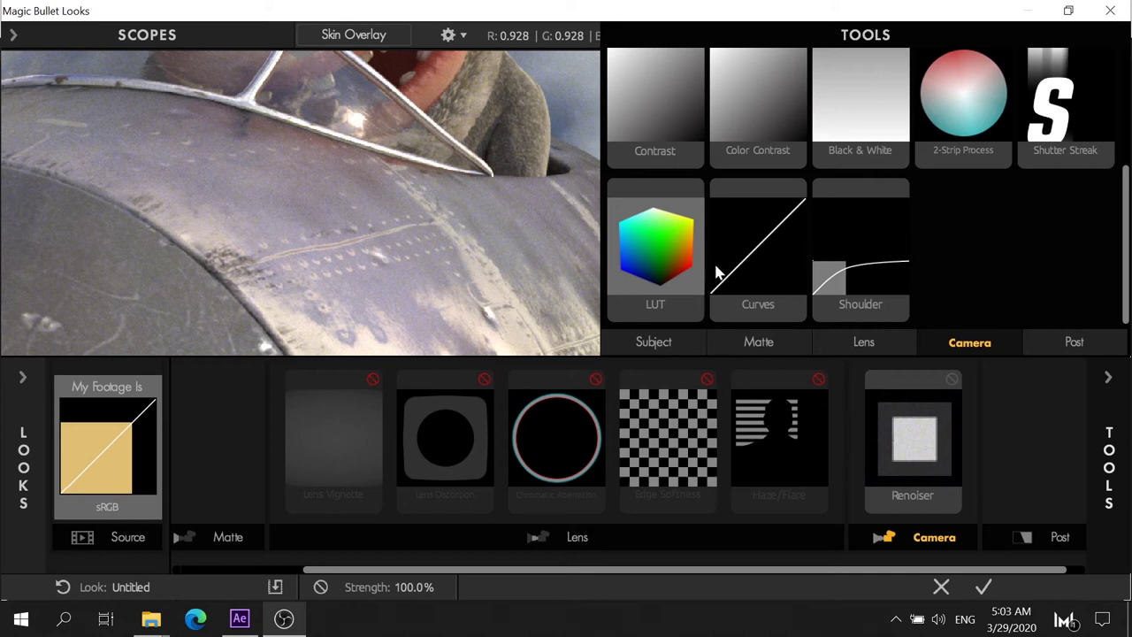
pyautogui.scroll(1, 724, 261)
pyautogui.scroll(1, 728, 252)
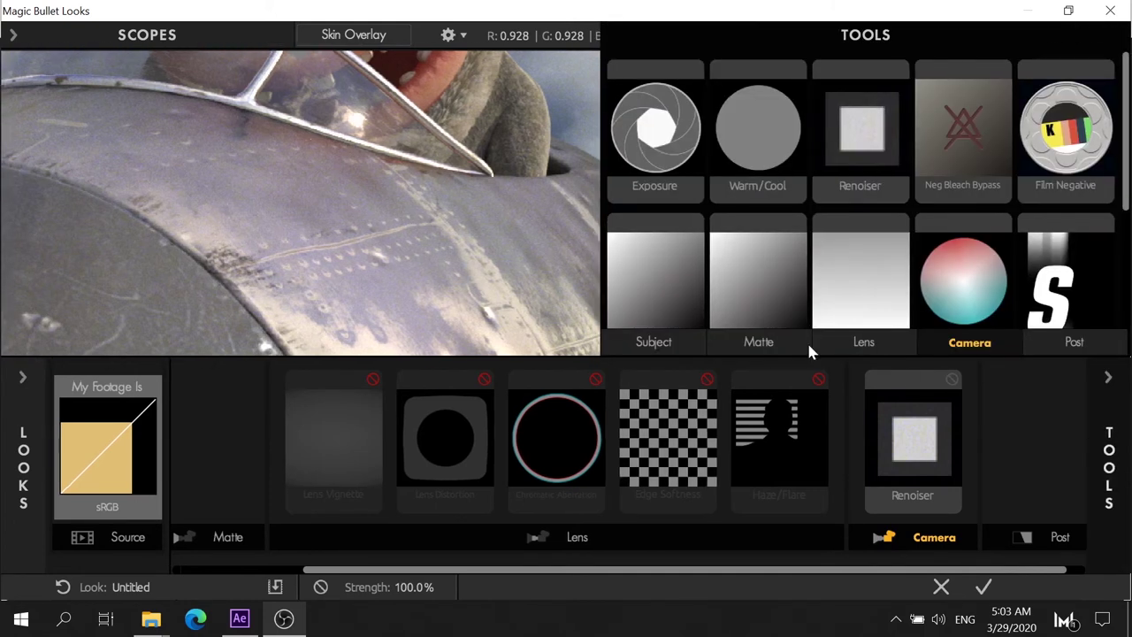
pyautogui.click(648, 343)
pyautogui.scroll(-1, 893, 181)
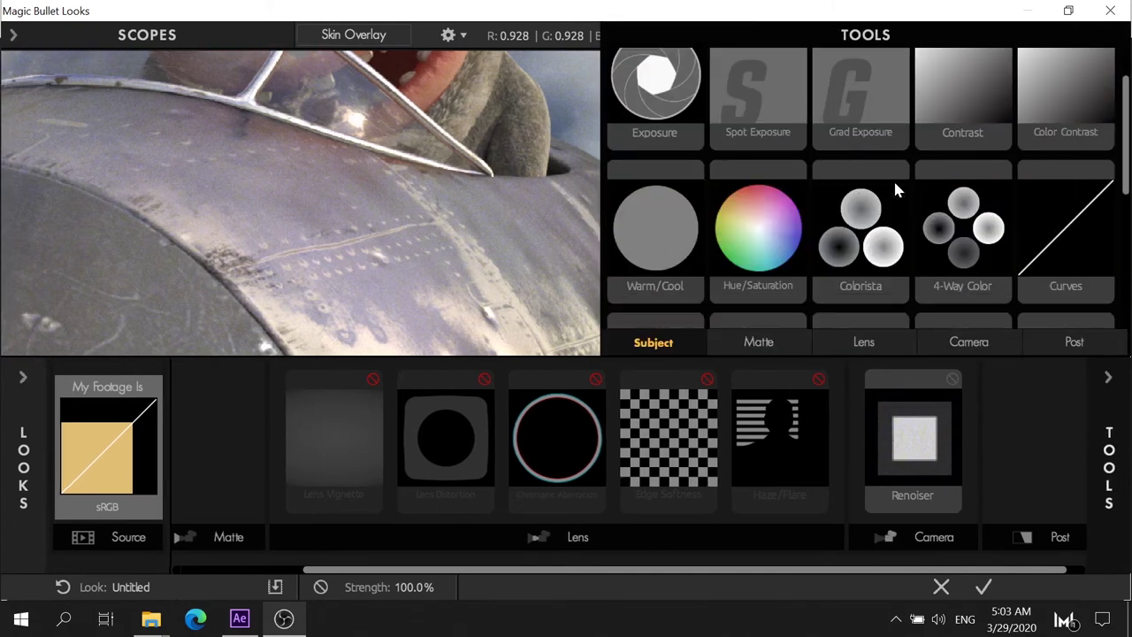
pyautogui.scroll(-1, 761, 298)
pyautogui.scroll(-2, 766, 299)
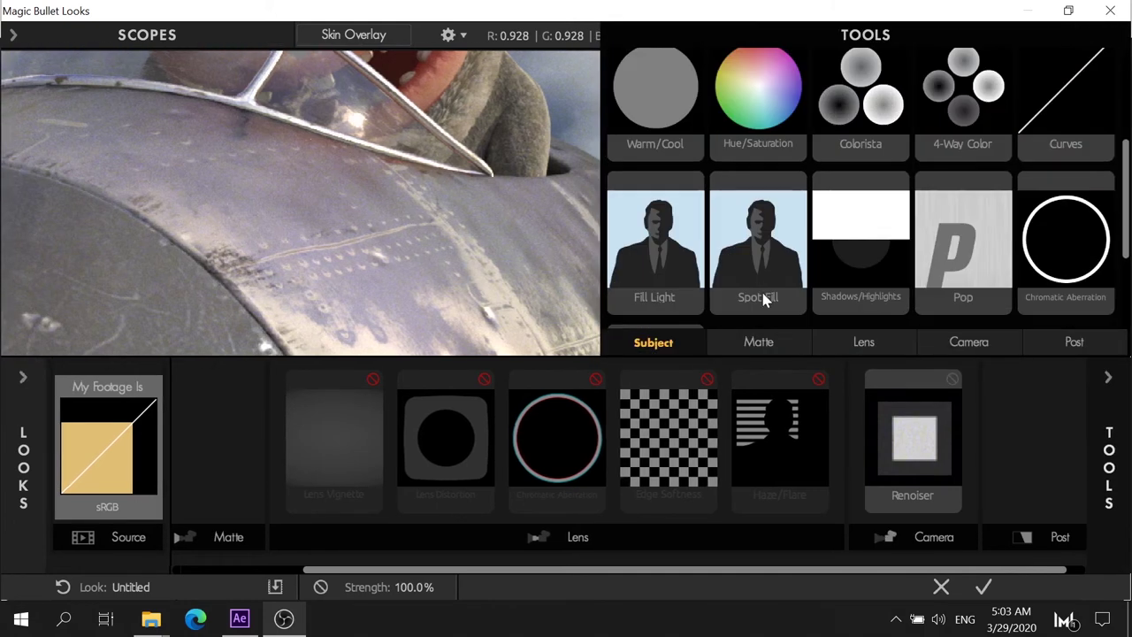
pyautogui.click(758, 347)
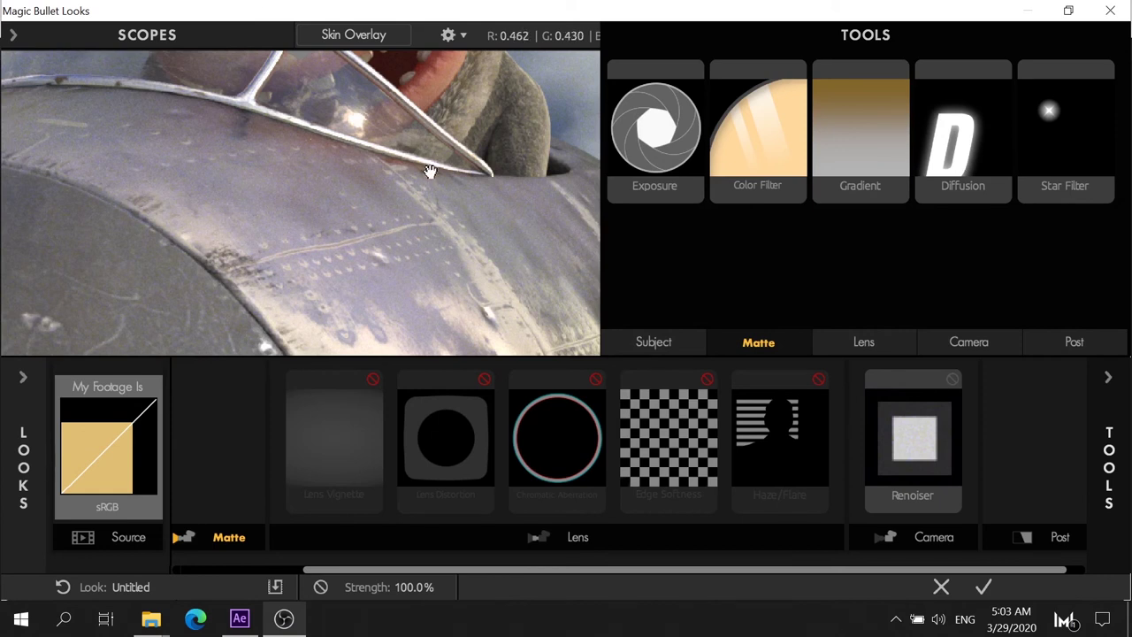
pyautogui.moveTo(955, 146); pyautogui.dragTo(146, 208)
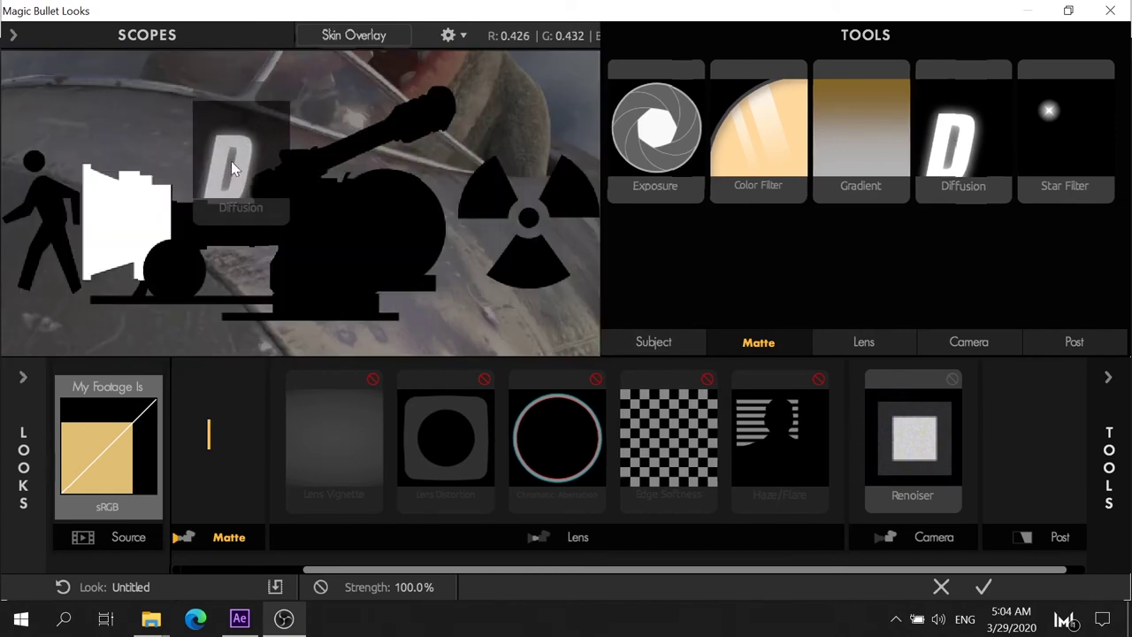
# Drop Diffusion into the Matte stage at default settings and review the Renoiser controls
pyautogui.moveTo(956, 141); pyautogui.dragTo(263, 170)
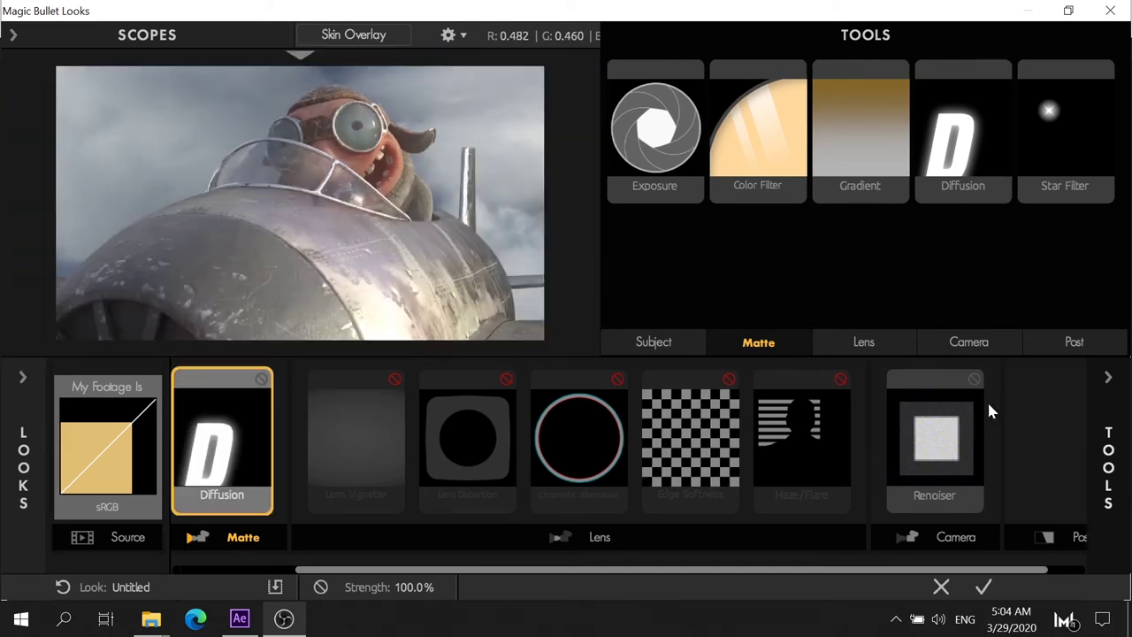
pyautogui.click(976, 380)
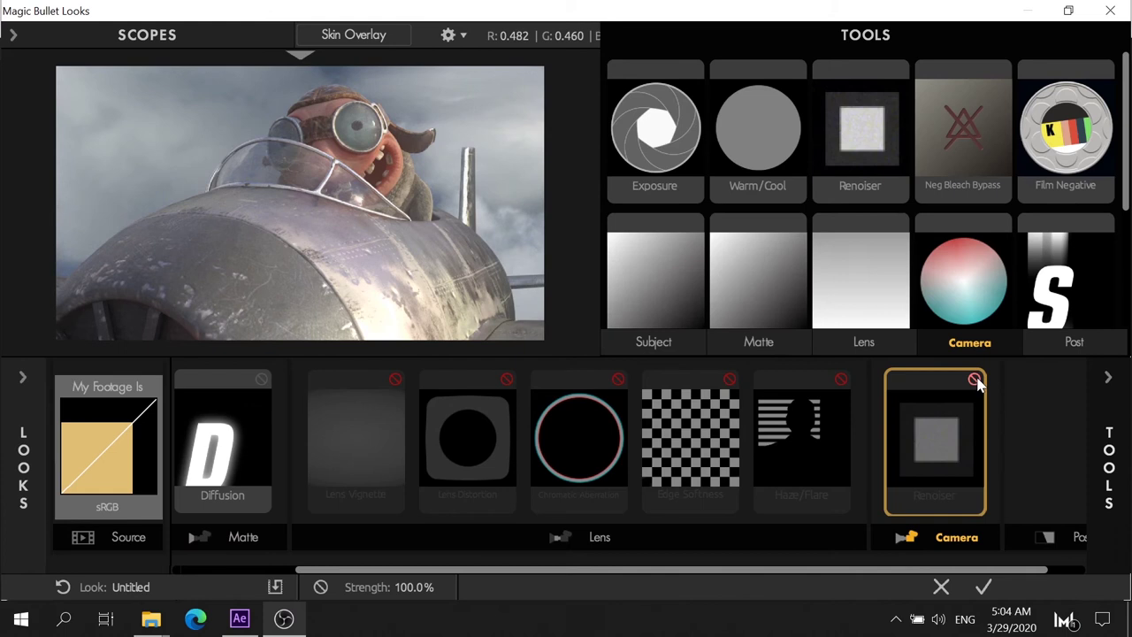
pyautogui.click(1108, 378)
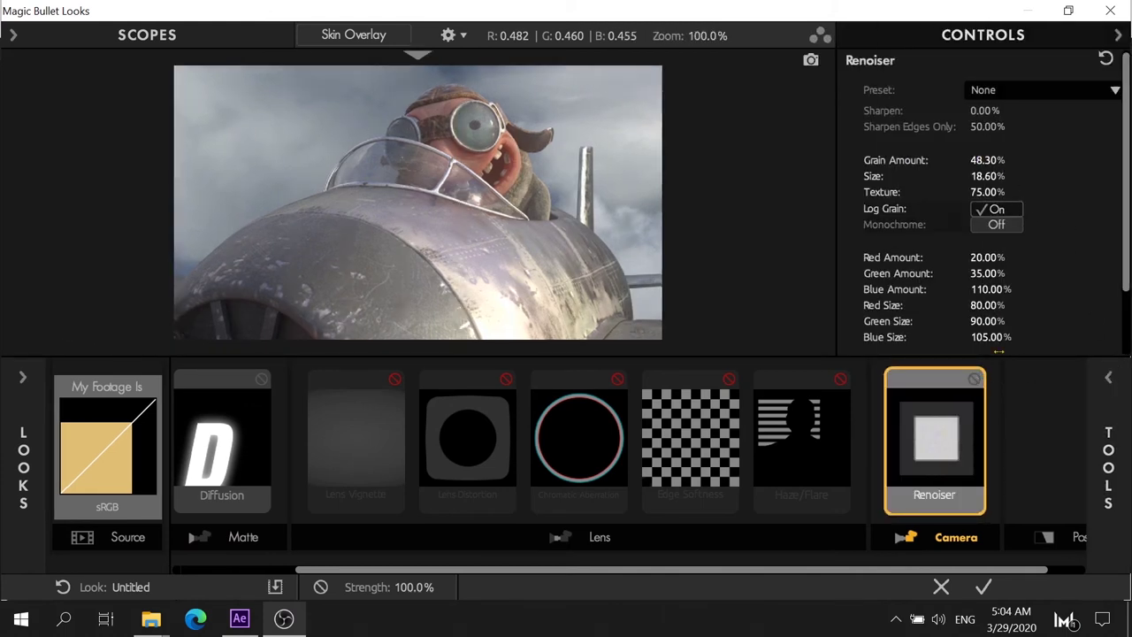
pyautogui.click(1109, 378)
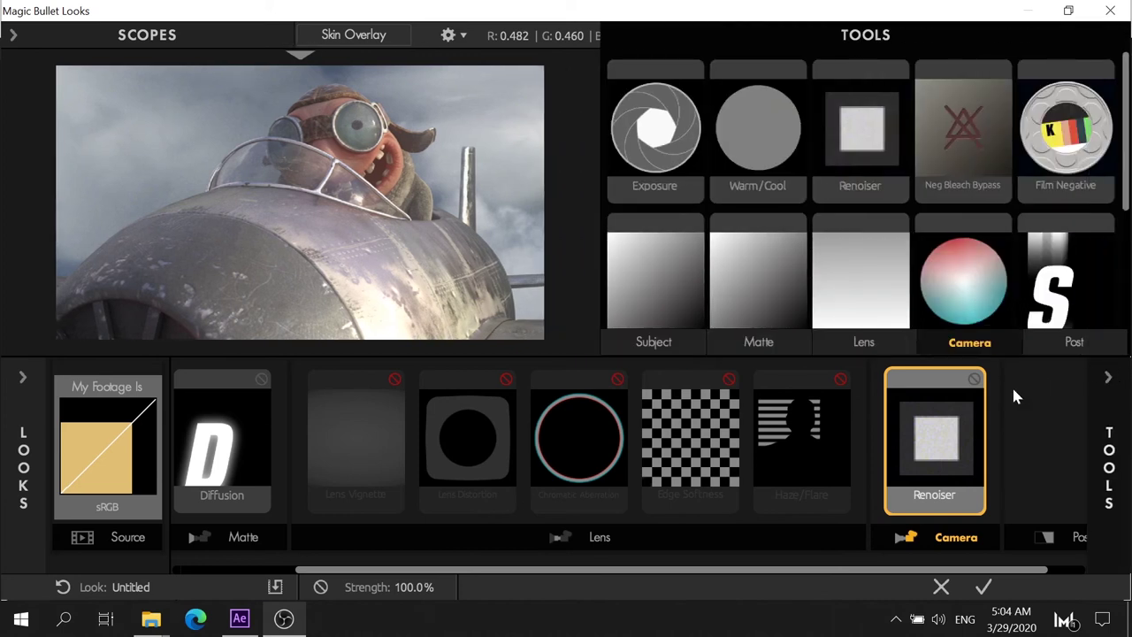
pyautogui.click(247, 428)
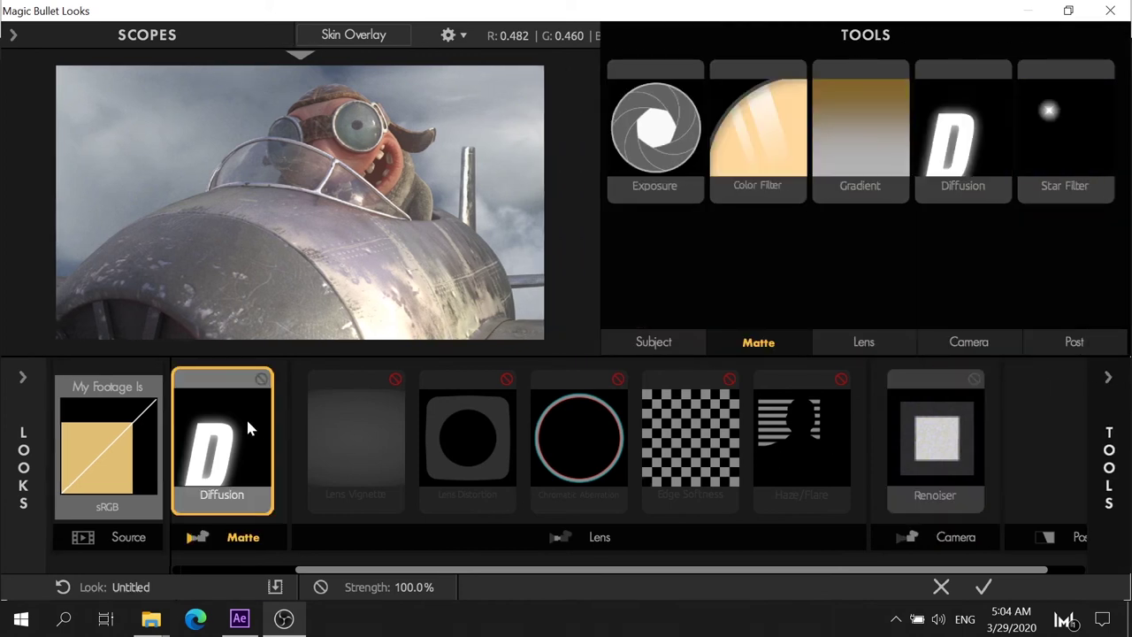
# Switch off the Renoiser grain and select Diffusion for editing
pyautogui.click(981, 381)
pyautogui.click(974, 378)
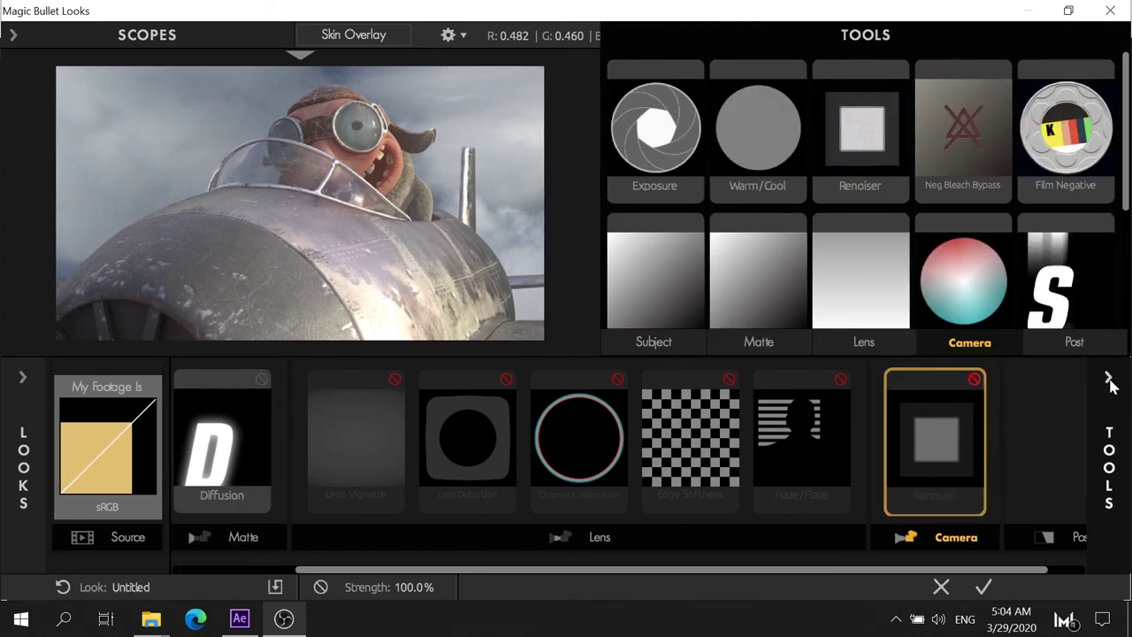
pyautogui.click(1108, 378)
pyautogui.click(228, 444)
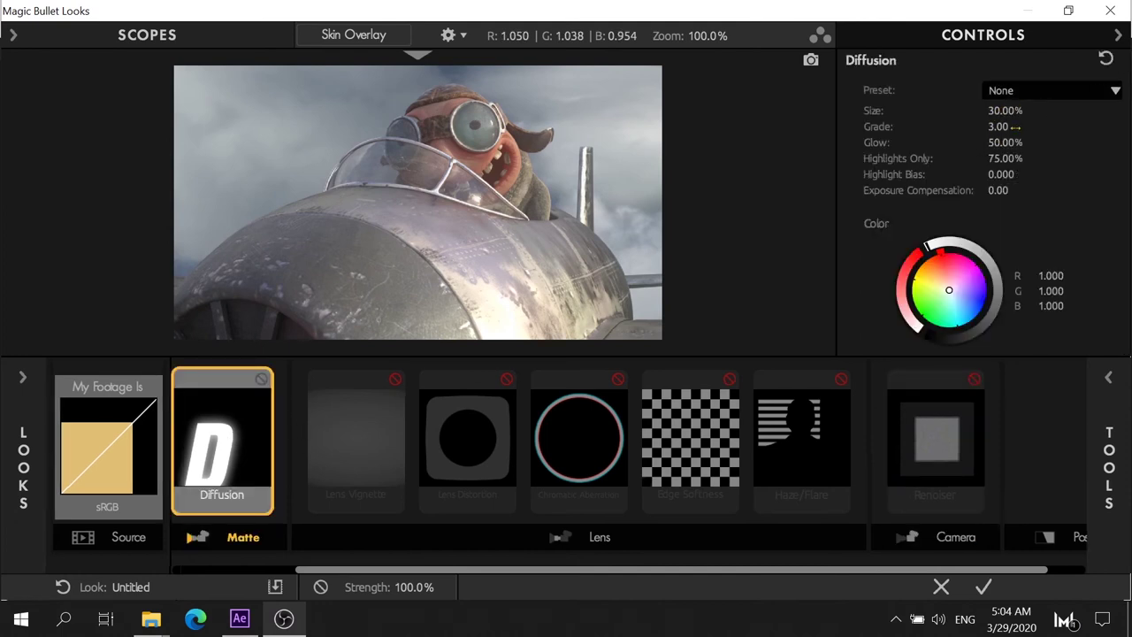
# Compare the image with Diffusion on and off, zoomed into the plane's lower body
pyautogui.click(261, 380)
pyautogui.click(261, 380)
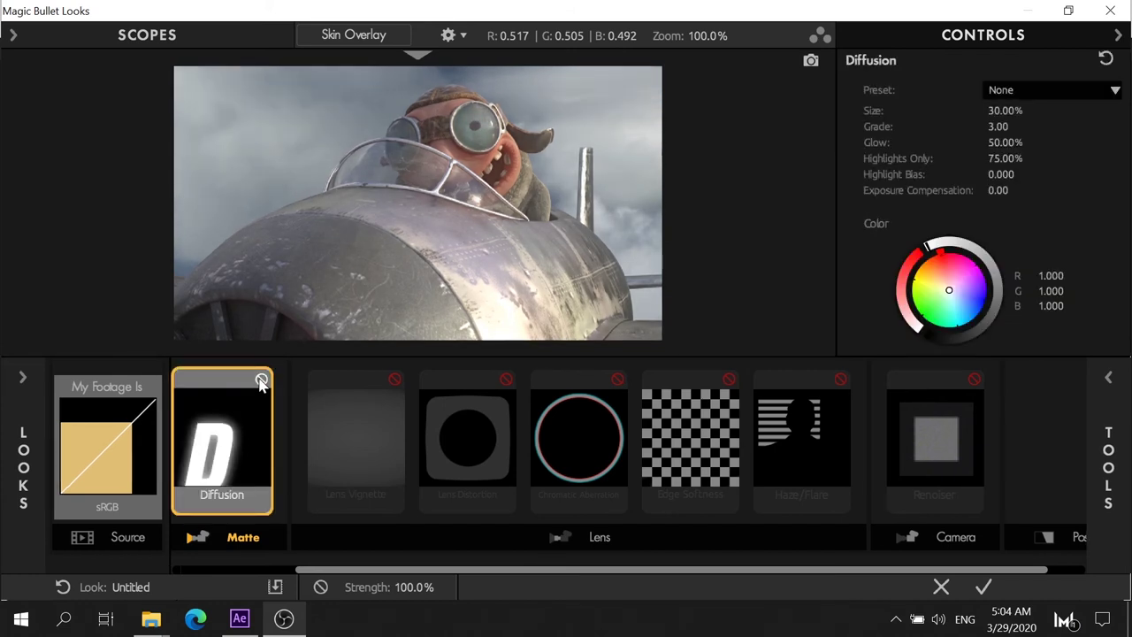
pyautogui.scroll(1, 492, 191)
pyautogui.moveTo(480, 263); pyautogui.dragTo(316, 109)
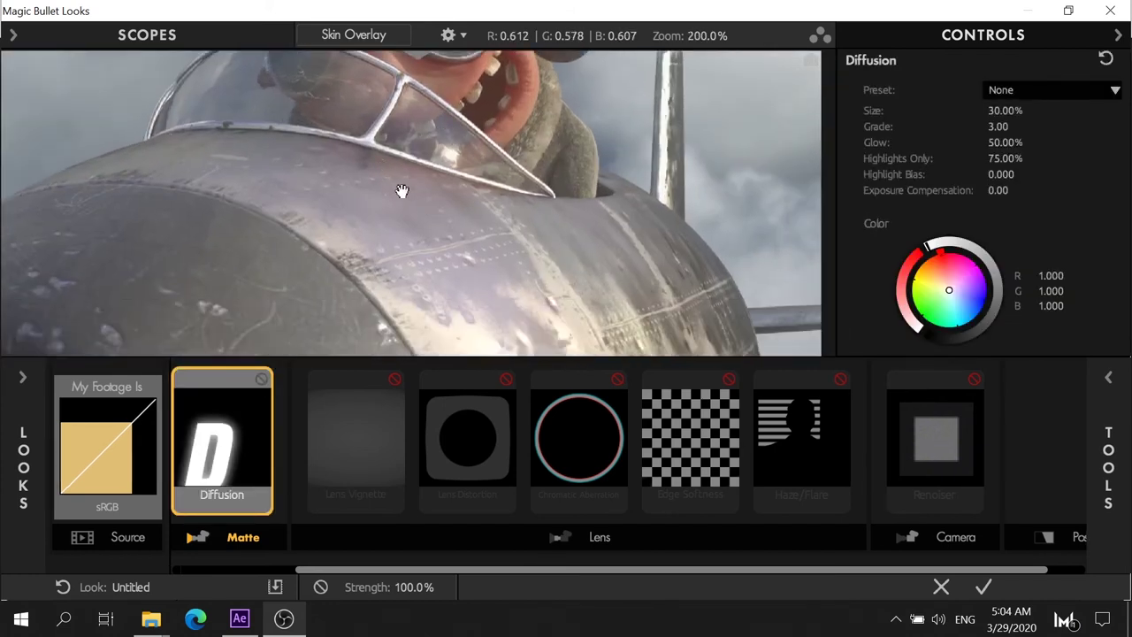
pyautogui.scroll(1, 484, 289)
pyautogui.scroll(1, 485, 289)
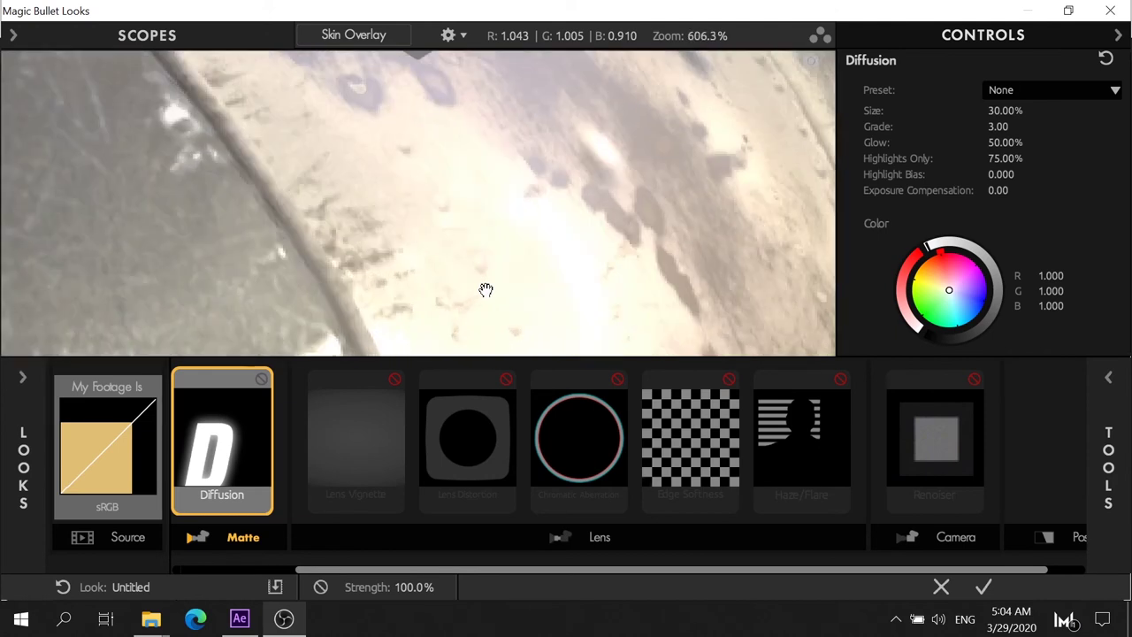
pyautogui.click(263, 381)
pyautogui.click(264, 381)
pyautogui.click(262, 380)
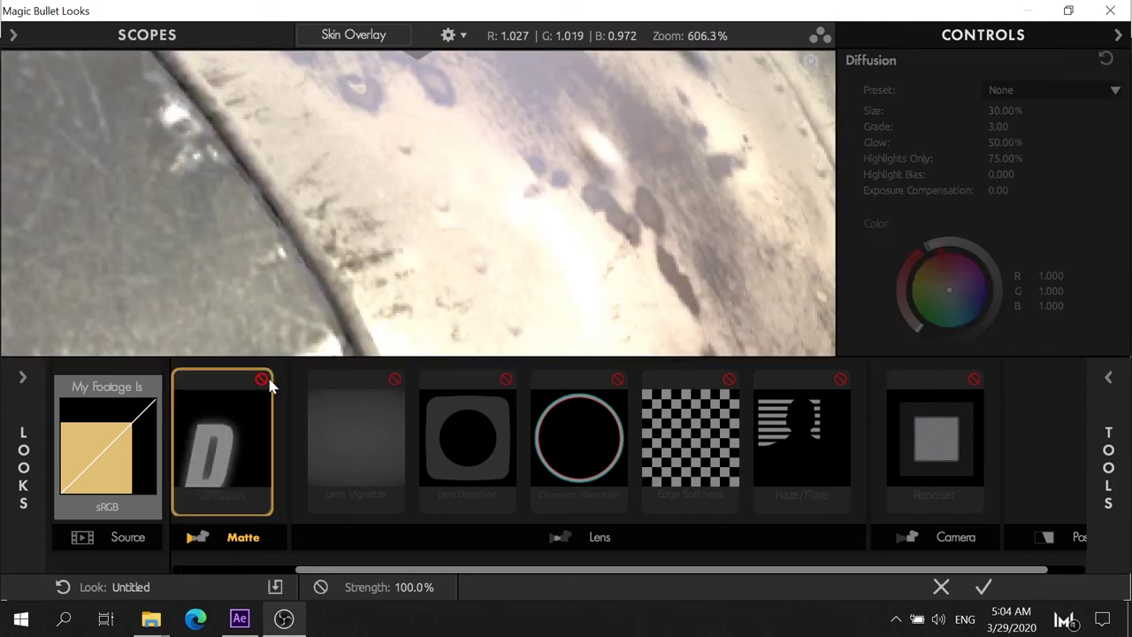
pyautogui.click(263, 380)
pyautogui.scroll(-1, 518, 184)
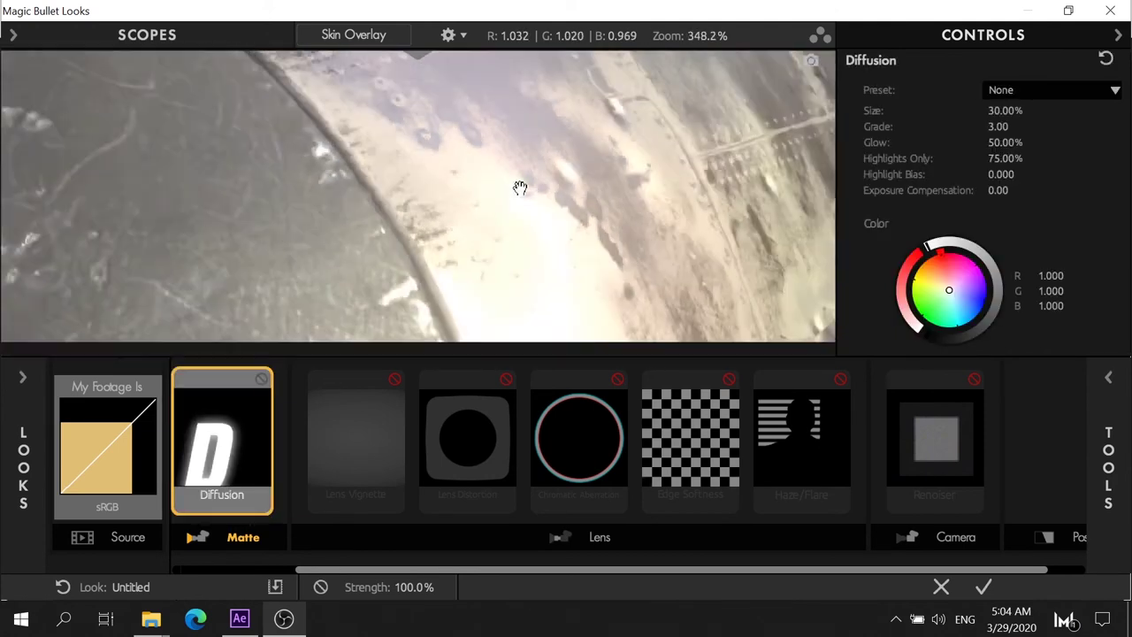
pyautogui.scroll(-2, 522, 197)
pyautogui.scroll(1, 526, 207)
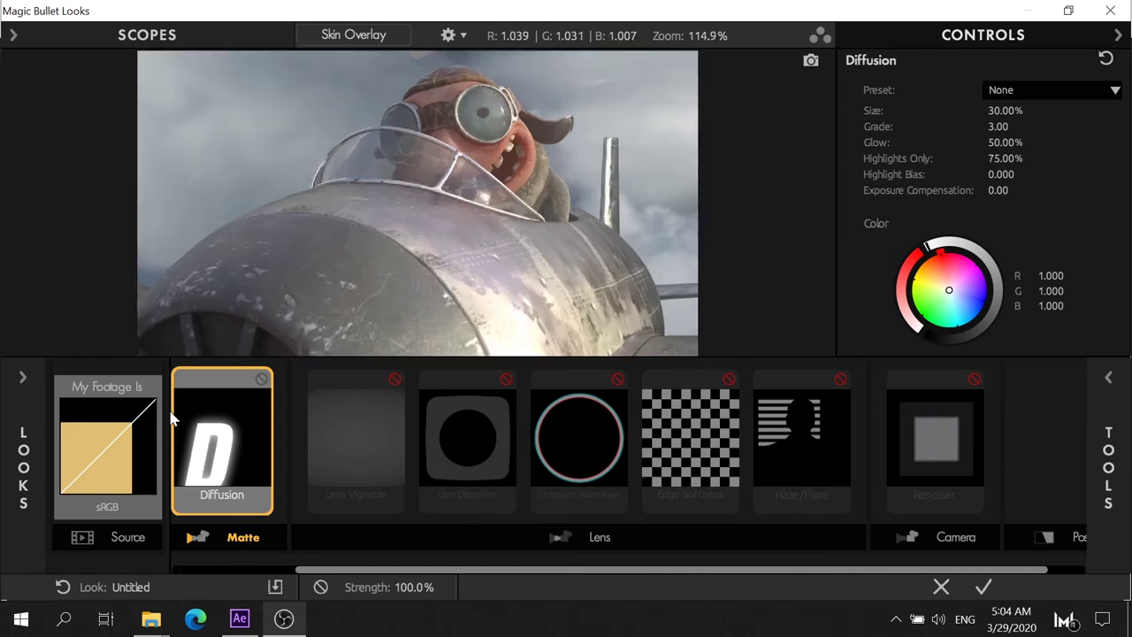
pyautogui.click(261, 381)
pyautogui.click(261, 381)
pyautogui.click(261, 380)
pyautogui.click(261, 381)
# Lower Diffusion Size to 3.11%, comparing the result with Diffusion on and off
pyautogui.moveTo(1005, 110); pyautogui.dragTo(973, 111)
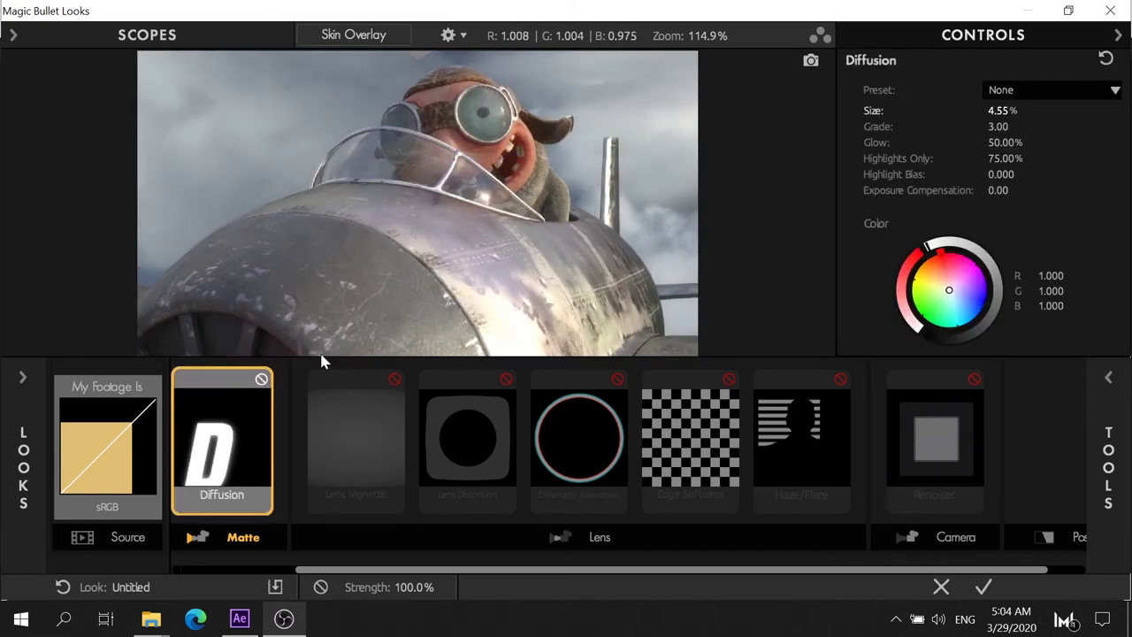
pyautogui.moveTo(989, 115); pyautogui.dragTo(964, 115)
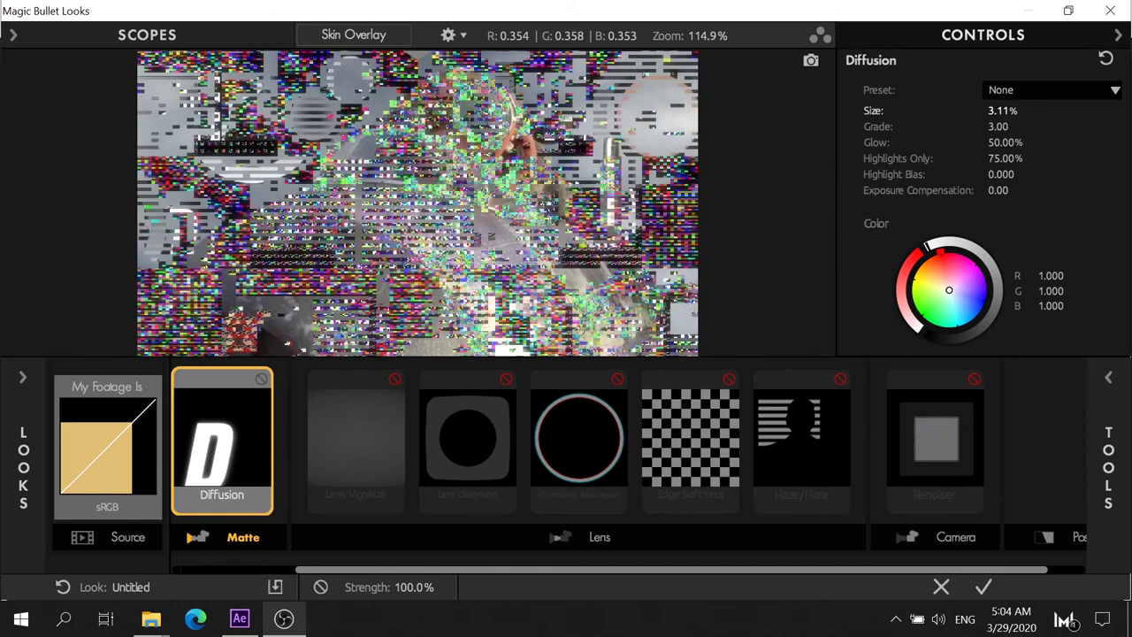
pyautogui.click(261, 380)
pyautogui.click(261, 380)
pyautogui.click(261, 379)
pyautogui.click(261, 379)
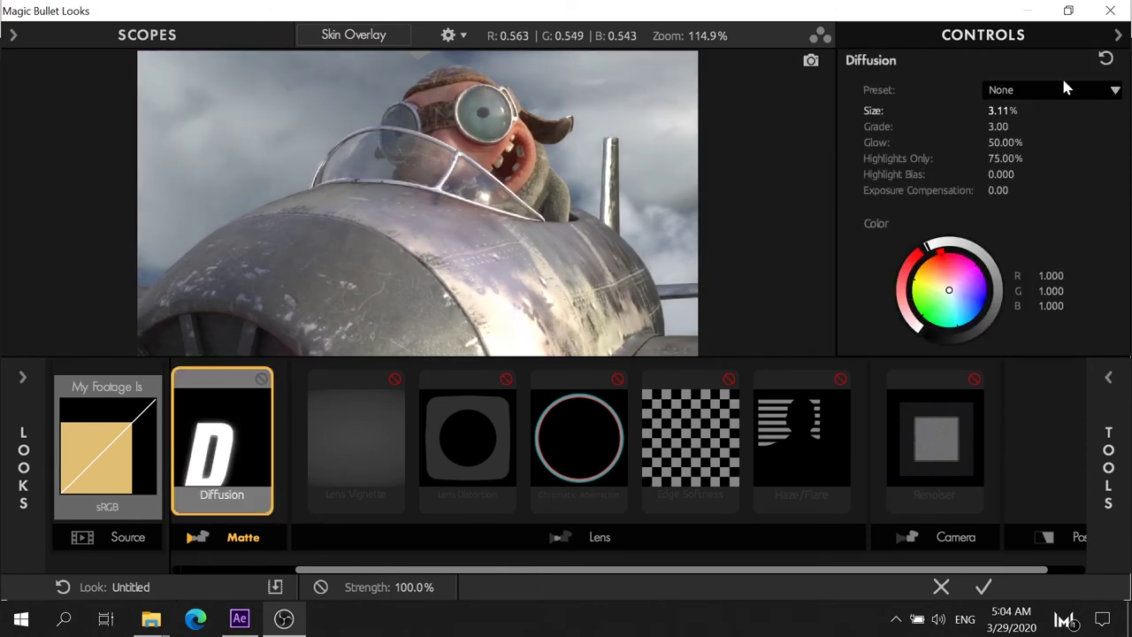
# Lower Diffusion Glow to 25.50% and confirm the effect stays active
pyautogui.moveTo(1006, 143); pyautogui.dragTo(991, 142)
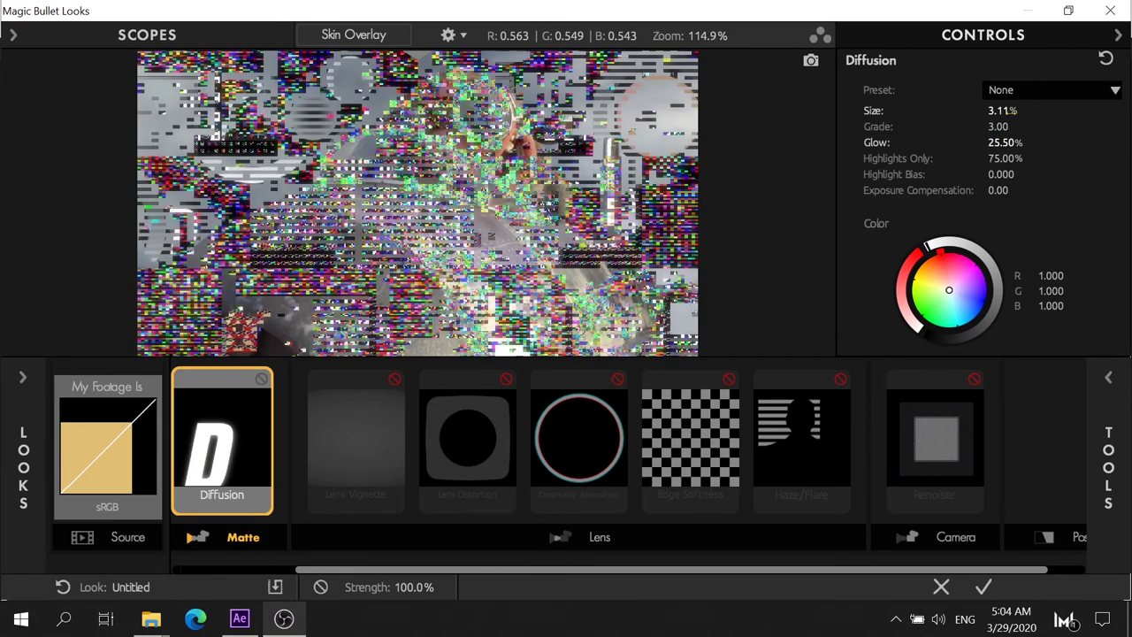
pyautogui.click(261, 380)
pyautogui.click(261, 379)
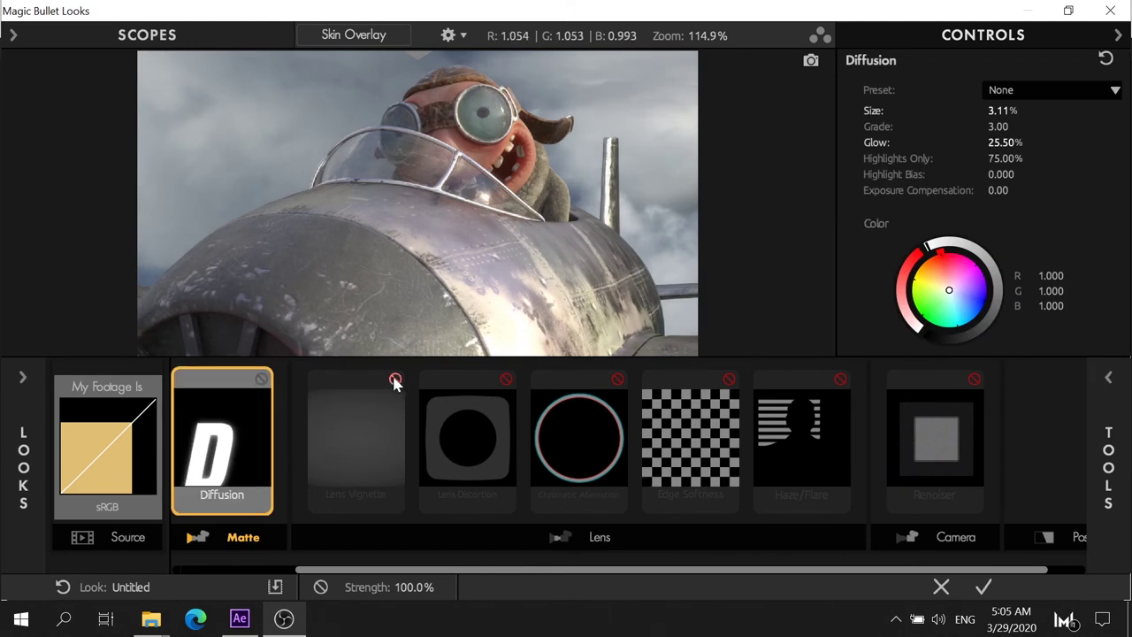
# Re-enable Lens Vignette, Lens Distortion, Chromatic Aberration, Edge Softness, Haze/Flare and the Renoiser grain
pyautogui.click(396, 379)
pyautogui.click(507, 380)
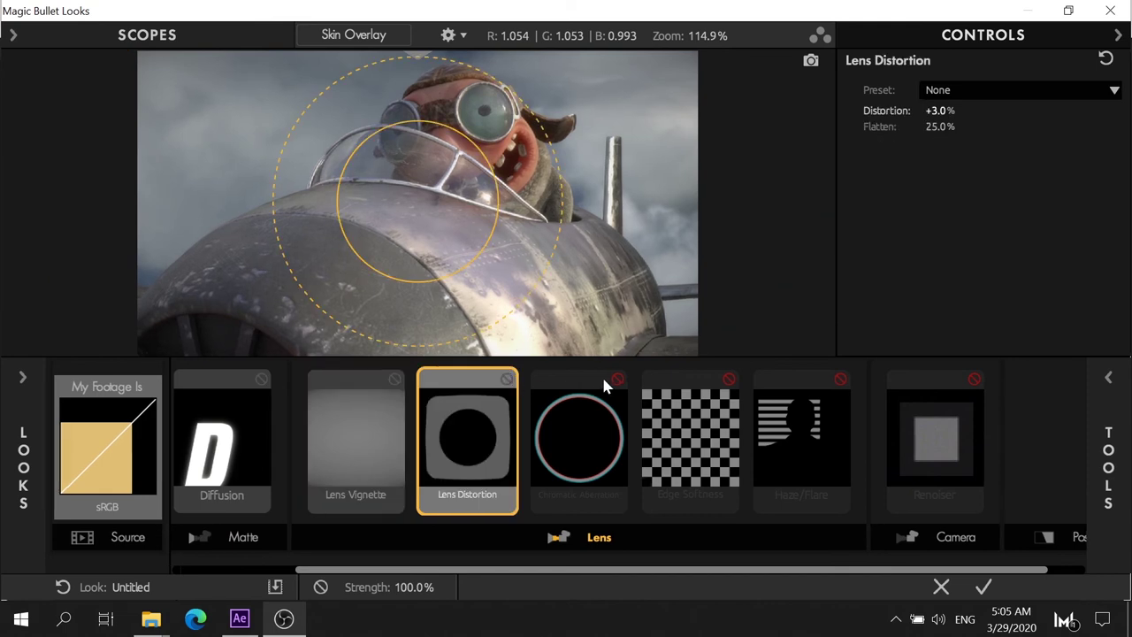
pyautogui.click(618, 380)
pyautogui.click(729, 380)
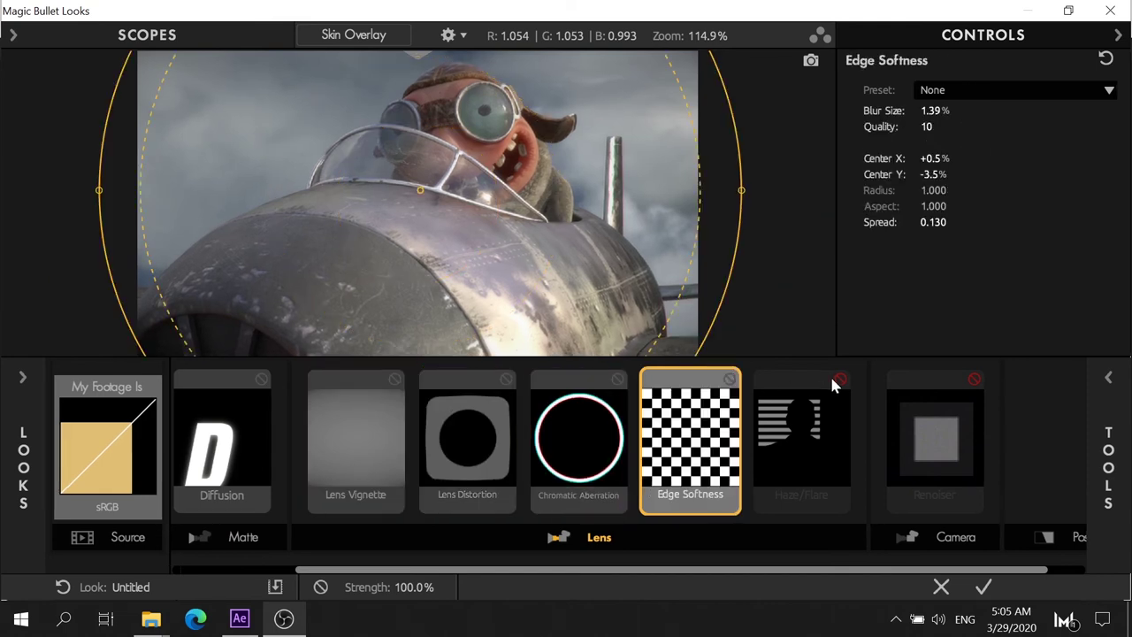
pyautogui.click(840, 379)
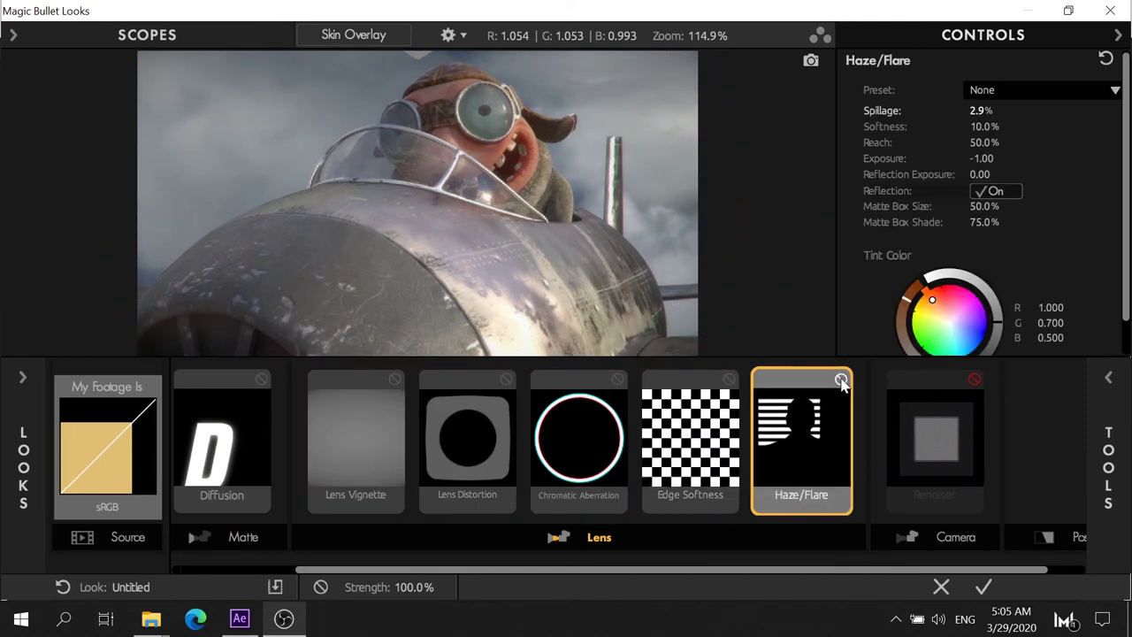
pyautogui.click(974, 380)
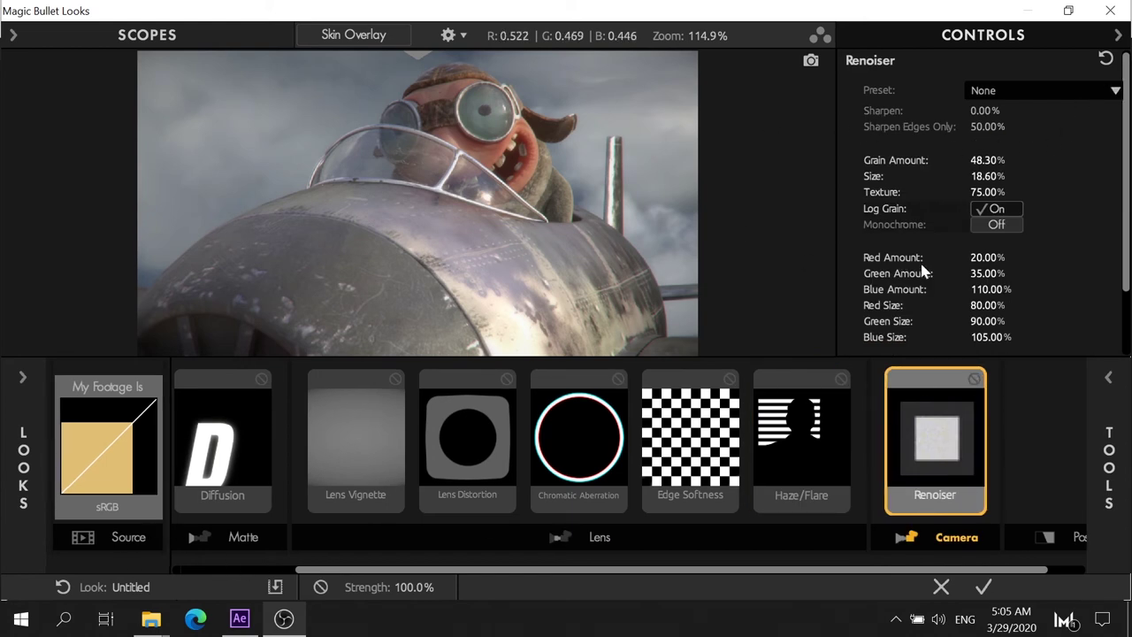
pyautogui.hscroll(1, 451, 457)
pyautogui.hscroll(-2, 341, 487)
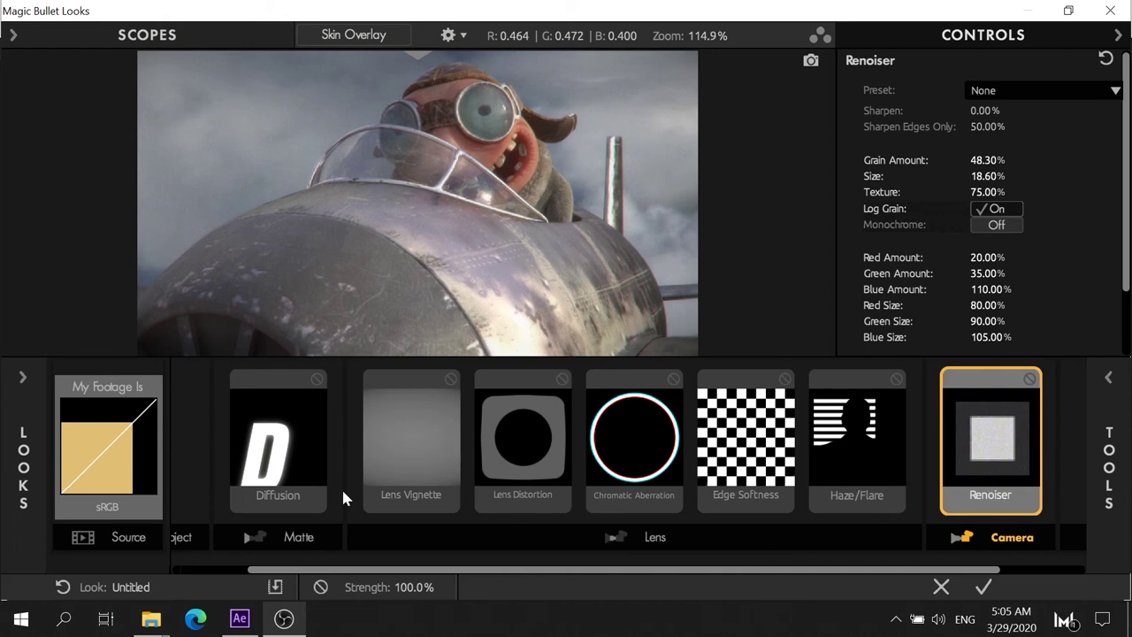
# Toggle the global look bypass to compare the original shot against the graded one
pyautogui.click(321, 589)
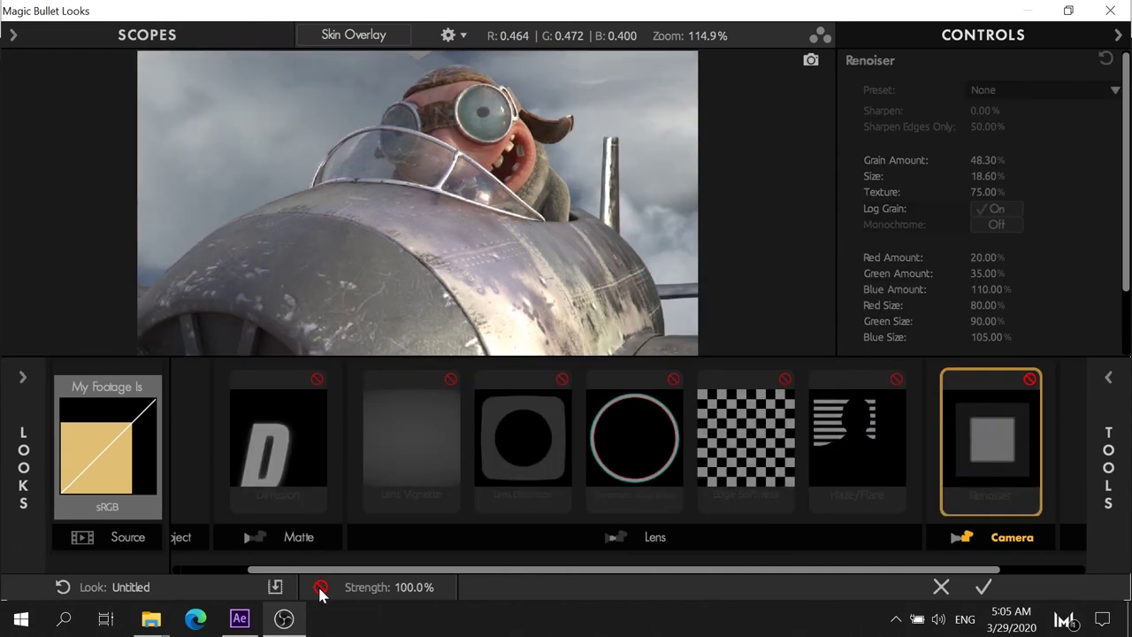
pyautogui.scroll(2, 494, 146)
pyautogui.scroll(2, 495, 146)
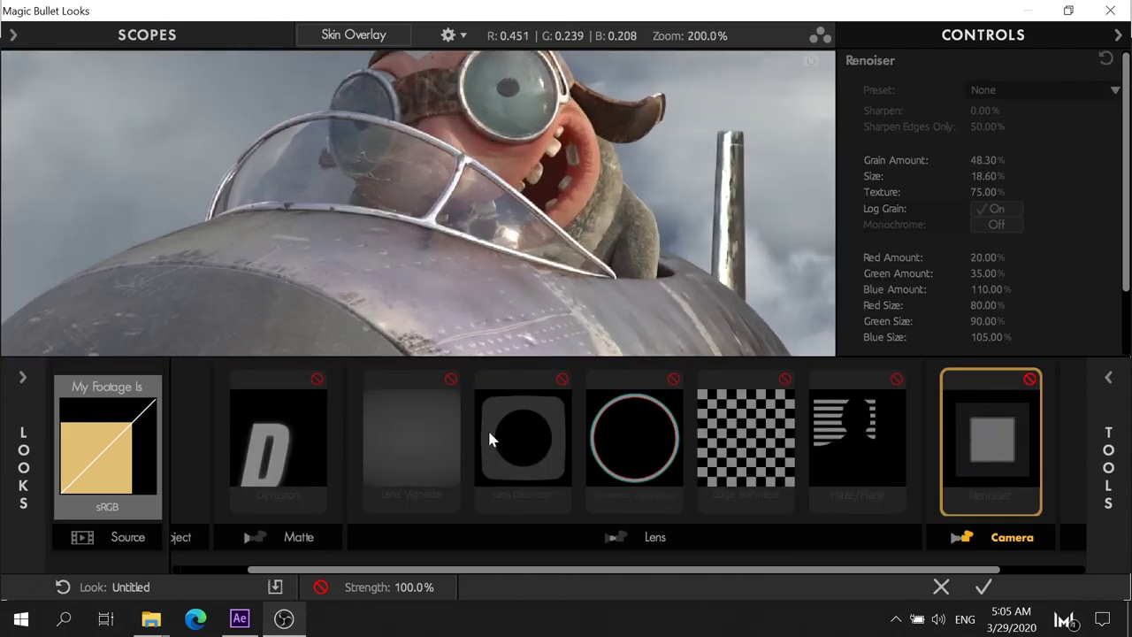
pyautogui.click(321, 588)
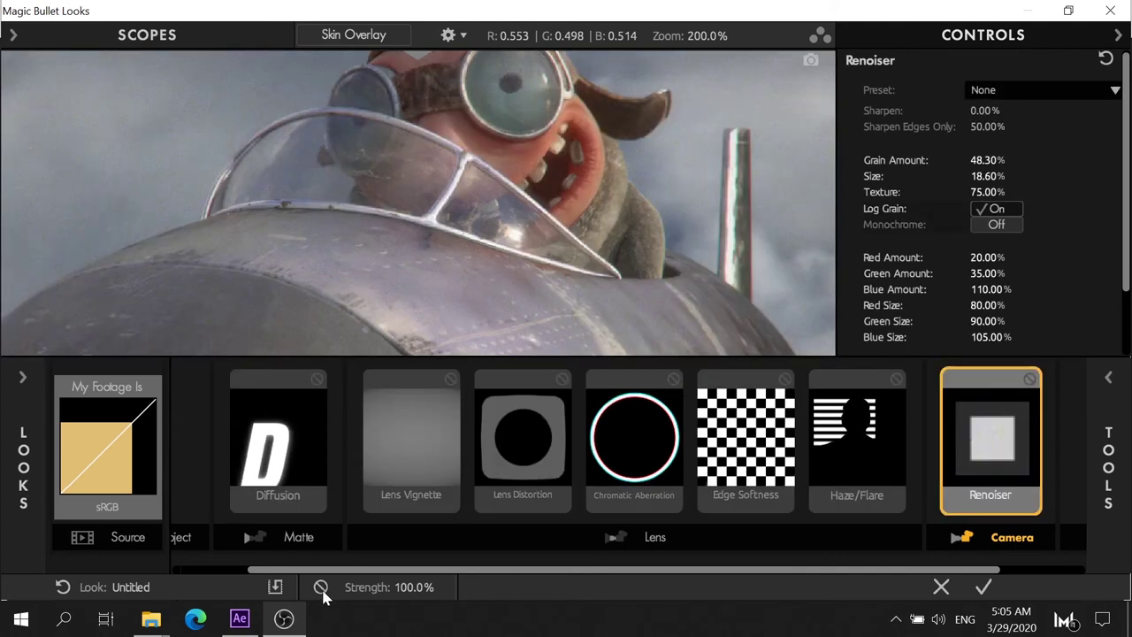
pyautogui.click(322, 592)
pyautogui.click(323, 592)
pyautogui.scroll(-3, 504, 234)
pyautogui.scroll(-2, 504, 233)
pyautogui.scroll(1, 504, 268)
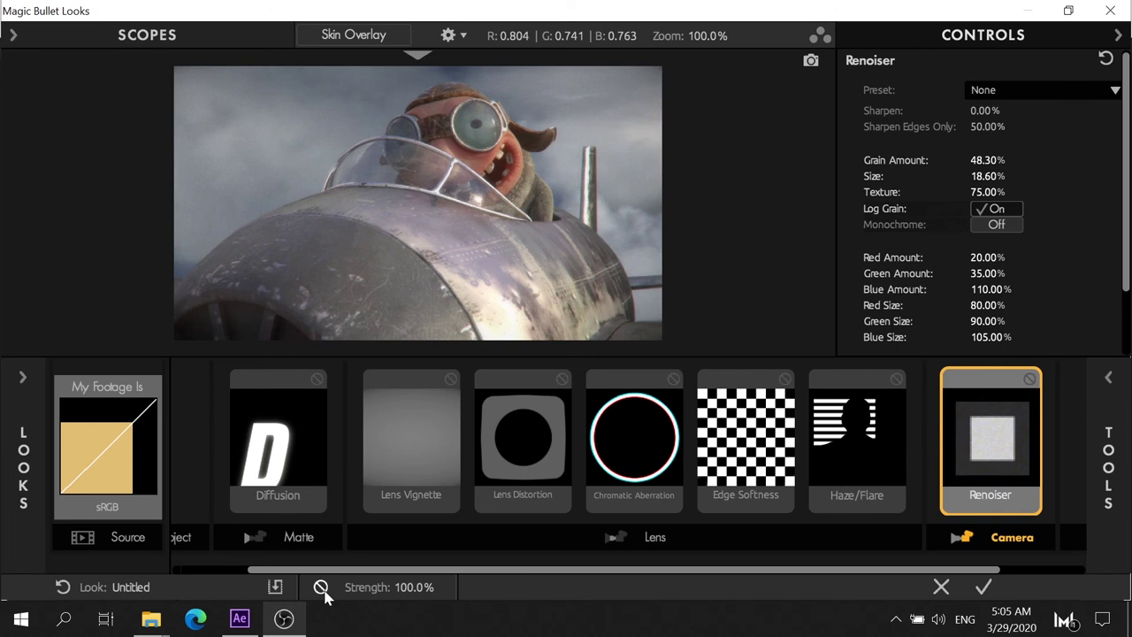
# Compare once more, leave all effects active, and bring up the Haze/Flare settings
pyautogui.click(321, 588)
pyautogui.click(321, 587)
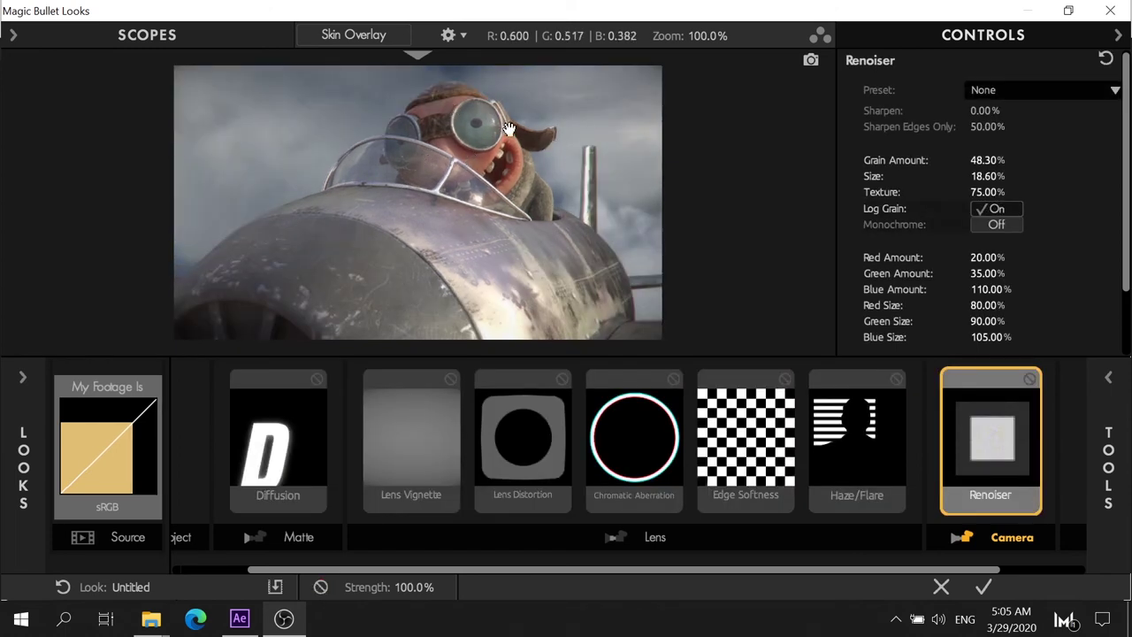
pyautogui.scroll(3, 509, 129)
pyautogui.scroll(2, 507, 124)
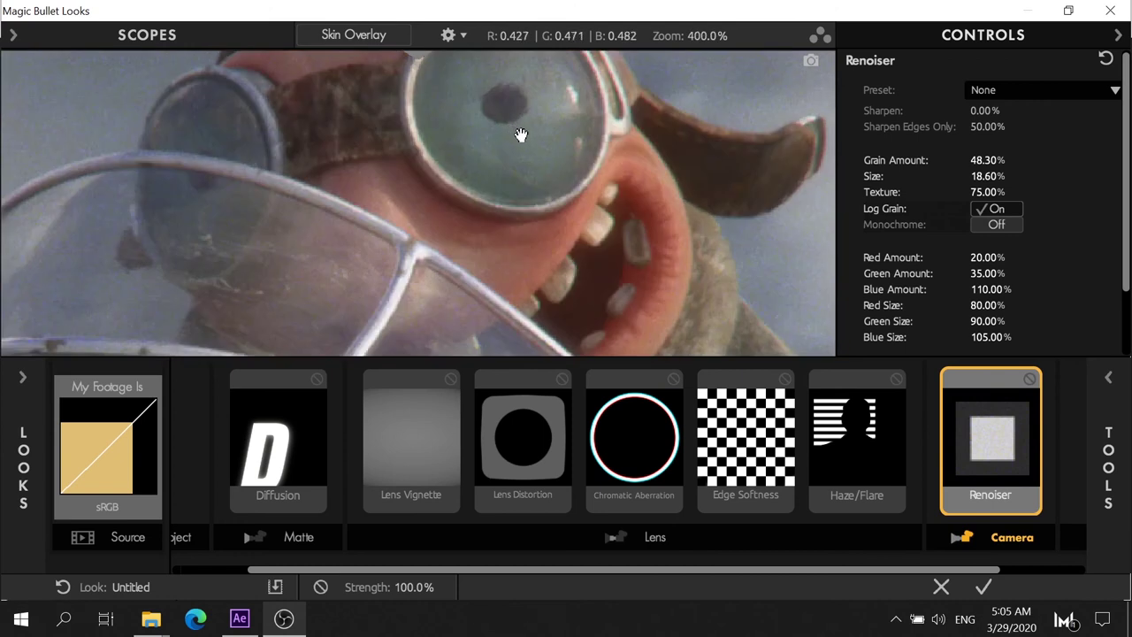
pyautogui.scroll(-2, 507, 123)
pyautogui.click(836, 454)
# Try the Super 8 preset on the Renoiser grain
pyautogui.click(991, 443)
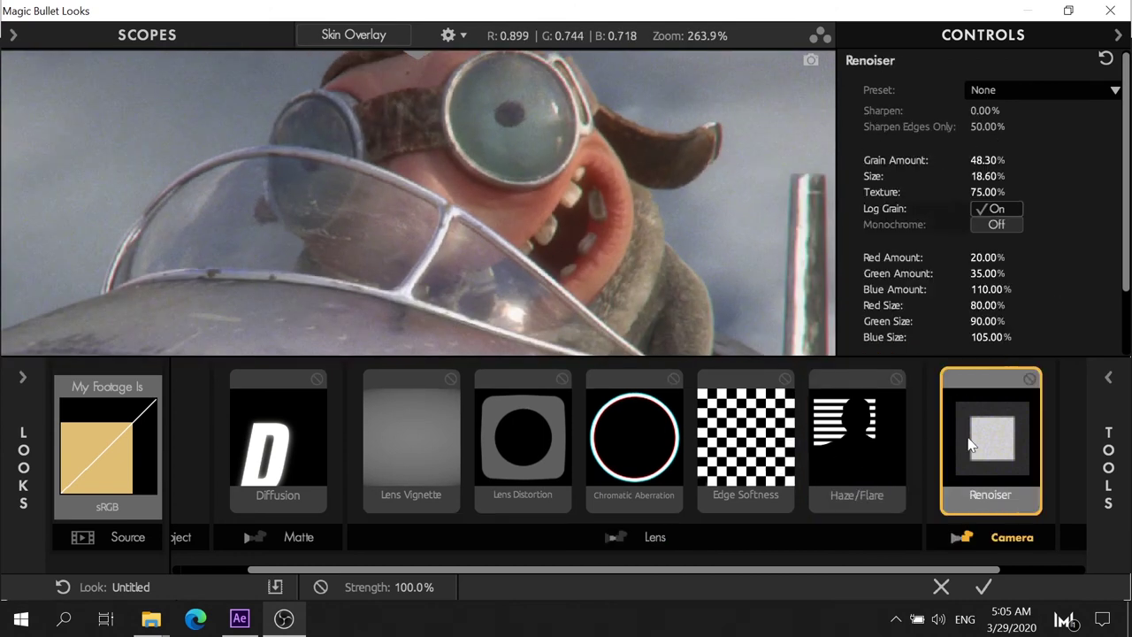
pyautogui.click(1076, 91)
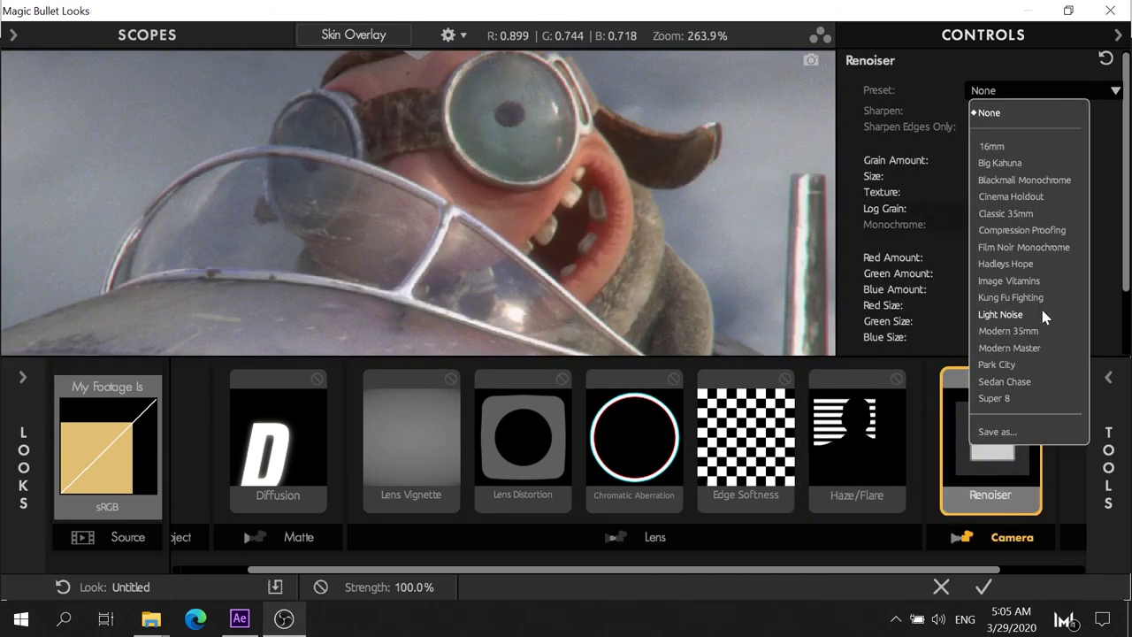
pyautogui.click(1017, 400)
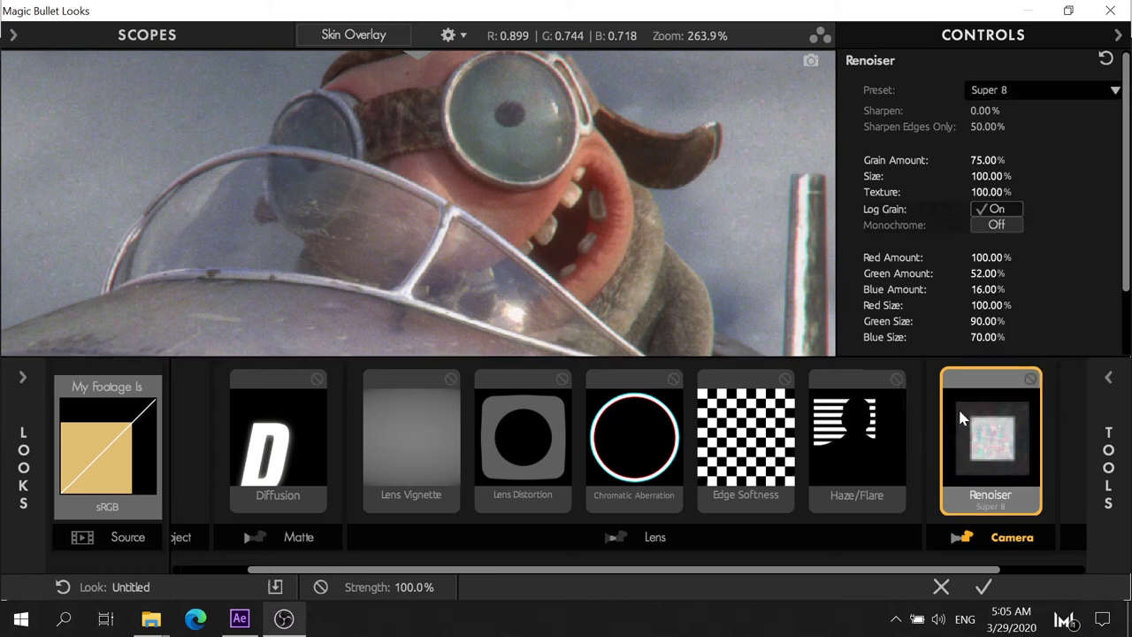
pyautogui.scroll(-1, 562, 219)
pyautogui.scroll(-1, 562, 218)
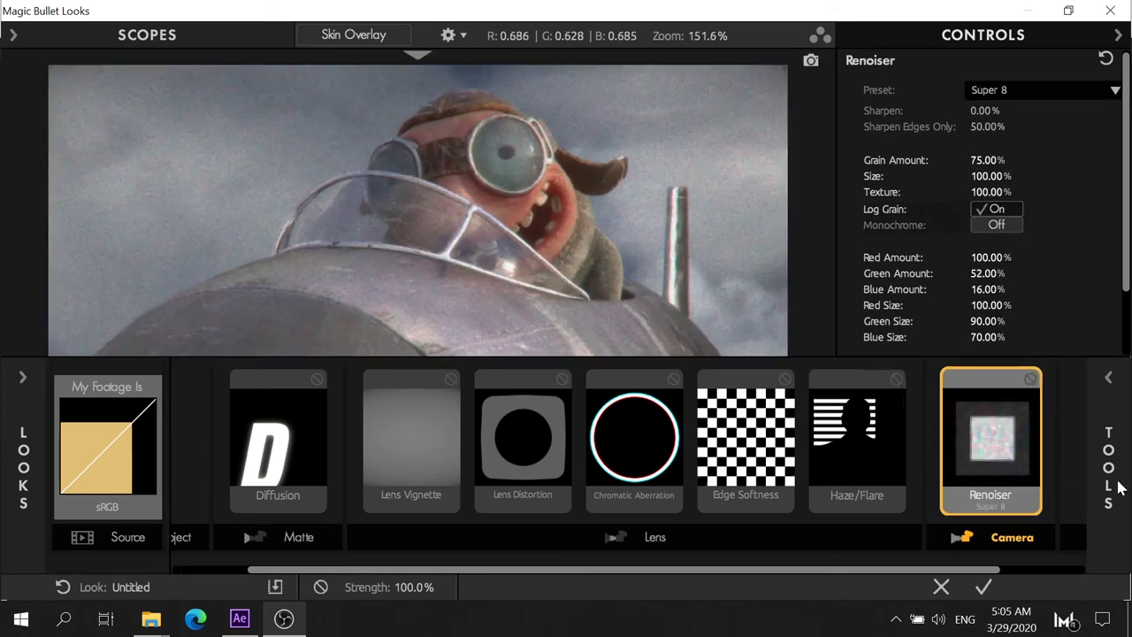
pyautogui.click(1106, 467)
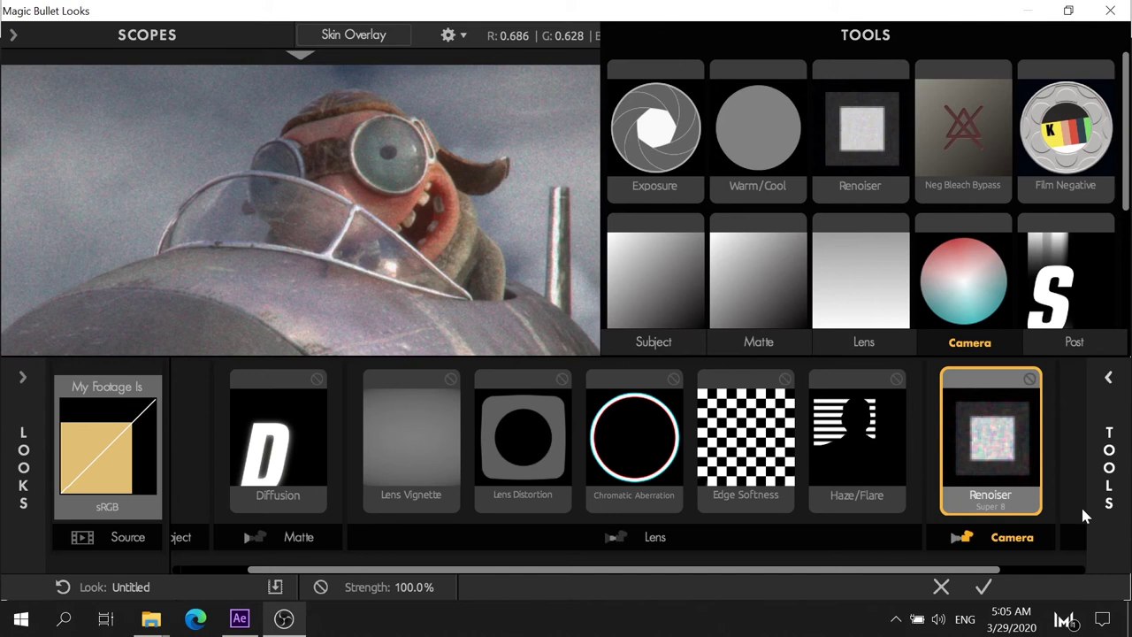
pyautogui.click(1110, 433)
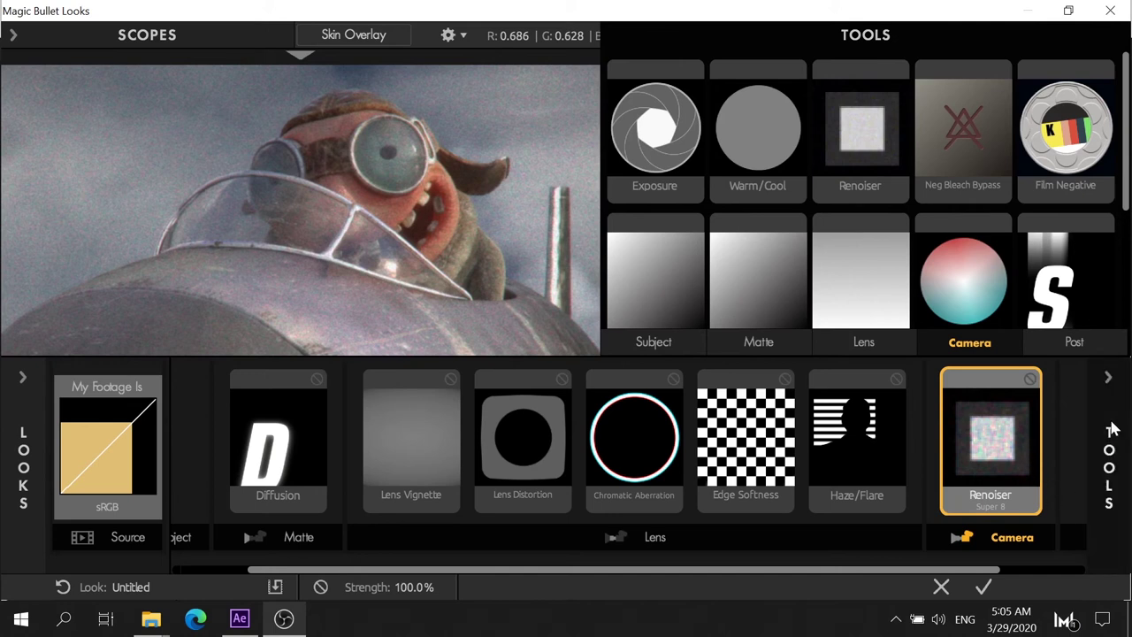
# Switch the Renoiser grain to Classic 35mm, then to Modern 35mm
pyautogui.click(1030, 91)
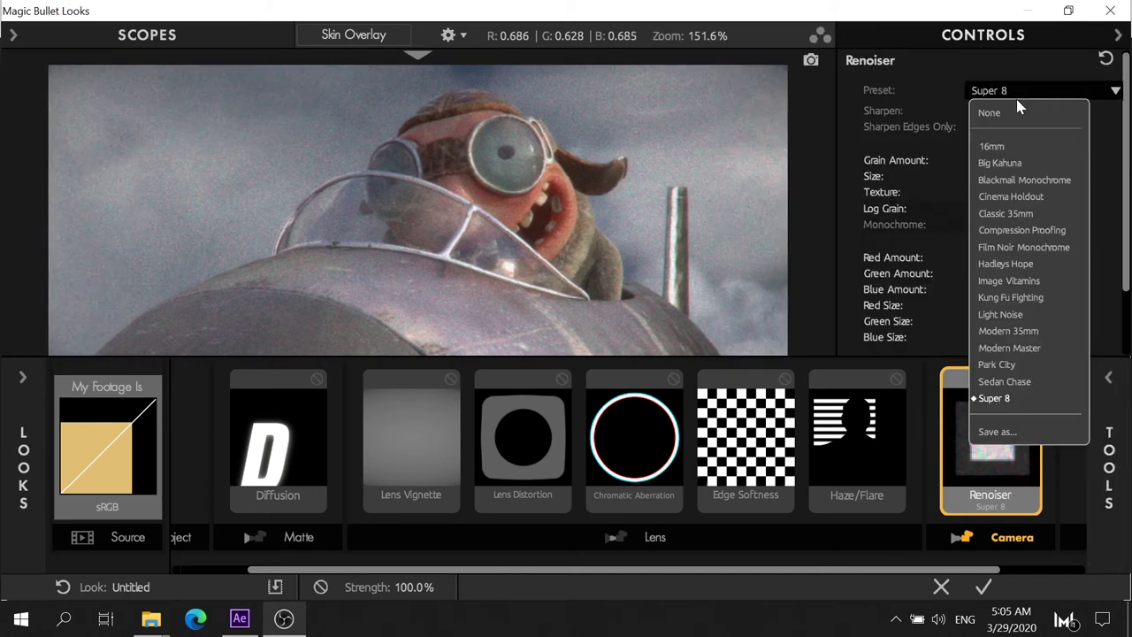
pyautogui.click(1032, 215)
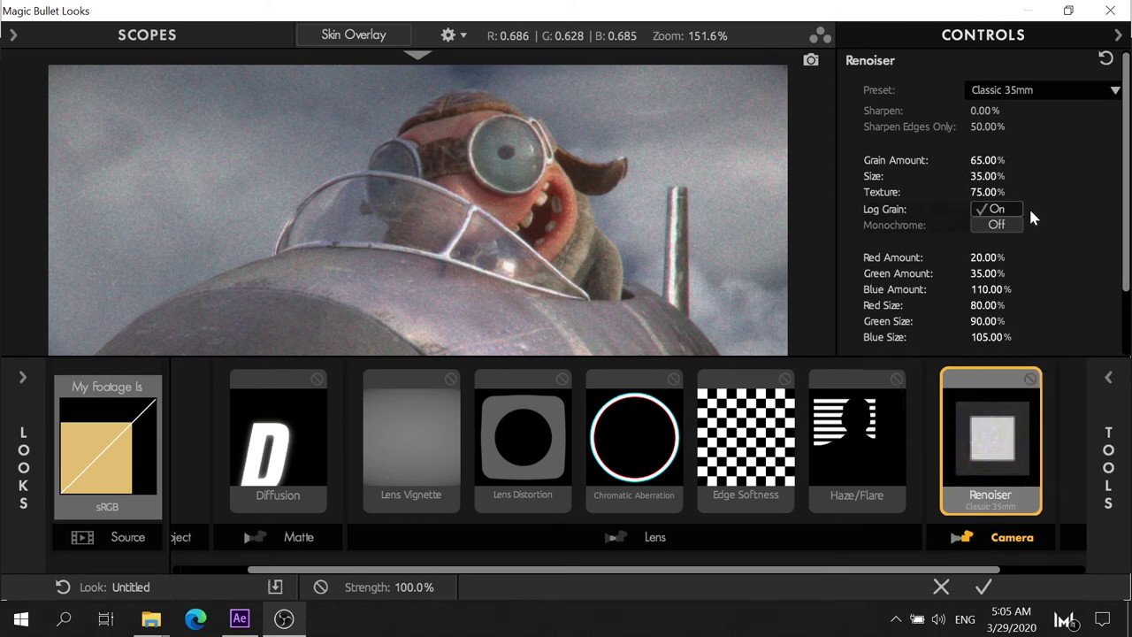
pyautogui.click(1042, 90)
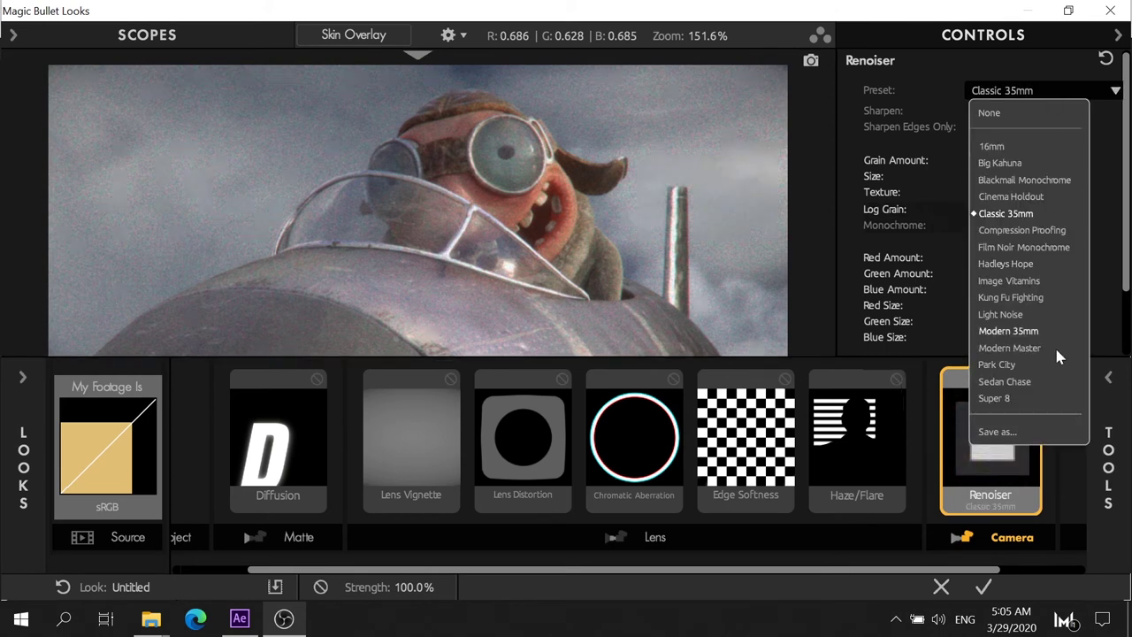
pyautogui.click(1043, 328)
pyautogui.scroll(2, 584, 153)
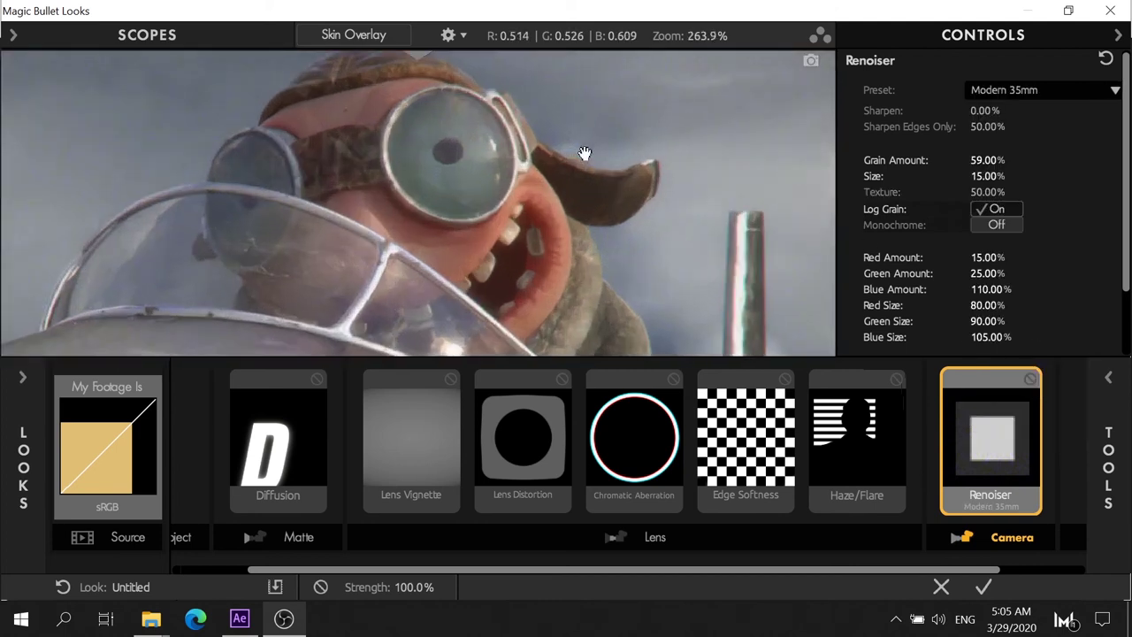
pyautogui.scroll(2, 584, 153)
pyautogui.scroll(-4, 584, 153)
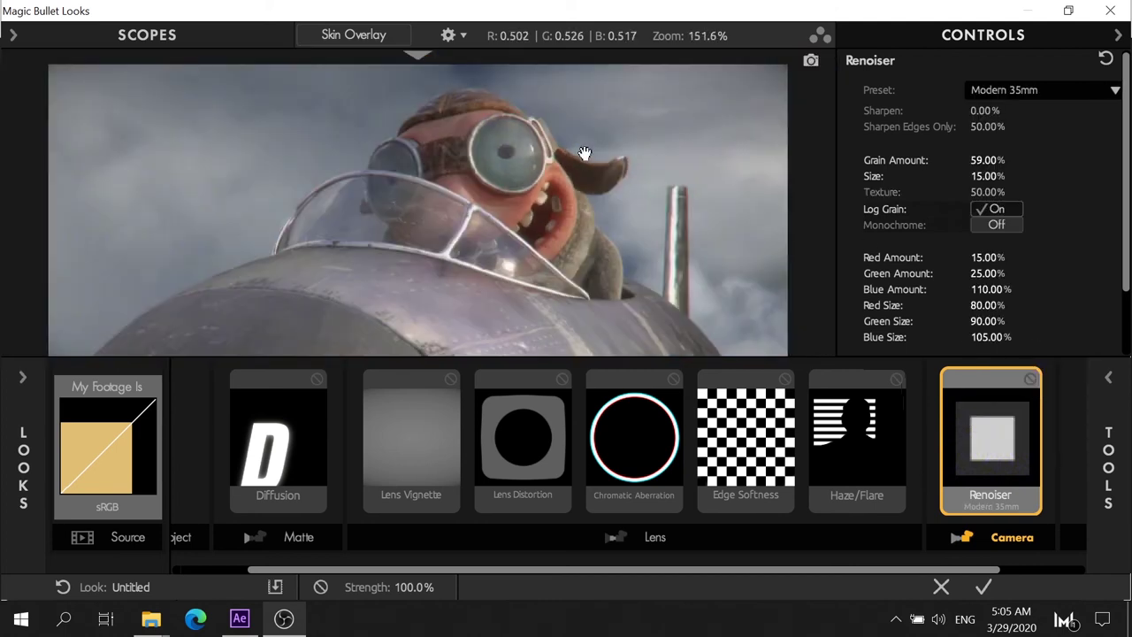
pyautogui.scroll(-2, 584, 153)
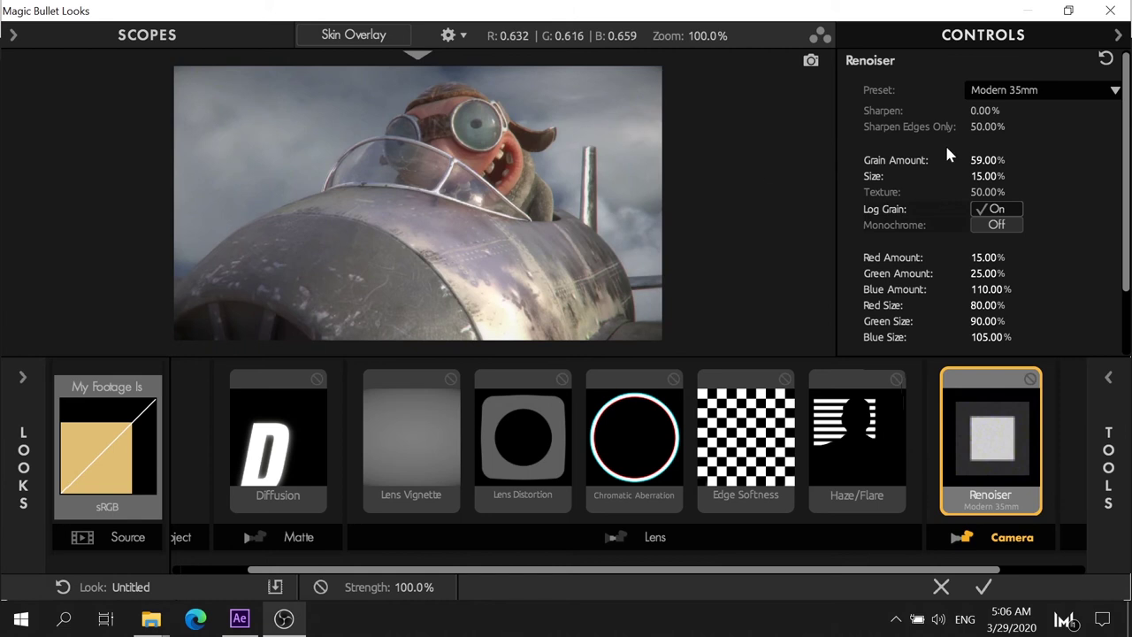
# Set the grain to the Modern Master preset and compare it switched off and on
pyautogui.click(1030, 94)
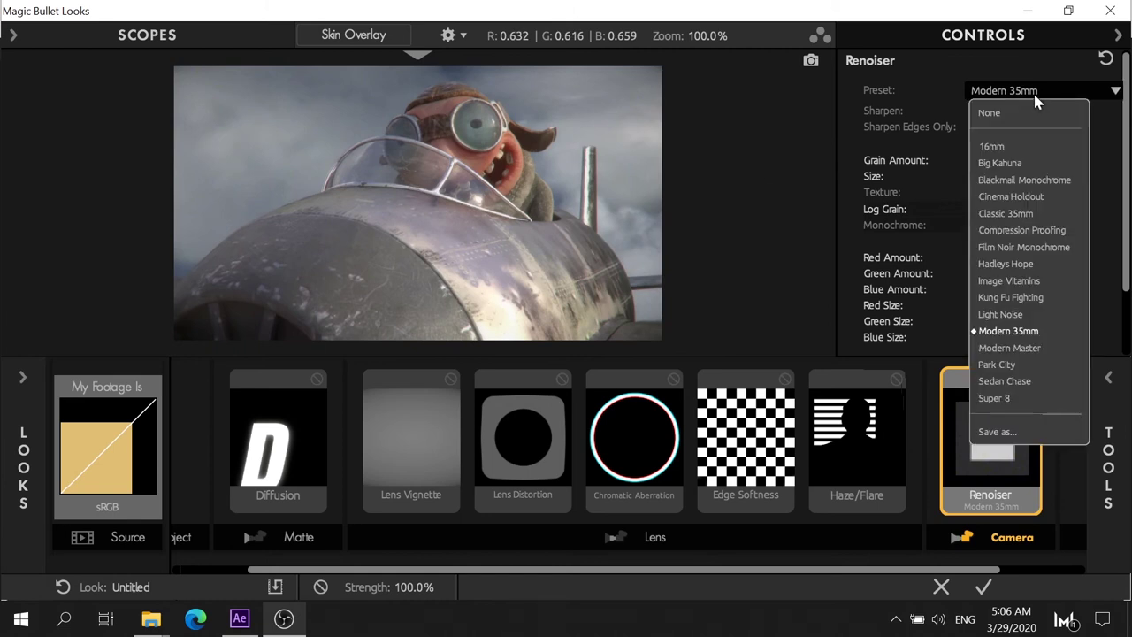
pyautogui.click(1008, 348)
pyautogui.scroll(3, 595, 131)
pyautogui.scroll(2, 615, 142)
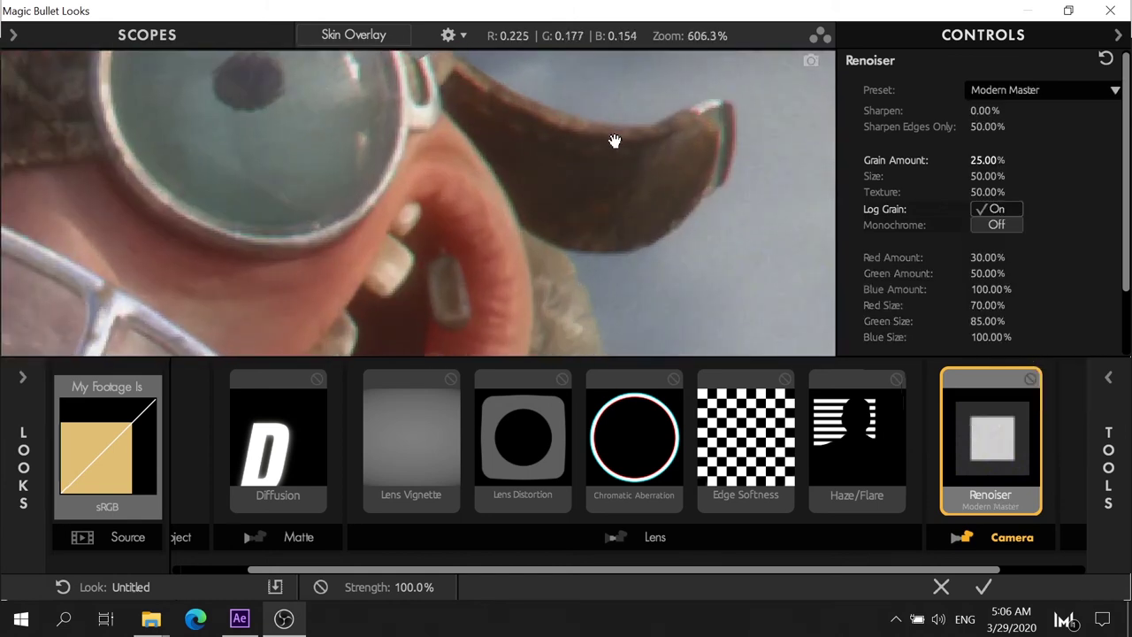
pyautogui.scroll(-1, 615, 141)
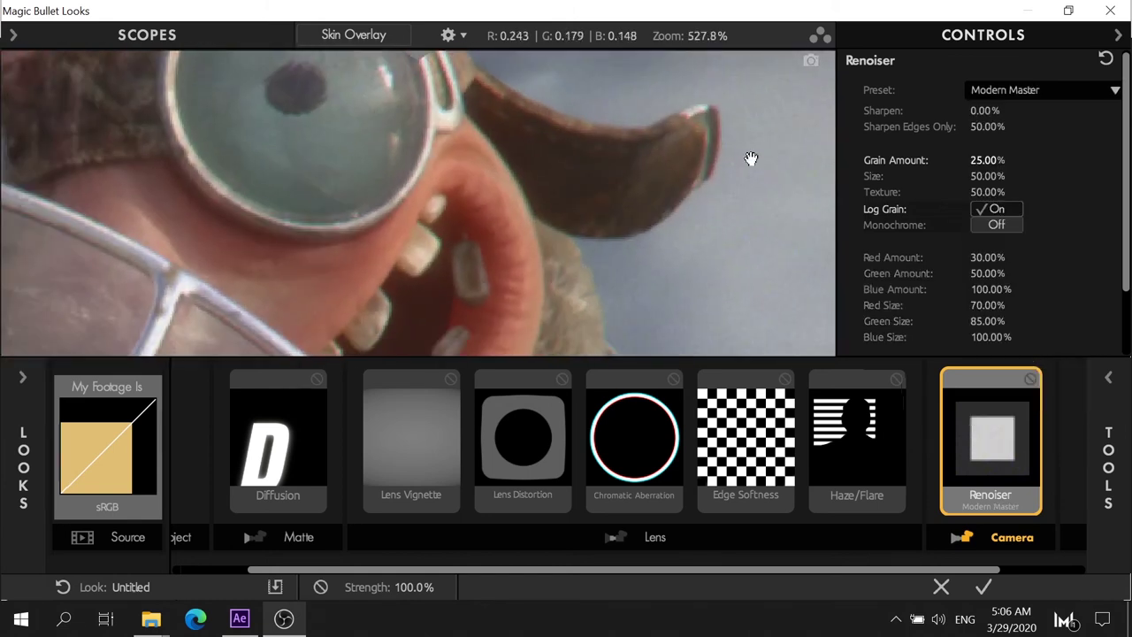
pyautogui.click(1033, 380)
pyautogui.click(1035, 382)
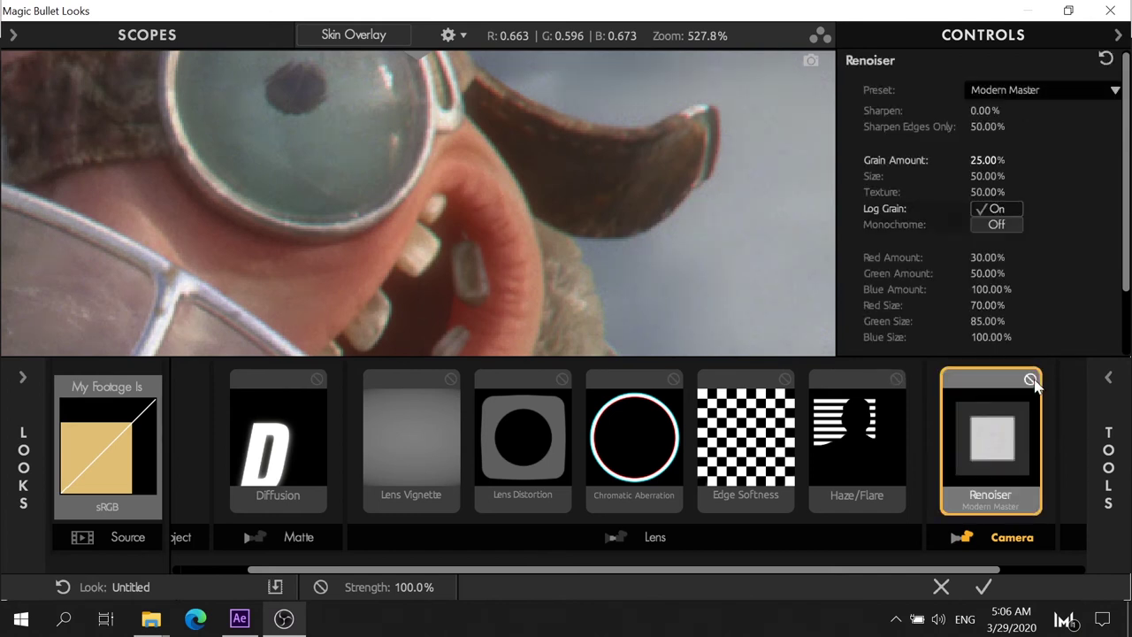
# Apply the finished look back to the After Effects adjustment layer
pyautogui.scroll(-3, 589, 209)
pyautogui.scroll(-2, 589, 209)
pyautogui.scroll(-5, 589, 209)
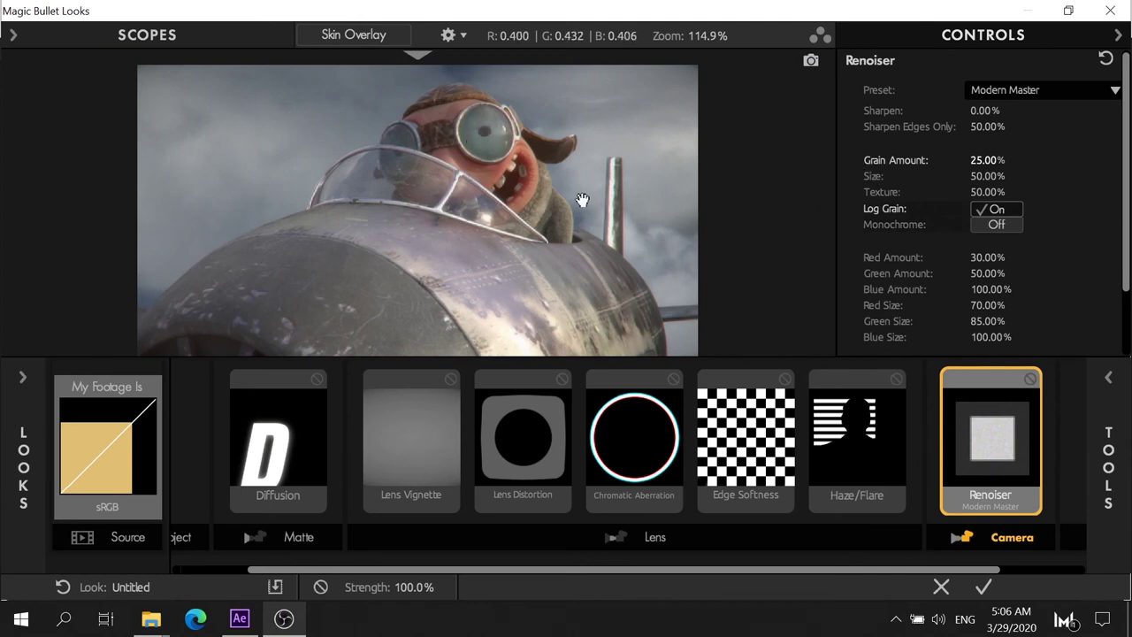
pyautogui.click(982, 586)
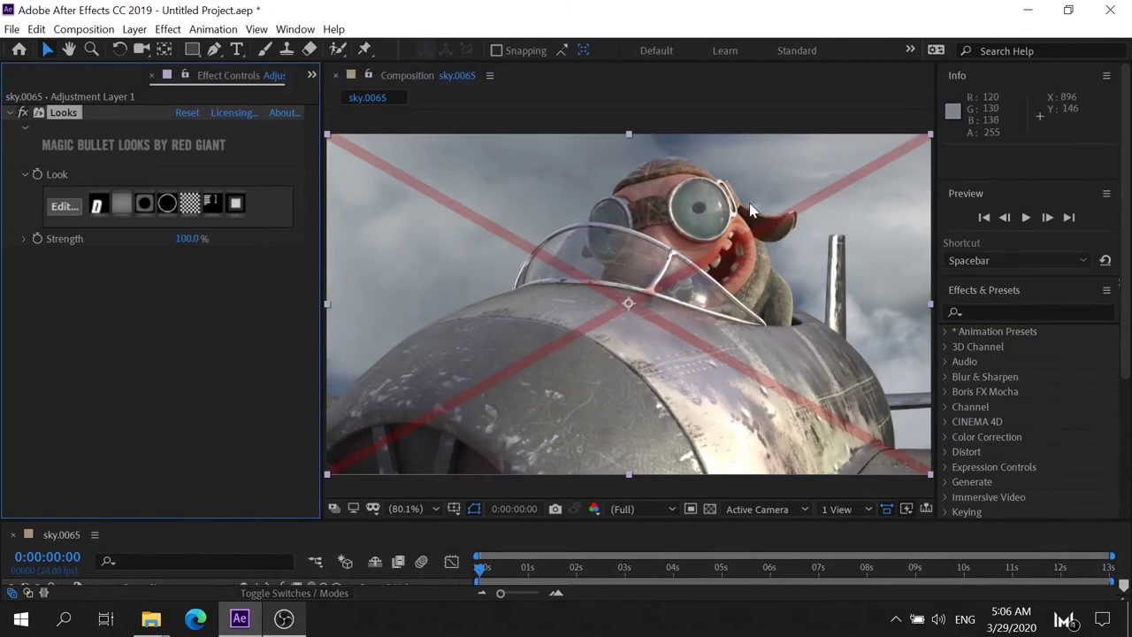
pyautogui.scroll(5, 724, 244)
pyautogui.scroll(-2, 724, 244)
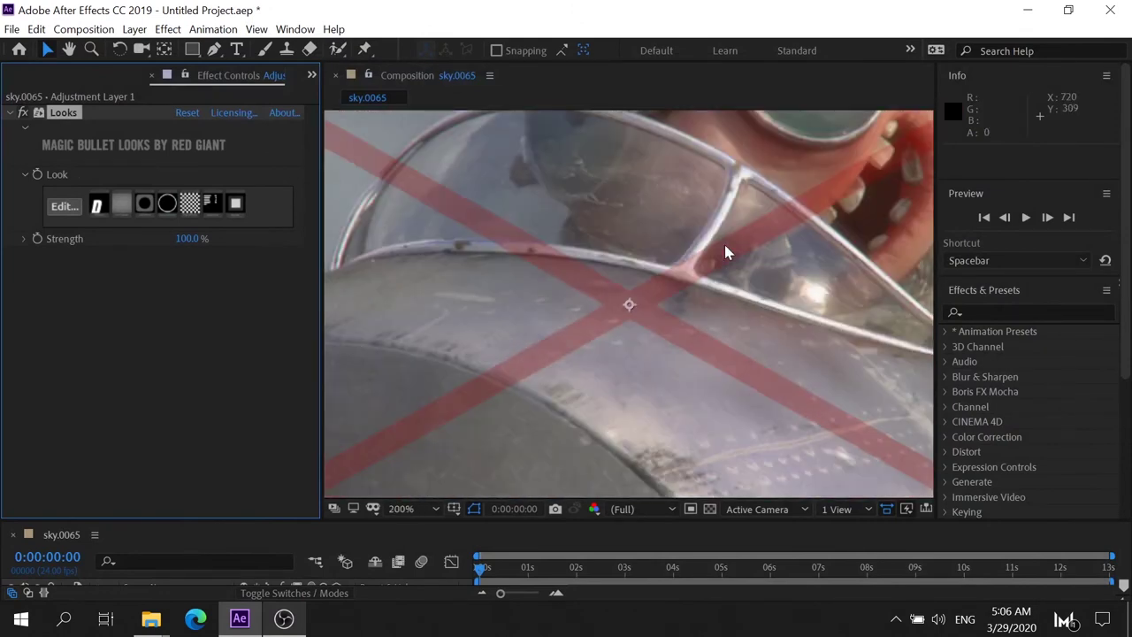
pyautogui.press('h')
pyautogui.moveTo(709, 241); pyautogui.dragTo(213, 440)
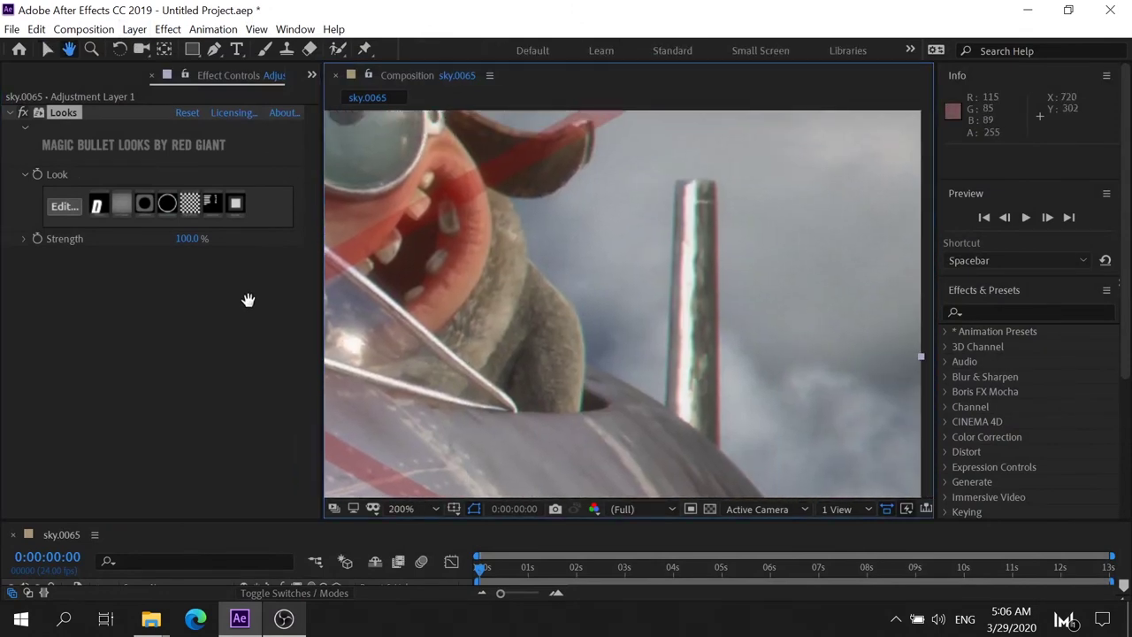
pyautogui.moveTo(487, 245); pyautogui.dragTo(763, 295)
pyautogui.press('v')
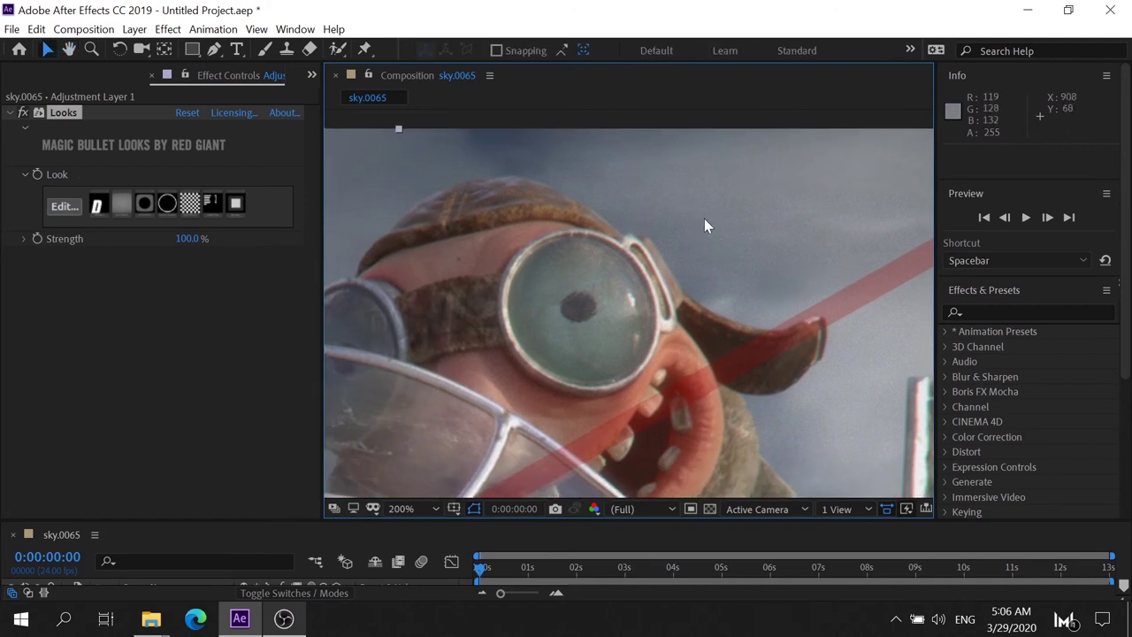
pyautogui.moveTo(766, 343); pyautogui.dragTo(550, 162)
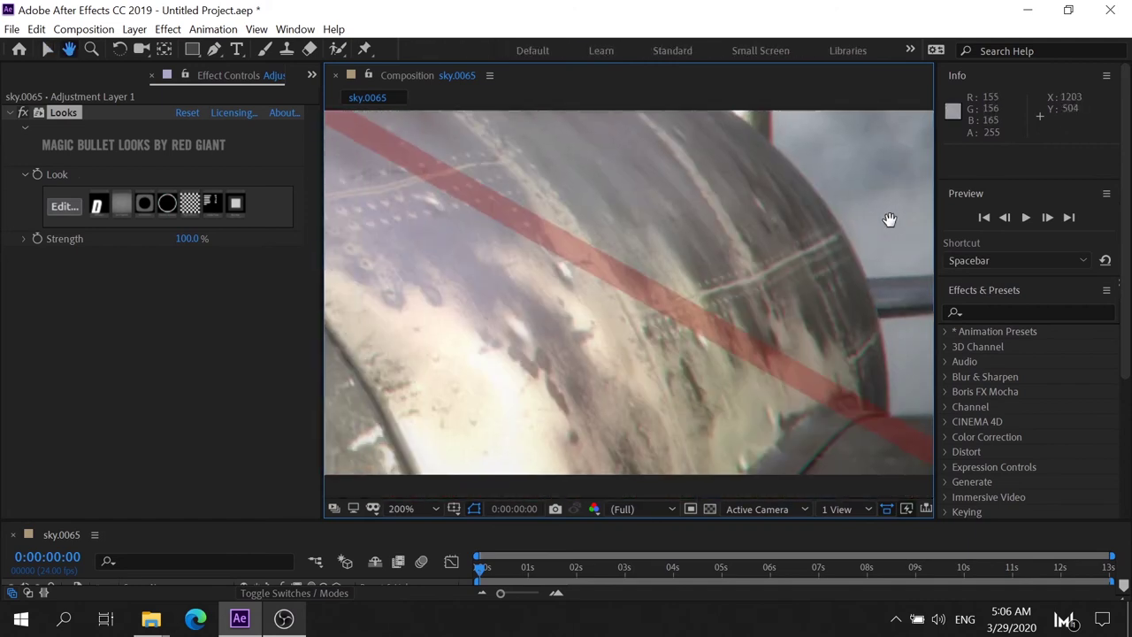
pyautogui.scroll(2, 767, 286)
pyautogui.scroll(-2, 625, 209)
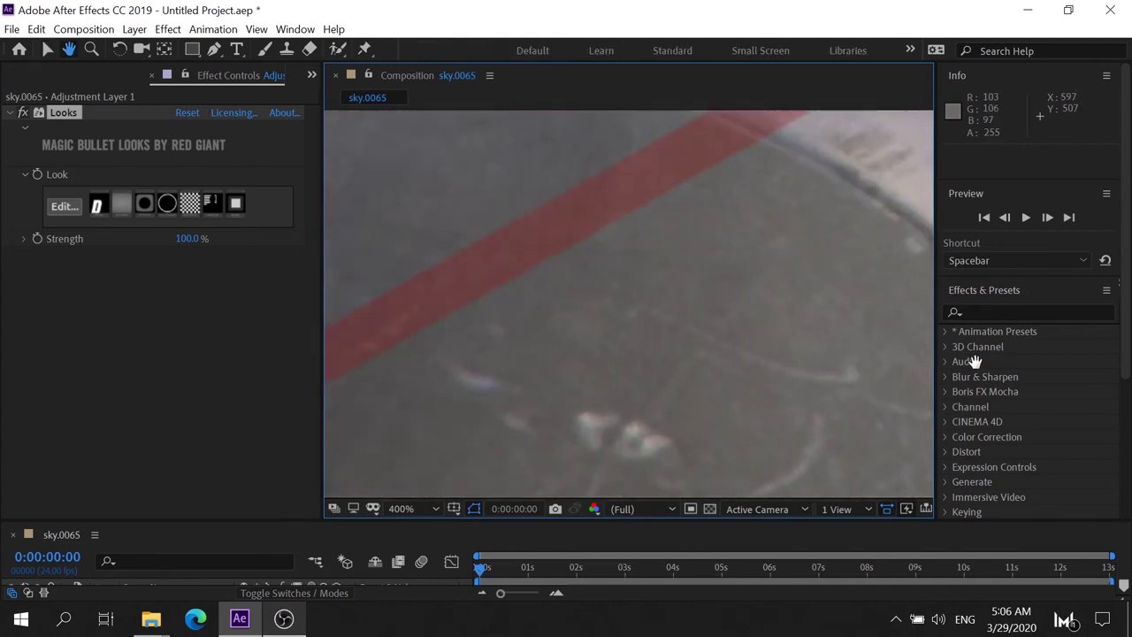
pyautogui.scroll(-4, 625, 209)
pyautogui.scroll(4, 624, 210)
pyautogui.scroll(-2, 587, 185)
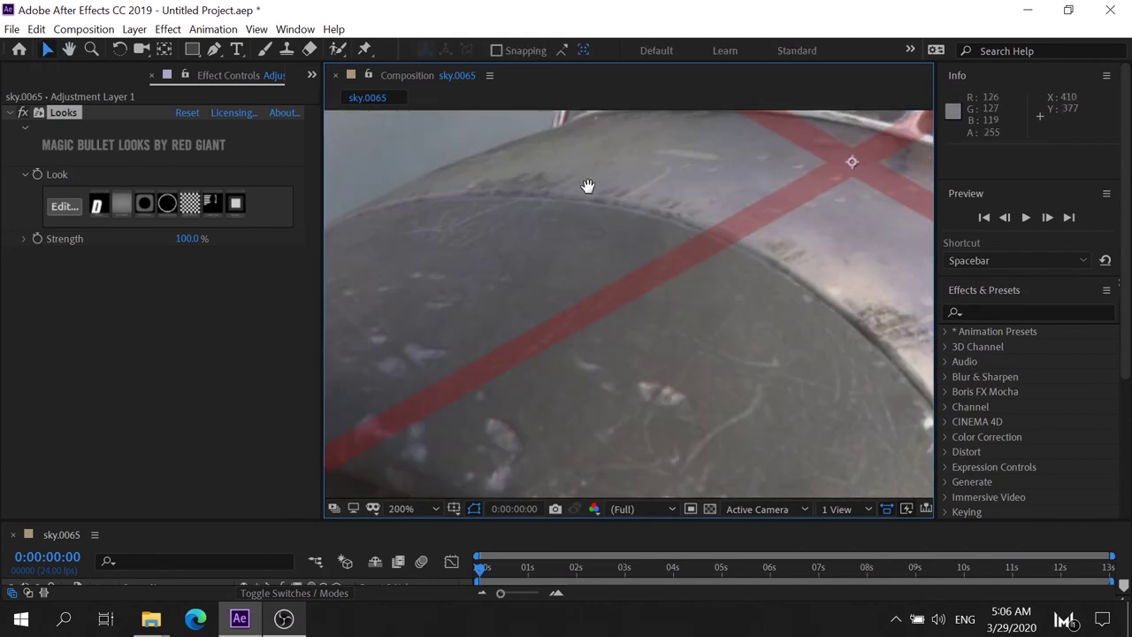
pyautogui.scroll(6, 599, 228)
pyautogui.scroll(-2, 637, 194)
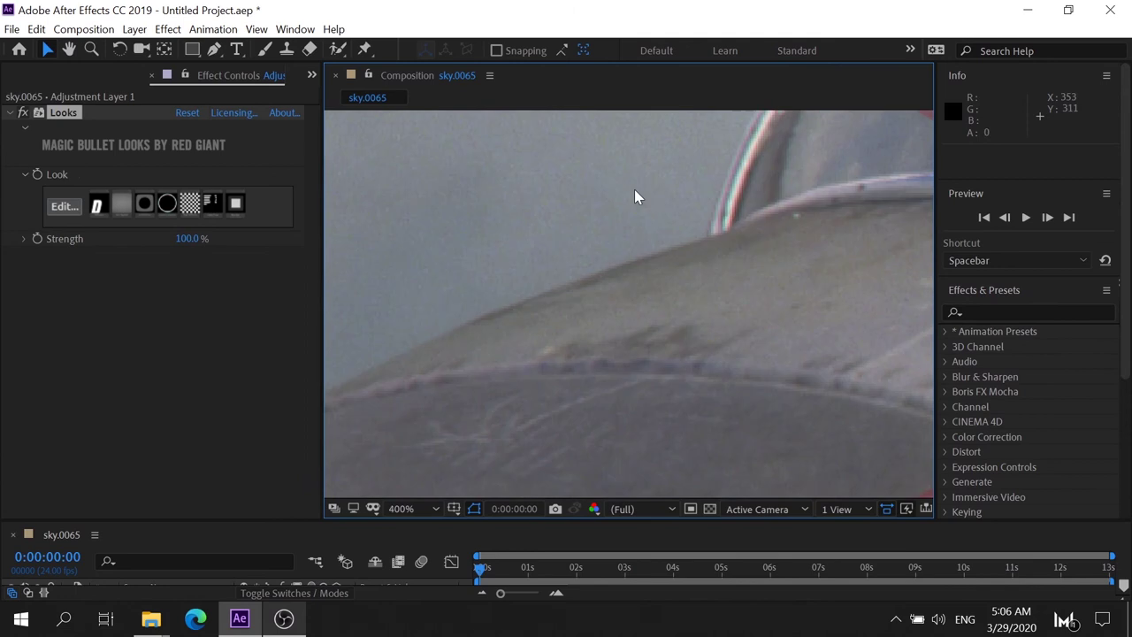
pyautogui.scroll(-2, 639, 169)
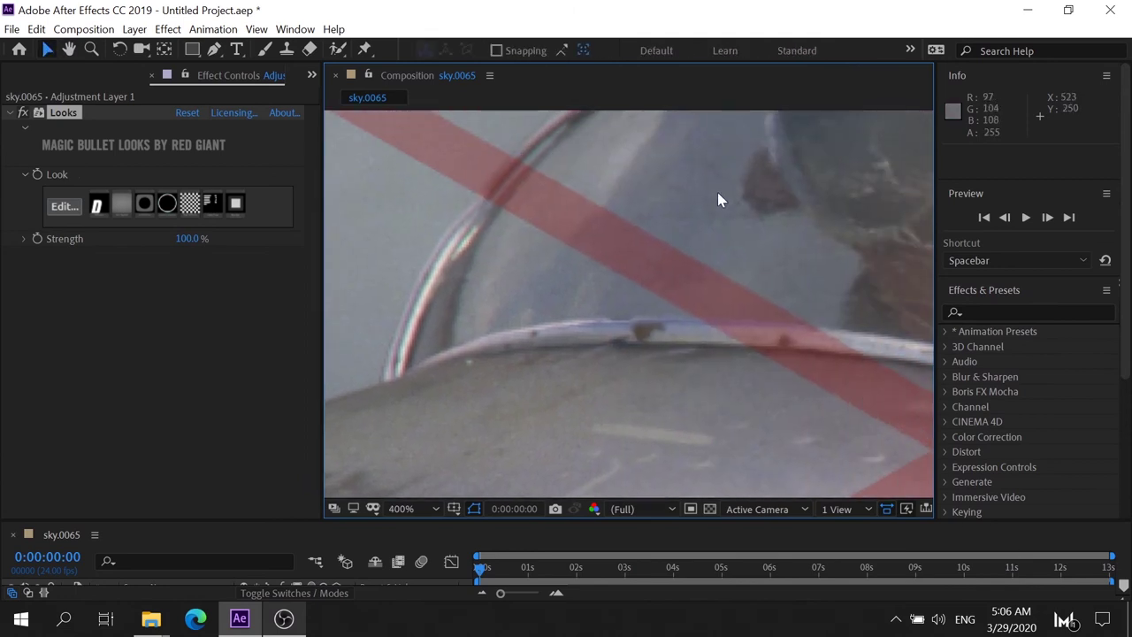
pyautogui.scroll(-2, 717, 195)
pyautogui.scroll(2, 440, 270)
pyautogui.scroll(-4, 691, 304)
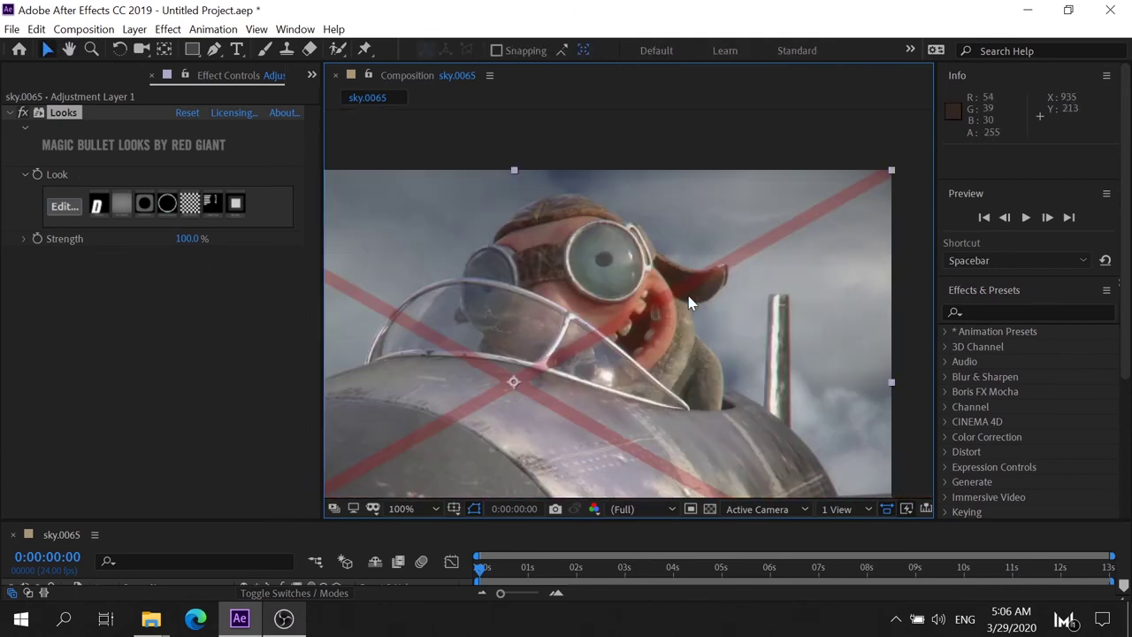
pyautogui.scroll(2, 699, 306)
pyautogui.scroll(-3, 703, 318)
pyautogui.scroll(1, 693, 418)
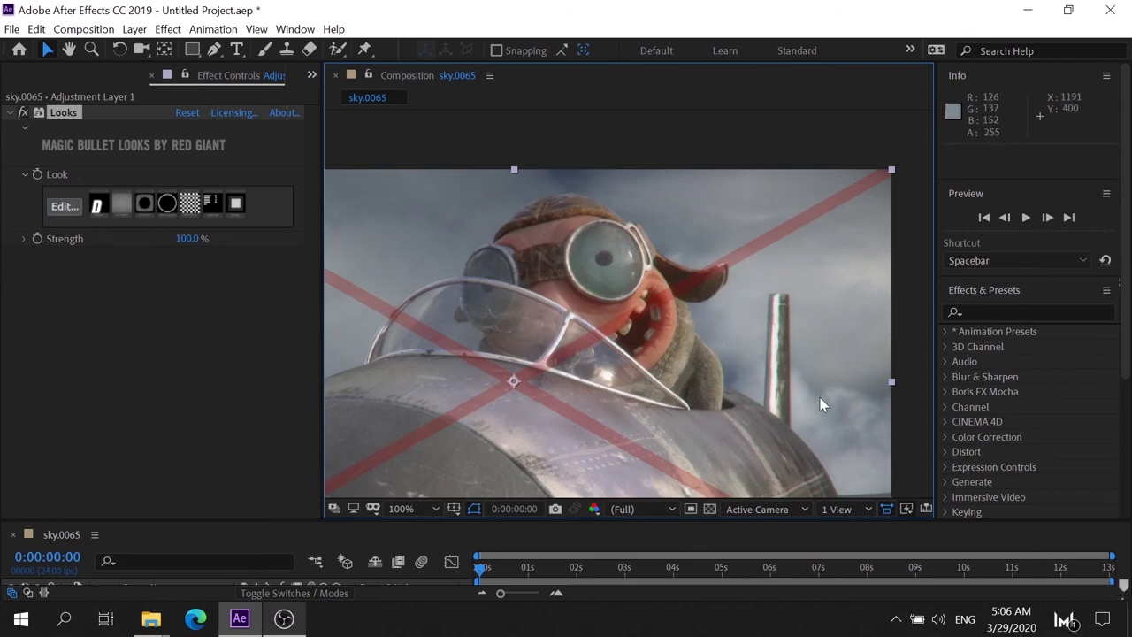
pyautogui.scroll(5, 702, 349)
pyautogui.scroll(-2, 700, 345)
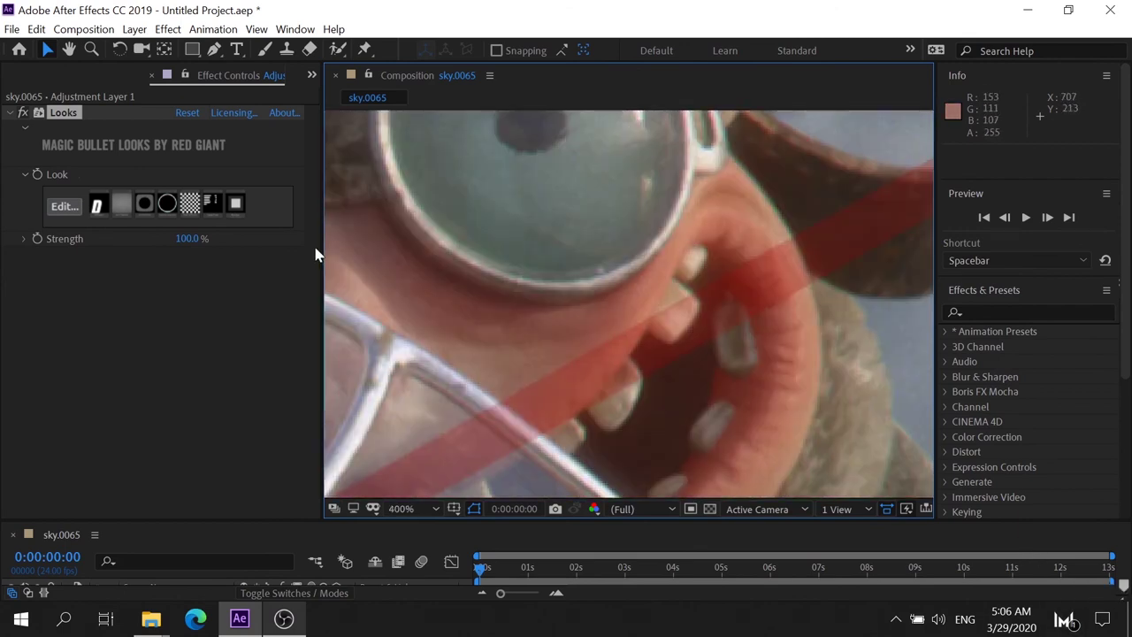
pyautogui.click(60, 209)
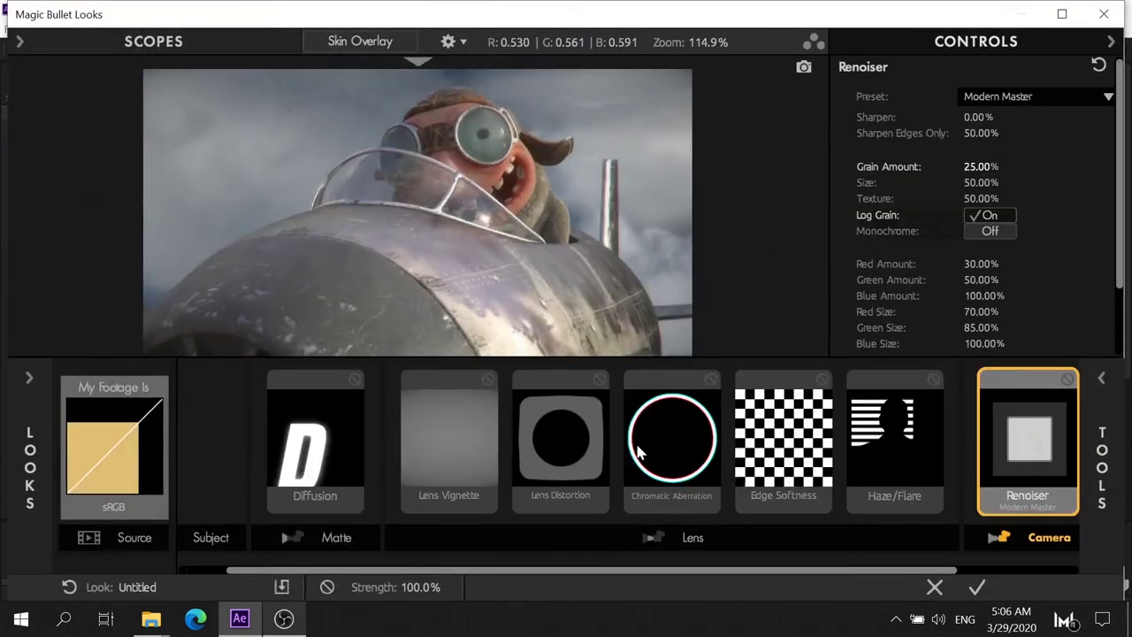
# Raise Chromatic Aberration Red/Cyan to +1.070 and apply the updated look to the shot
pyautogui.click(641, 452)
pyautogui.moveTo(961, 116); pyautogui.dragTo(973, 117)
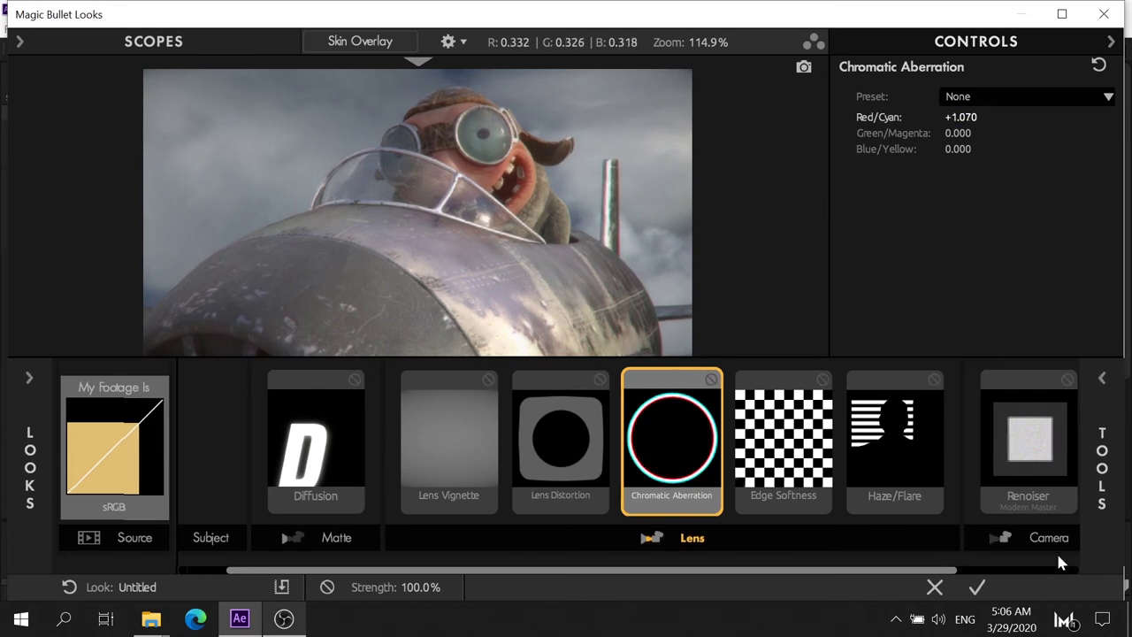
pyautogui.click(977, 587)
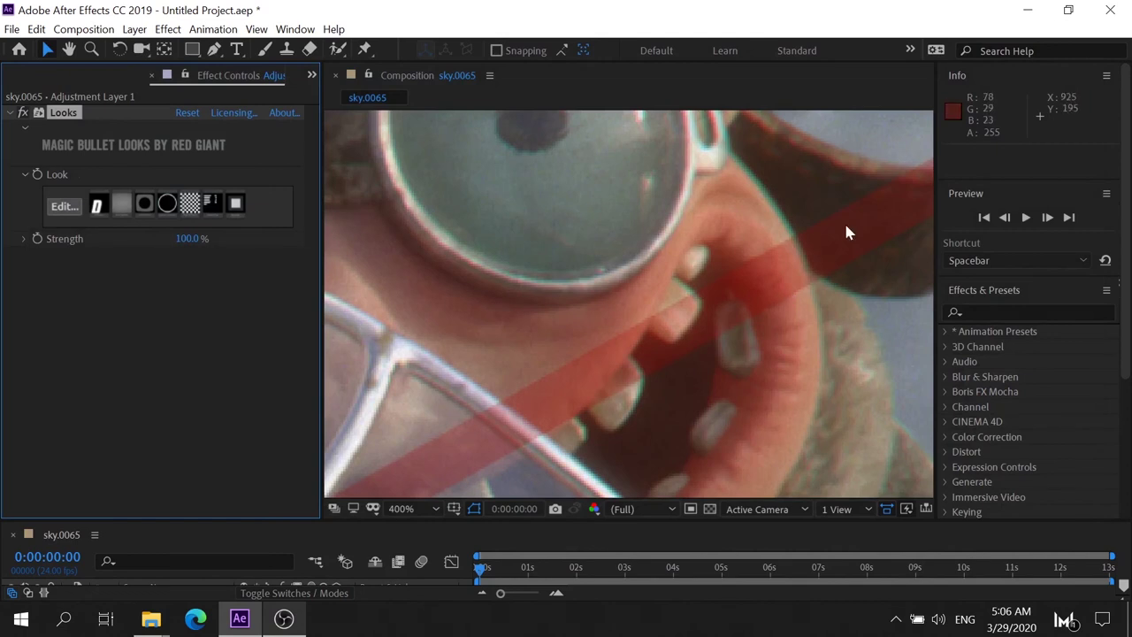
# Enlarge the timeline and toggle Adjustment Layer 1's visibility to compare graded and ungraded
pyautogui.scroll(-5, 695, 266)
pyautogui.scroll(3, 695, 265)
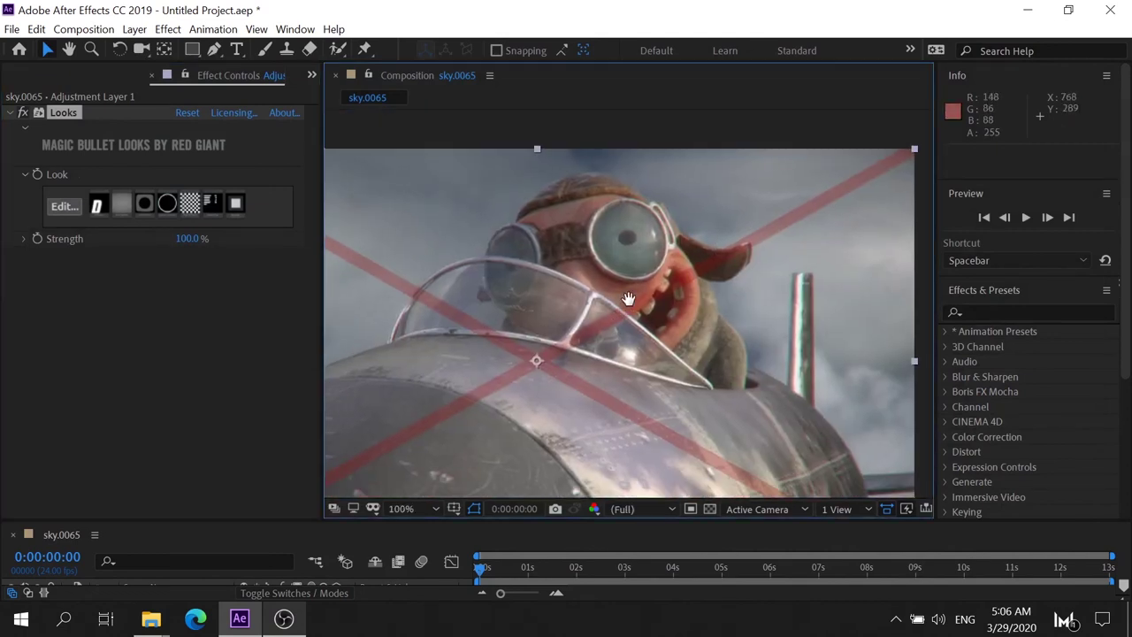
pyautogui.moveTo(929, 524); pyautogui.dragTo(935, 483)
pyautogui.click(11, 558)
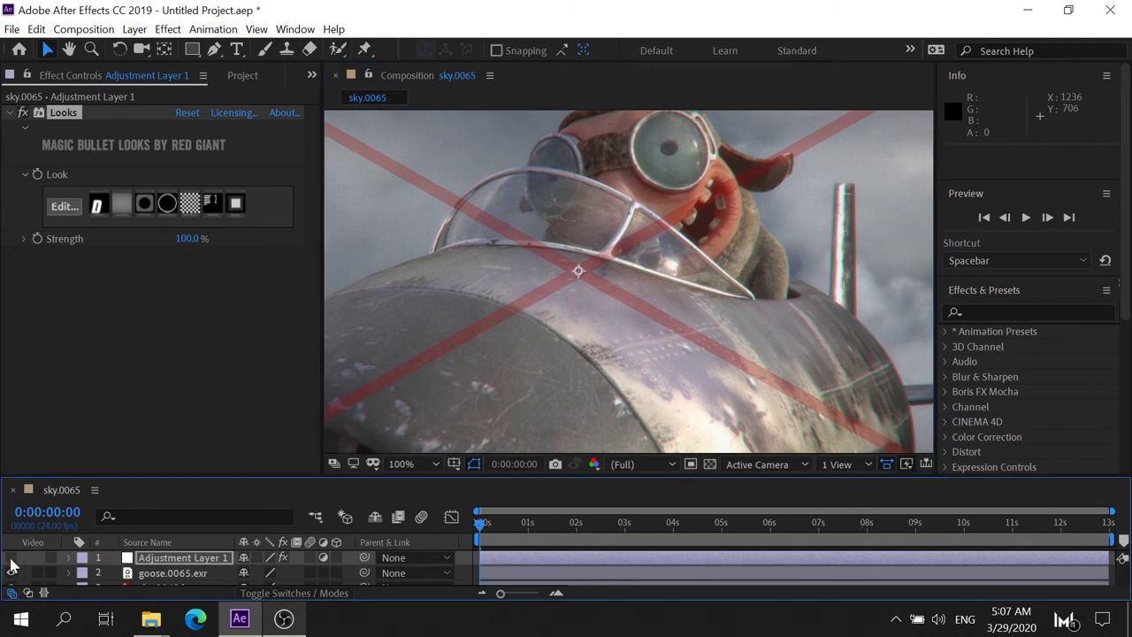
pyautogui.click(11, 558)
pyautogui.click(10, 557)
pyautogui.click(11, 557)
pyautogui.click(11, 558)
pyautogui.click(11, 559)
# Zoom to 200% and compare the grade on the pilot's face and the canopy
pyautogui.press(',')
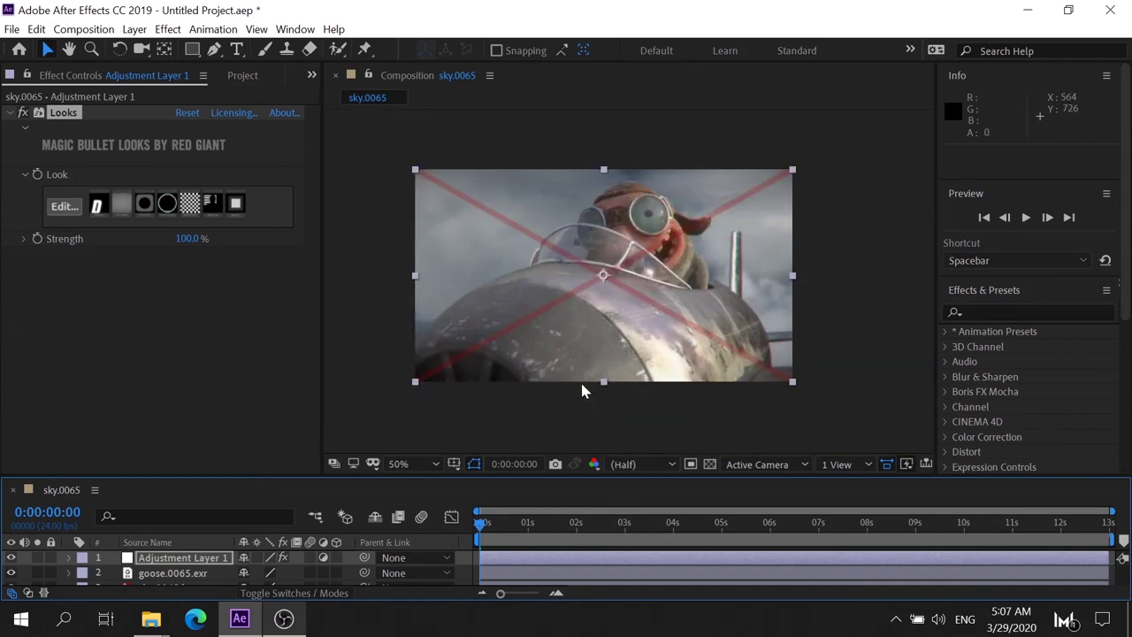
pyautogui.press('.')
pyautogui.press('.')
pyautogui.moveTo(674, 278); pyautogui.dragTo(482, 372)
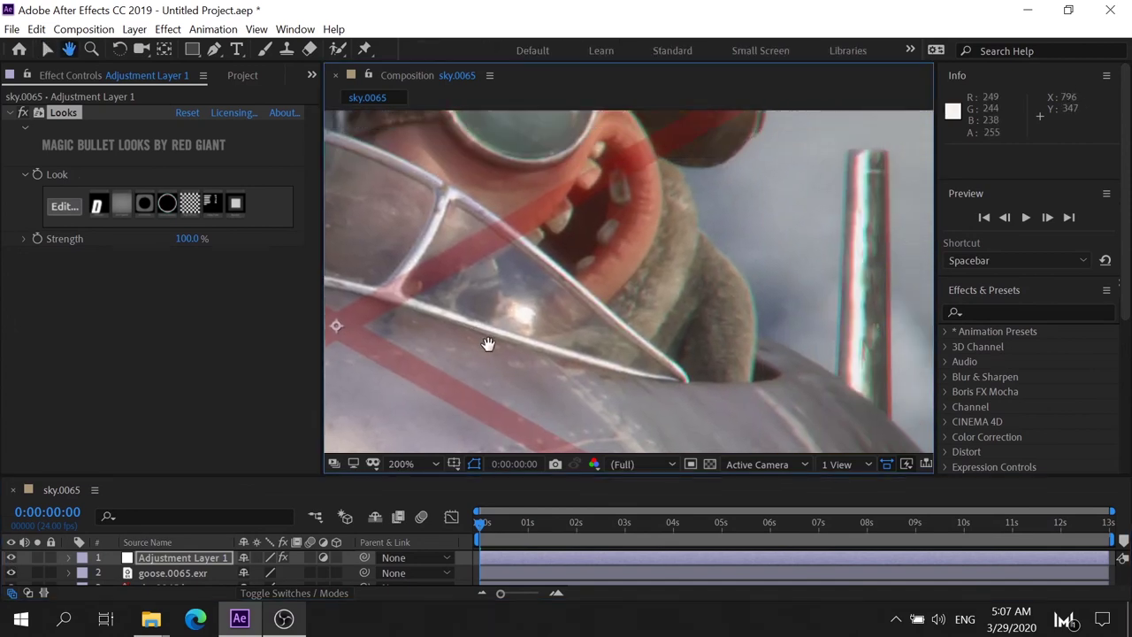
pyautogui.click(11, 557)
pyautogui.click(11, 557)
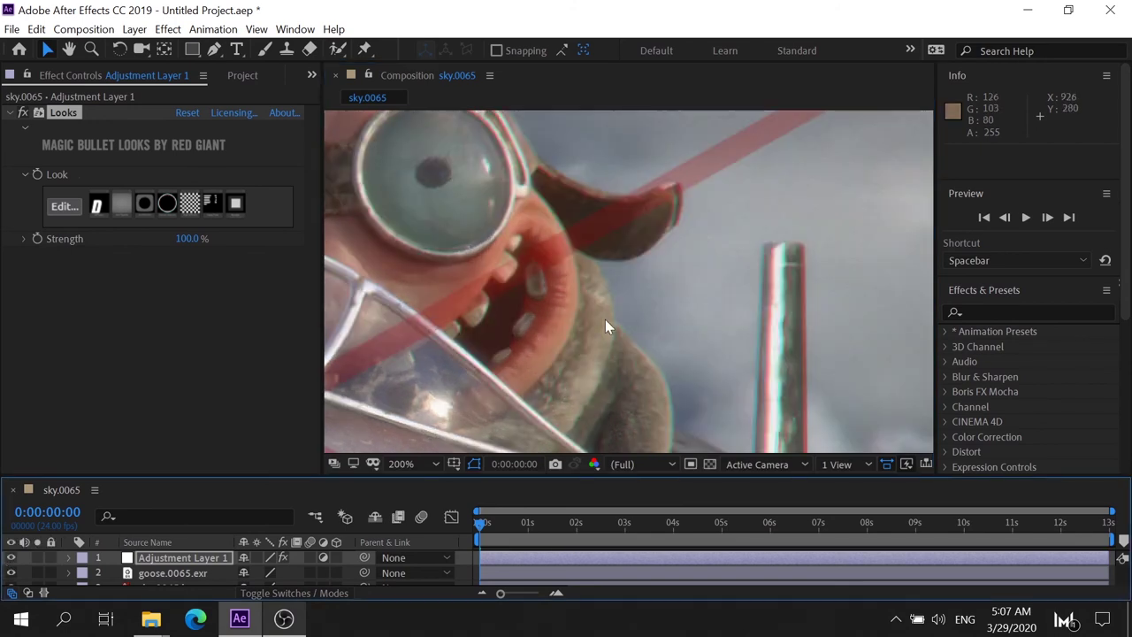
pyautogui.moveTo(551, 336)
pyautogui.mouseDown()
pyautogui.moveTo(858, 261)
pyautogui.moveTo(518, 392)
pyautogui.moveTo(662, 291)
pyautogui.mouseUp()
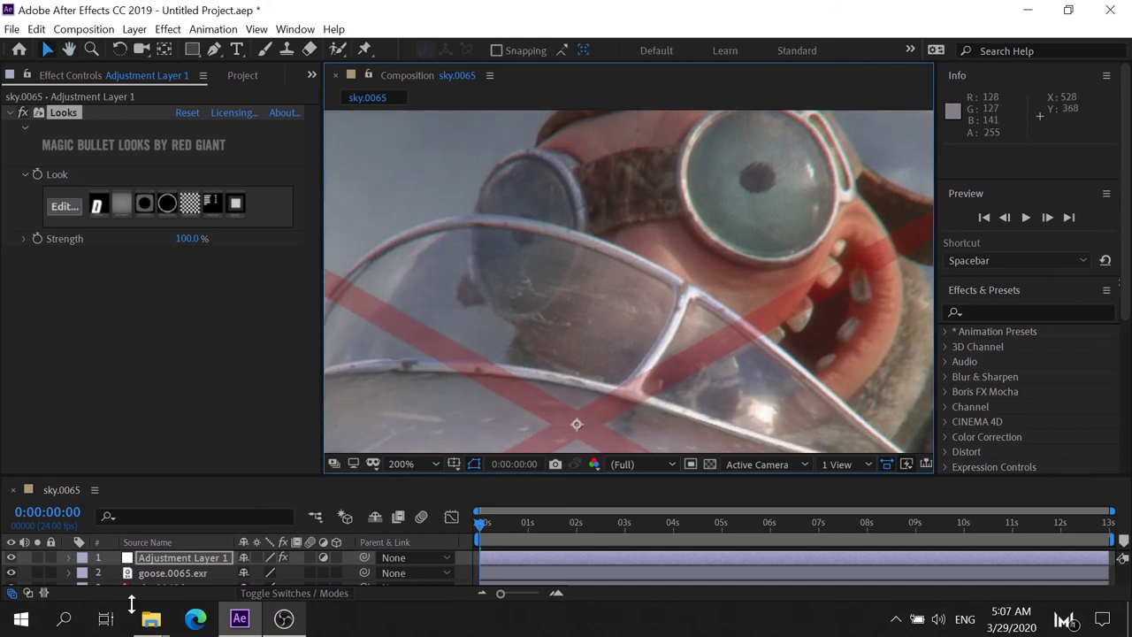
pyautogui.click(13, 557)
pyautogui.click(12, 557)
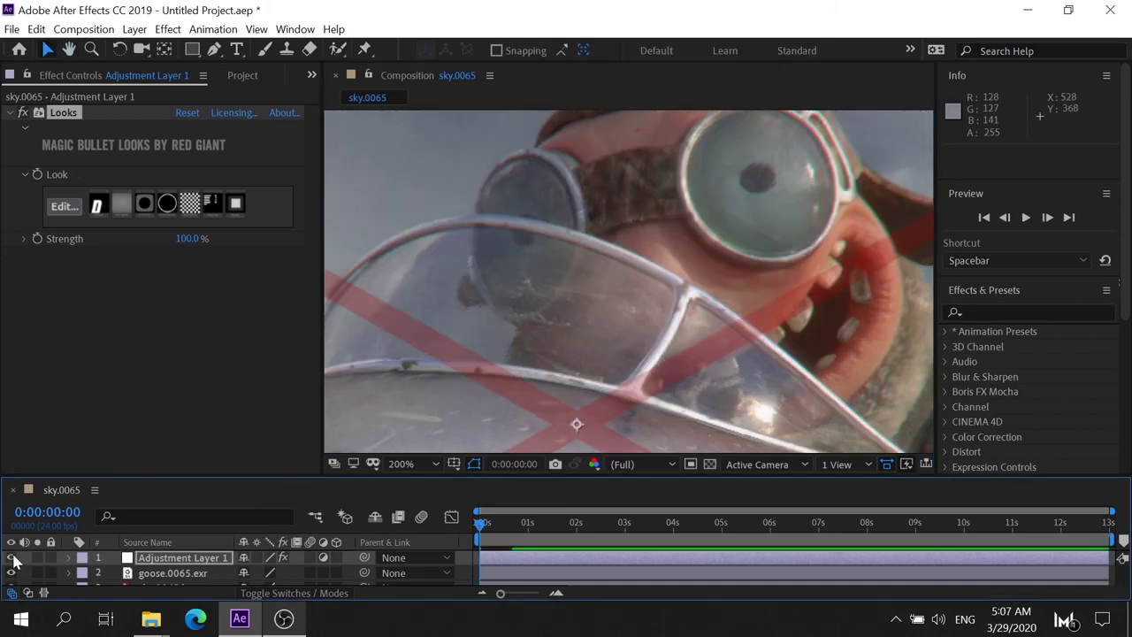
pyautogui.click(13, 557)
# Recenter on the pilot's face and compare graded versus ungraded again
pyautogui.scroll(4, 758, 281)
pyautogui.scroll(-4, 736, 275)
pyautogui.moveTo(735, 274); pyautogui.dragTo(652, 340)
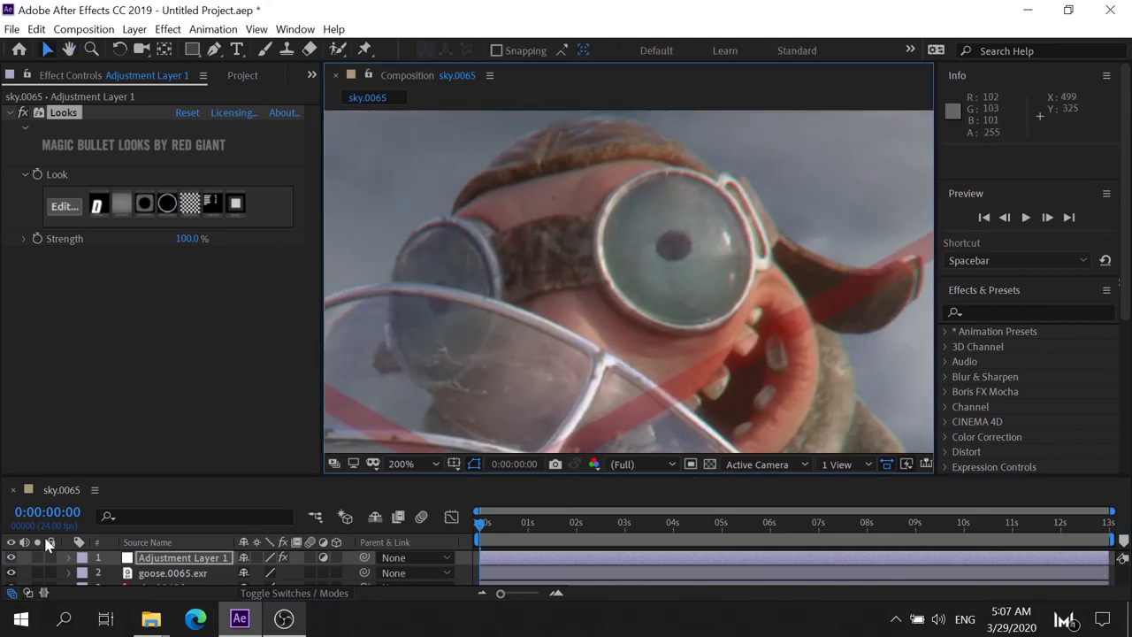
pyautogui.click(11, 558)
pyautogui.click(11, 557)
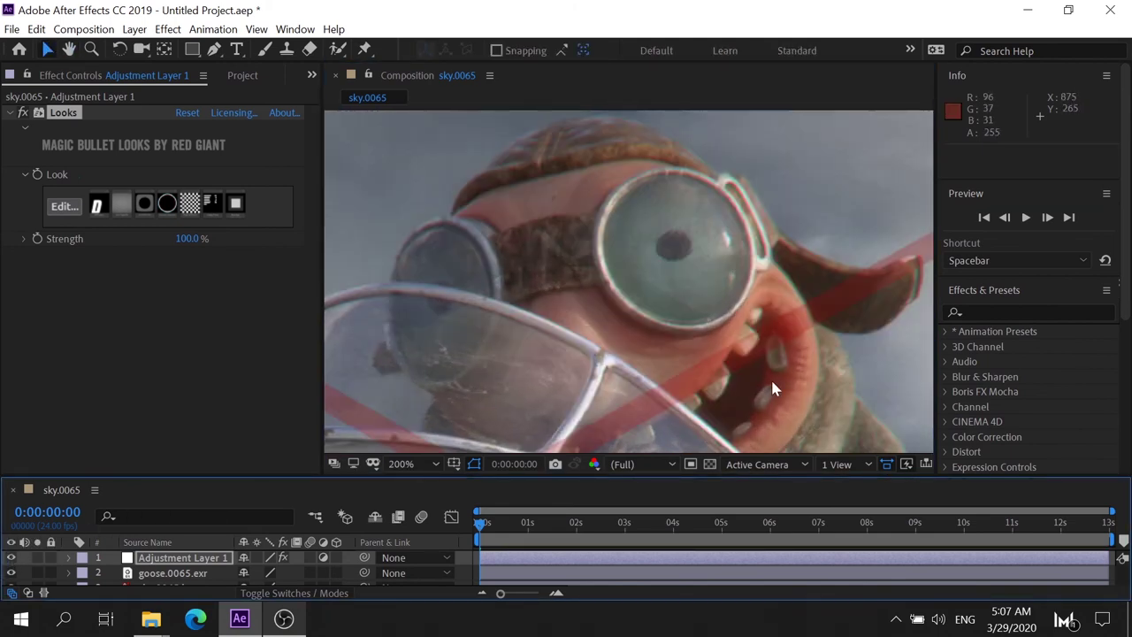
pyautogui.scroll(-4, 773, 376)
pyautogui.scroll(2, 656, 327)
pyautogui.scroll(2, 656, 327)
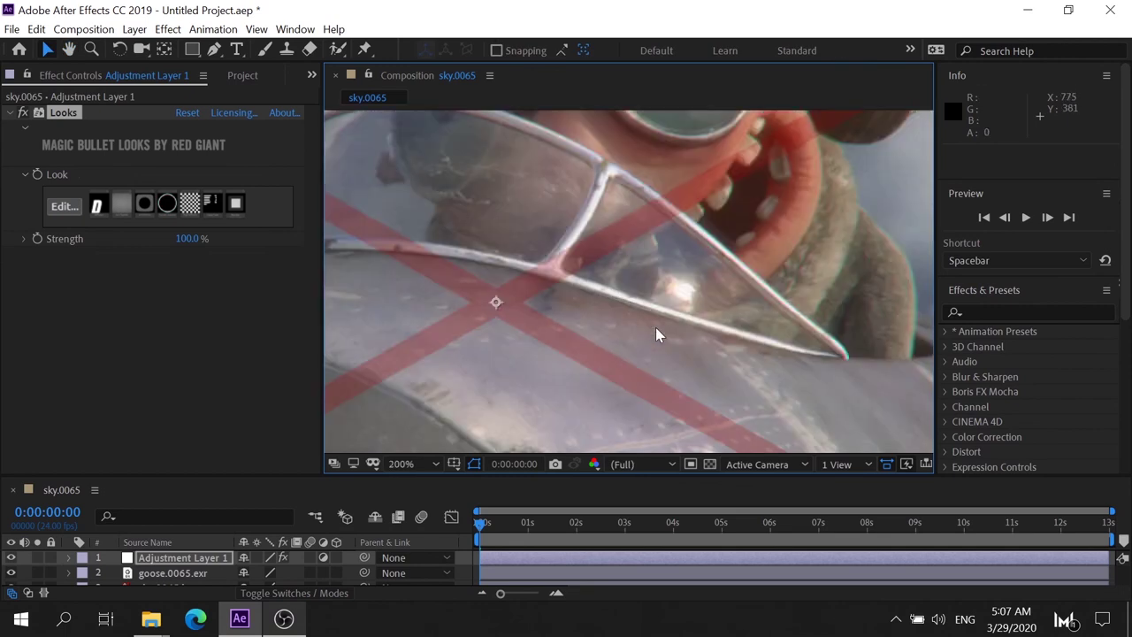
# Deselect the layer, compare at 50%, leave the grade on at 100%, and enlarge the timeline
pyautogui.click(5, 560)
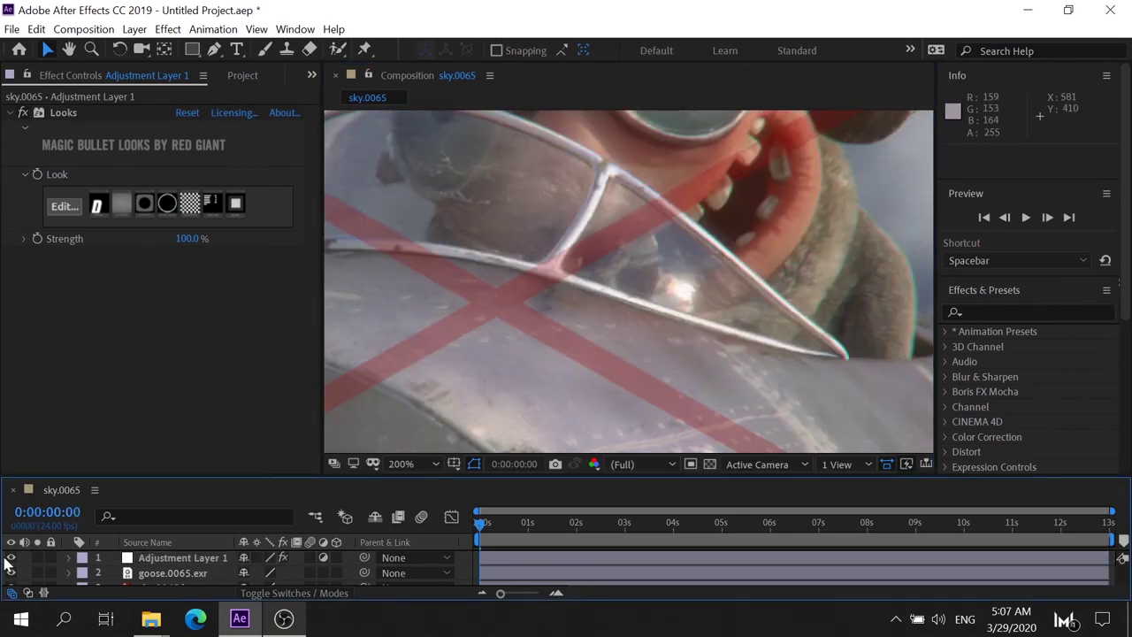
pyautogui.click(11, 558)
pyautogui.click(11, 558)
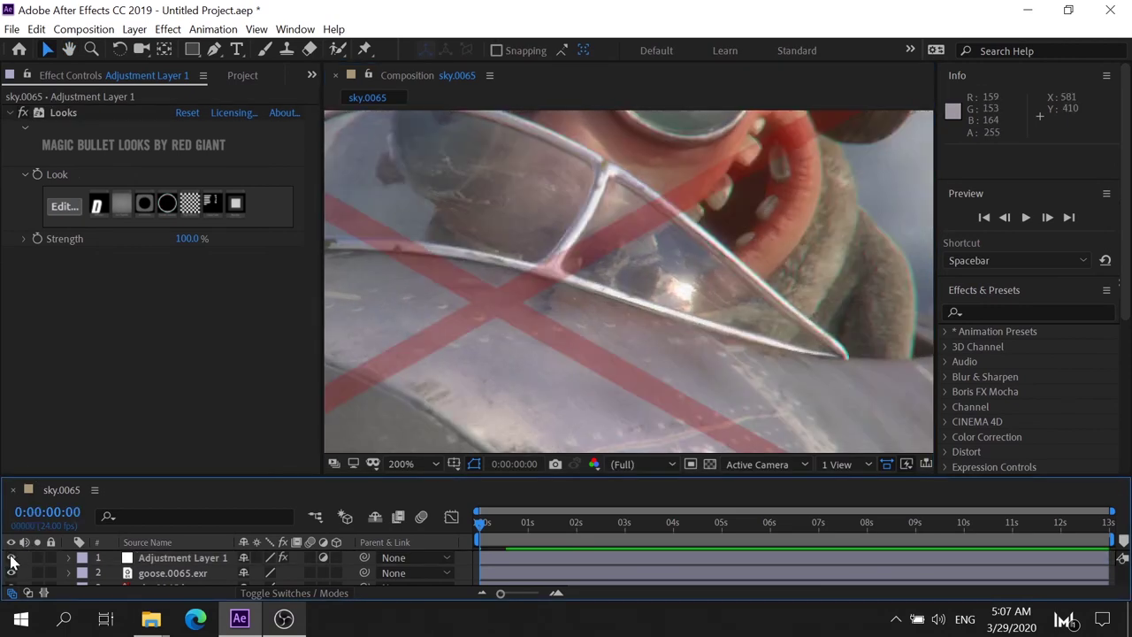
pyautogui.click(11, 559)
pyautogui.click(12, 558)
pyautogui.click(12, 559)
pyautogui.scroll(-6, 818, 217)
pyautogui.press('.')
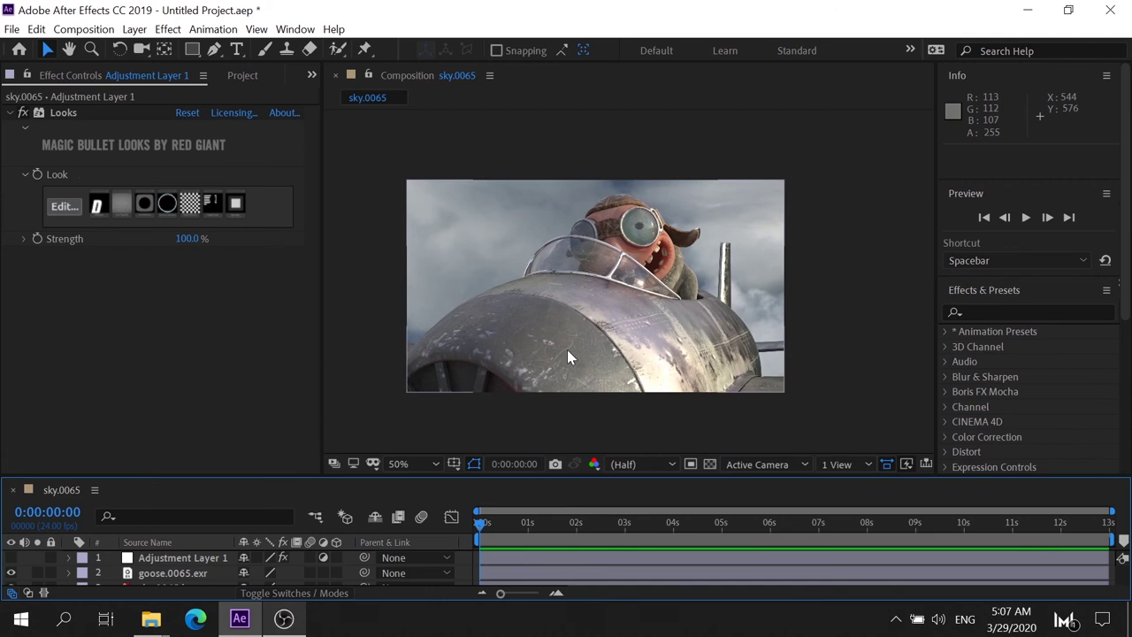
pyautogui.click(12, 558)
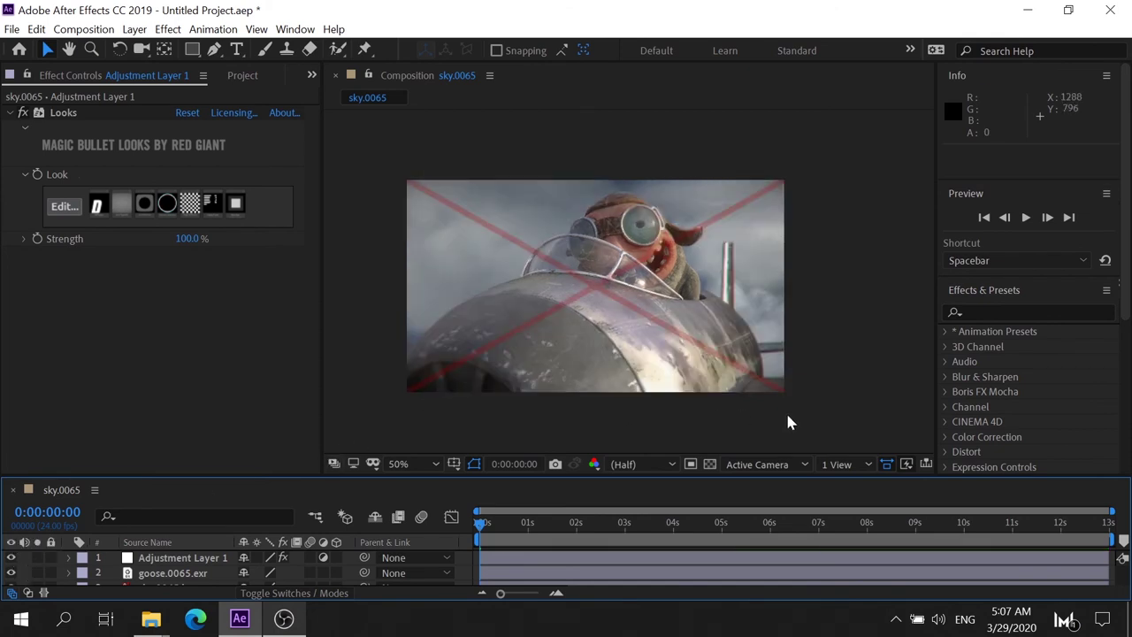
pyautogui.press('.')
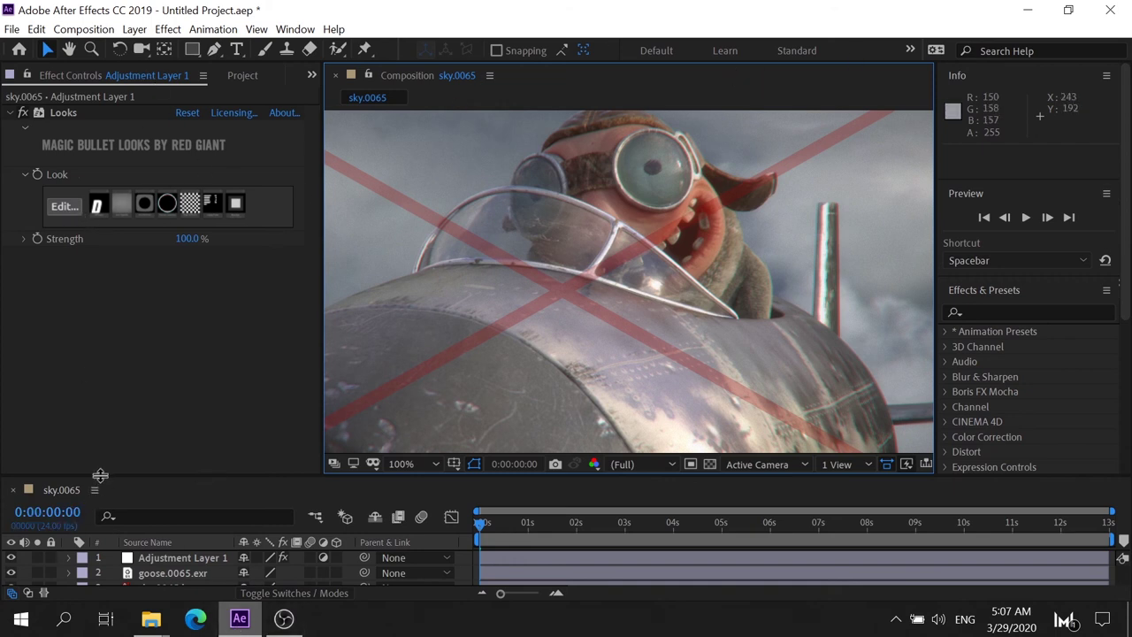
pyautogui.moveTo(100, 476); pyautogui.dragTo(100, 424)
# Add a new adjustment layer on top of the composition
pyautogui.rightClick(161, 561)
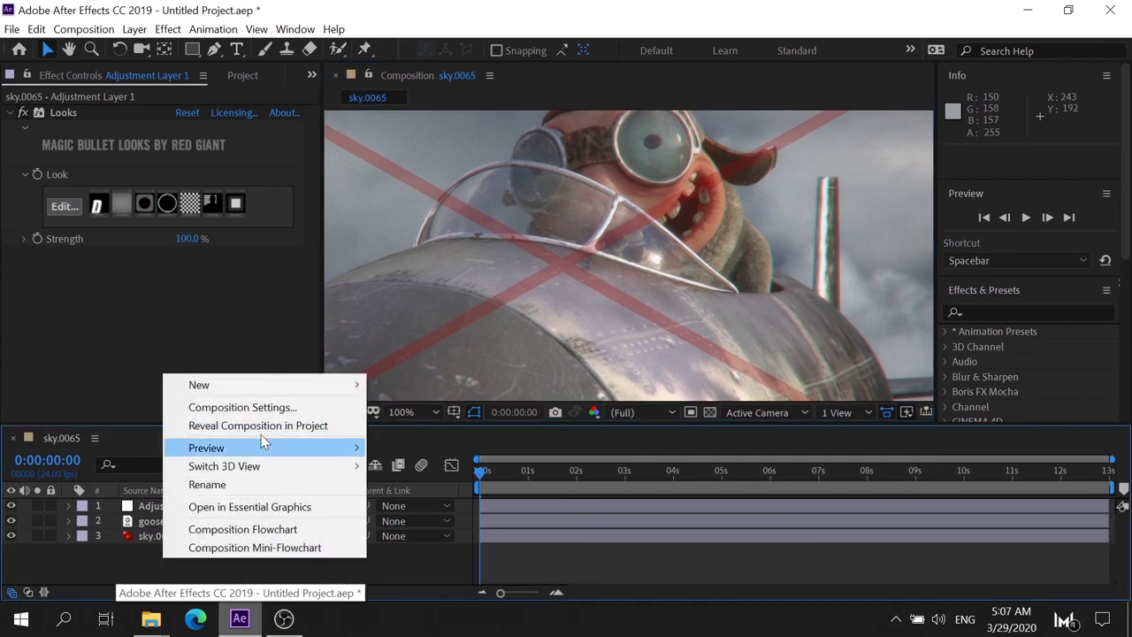
pyautogui.moveTo(306, 383)
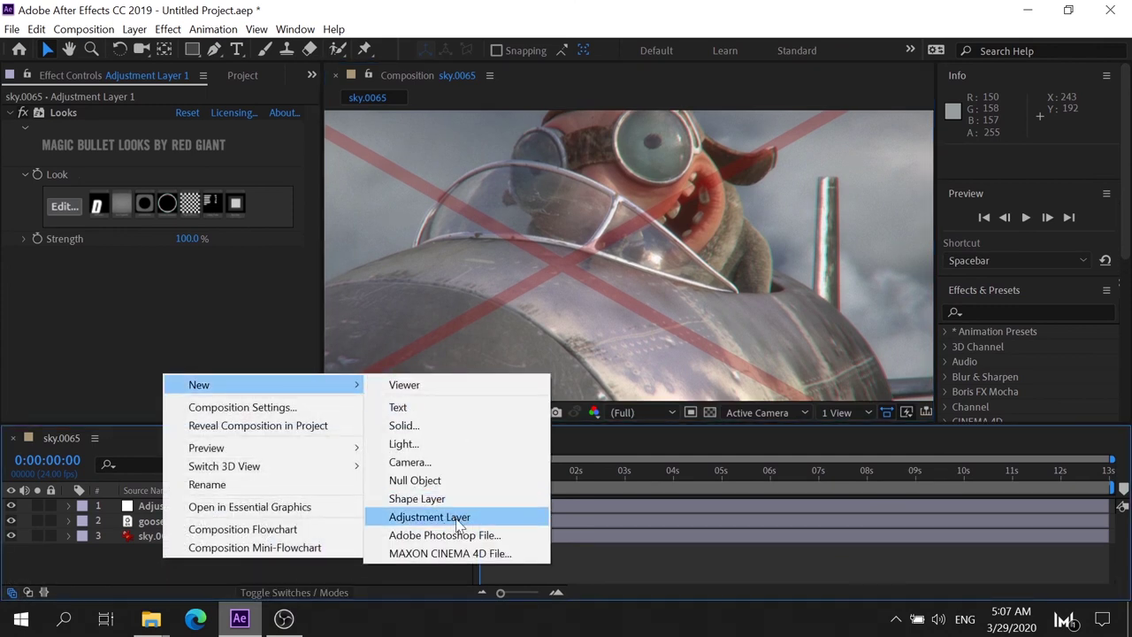
pyautogui.click(459, 522)
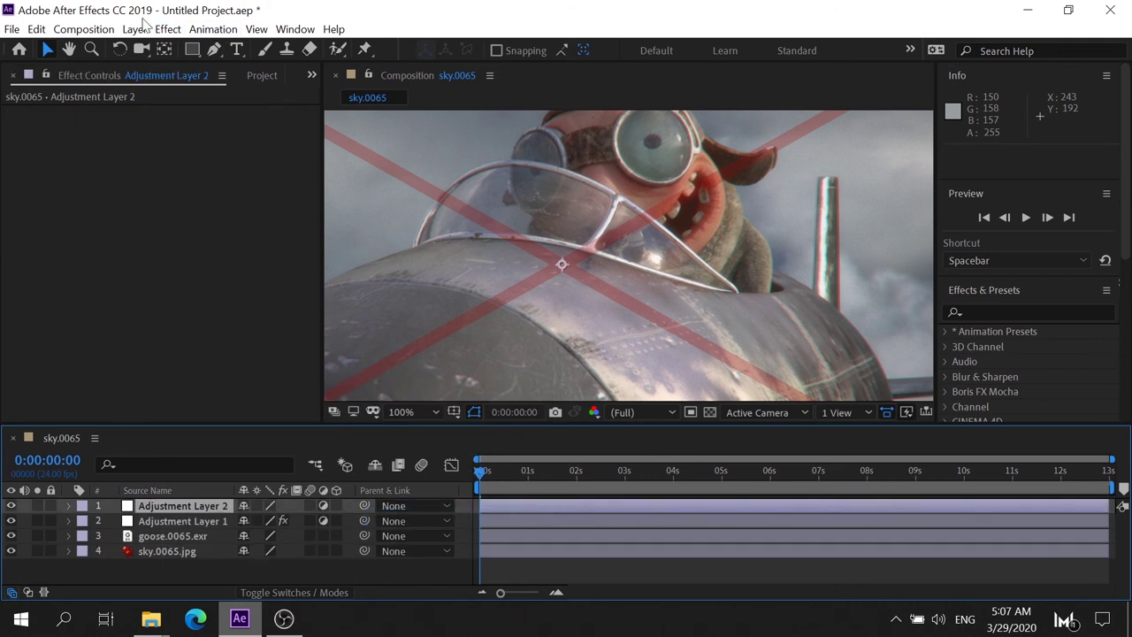
# Apply RG Magic Bullet > Looks to the new adjustment layer
pyautogui.click(168, 29)
pyautogui.moveTo(301, 326)
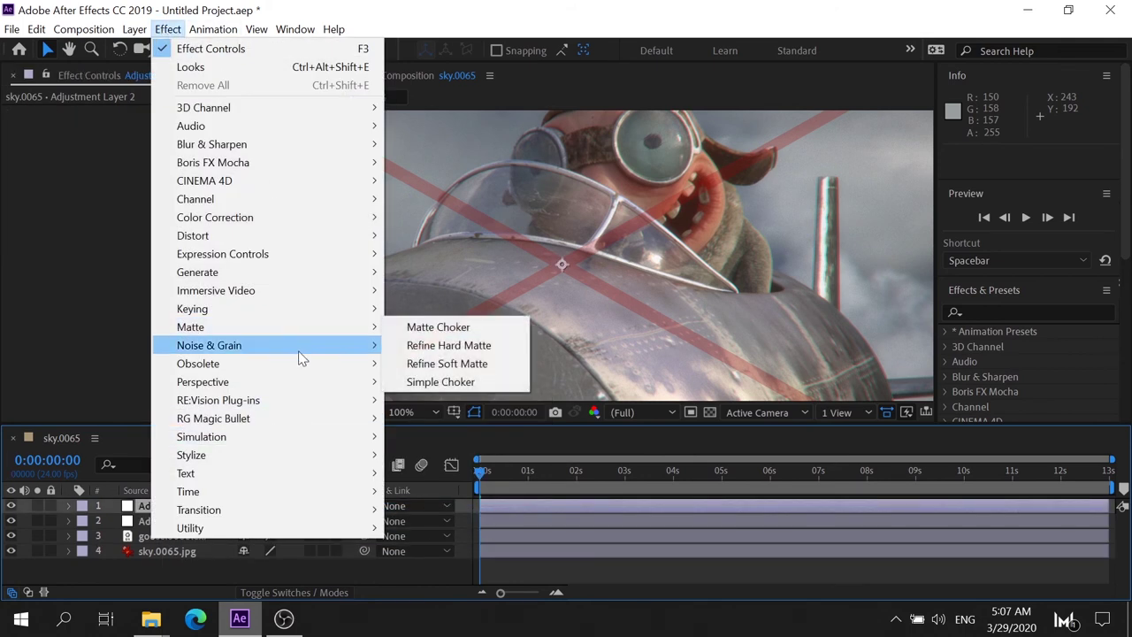
pyautogui.moveTo(314, 419)
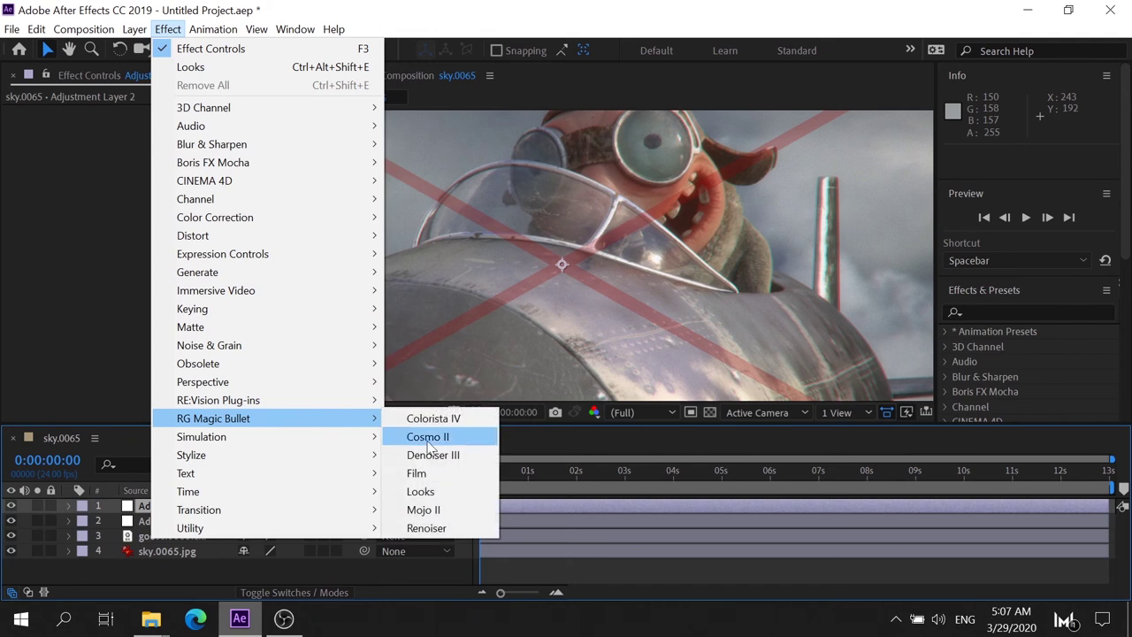
pyautogui.click(467, 493)
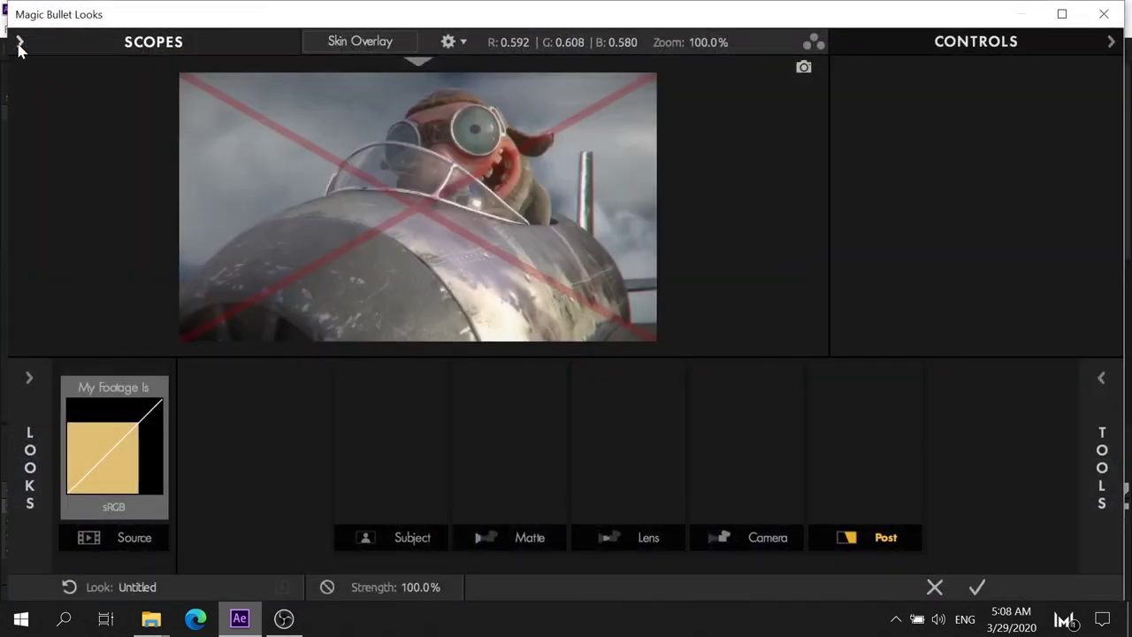
# Apply the Fujifilm 8543 Color Film Stock preset look to the new layer
pyautogui.click(20, 44)
pyautogui.click(19, 45)
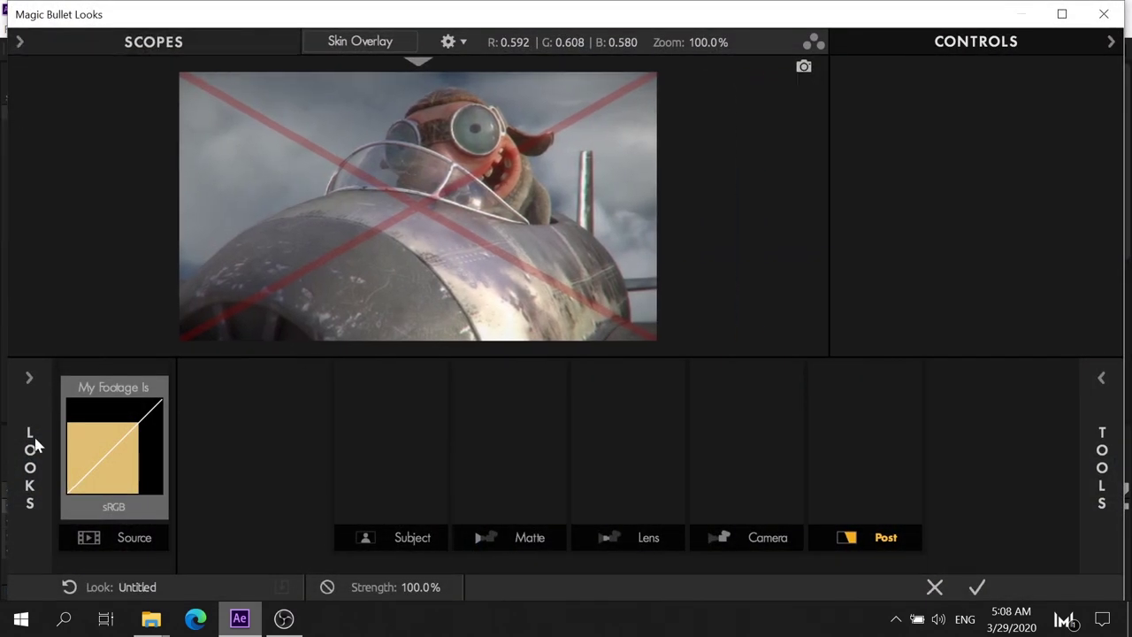
pyautogui.click(28, 401)
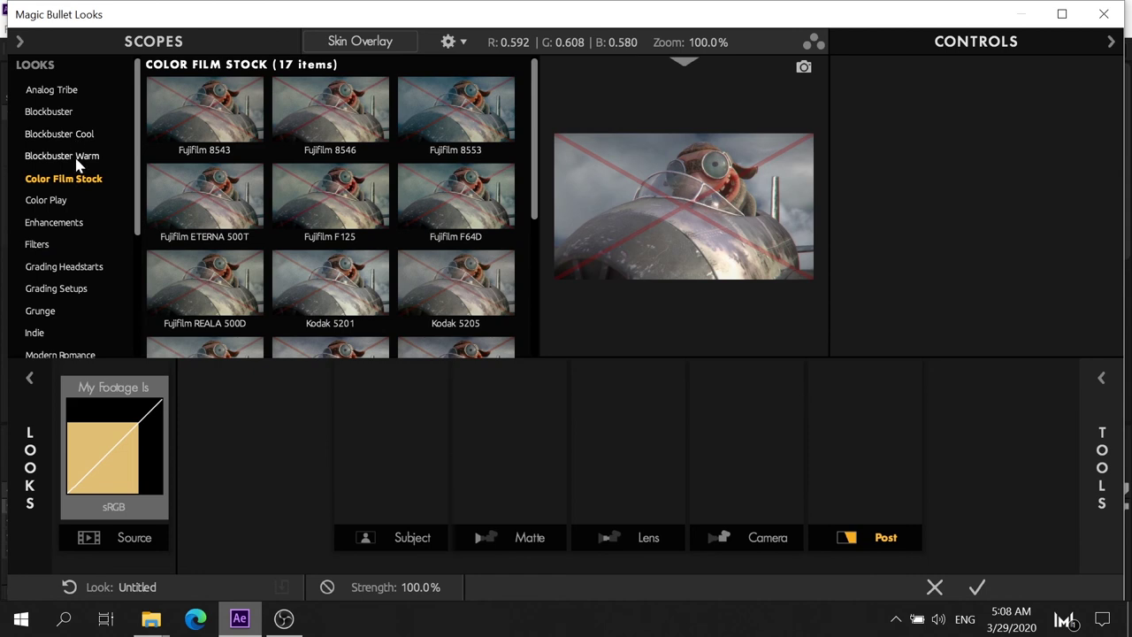
pyautogui.click(168, 158)
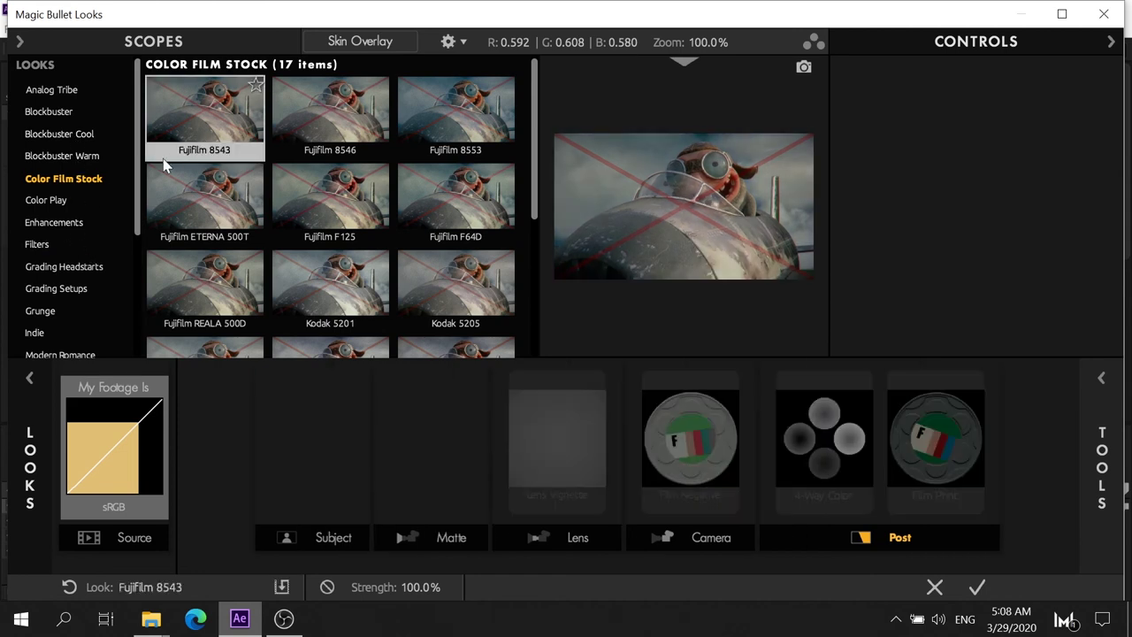
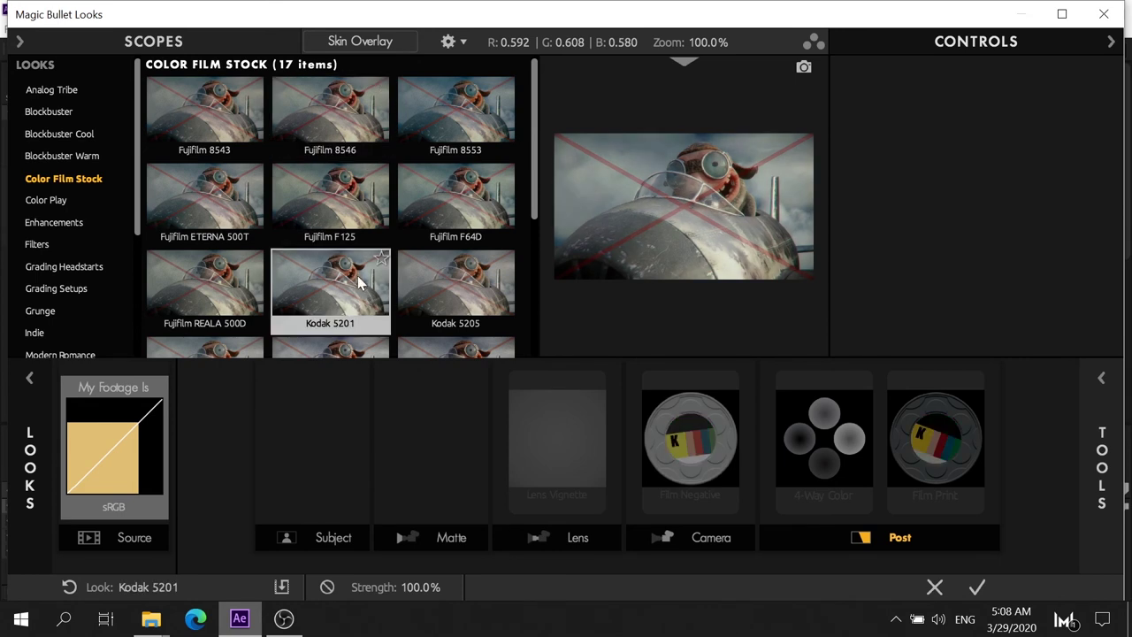
# Browse the Looks categories down to the Neighborhood collection
pyautogui.scroll(-1, 354, 256)
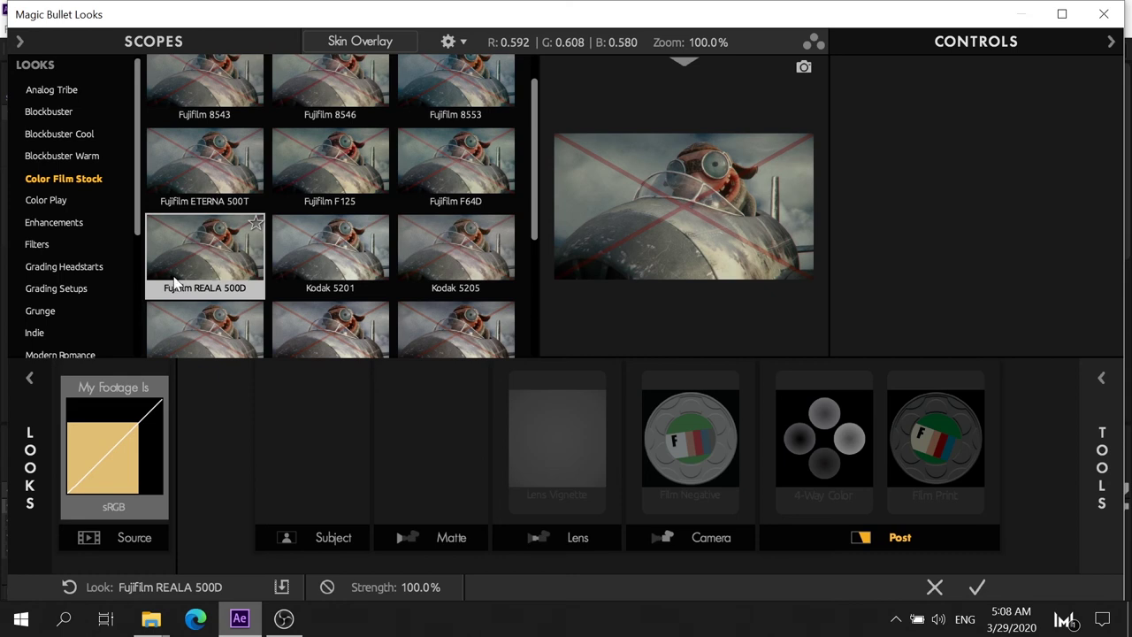
pyautogui.click(74, 267)
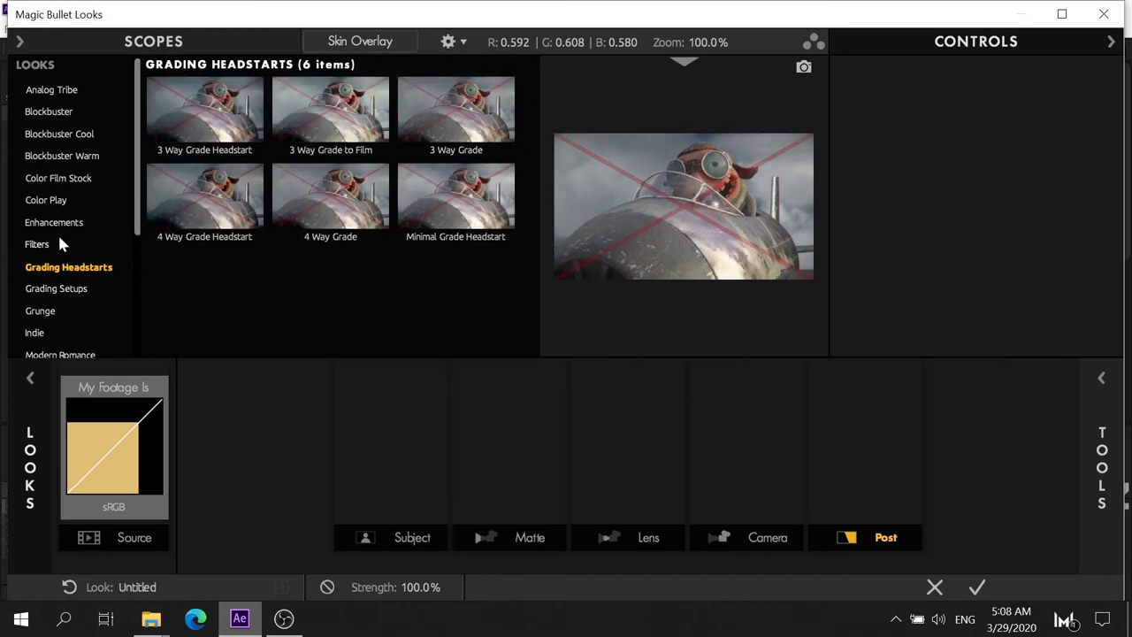
pyautogui.click(55, 244)
pyautogui.click(62, 134)
pyautogui.click(75, 92)
pyautogui.click(58, 178)
pyautogui.click(53, 222)
pyautogui.click(58, 265)
pyautogui.scroll(-1, 71, 278)
pyautogui.click(41, 241)
pyautogui.click(55, 284)
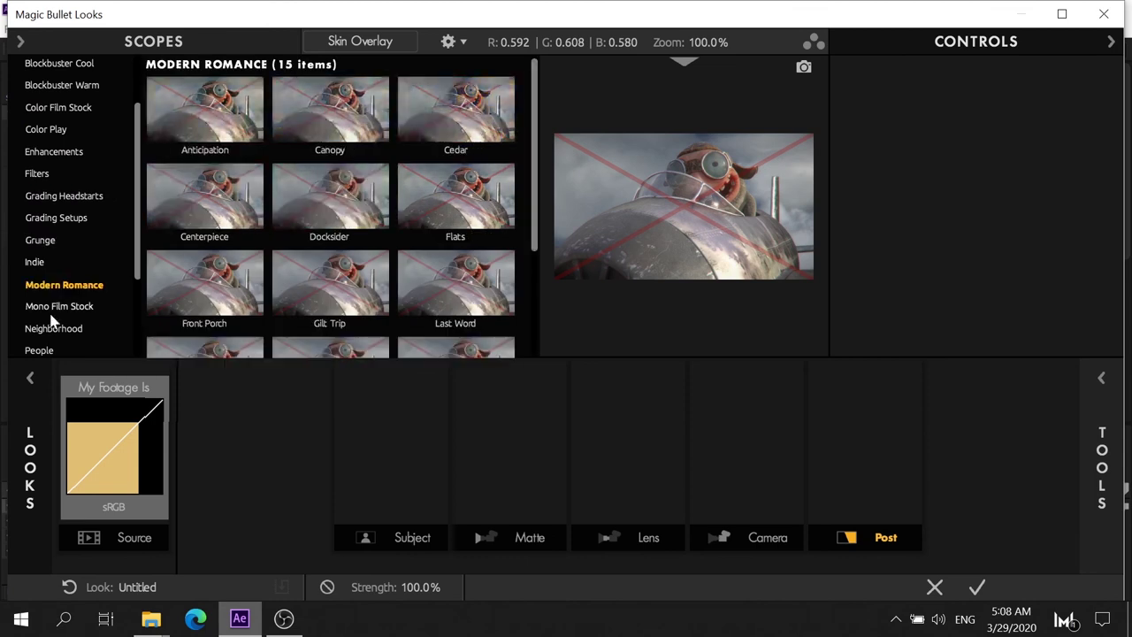
pyautogui.click(51, 330)
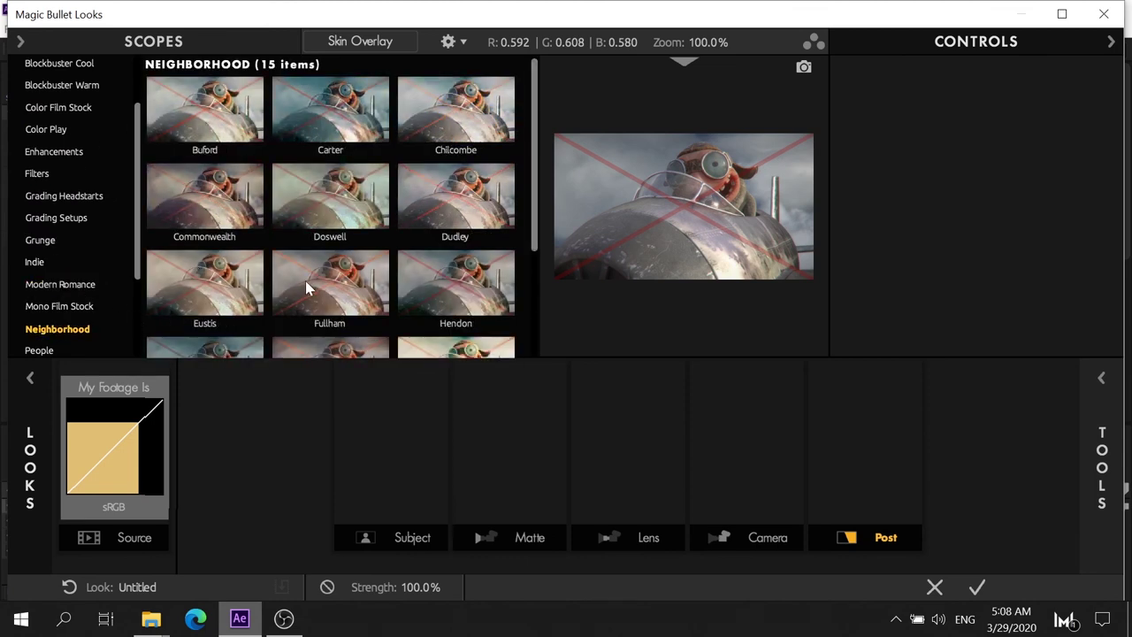
# Preview the Fullham, Carter, Buford and Dudley looks on the pilot shot
pyautogui.click(305, 280)
pyautogui.click(343, 139)
pyautogui.click(362, 262)
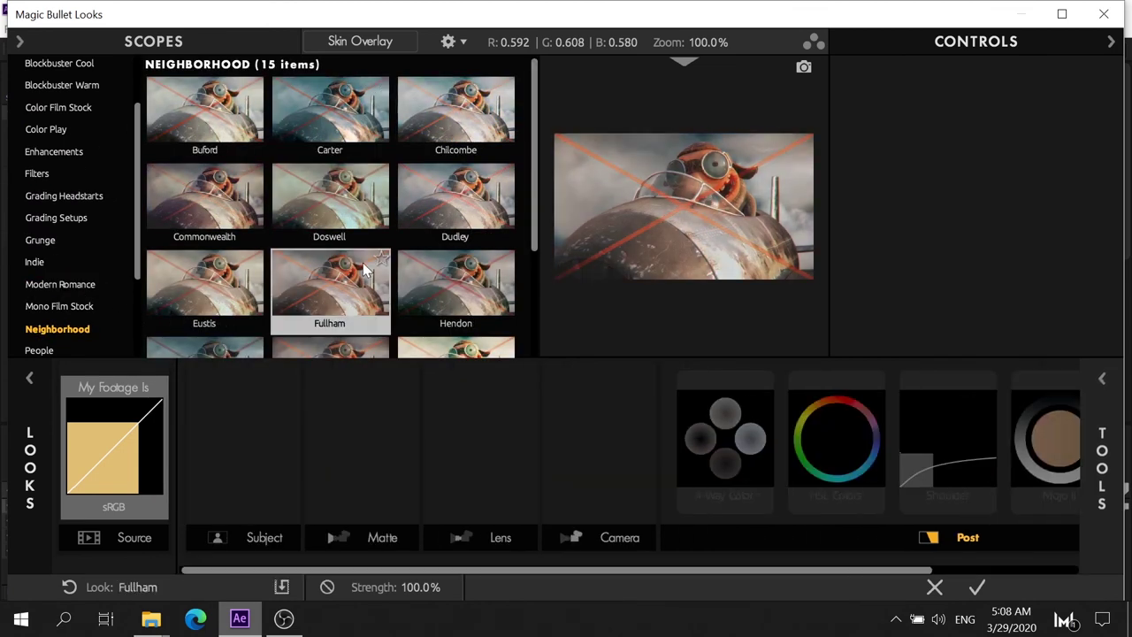
pyautogui.click(367, 129)
pyautogui.click(253, 117)
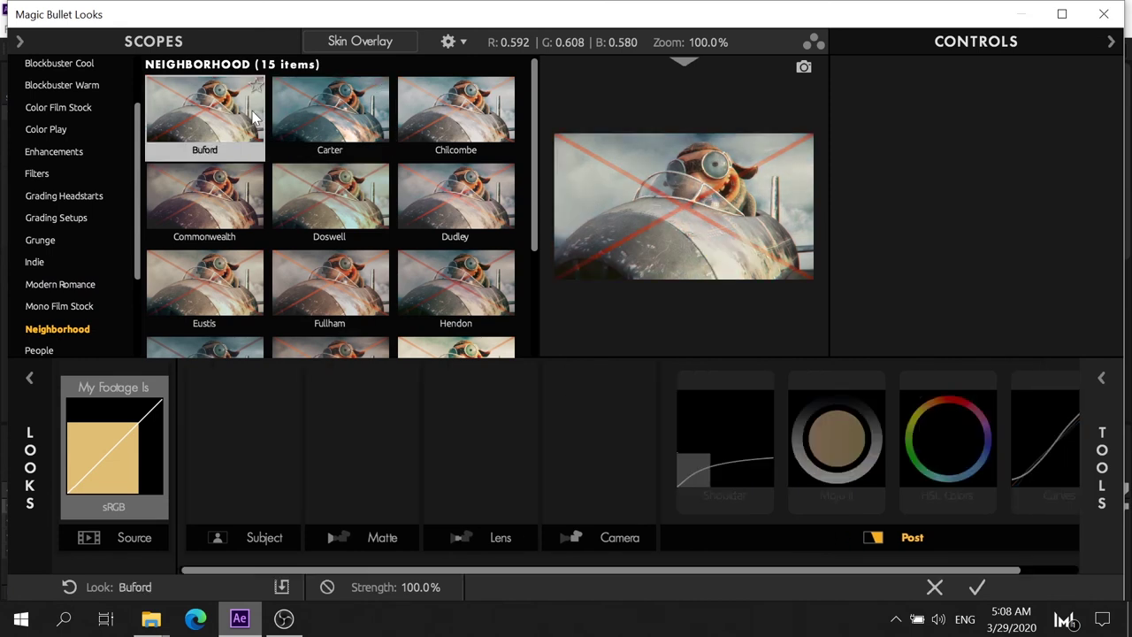
pyautogui.click(371, 119)
pyautogui.click(409, 204)
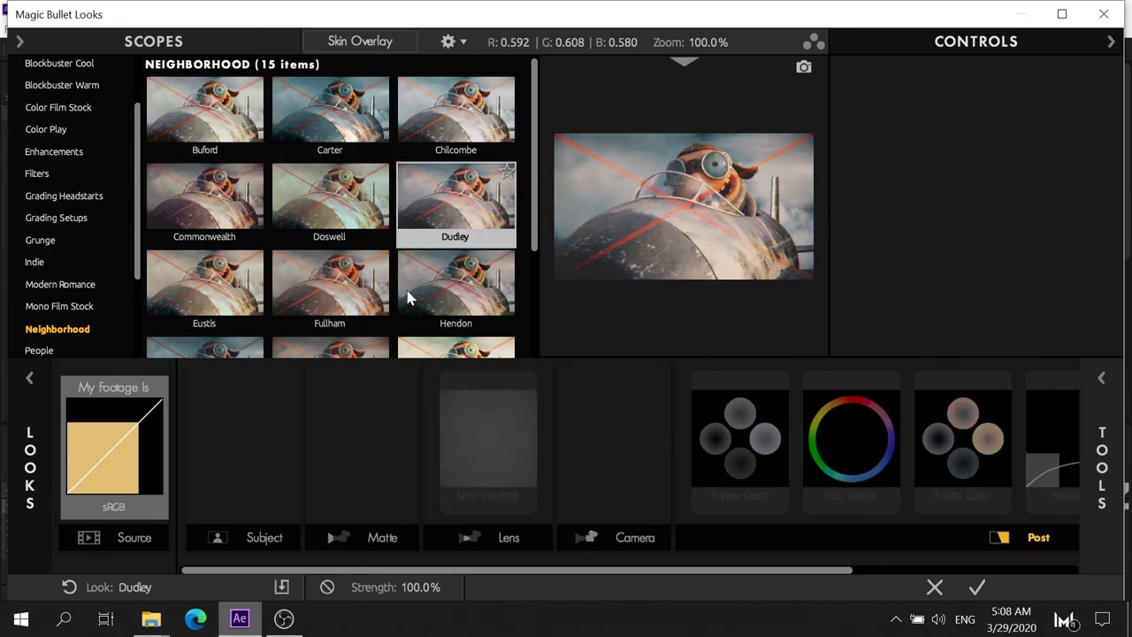
pyautogui.click(280, 304)
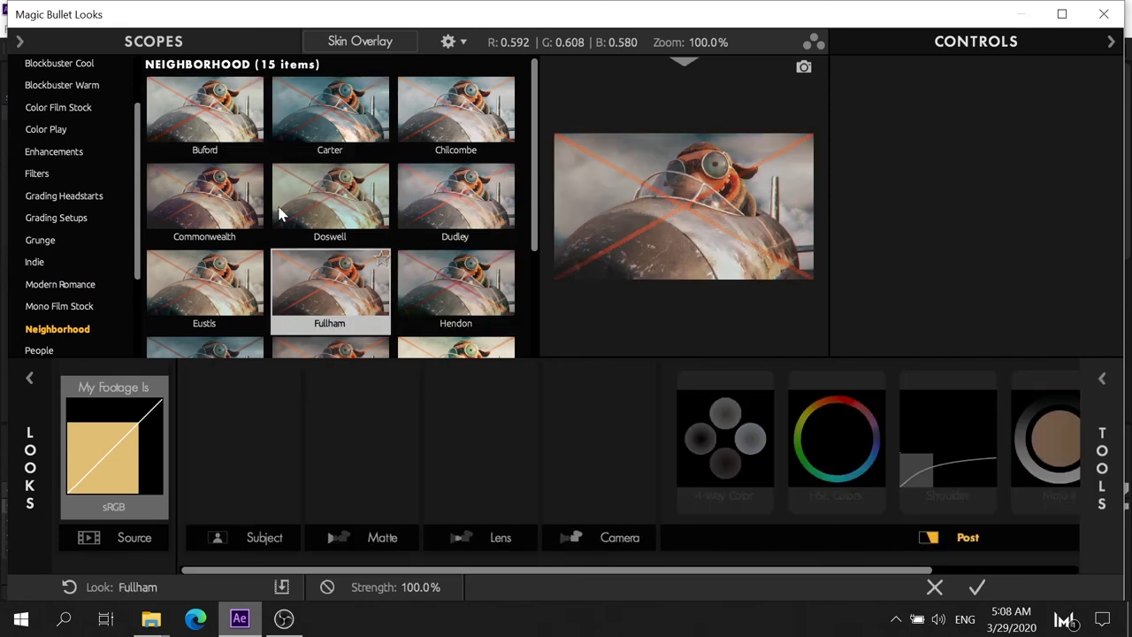
# Preview Doswell, Dudley, Chilcombe, Carter and Fullham, ending with no look applied
pyautogui.click(279, 215)
pyautogui.click(446, 202)
pyautogui.click(447, 113)
pyautogui.click(350, 124)
pyautogui.click(411, 131)
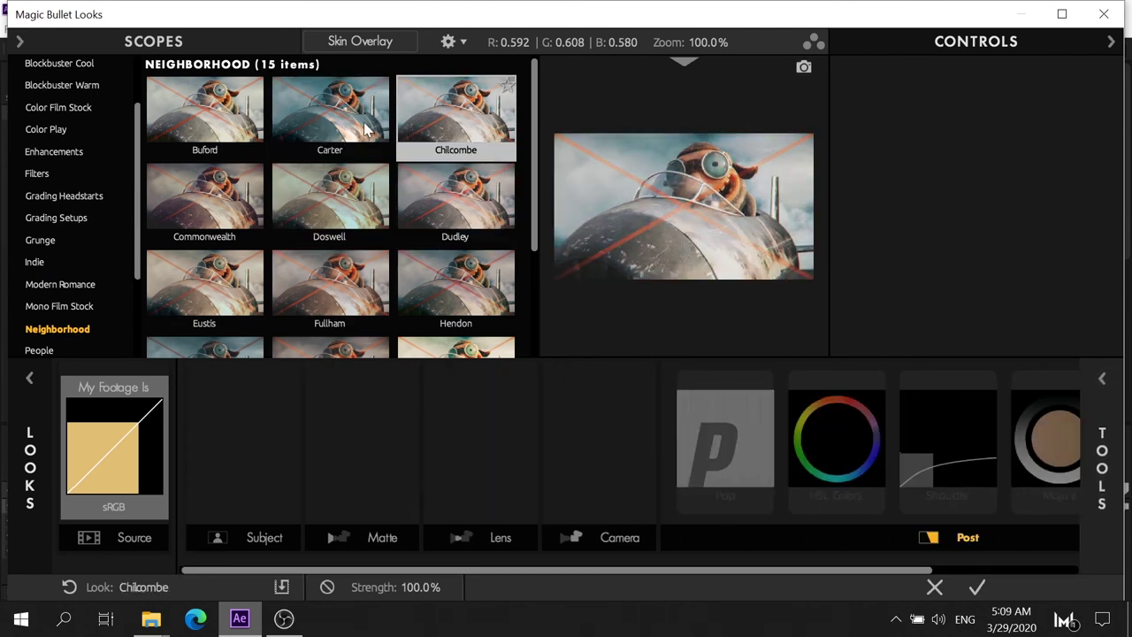
pyautogui.click(336, 274)
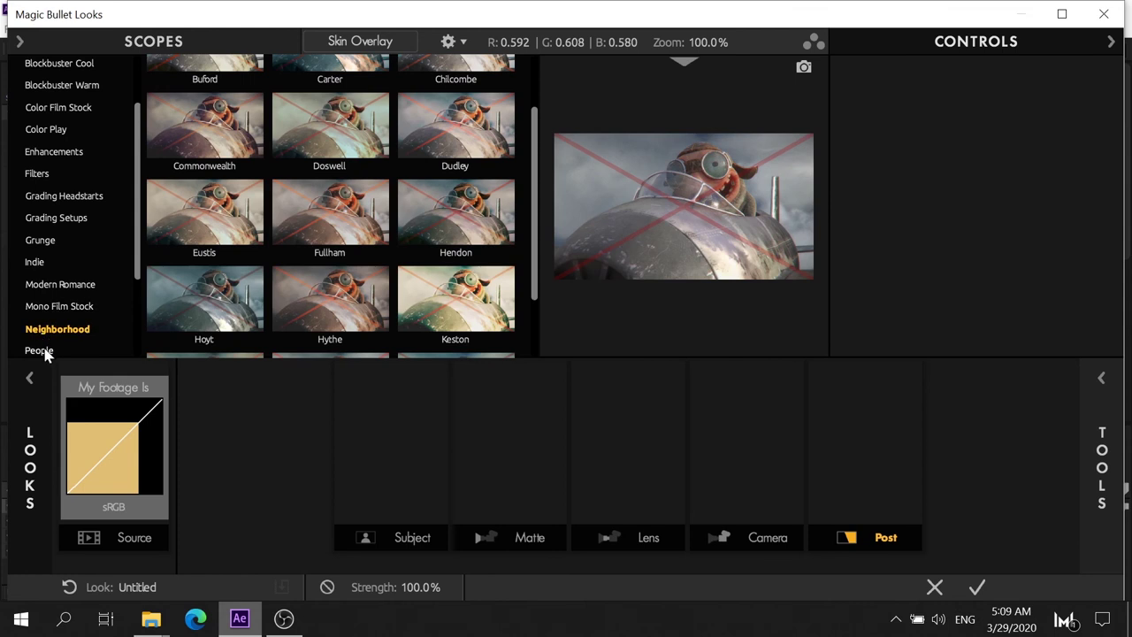
# Open the People category and preview Crime Scene, Spot Focus and My Hero
pyautogui.click(40, 350)
pyautogui.click(363, 194)
pyautogui.click(429, 276)
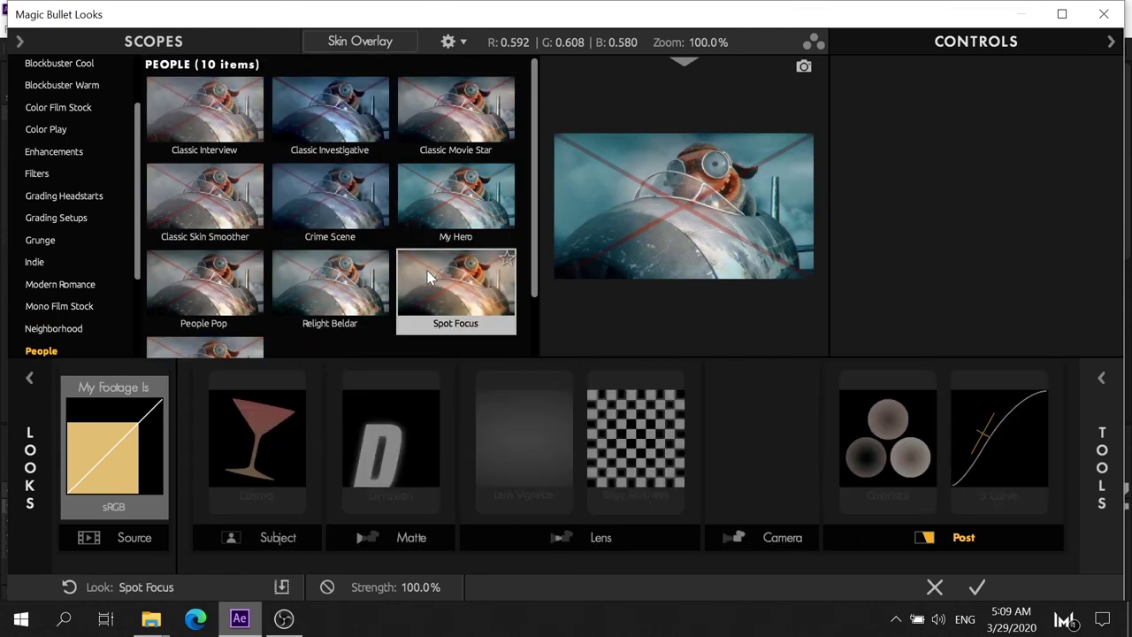
pyautogui.click(426, 208)
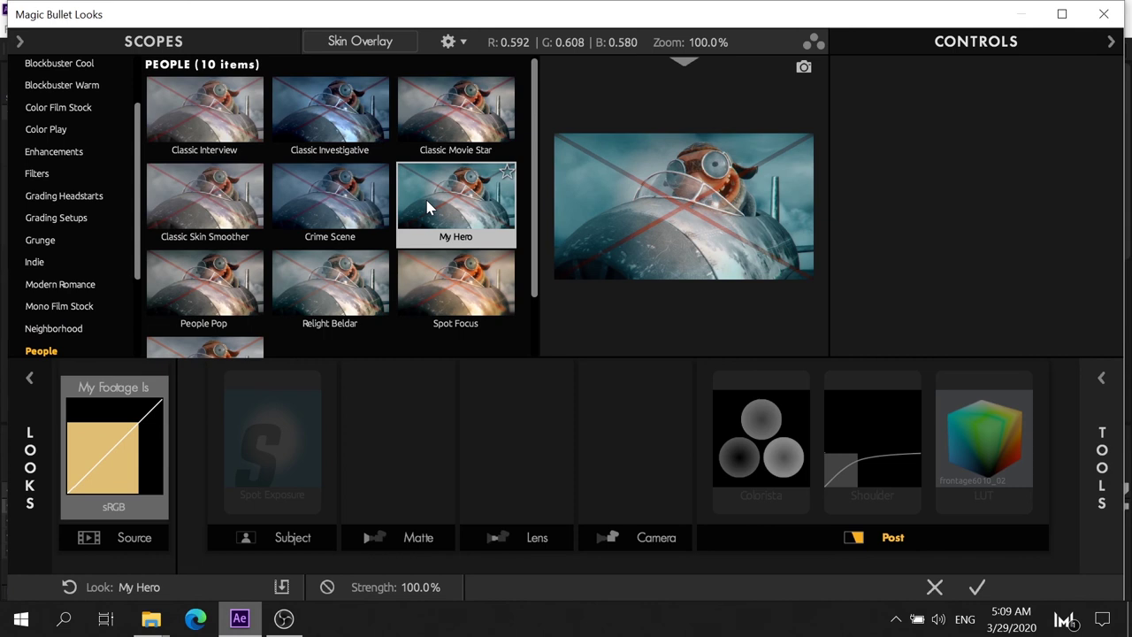
# Preview Classic Interview, Classic Investigative, Classic Movie Star and Relight Beldar, then clear the look
pyautogui.click(239, 133)
pyautogui.click(299, 134)
pyautogui.click(422, 136)
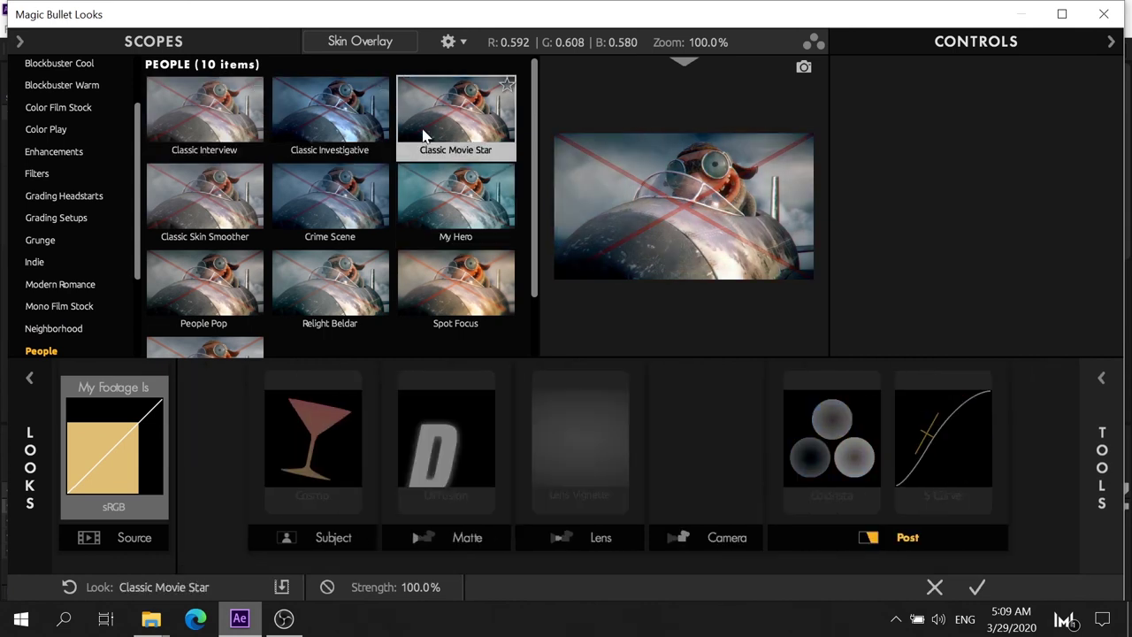
pyautogui.click(429, 277)
pyautogui.scroll(-1, 327, 230)
pyautogui.click(310, 225)
pyautogui.click(83, 329)
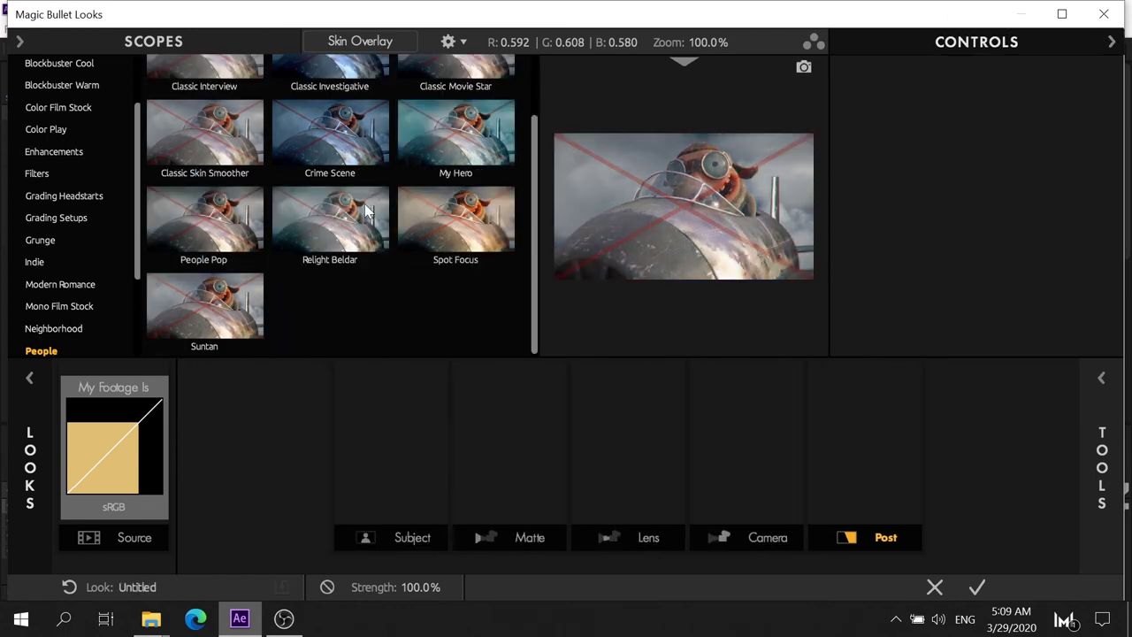
pyautogui.click(208, 622)
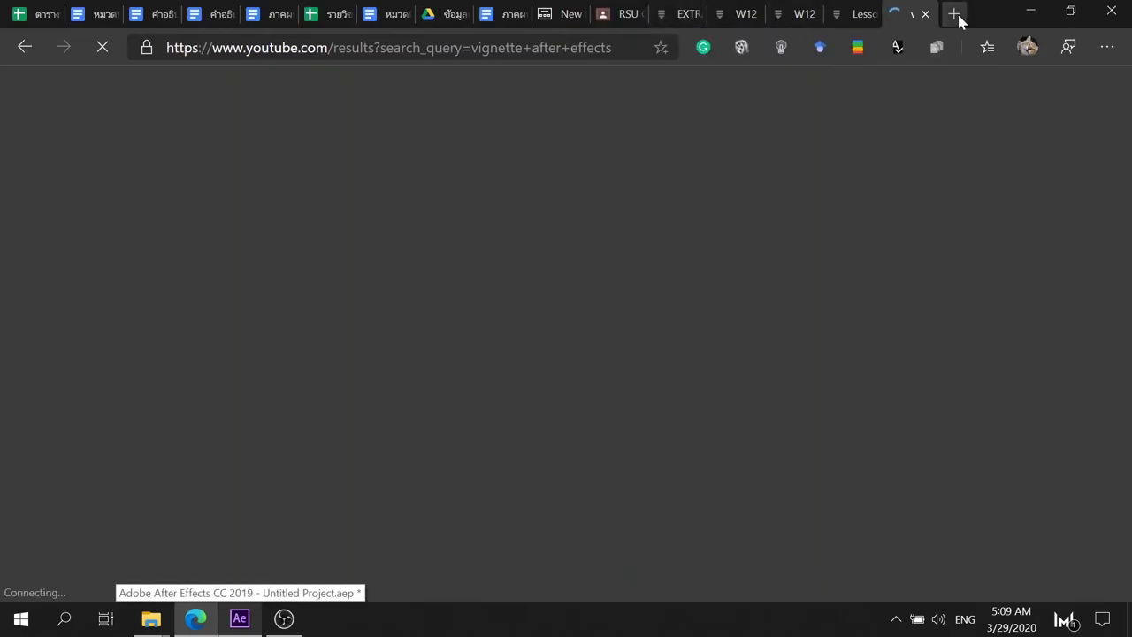
# Google 'redgiant complete' in a new Edge tab and open the Red Giant Complete page
pyautogui.click(956, 14)
pyautogui.write('re')
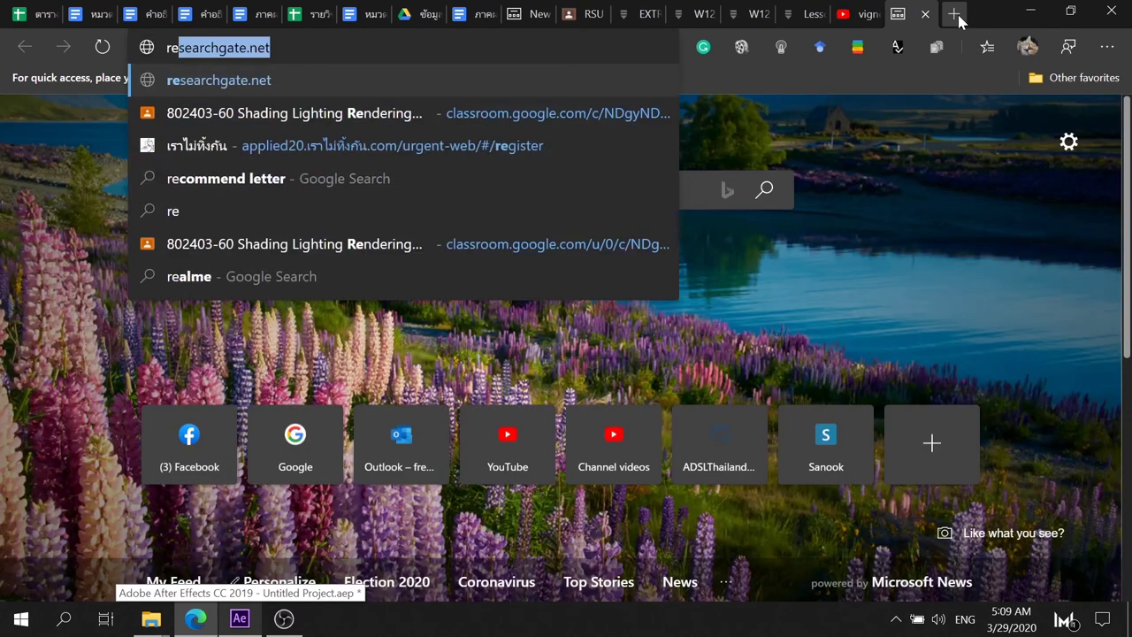
pyautogui.write('dgiant ')
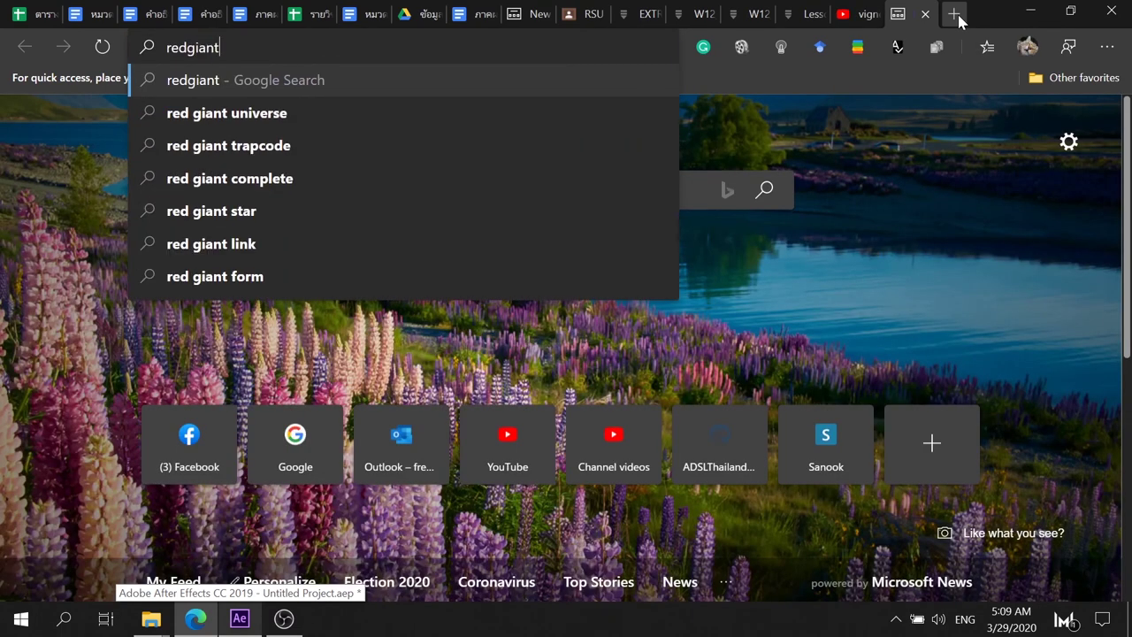
pyautogui.write('co')
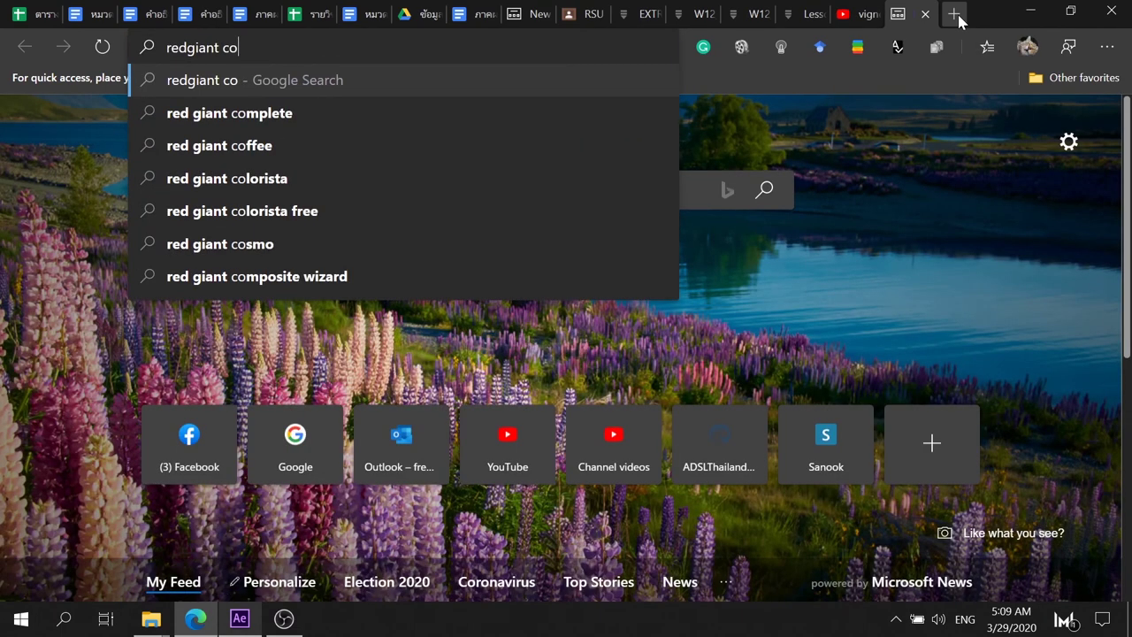
pyautogui.write('mplete')
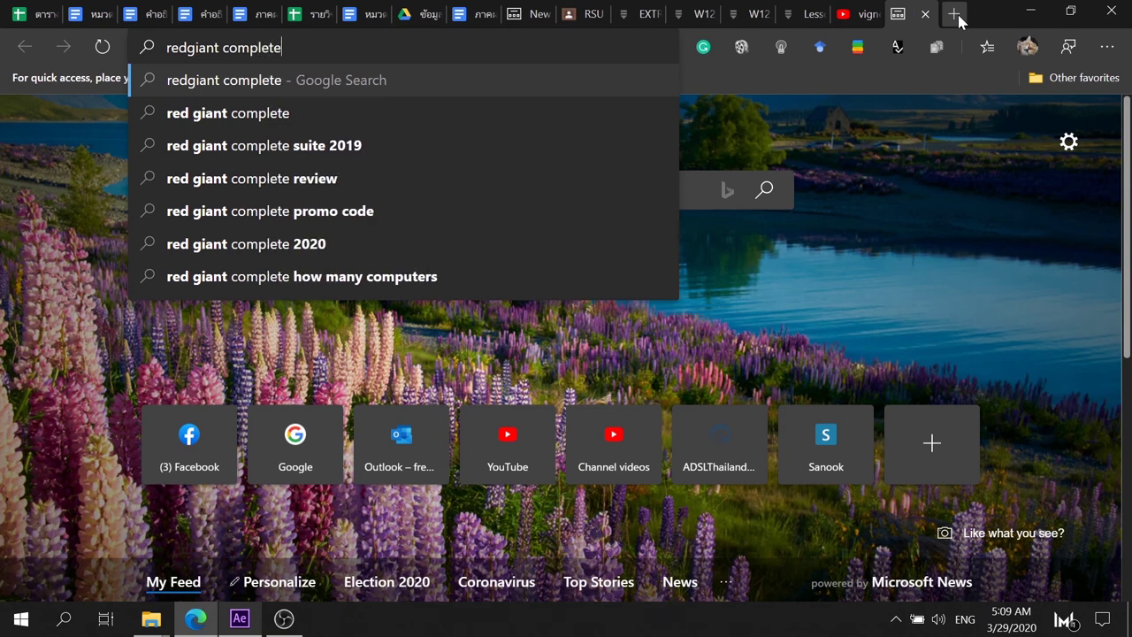
pyautogui.press('Return')
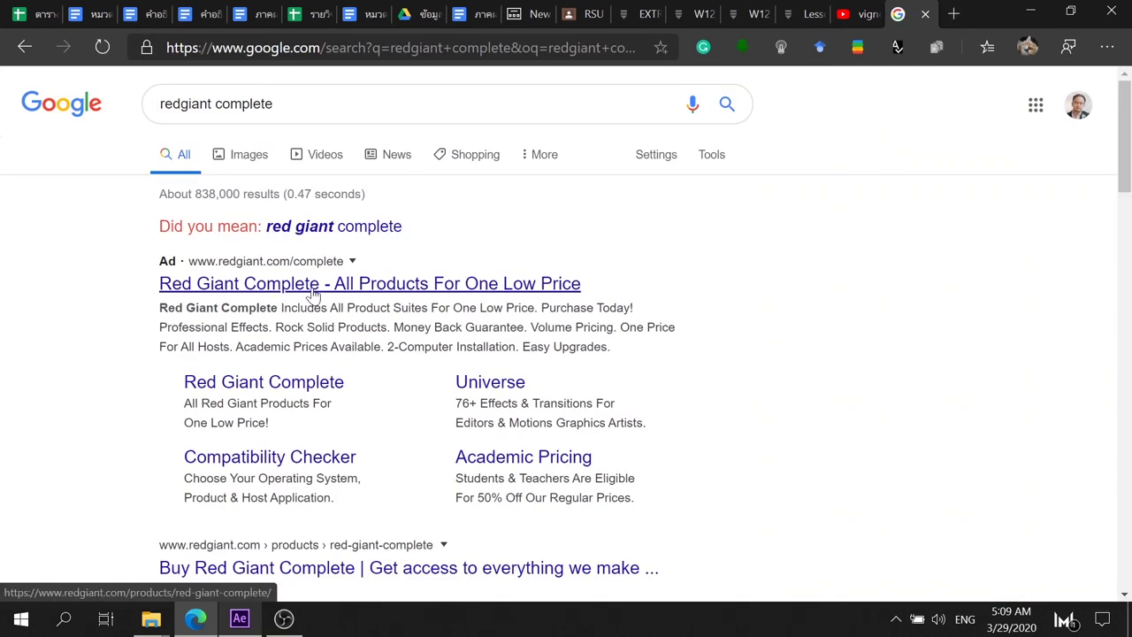
pyautogui.click(290, 283)
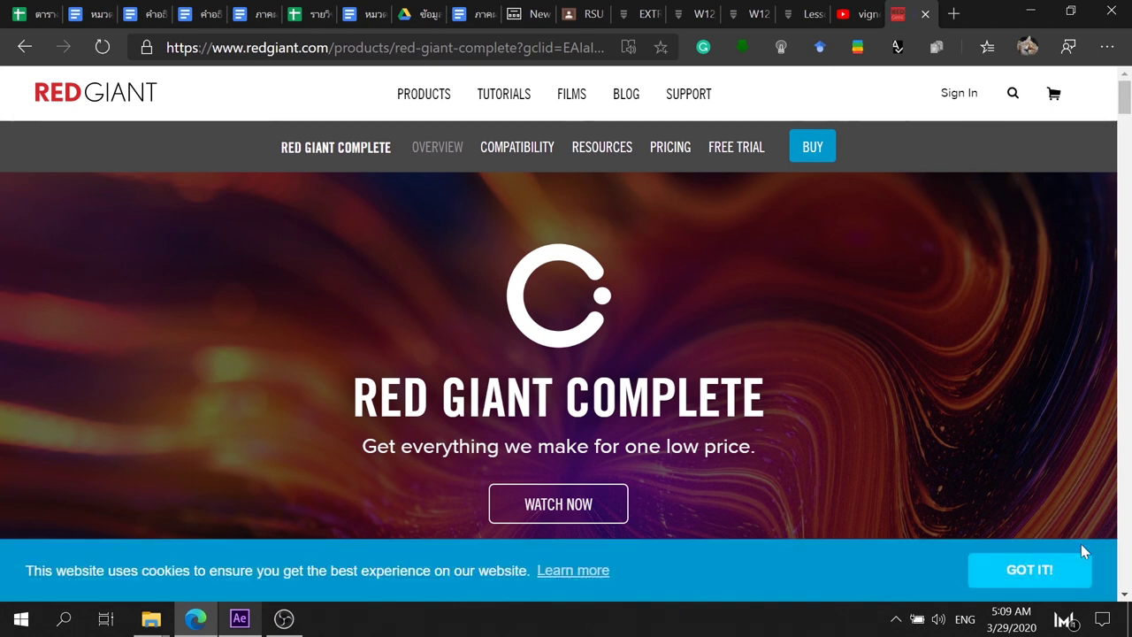
# Dismiss the cookie notice and scroll the Red Giant Complete page down to pricing
pyautogui.click(1062, 572)
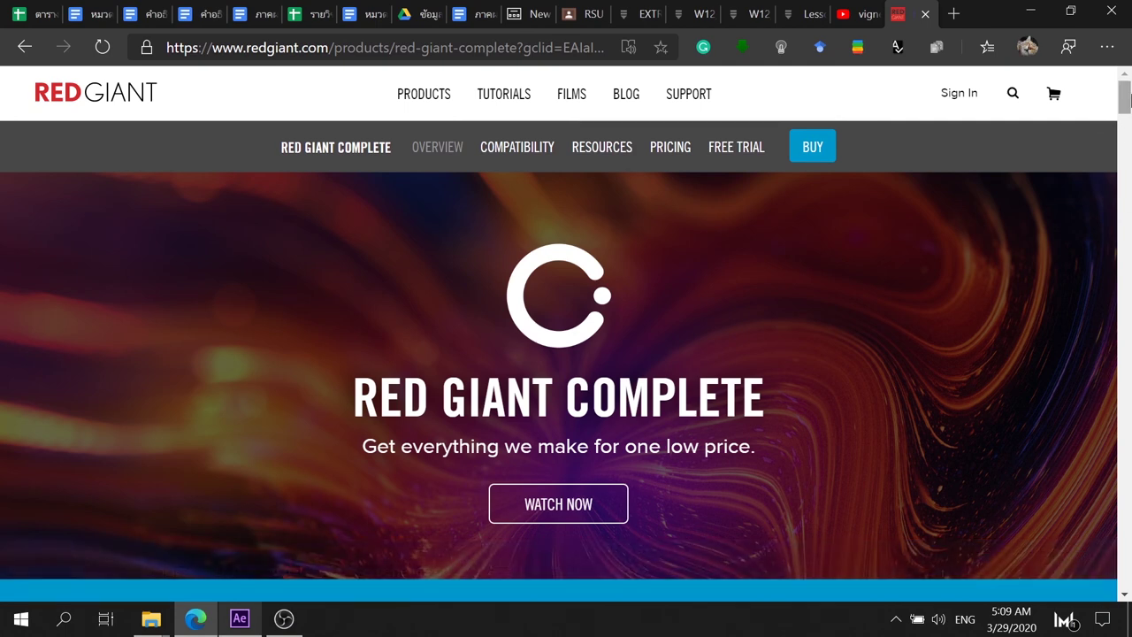
pyautogui.scroll(-5, 1106, 168)
pyautogui.scroll(-5, 1103, 188)
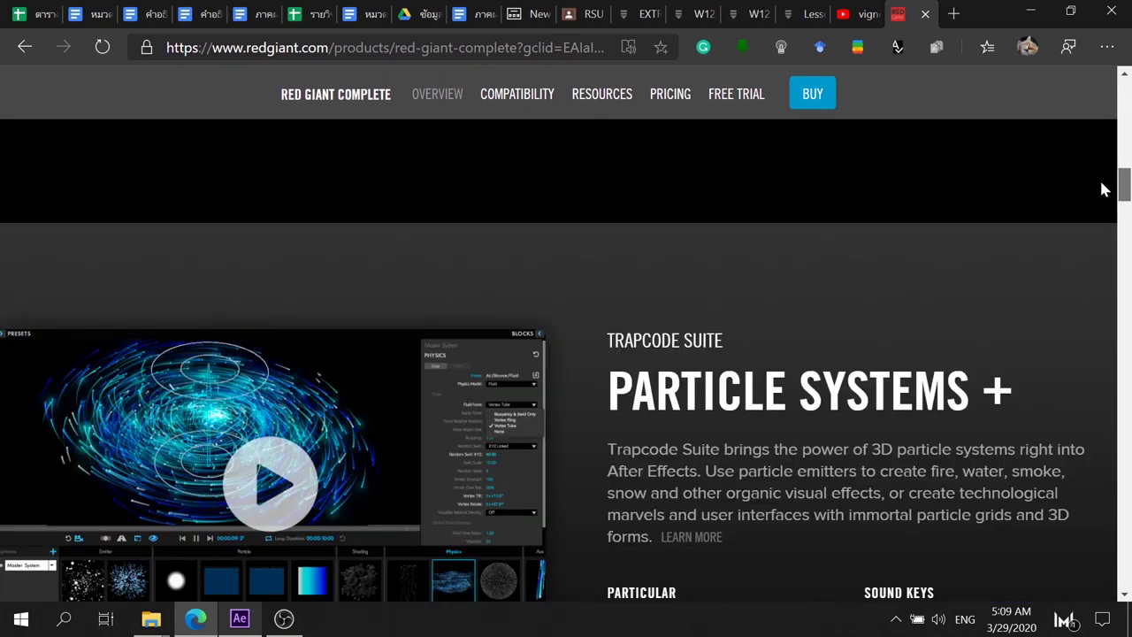
pyautogui.scroll(-5, 1103, 188)
pyautogui.scroll(-5, 1103, 189)
pyautogui.scroll(-5, 1103, 188)
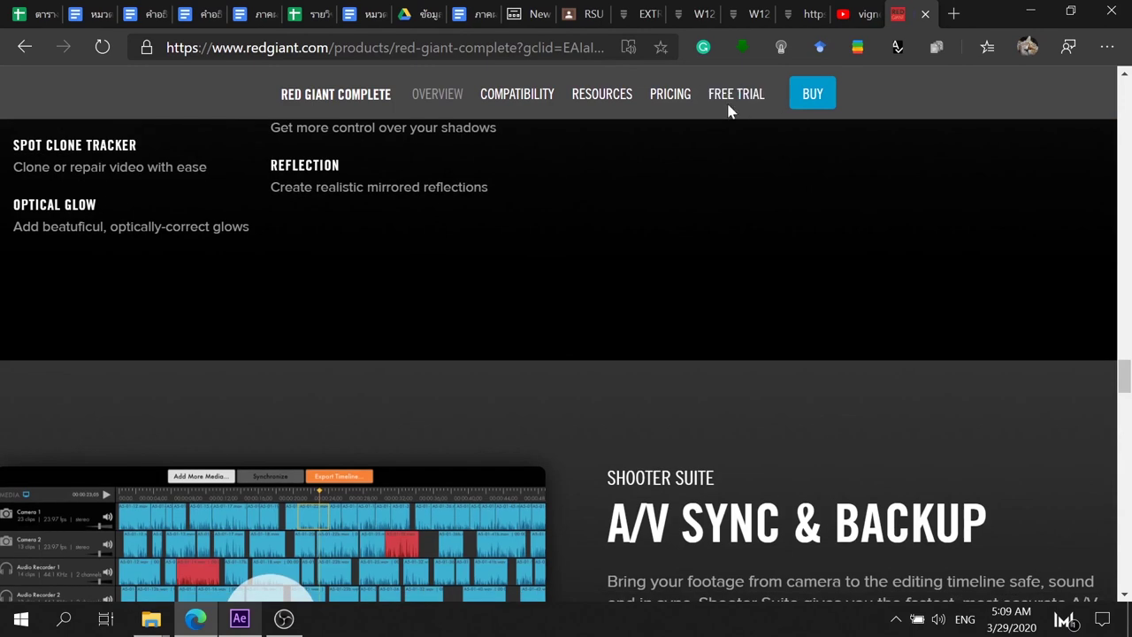
pyautogui.click(667, 103)
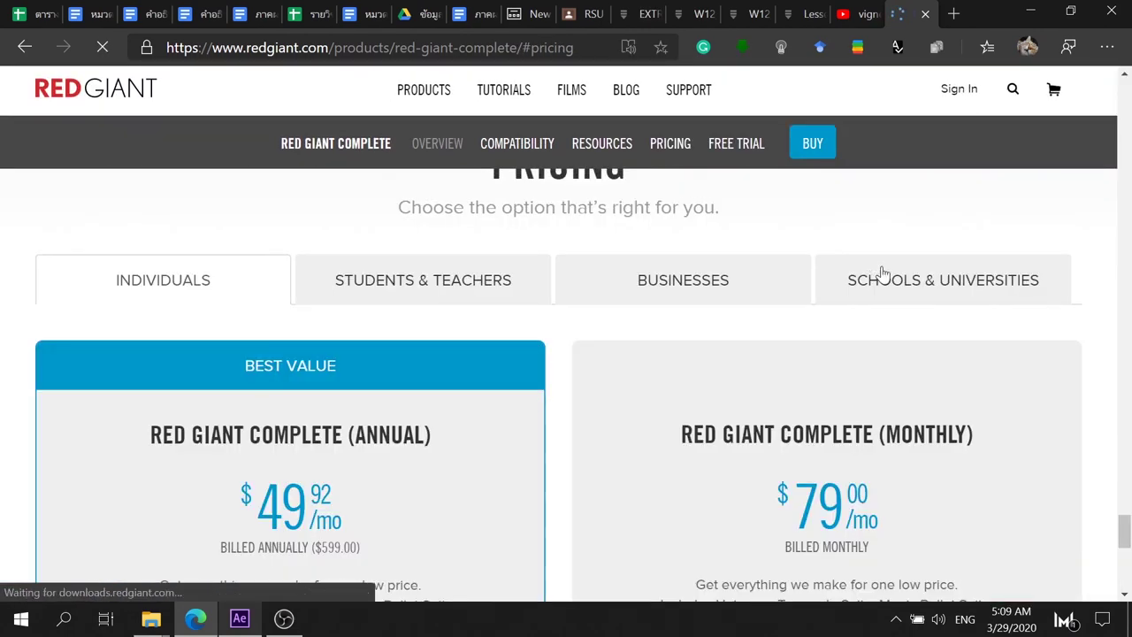
# Check school and student pricing, start the free student plan, then return to Magic Bullet Looks
pyautogui.click(964, 301)
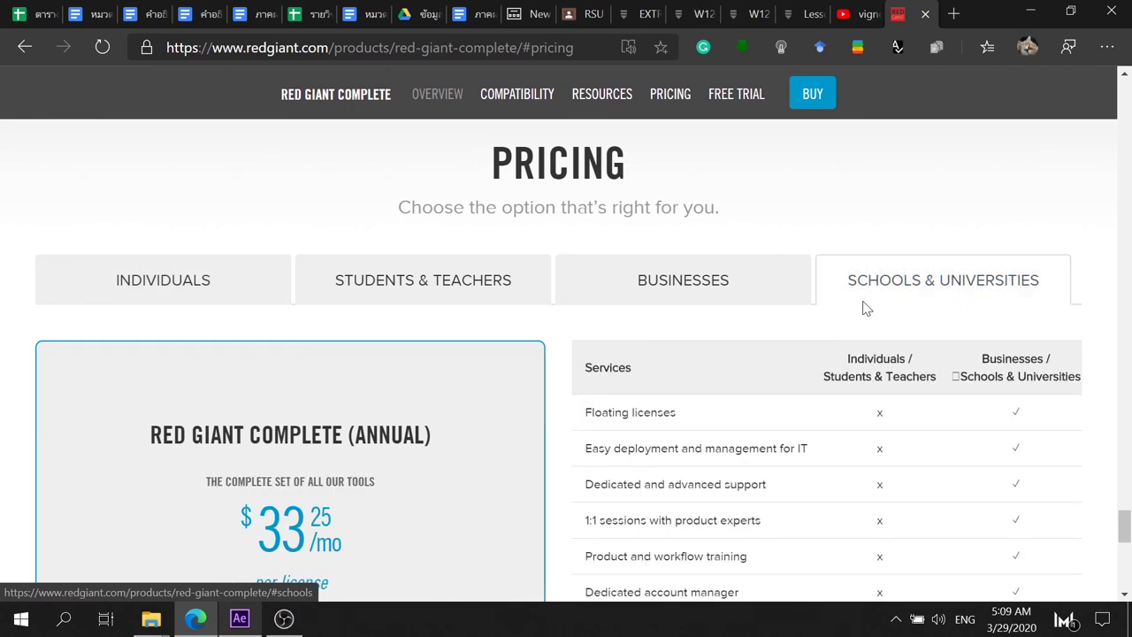
pyautogui.scroll(-10, 869, 230)
pyautogui.scroll(2, 373, 210)
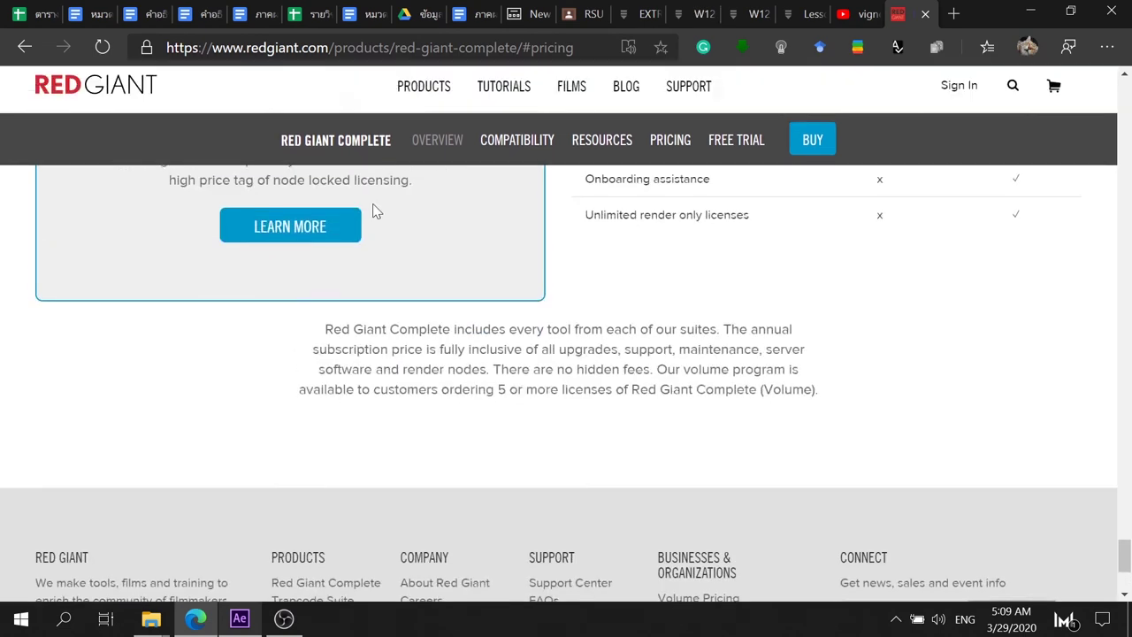
pyautogui.scroll(5, 372, 211)
pyautogui.click(410, 285)
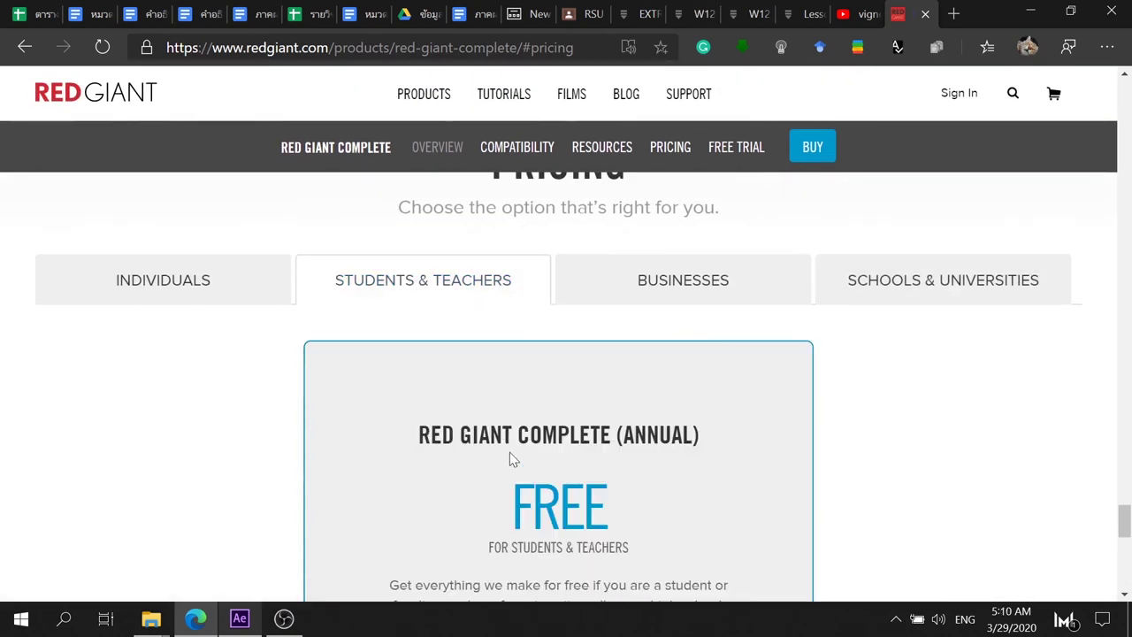
pyautogui.scroll(-4, 746, 480)
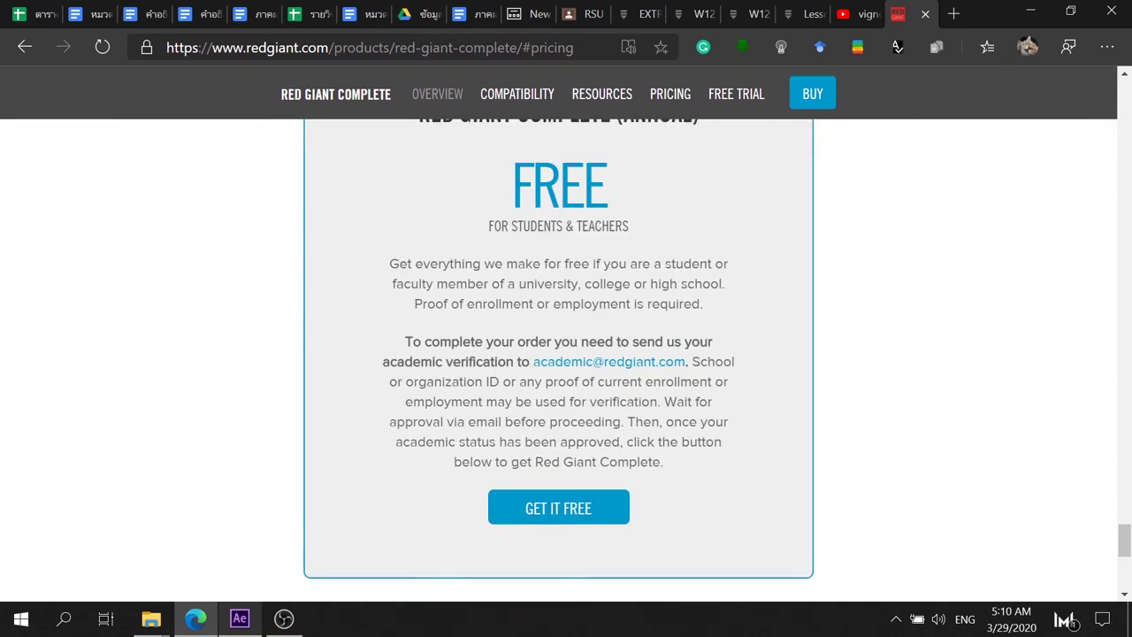
pyautogui.scroll(1, 628, 217)
pyautogui.scroll(-3, 657, 381)
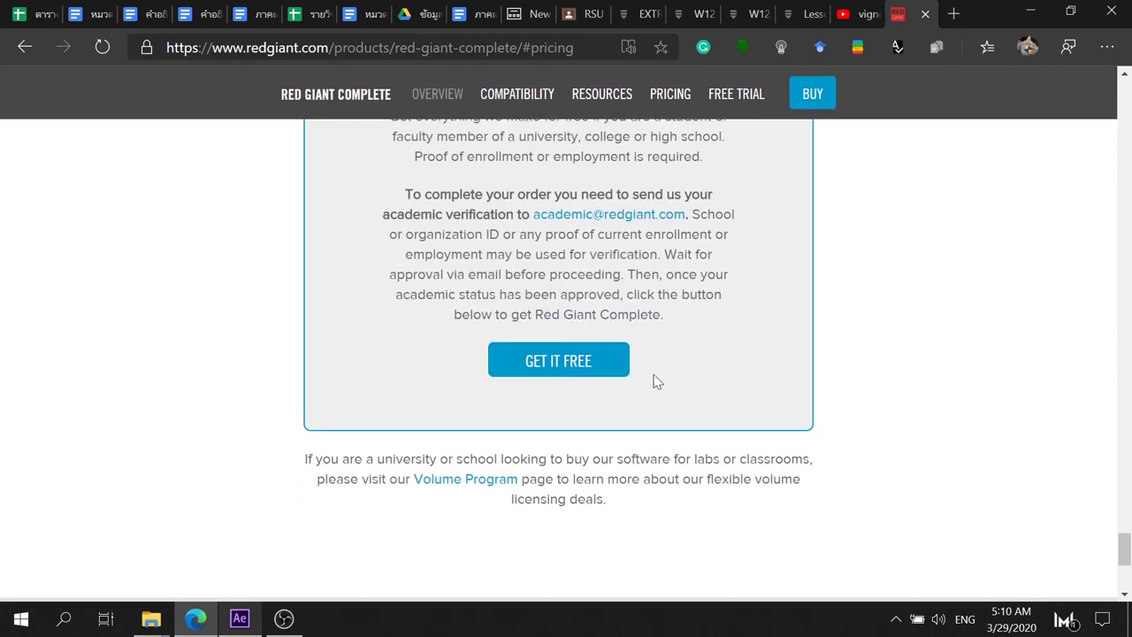
pyautogui.click(585, 361)
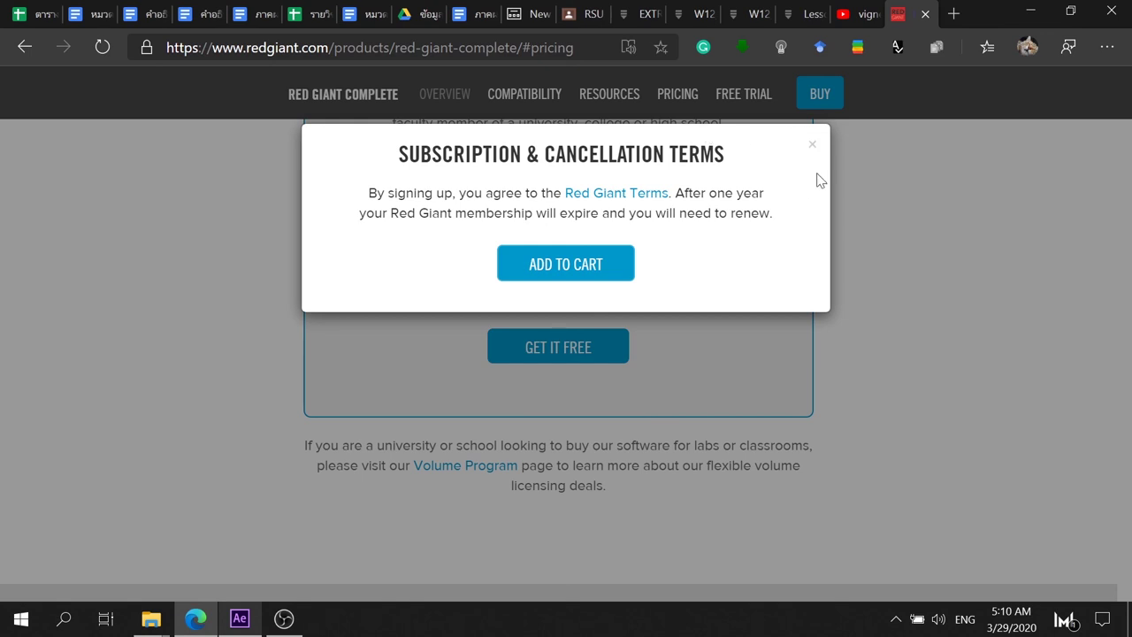
pyautogui.click(239, 618)
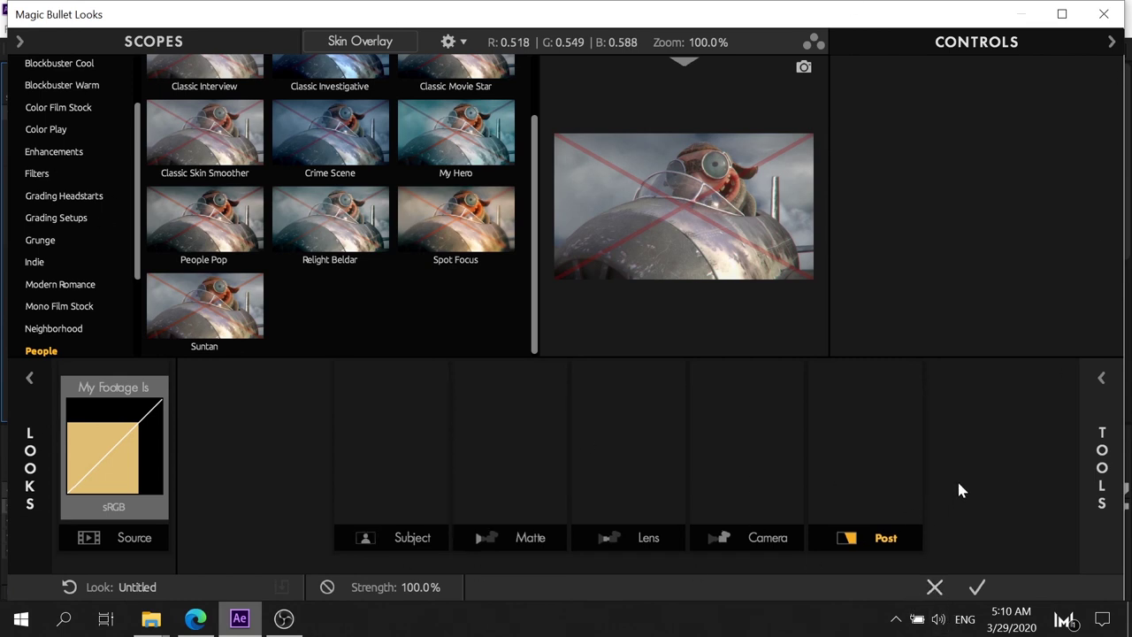
# Preview the Mono Film Stock looks Prolostia 2050, Prolostia 2100 and Kodak 5231 Push 2, then clear
pyautogui.moveTo(1102, 394)
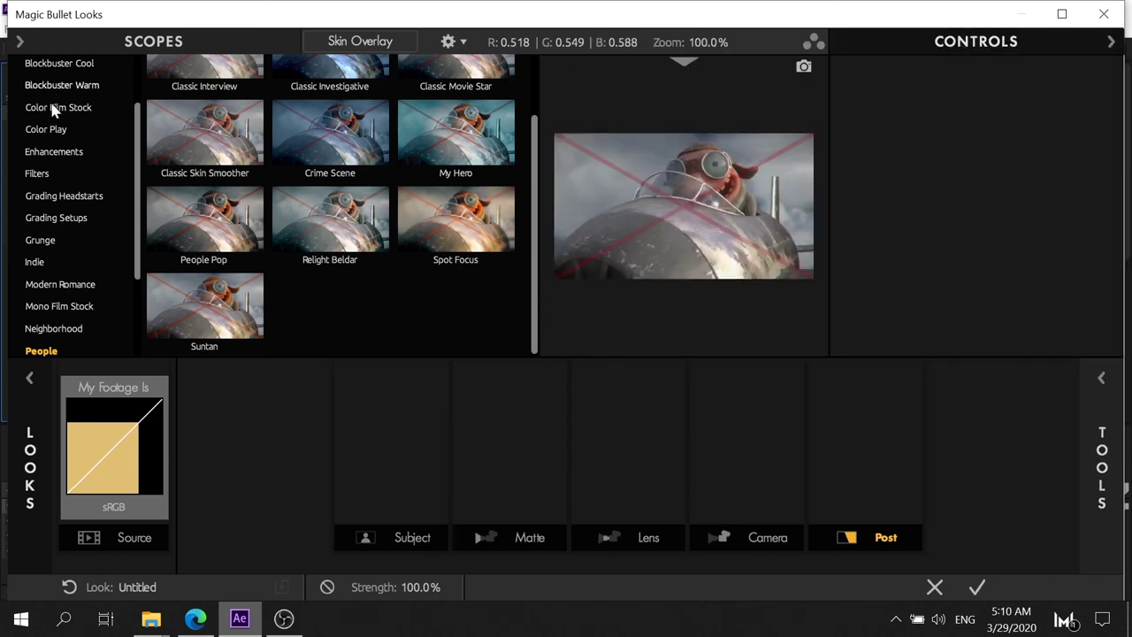
pyautogui.click(60, 218)
pyautogui.click(62, 196)
pyautogui.click(56, 152)
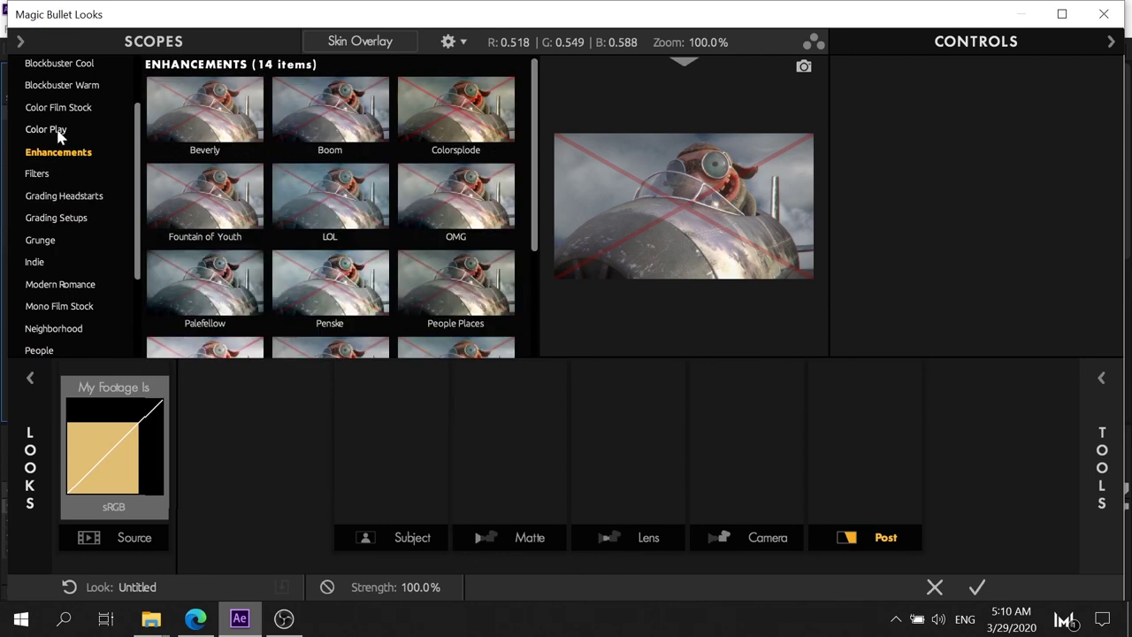
pyautogui.click(44, 284)
pyautogui.click(44, 306)
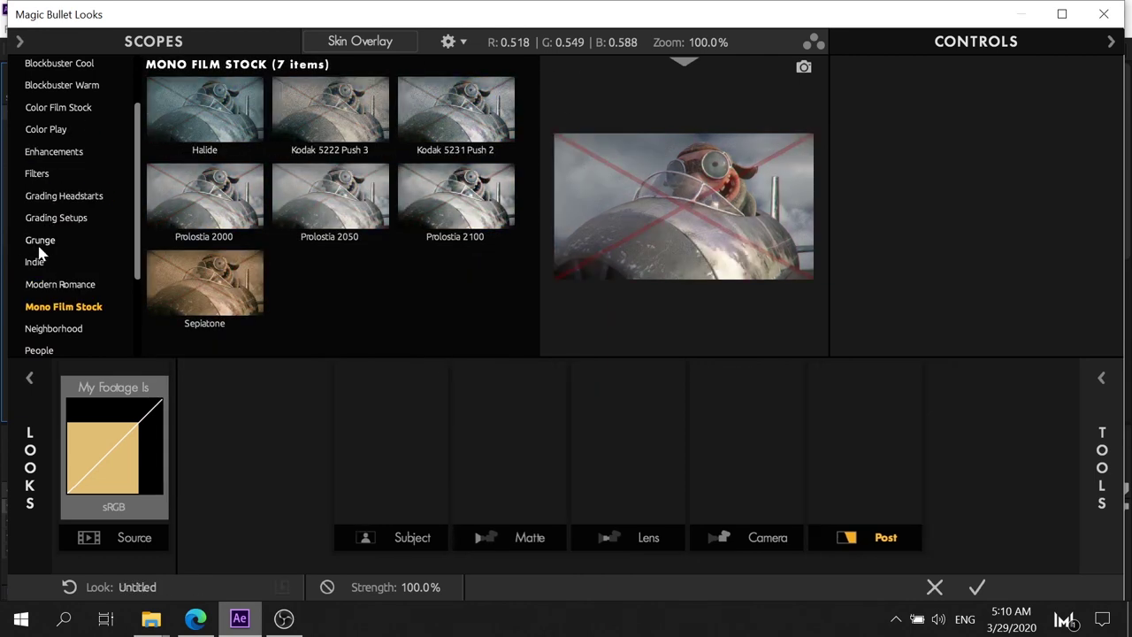
pyautogui.click(314, 209)
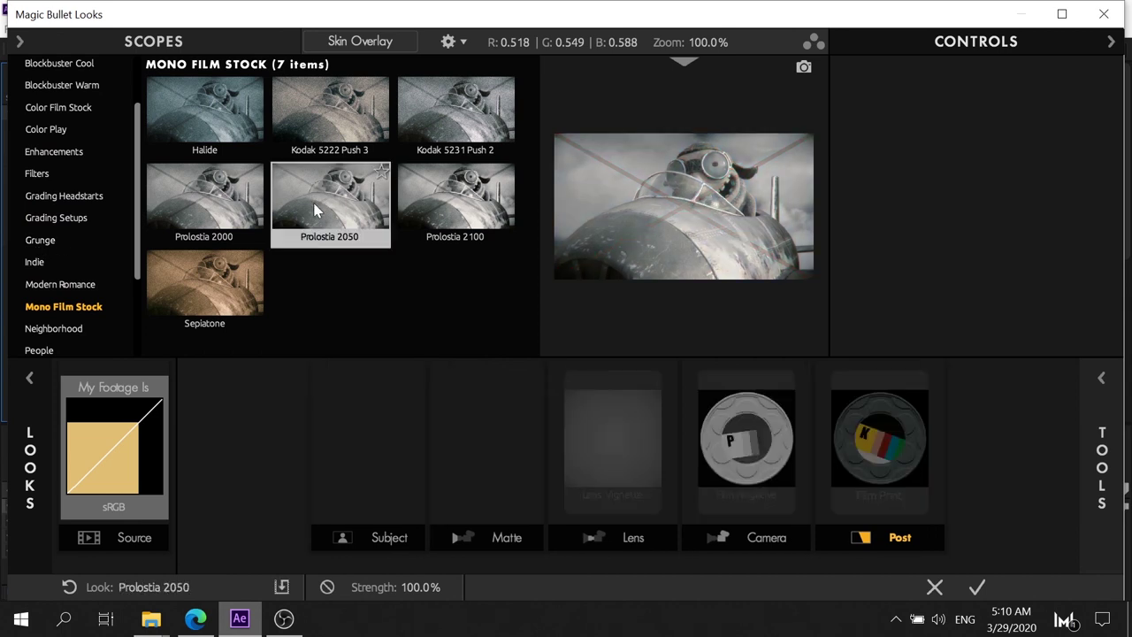
pyautogui.click(484, 226)
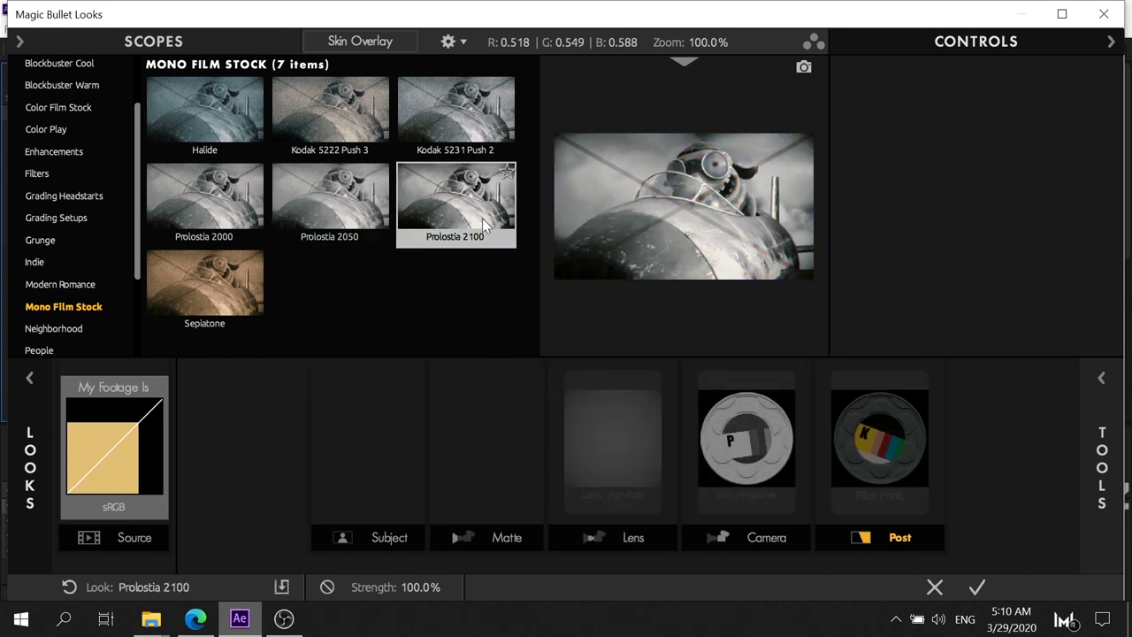
pyautogui.click(304, 231)
pyautogui.click(448, 127)
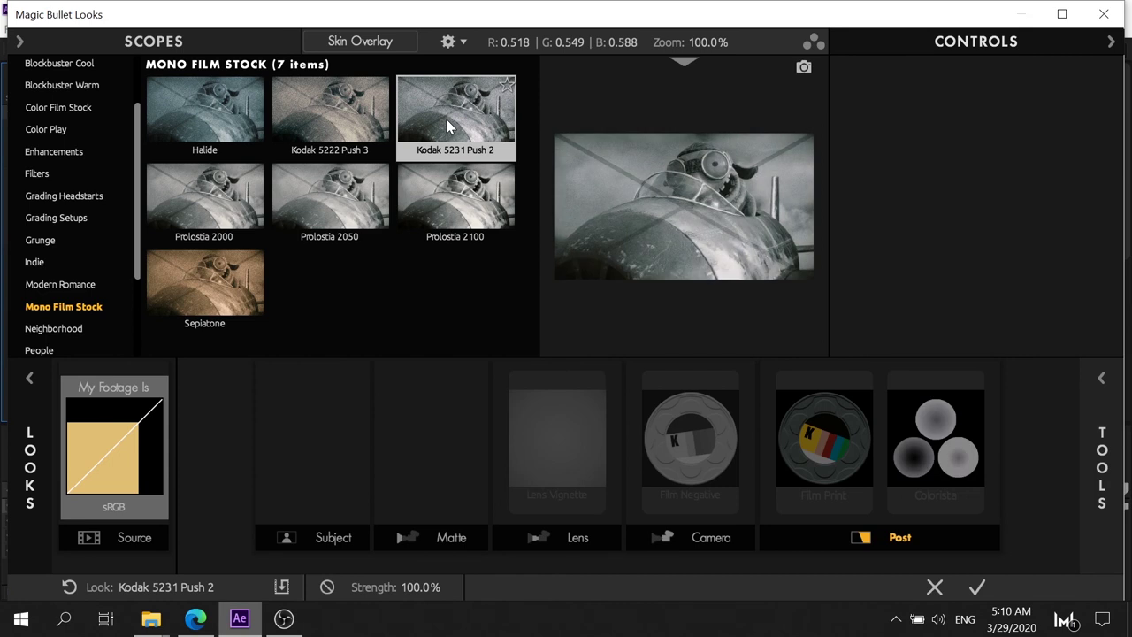
pyautogui.click(454, 237)
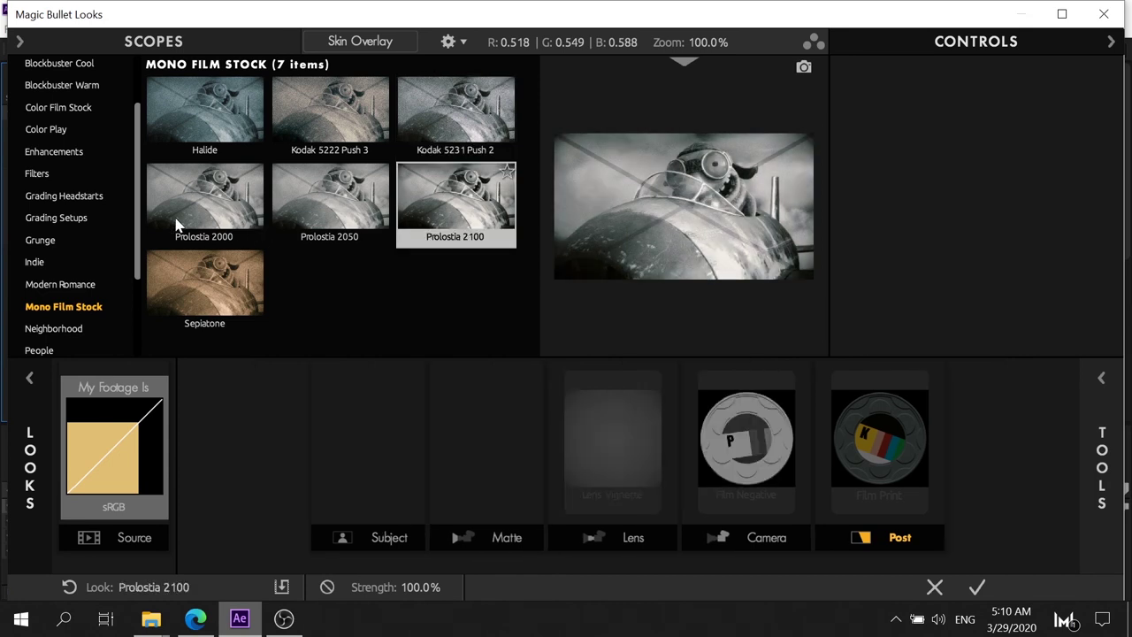
pyautogui.click(145, 317)
# Preview the Fujifilm 8553 Color Film Stock look, then clear it
pyautogui.scroll(2, 77, 108)
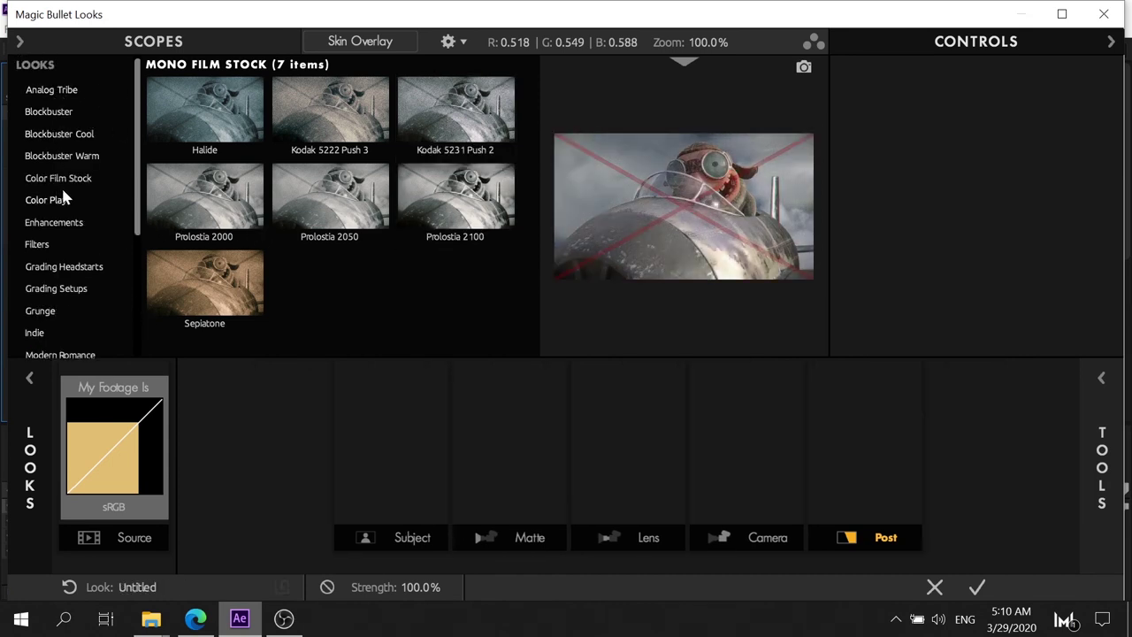
pyautogui.click(61, 180)
pyautogui.click(447, 129)
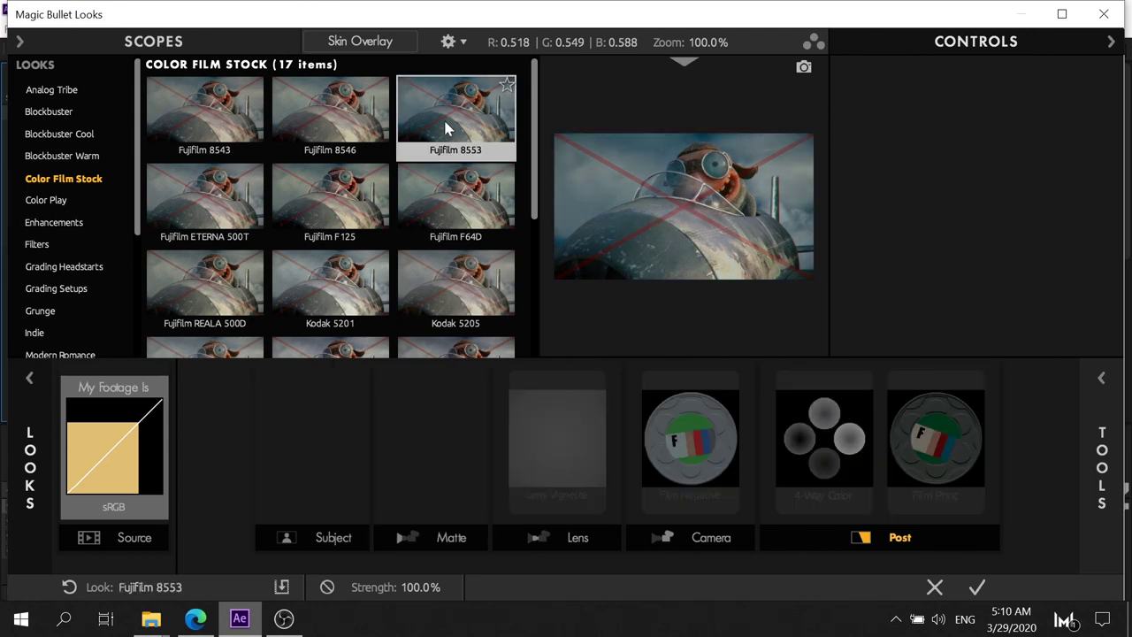
pyautogui.click(447, 129)
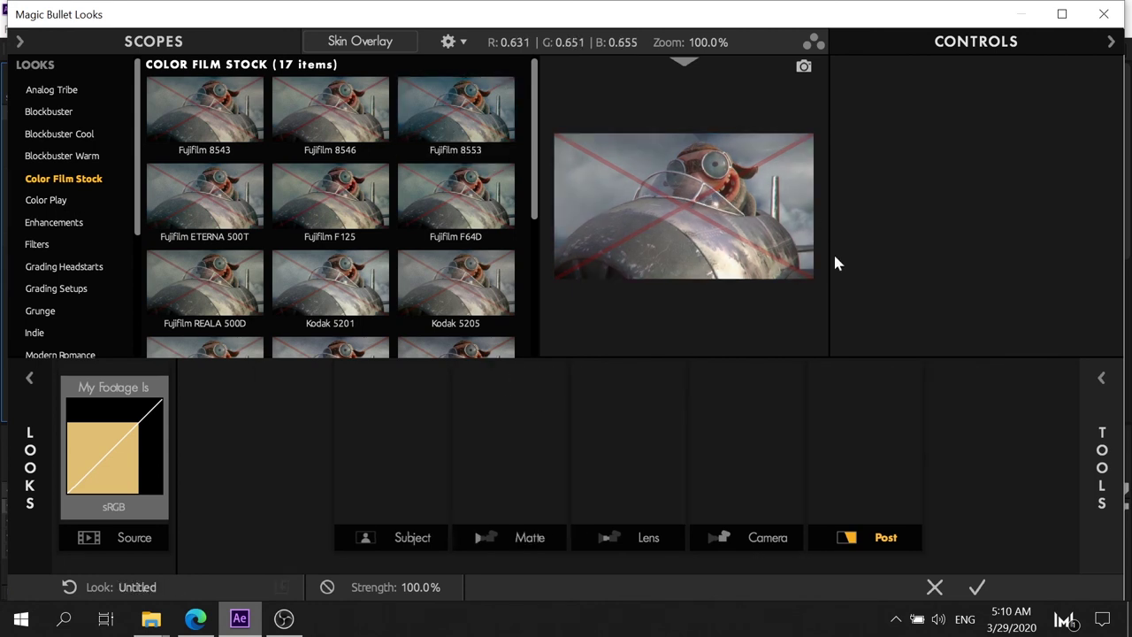
# Close Looks without applying, then reopen Adjustment Layer 1's look for editing
pyautogui.click(935, 587)
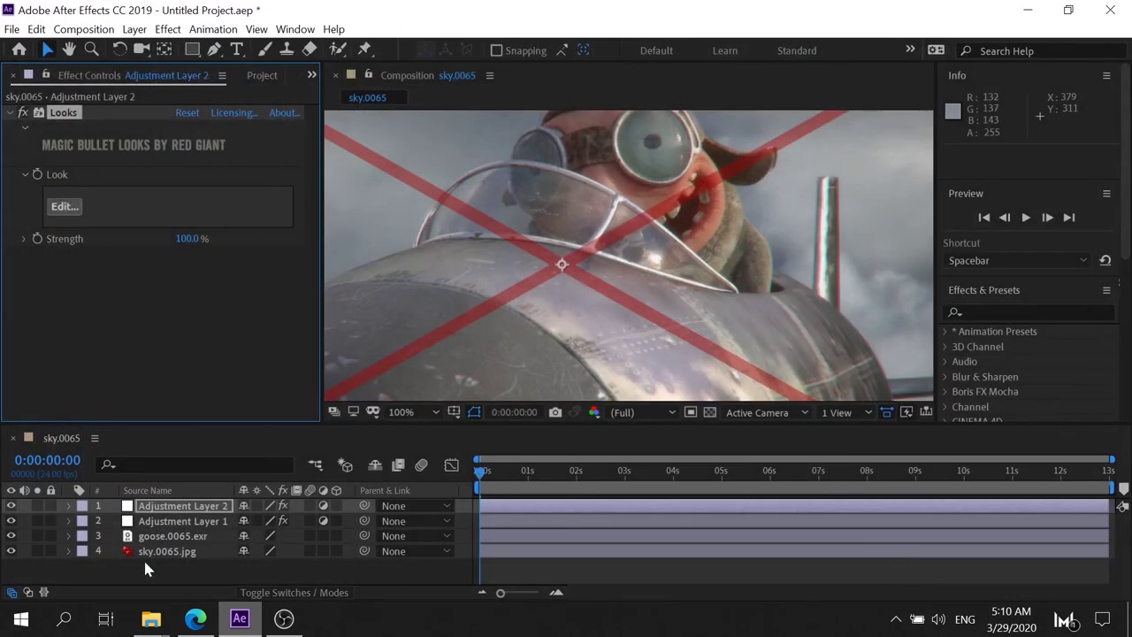
pyautogui.click(183, 521)
pyautogui.click(64, 206)
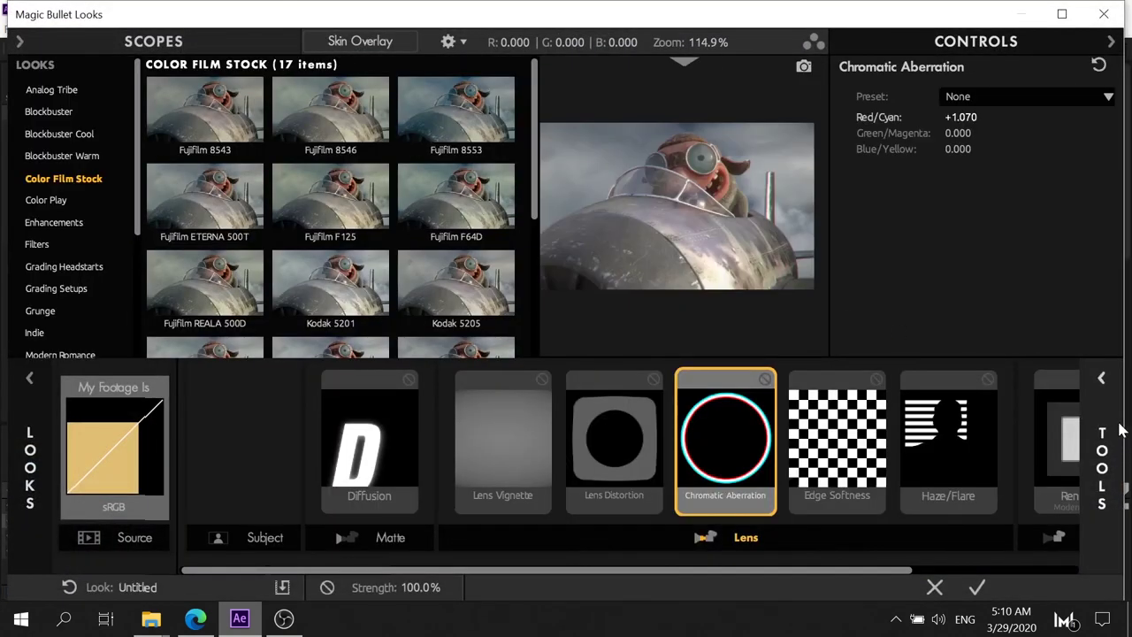
# Drag the Film Negative tool from the Camera tools into the look chain
pyautogui.moveTo(1110, 425)
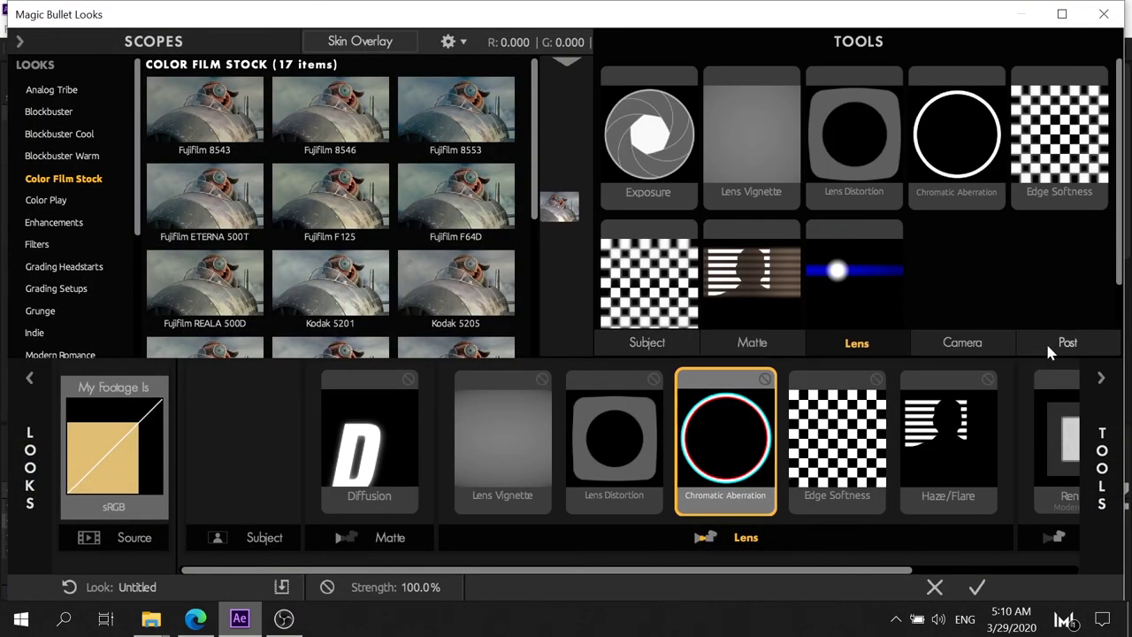
pyautogui.click(961, 343)
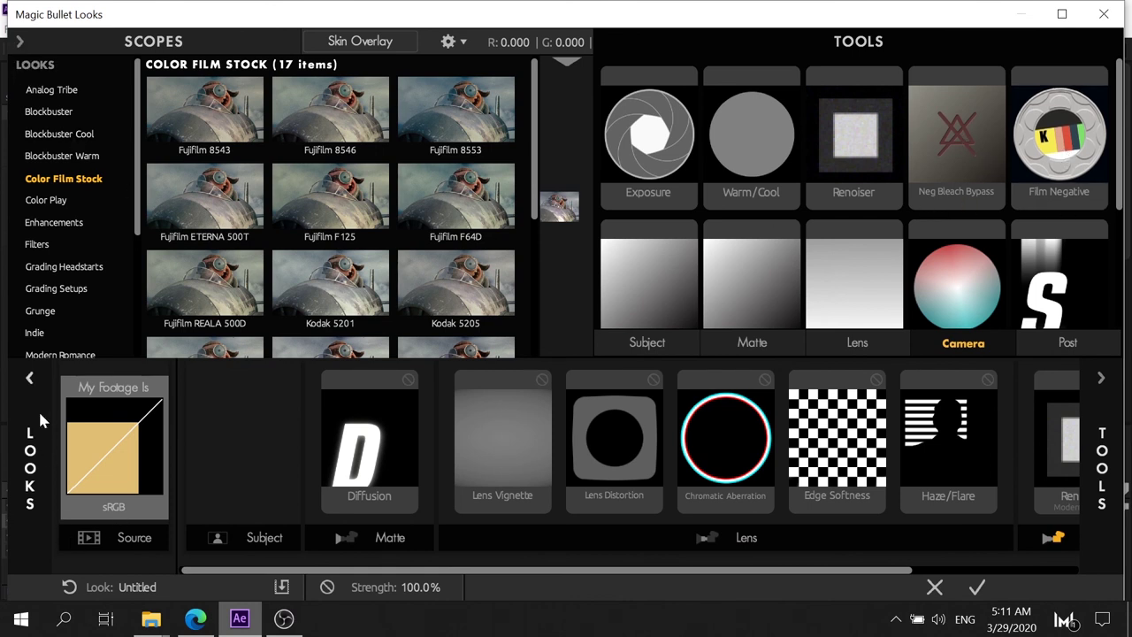
pyautogui.click(29, 380)
pyautogui.moveTo(1025, 196); pyautogui.dragTo(356, 269)
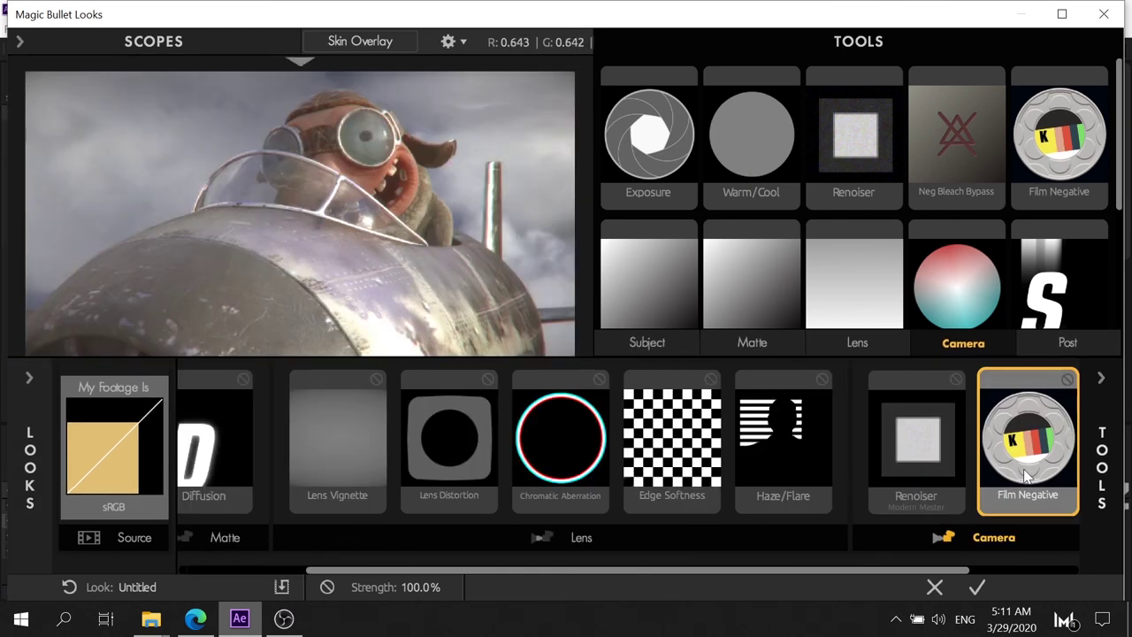
# Switch off the Renoiser tool, leaving the film stock unchanged for now
pyautogui.click(1101, 380)
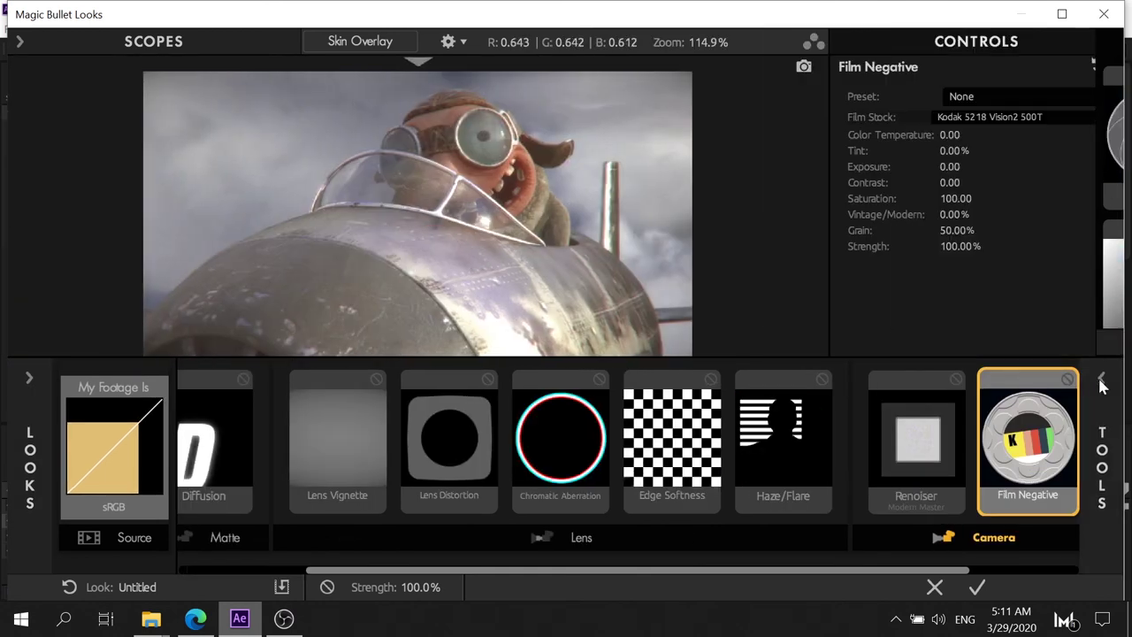
pyautogui.click(1000, 117)
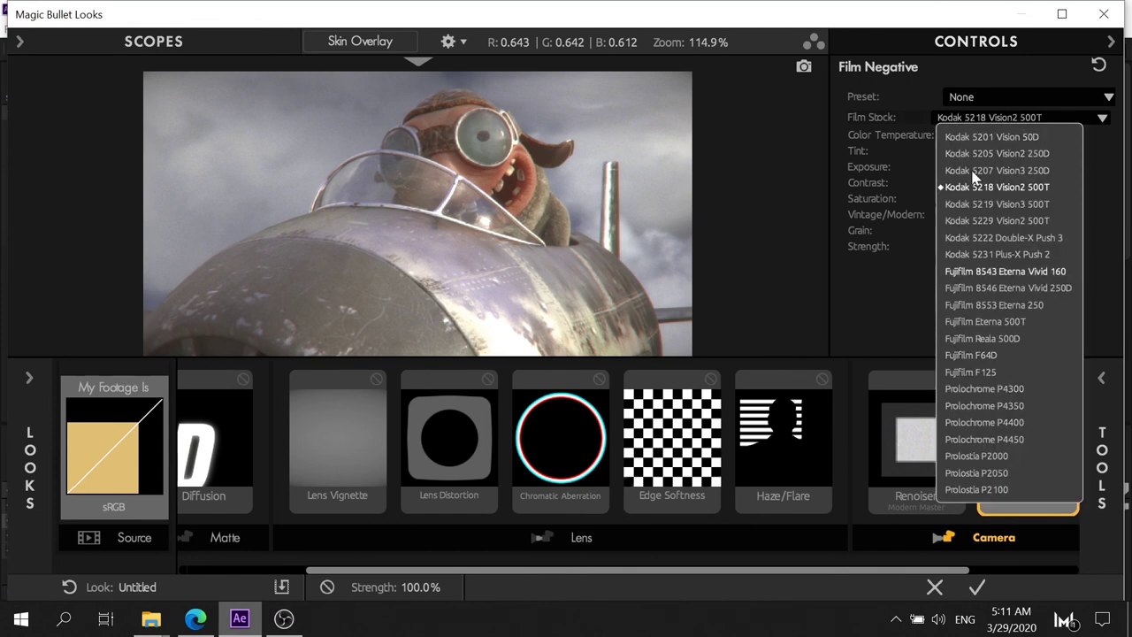
pyautogui.click(891, 223)
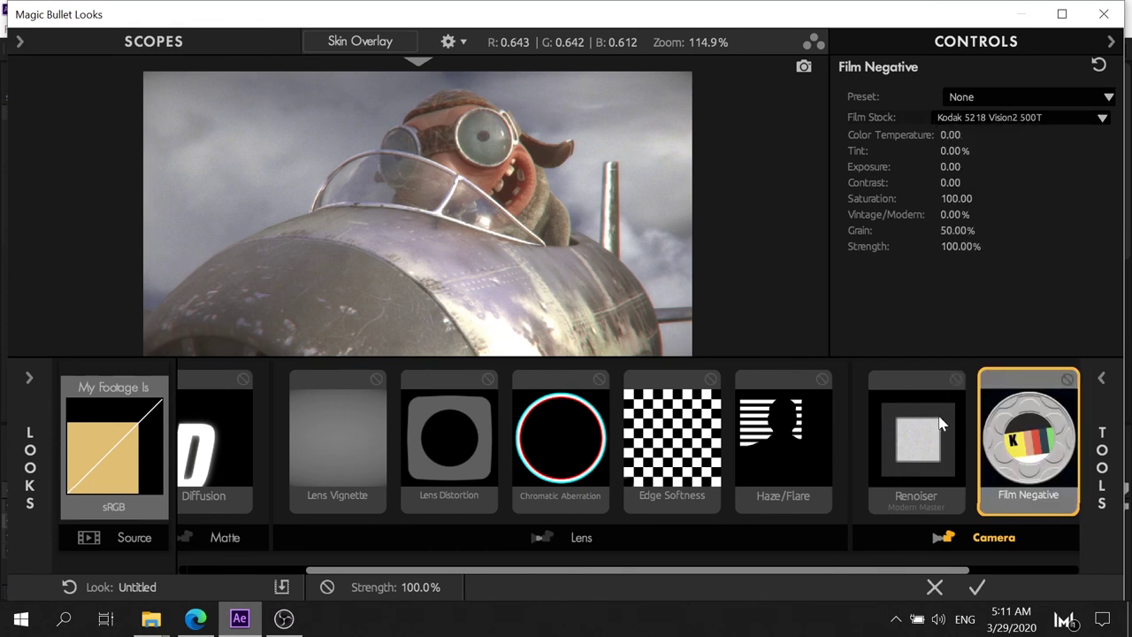
pyautogui.click(956, 379)
# Set the Film Negative stock to Kodak 5229 Vision2 500T, after trying Fujifilm Eterna 500T
pyautogui.click(1026, 416)
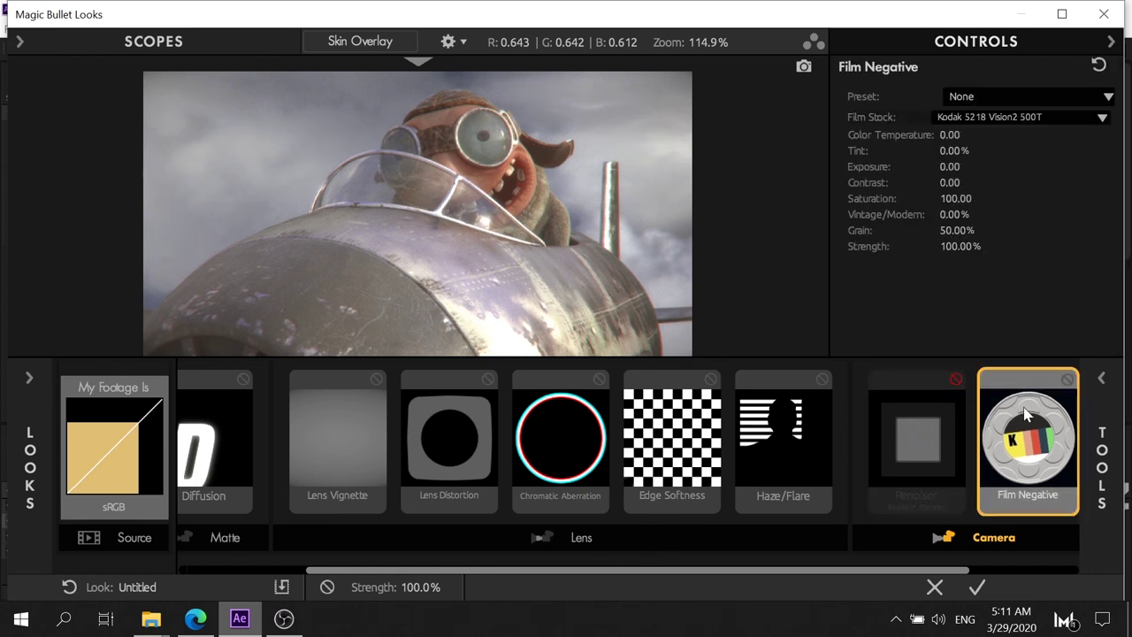
pyautogui.click(1026, 117)
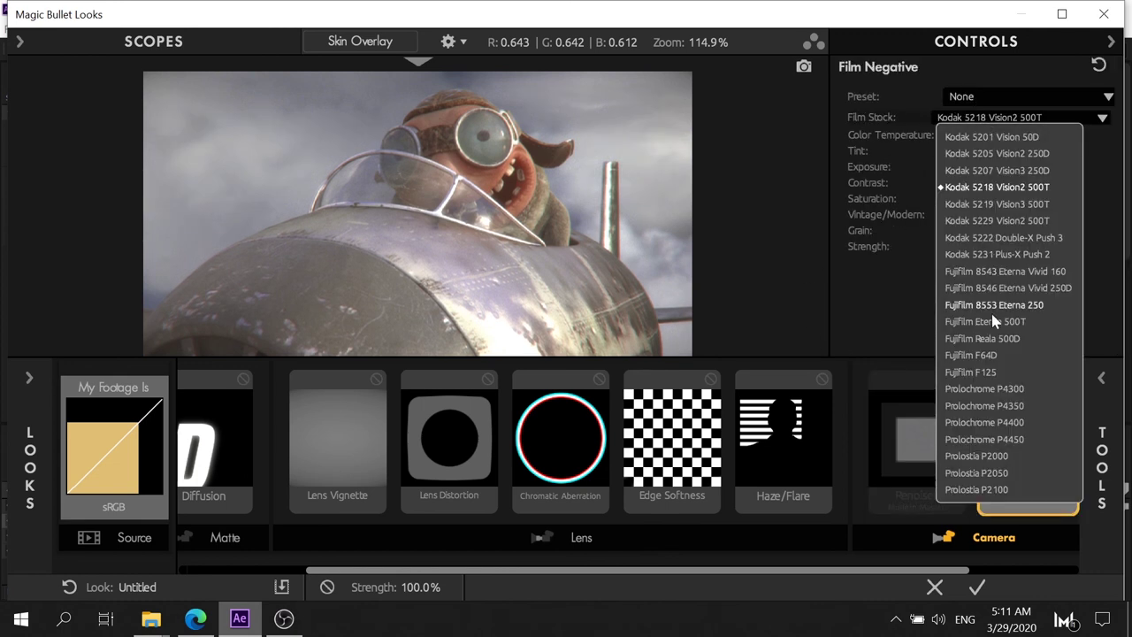
pyautogui.click(998, 322)
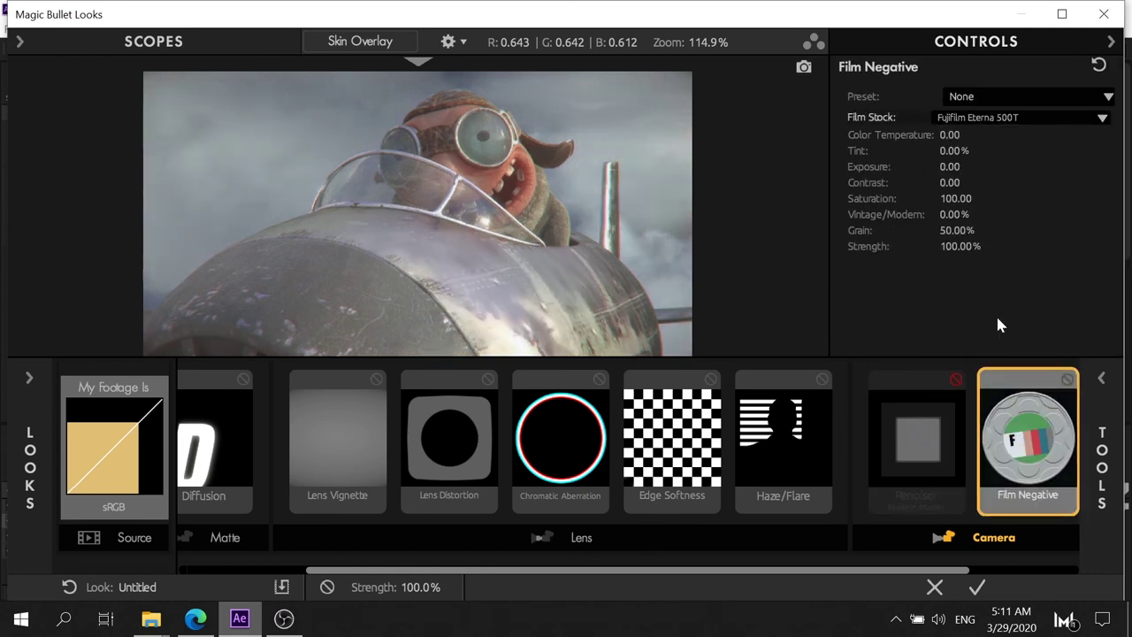
pyautogui.click(959, 121)
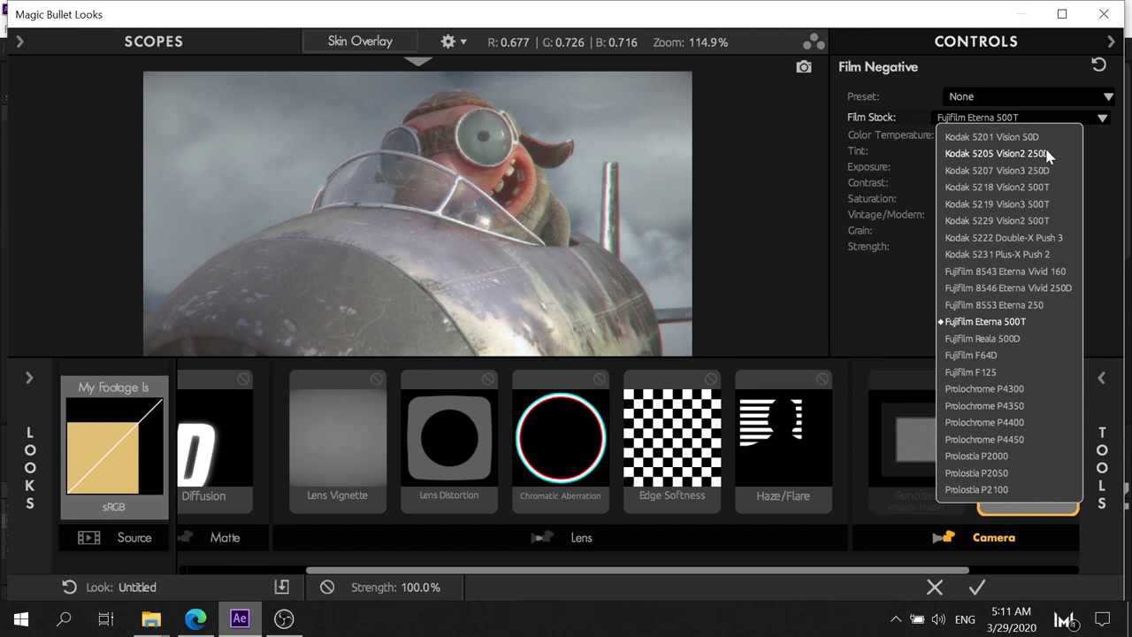
pyautogui.click(1053, 221)
# Toggle Film Negative off and on twice to compare it against the original
pyautogui.scroll(2, 581, 198)
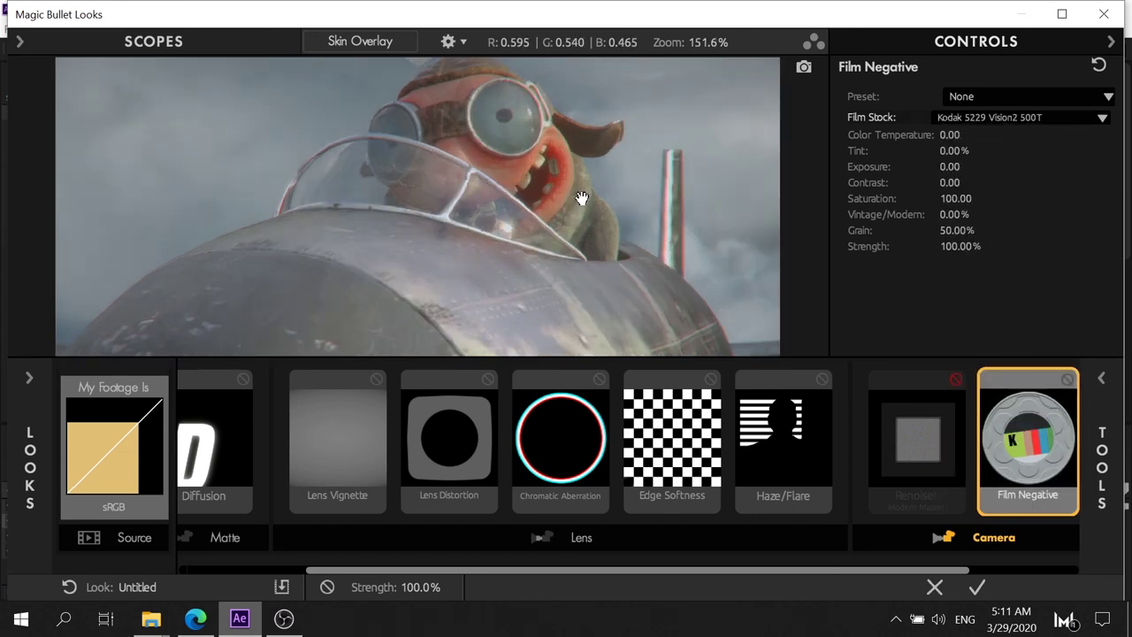
pyautogui.scroll(2, 581, 198)
pyautogui.scroll(3, 582, 198)
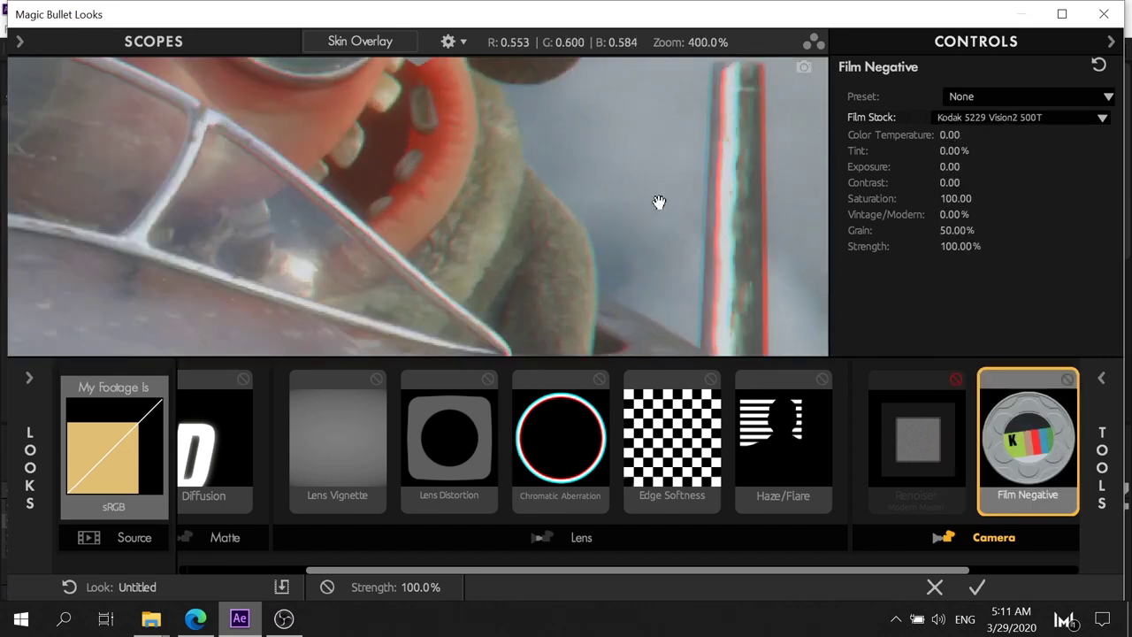
pyautogui.click(1067, 380)
pyautogui.click(1067, 380)
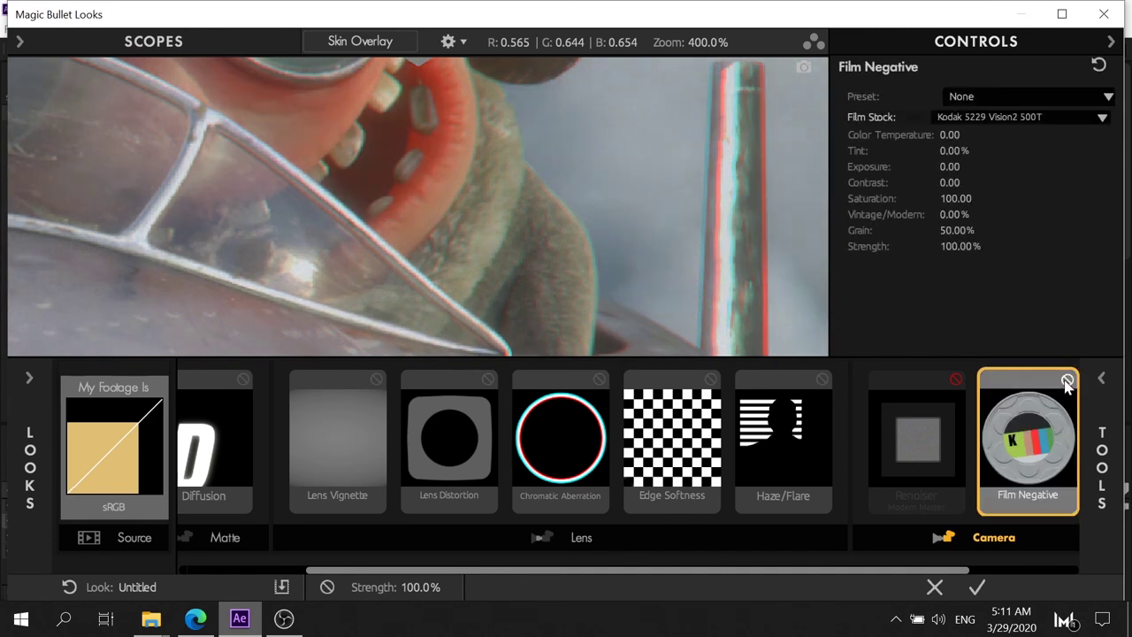
pyautogui.scroll(-3, 658, 212)
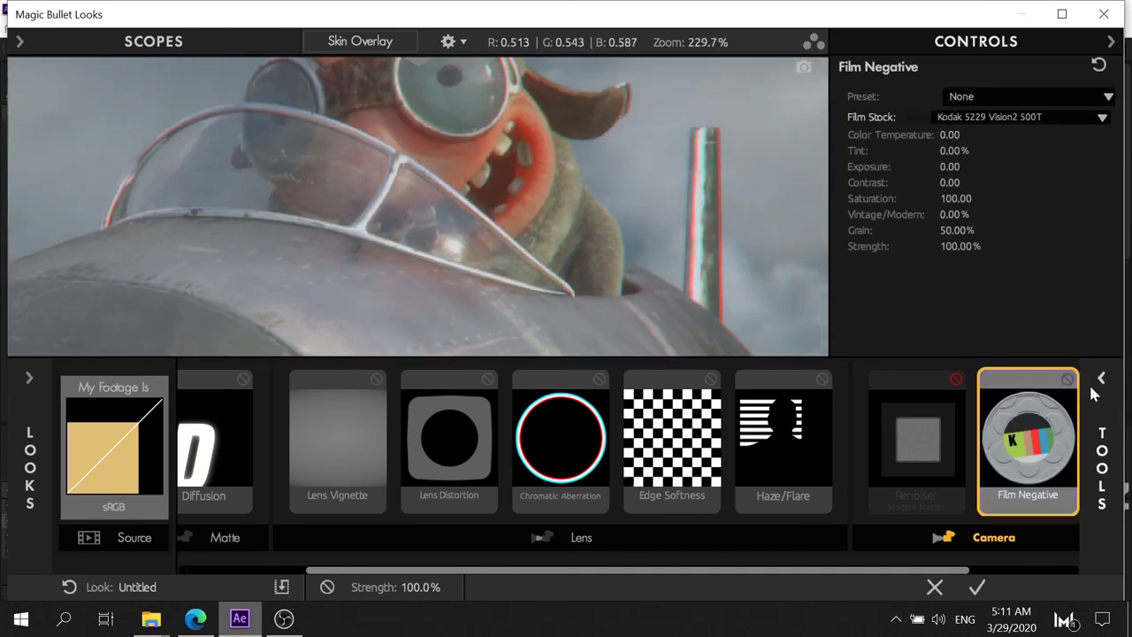
pyautogui.click(1097, 380)
pyautogui.click(1068, 381)
pyautogui.click(1067, 380)
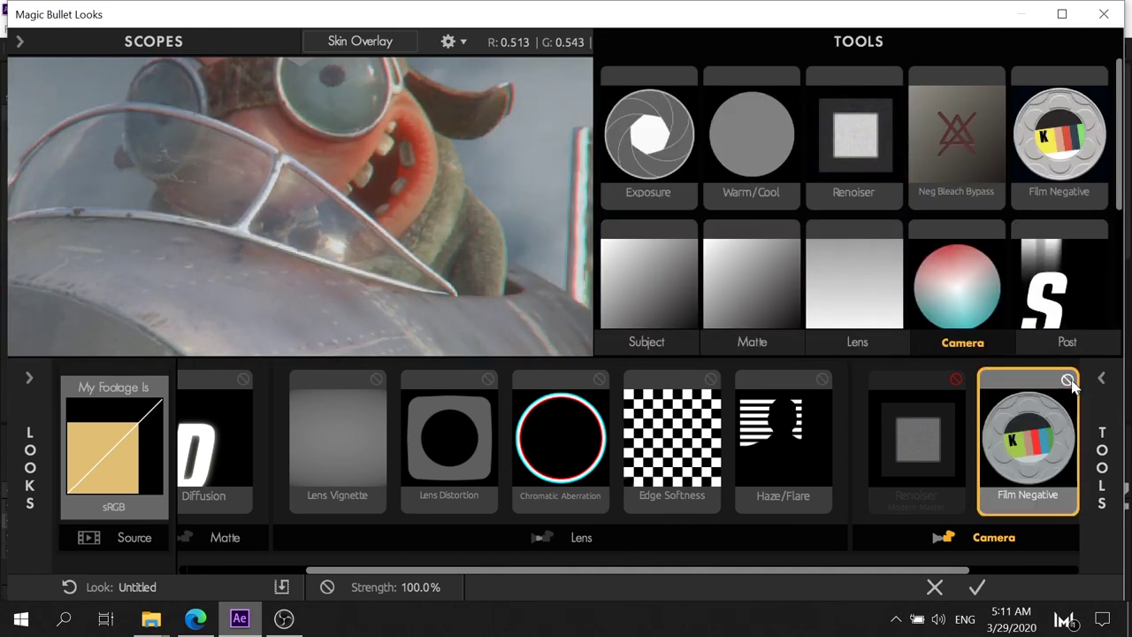
pyautogui.scroll(-2, 429, 154)
pyautogui.scroll(-1, 429, 154)
pyautogui.scroll(-3, 429, 154)
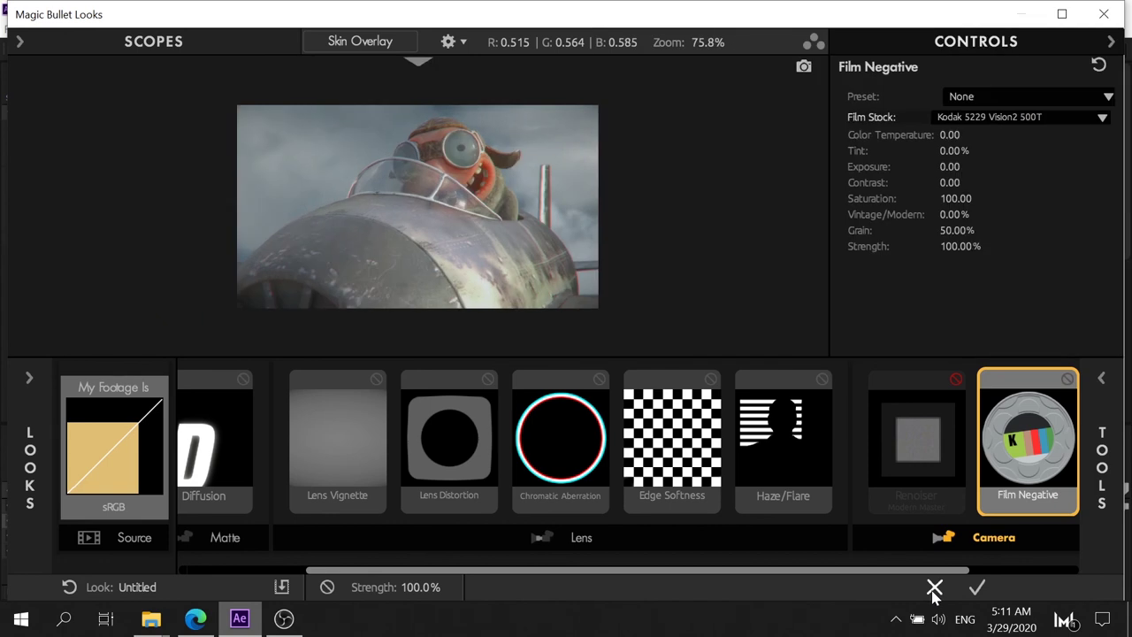
# Cancel the Looks edit and choose Don't Save to discard the Film Negative changes
pyautogui.click(935, 586)
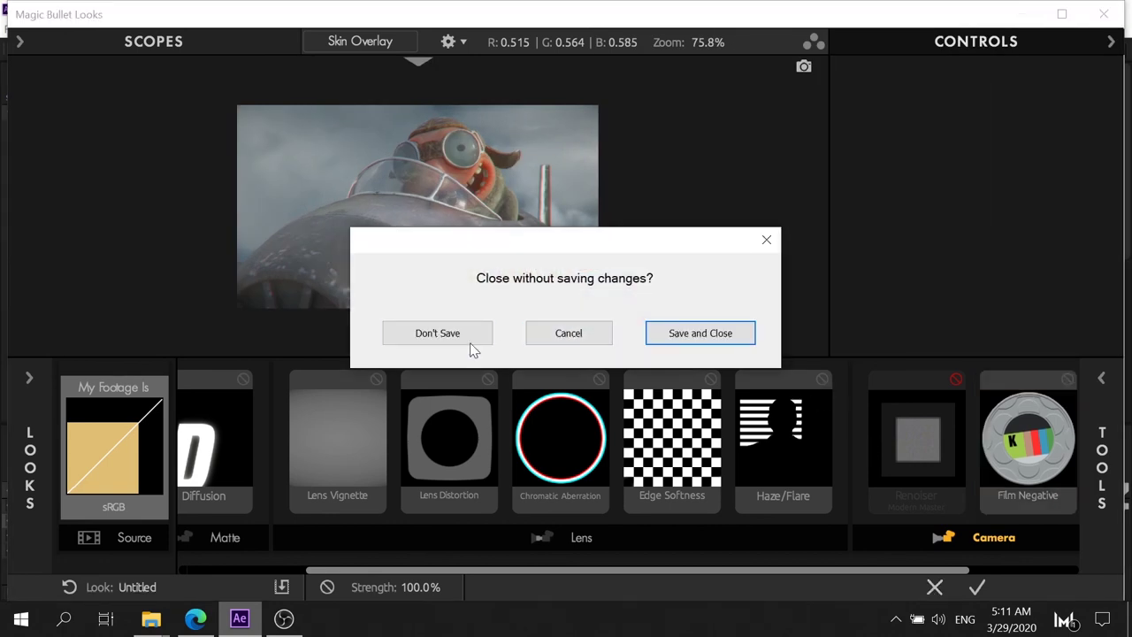
pyautogui.click(467, 341)
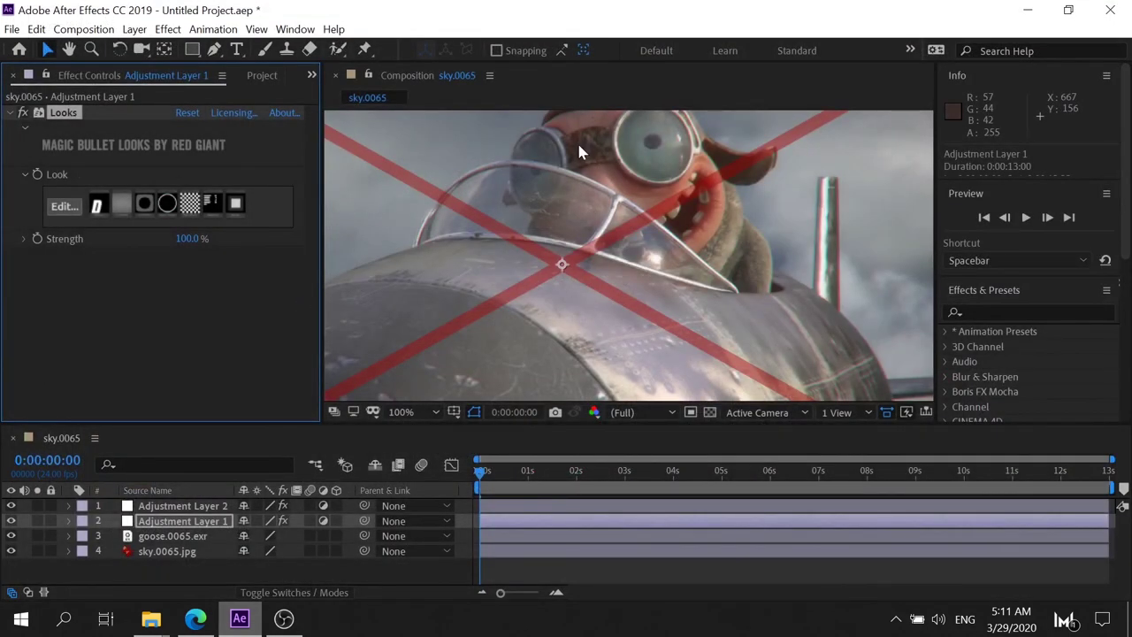